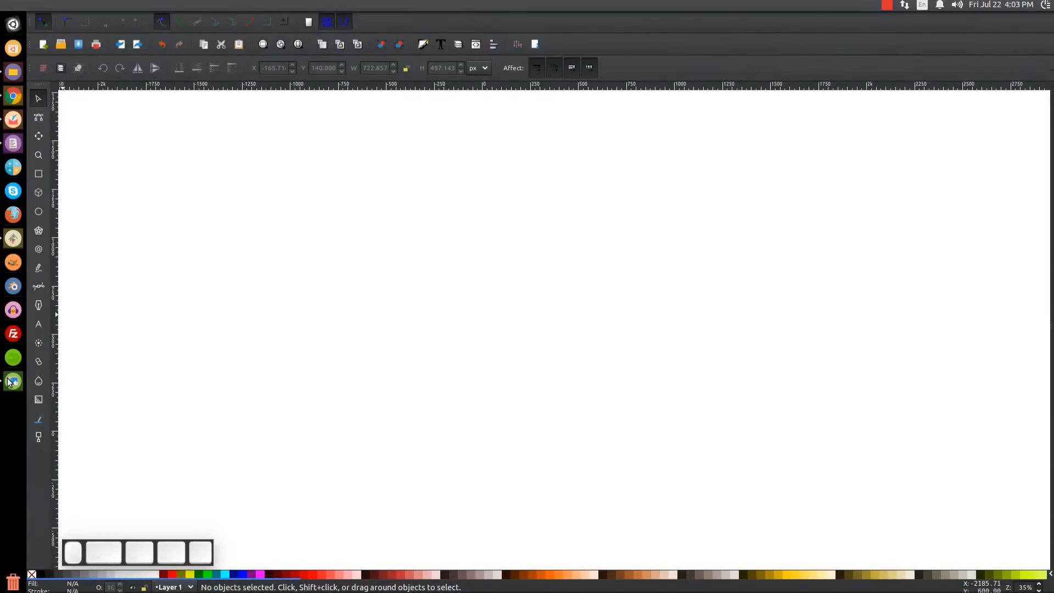
# Examine the finished credit card design in thumbnail.png, and minimise the image viewer.
pyautogui.click(12, 380)
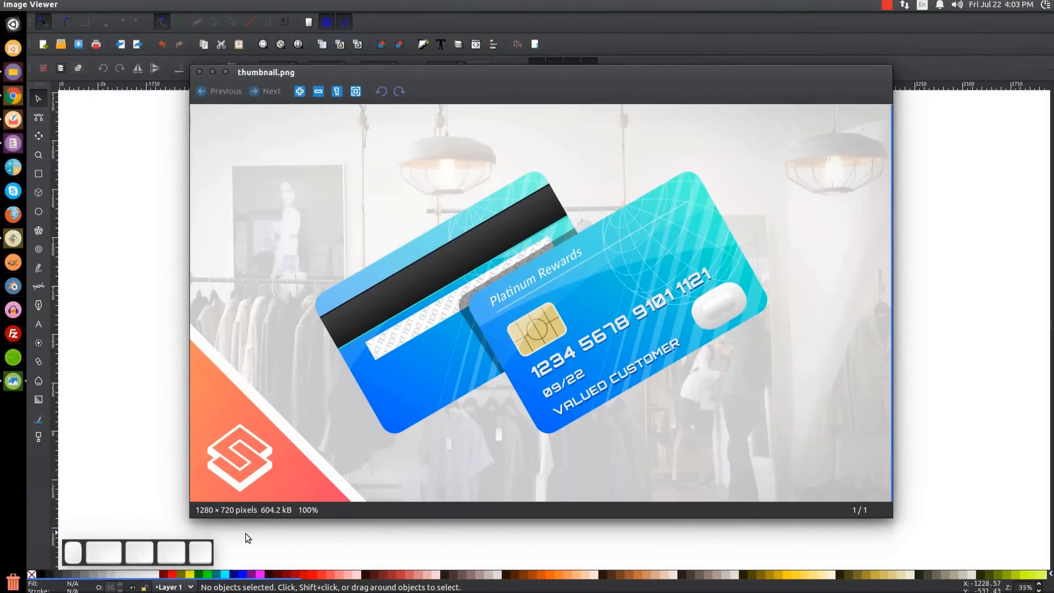
pyautogui.click(212, 71)
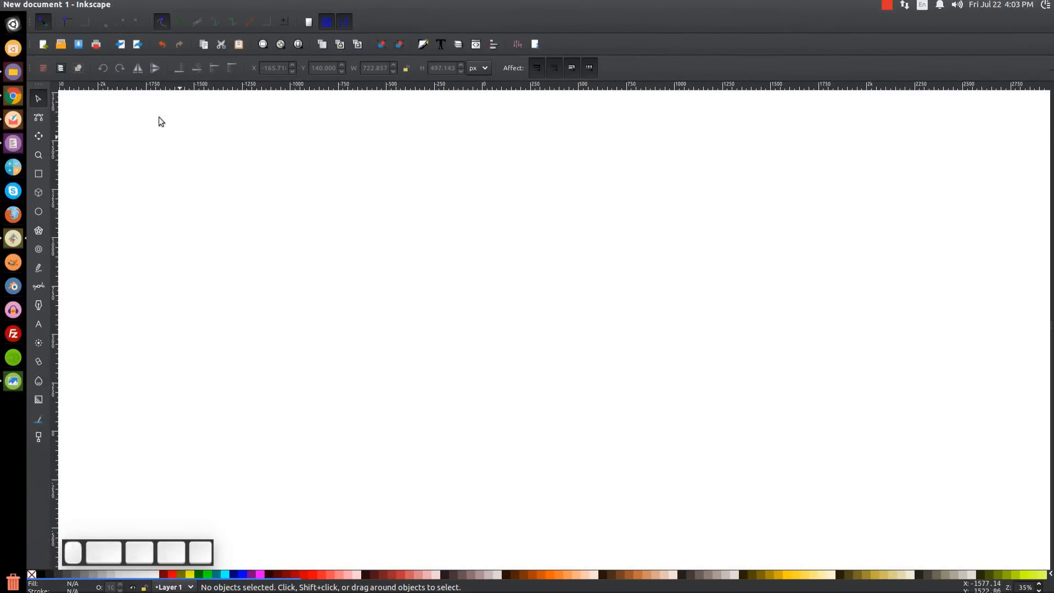
# Set the zoom to 1:1 and open Align and Distribute, relative to Last selected, along with Fill and Stroke.
pyautogui.click(91, 6)
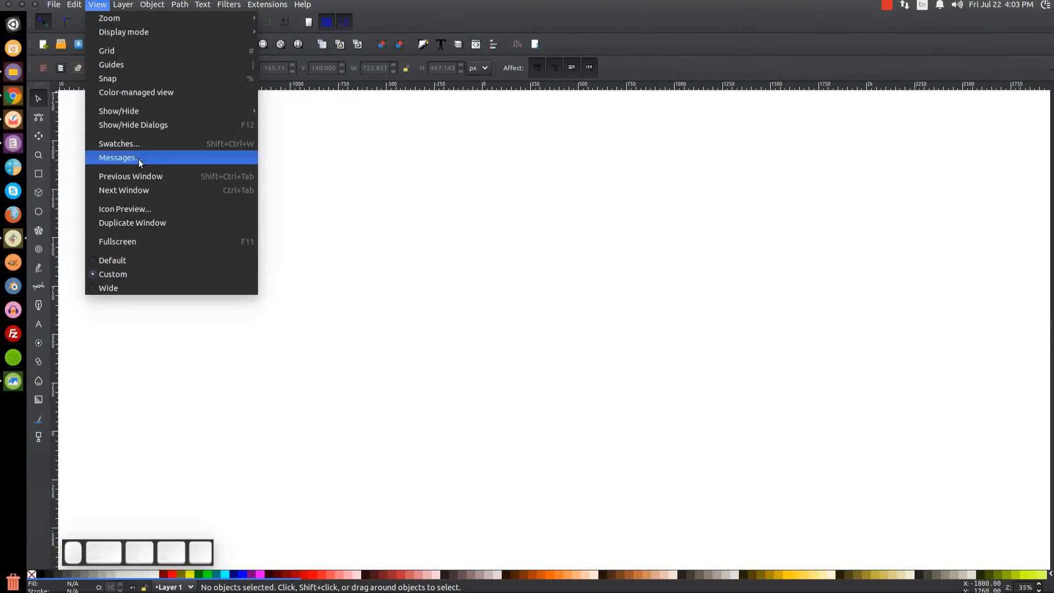
pyautogui.moveTo(159, 22)
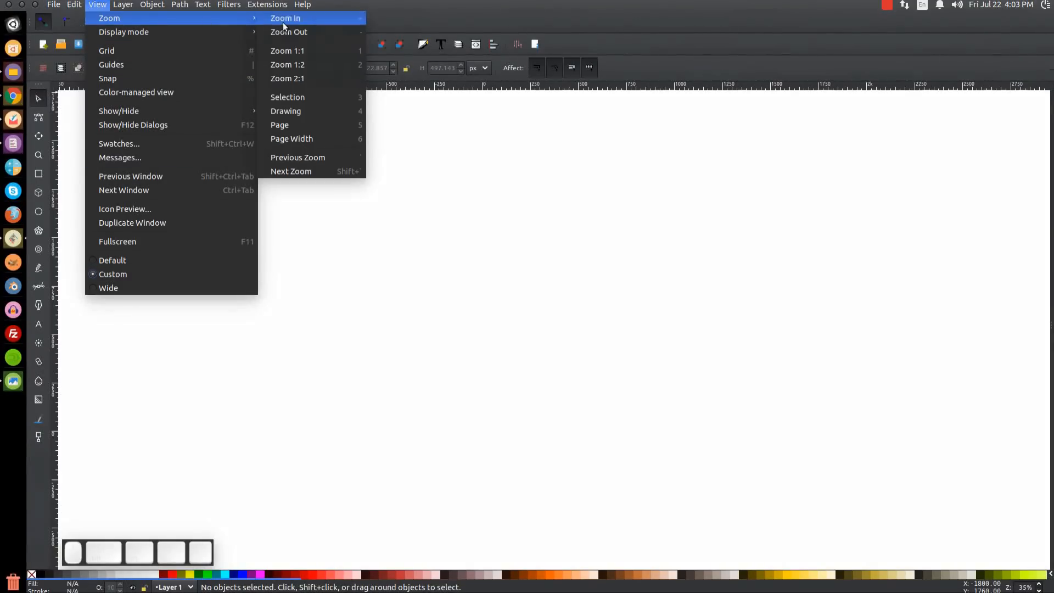
pyautogui.click(292, 52)
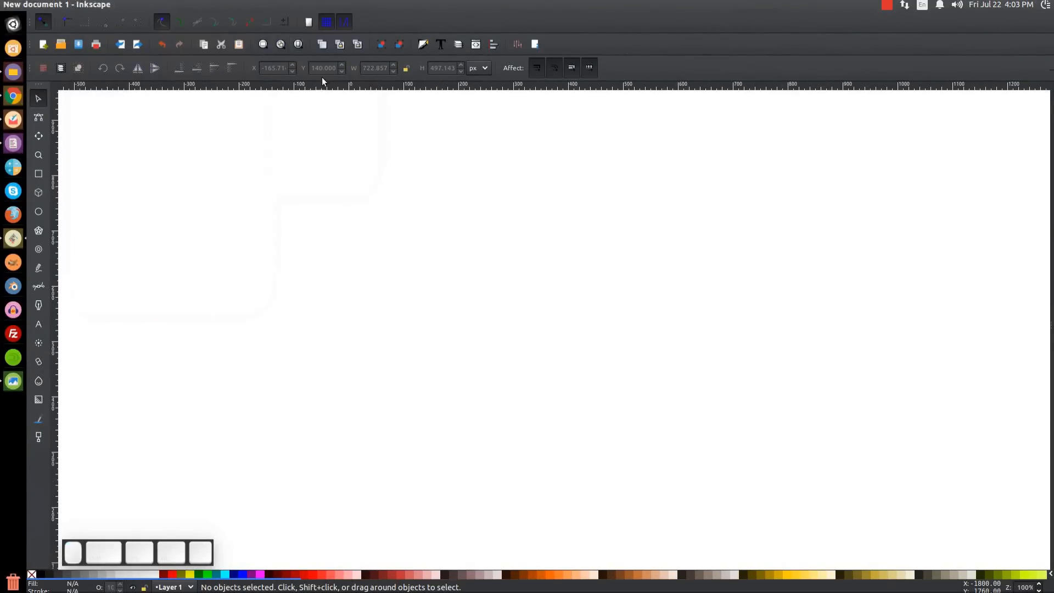
pyautogui.click(493, 46)
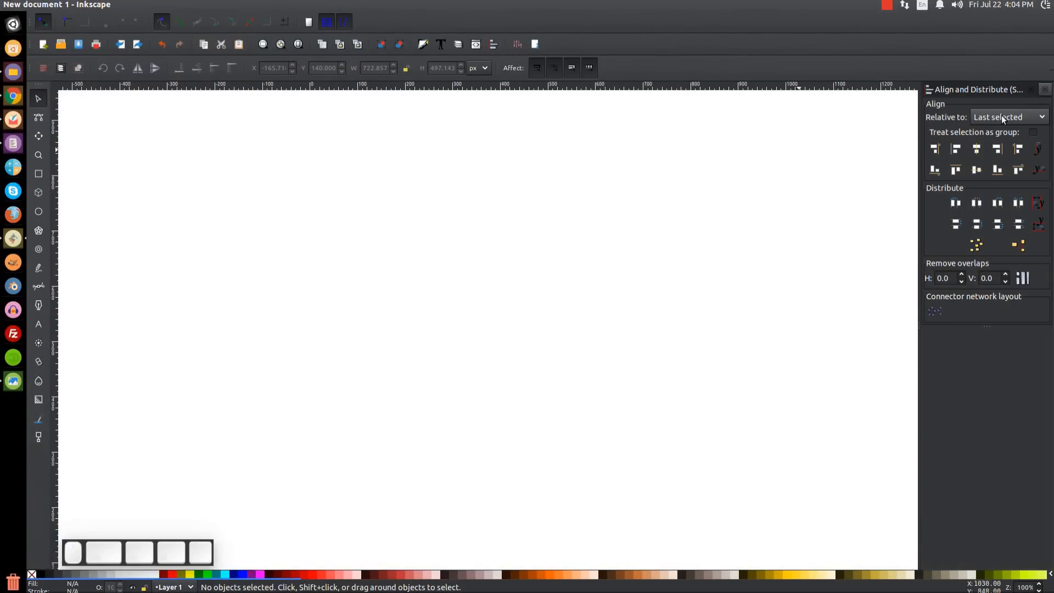
pyautogui.click(1001, 116)
pyautogui.click(995, 118)
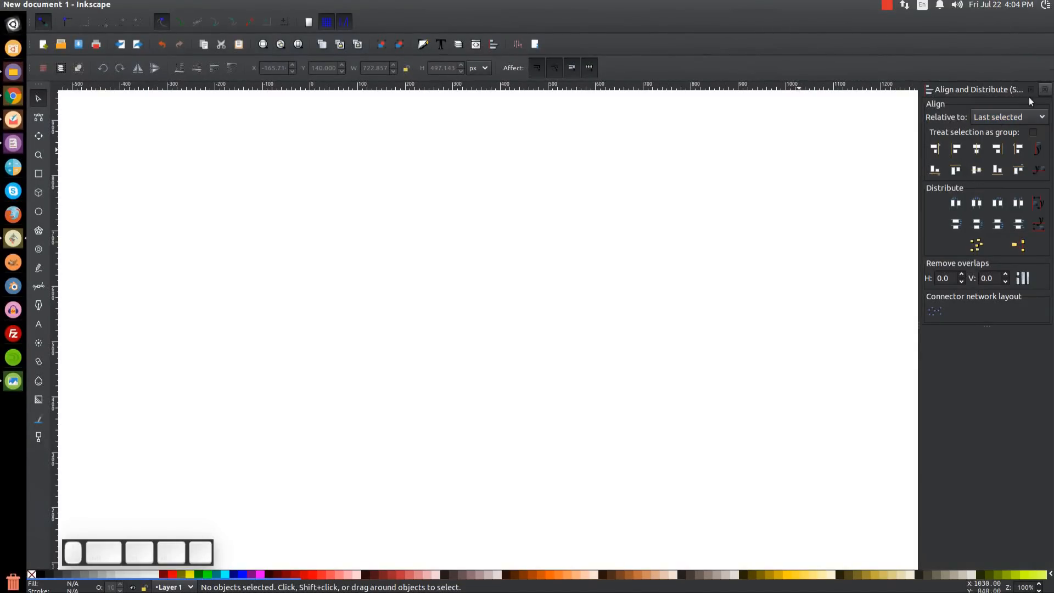
pyautogui.click(423, 44)
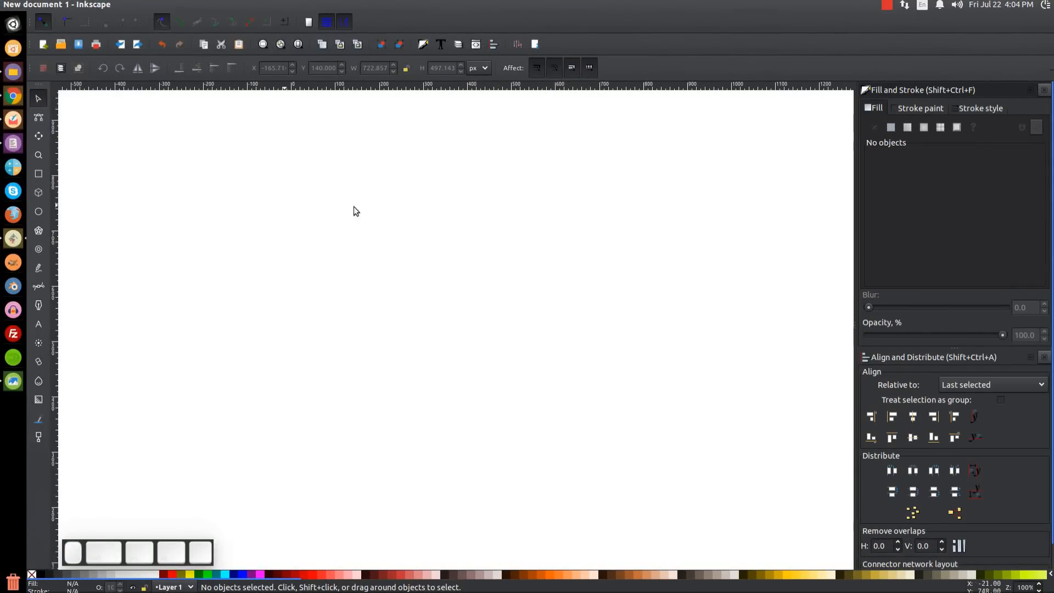
# Draw a card rectangle about 482 × 299 px with corners rounded about 22 px, and convert it to a path.
pyautogui.click(41, 176)
pyautogui.moveTo(349, 230); pyautogui.dragTo(614, 396)
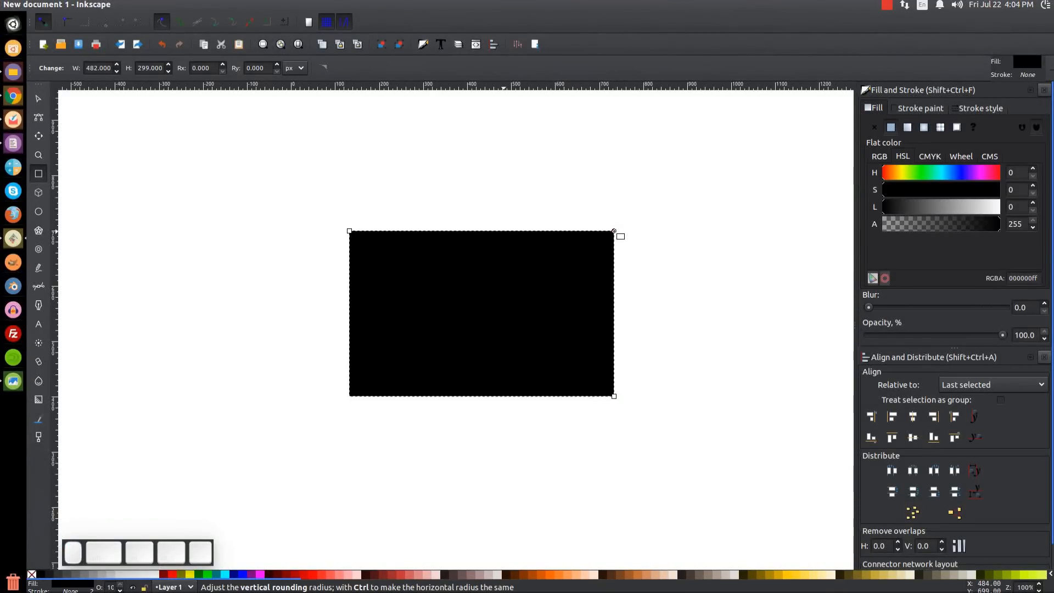
pyautogui.moveTo(613, 230); pyautogui.dragTo(622, 243)
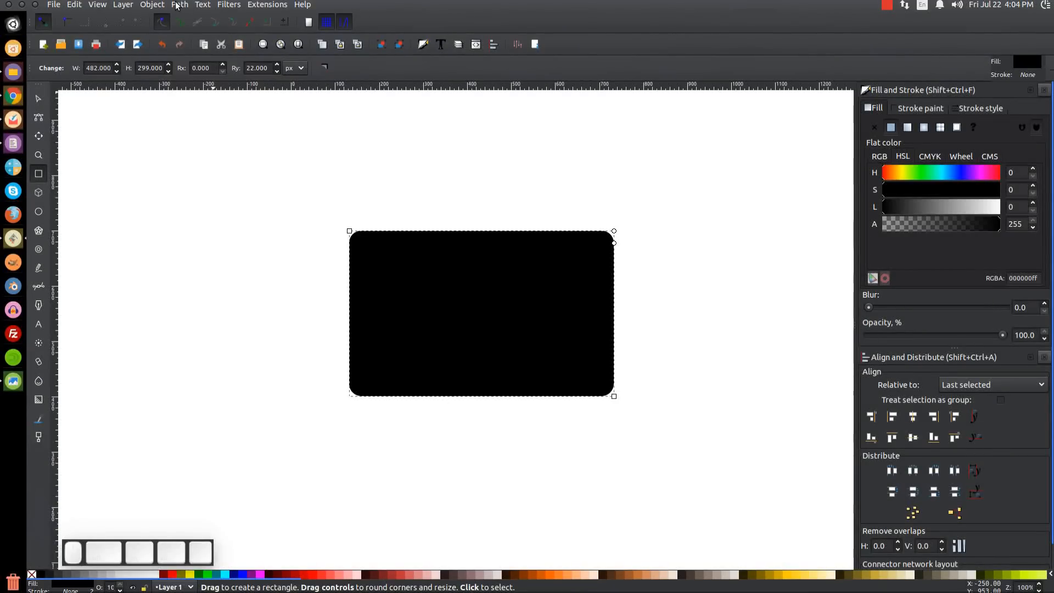
pyautogui.click(177, 6)
pyautogui.click(192, 19)
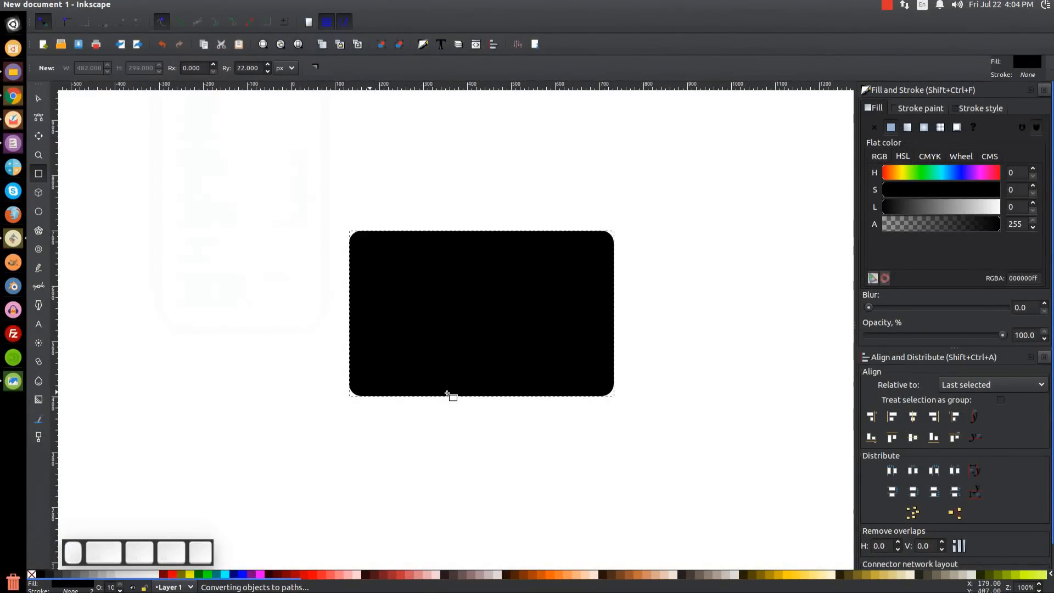
# Fill the card with light blue 00ccff and change its fill to a linear gradient.
pyautogui.click(38, 98)
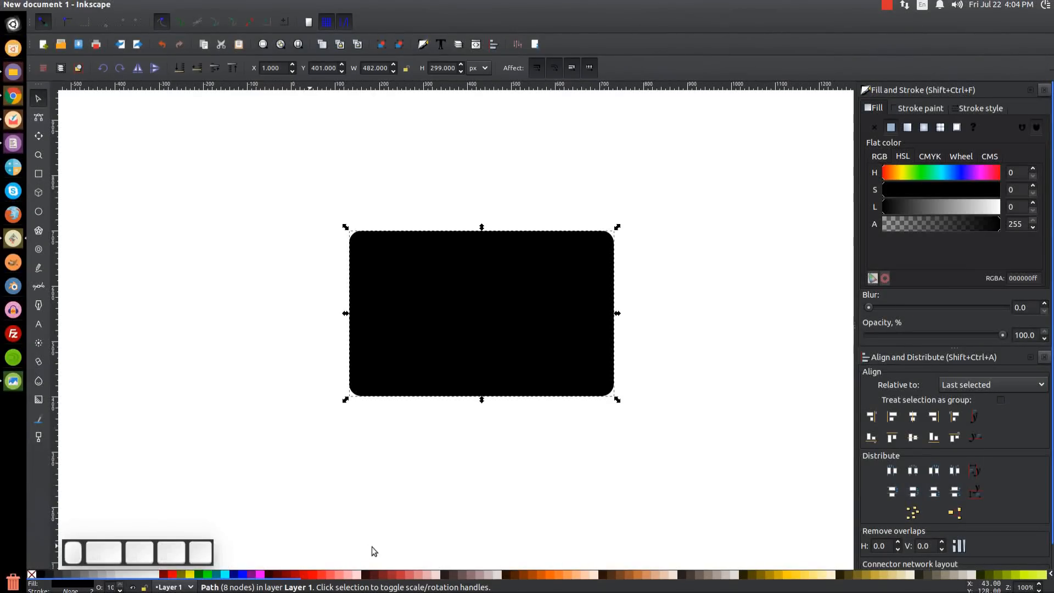
pyautogui.moveTo(347, 588); pyautogui.dragTo(769, 589)
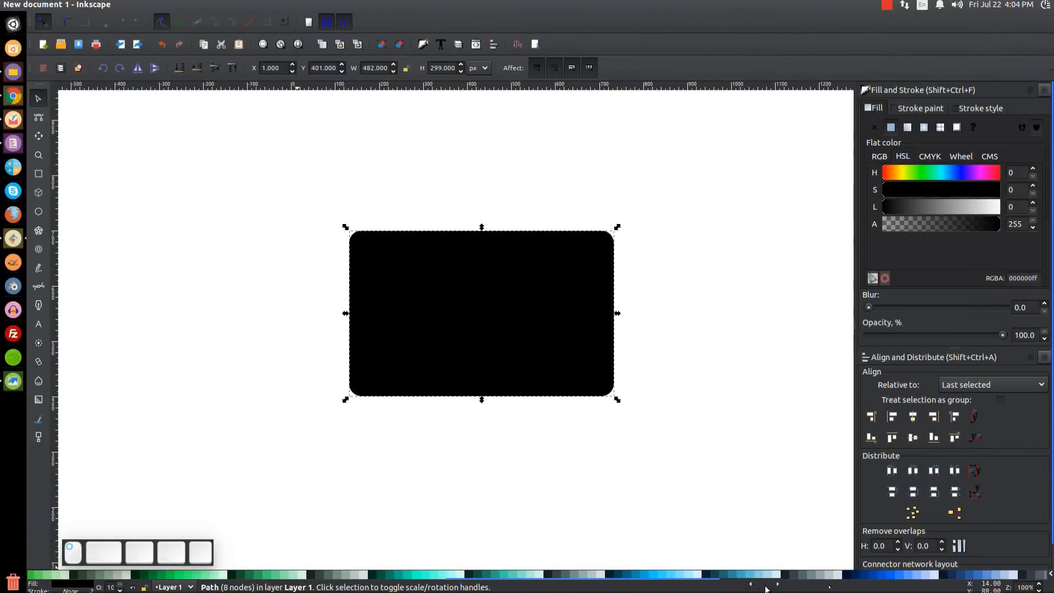
pyautogui.click(653, 576)
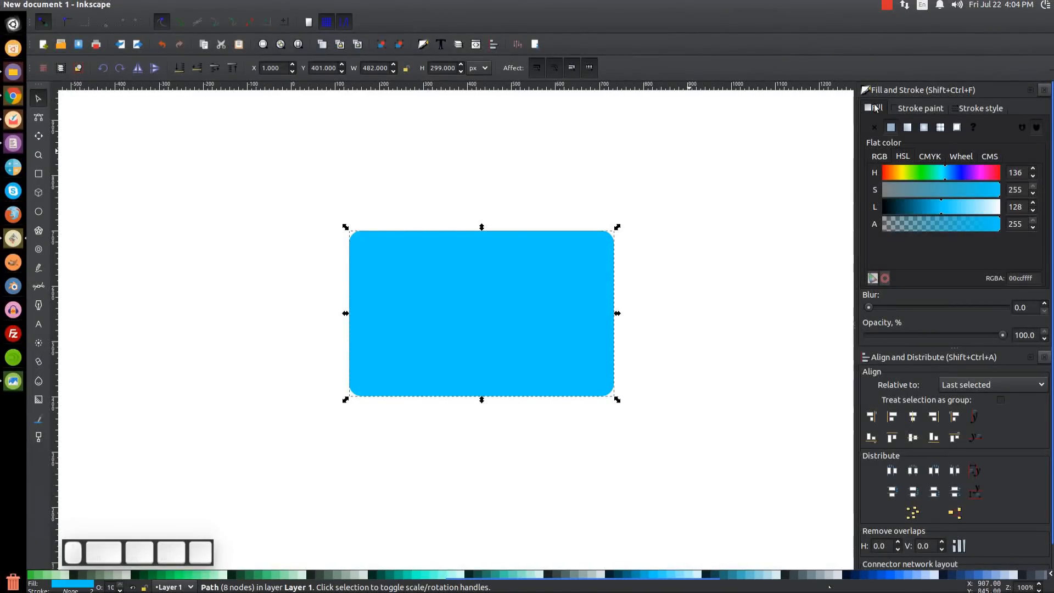
pyautogui.click(909, 128)
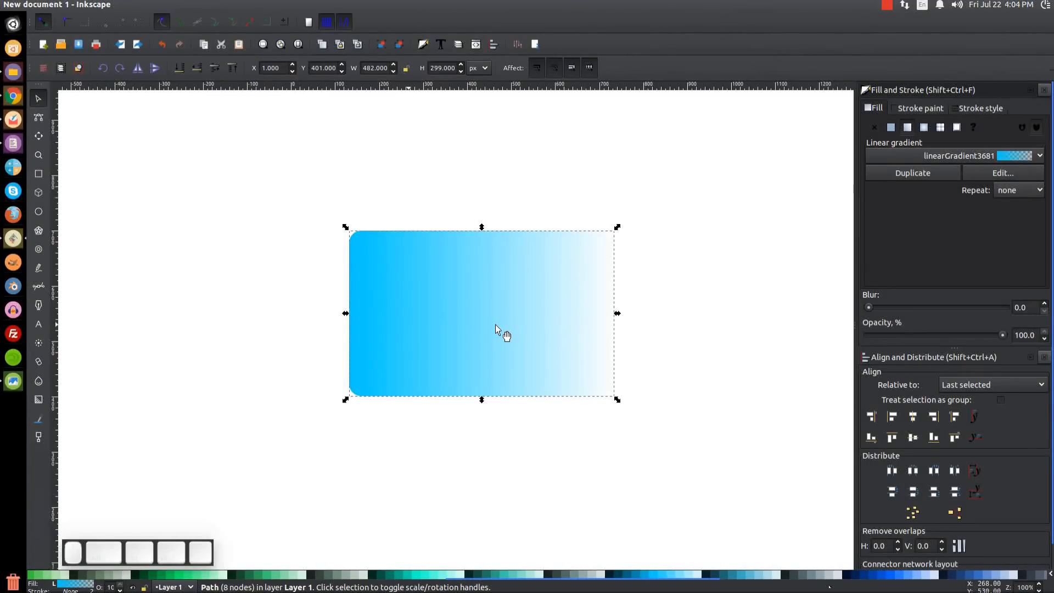
# Run the gradient diagonally from the card's lower-left corner to its upper-right corner.
pyautogui.hotkey('ctrl', 'F1')
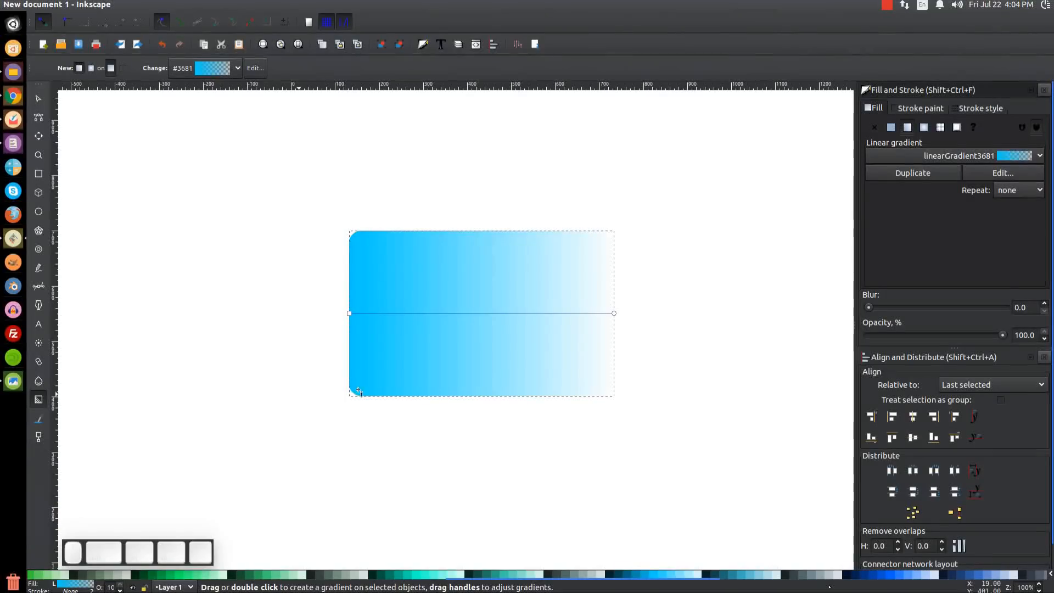
pyautogui.moveTo(351, 317); pyautogui.dragTo(355, 396)
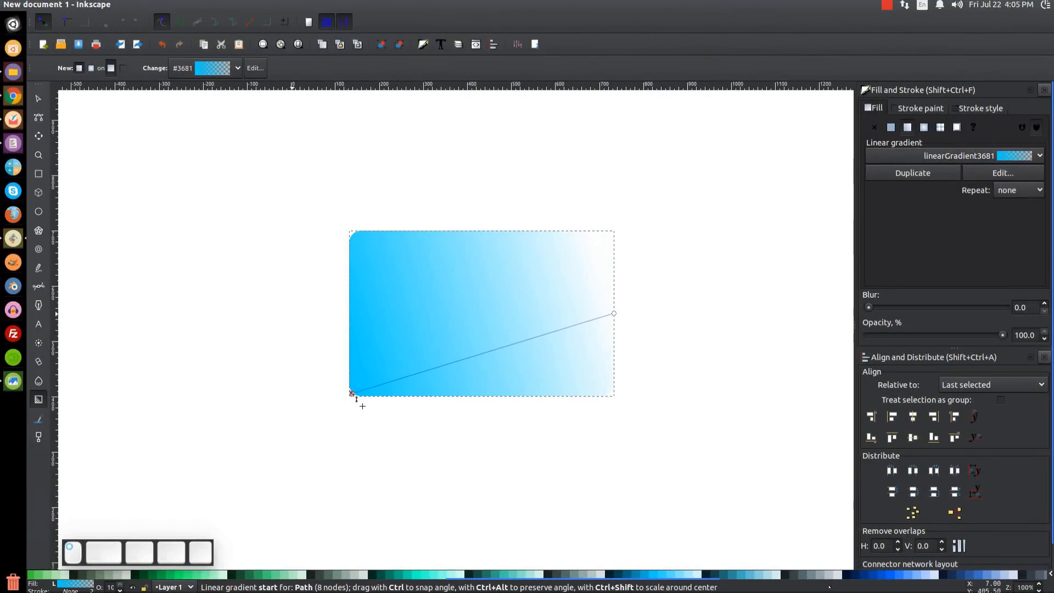
pyautogui.click(354, 394)
pyautogui.moveTo(617, 315); pyautogui.dragTo(614, 237)
# Make the gradient's upper-right end stop fully opaque and colour it teal 00ffcc.
pyautogui.click(613, 234)
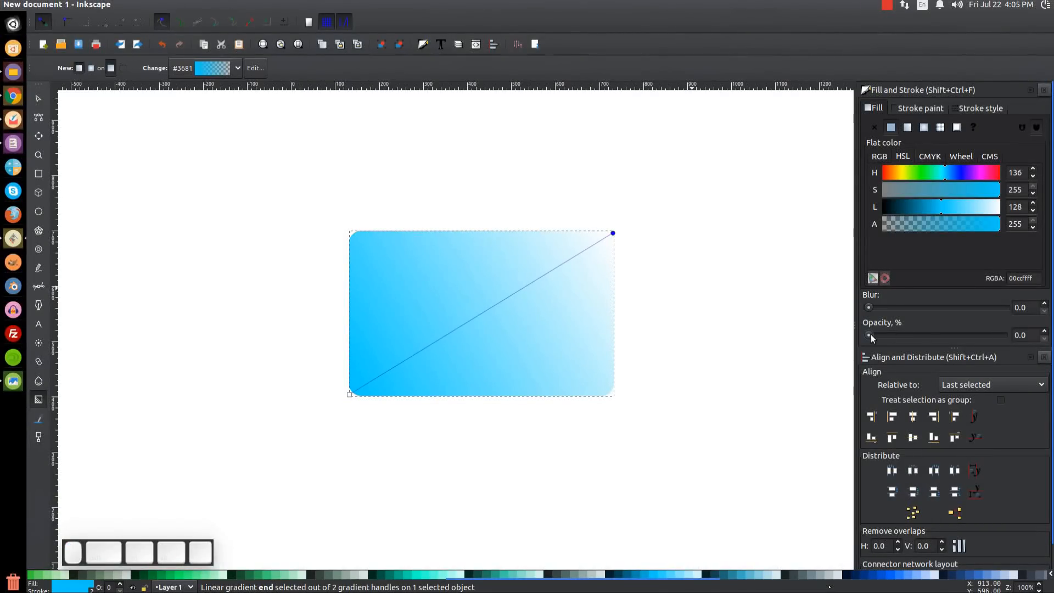
pyautogui.moveTo(874, 335); pyautogui.dragTo(1004, 335)
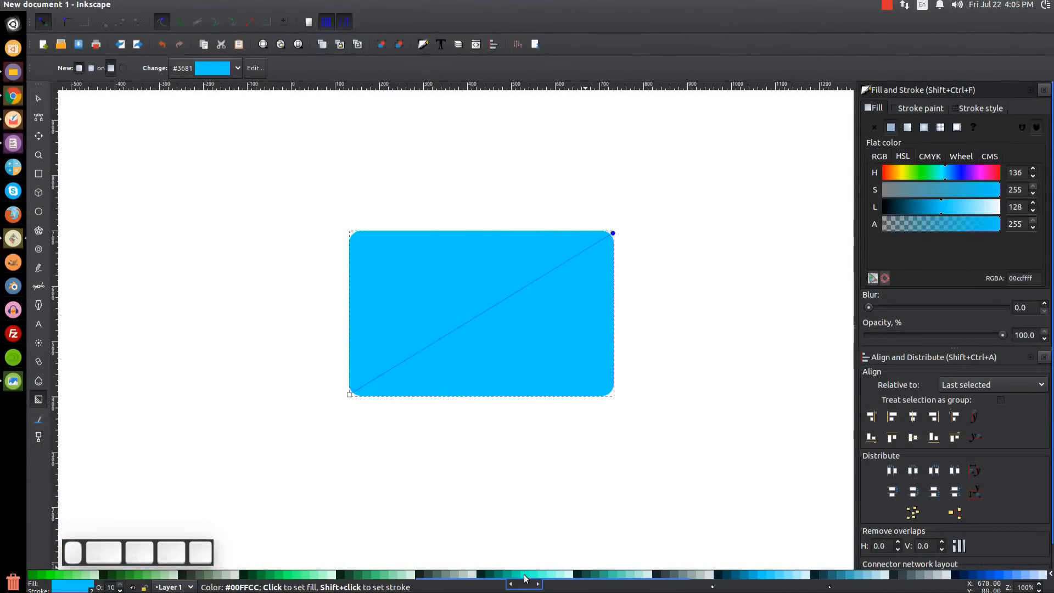
pyautogui.click(525, 576)
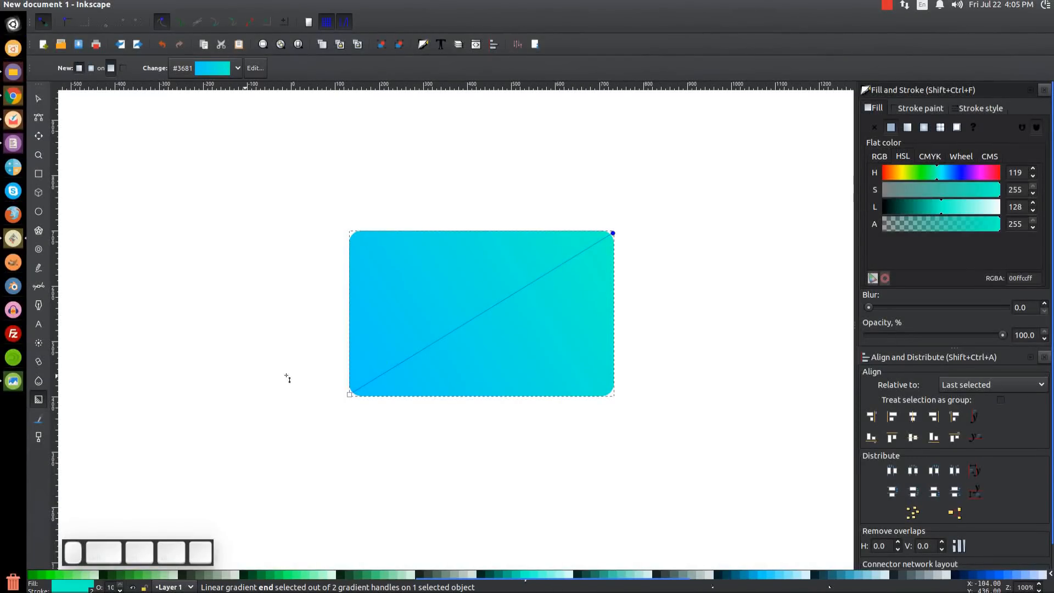
# Duplicate the gradient card in place.
pyautogui.click(38, 98)
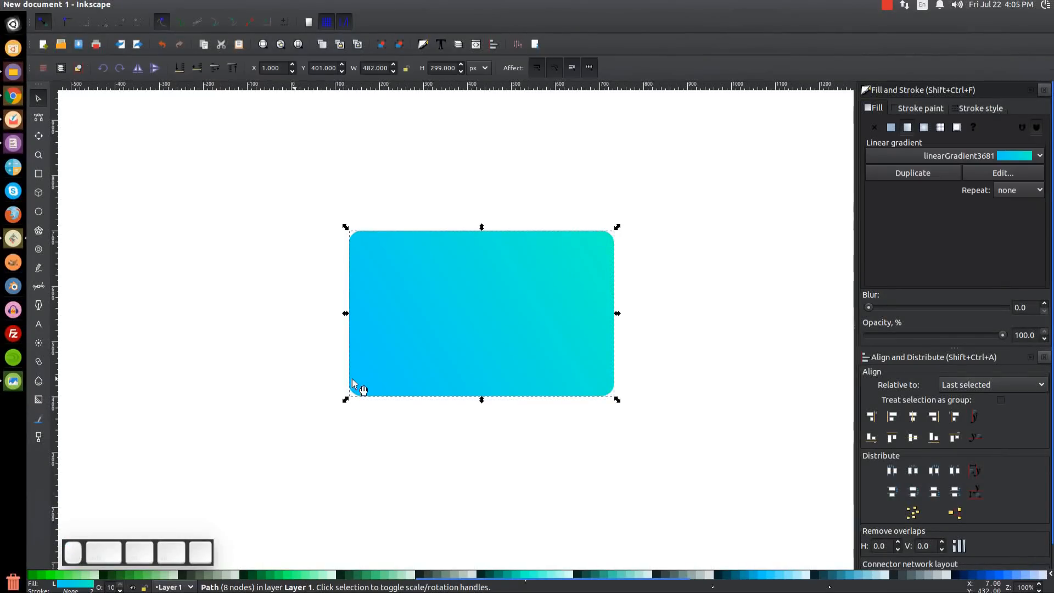
pyautogui.rightClick(479, 259)
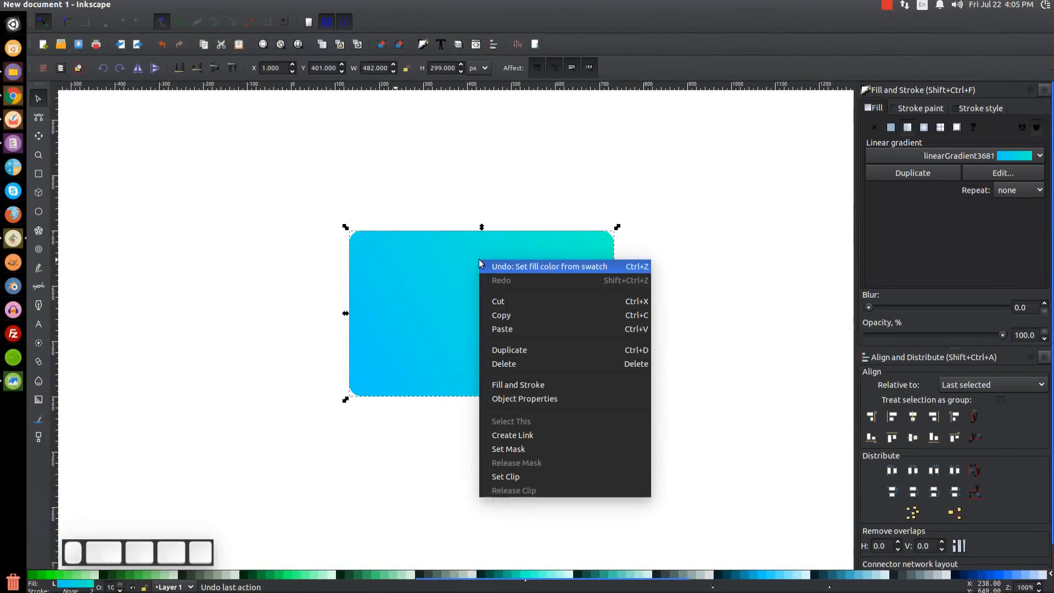
pyautogui.click(516, 354)
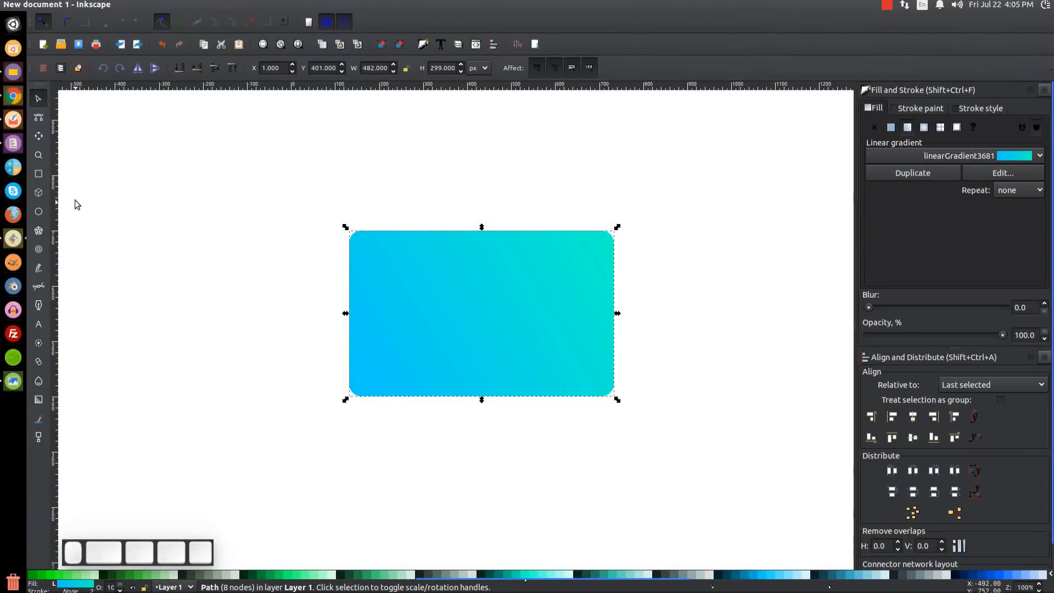
# Draw an ellipse about 1032 × 606 px over the lower part of the card, coloured red at 54.1% opacity.
pyautogui.click(43, 217)
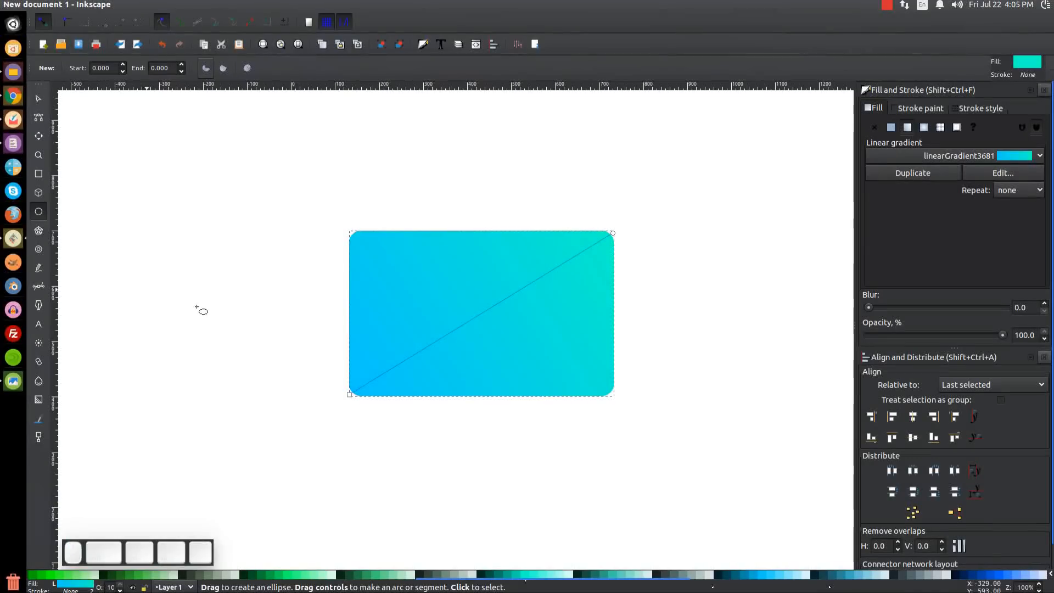
pyautogui.moveTo(298, 249)
pyautogui.mouseDown()
pyautogui.moveTo(699, 433)
pyautogui.moveTo(800, 543)
pyautogui.moveTo(872, 588)
pyautogui.mouseUp()
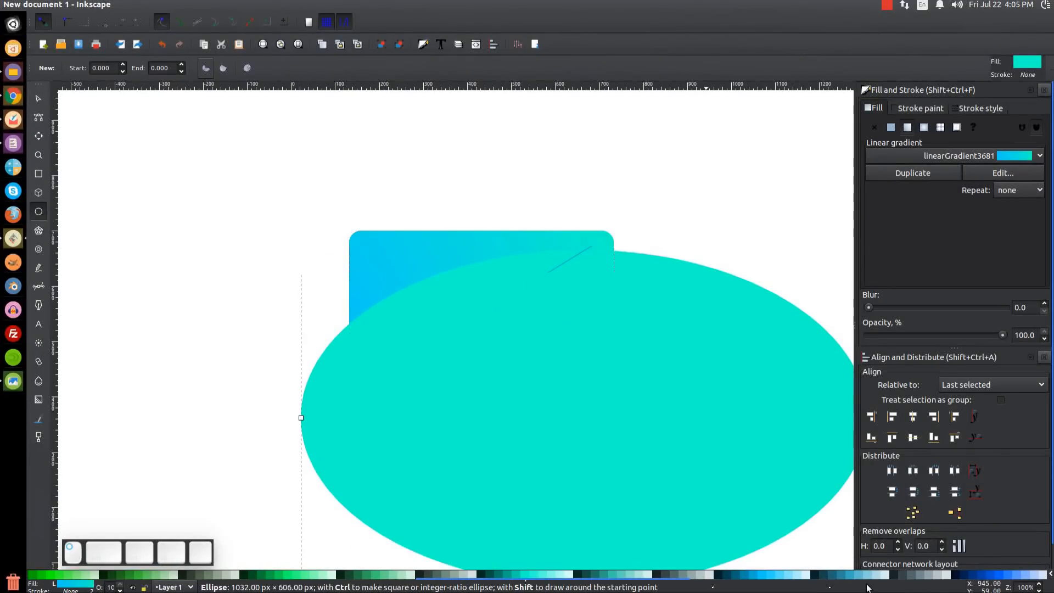
pyautogui.click(43, 100)
pyautogui.moveTo(654, 585); pyautogui.dragTo(646, 367)
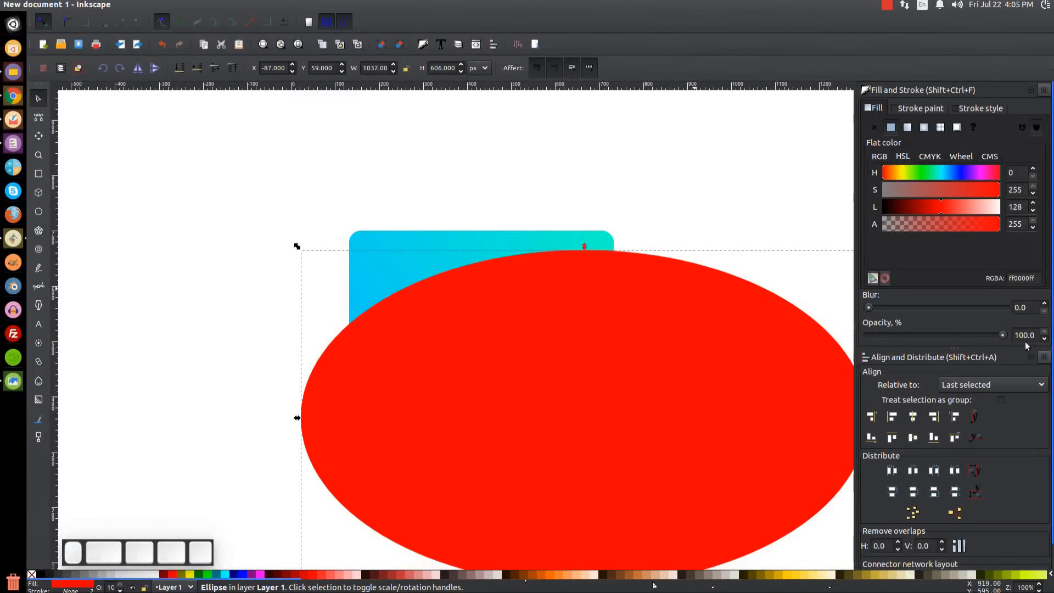
pyautogui.moveTo(1005, 335); pyautogui.dragTo(940, 334)
# Reshape the red ellipse to about 1162 × 466 px, positioned so its upper edge curves across the top of the card.
pyautogui.moveTo(621, 363)
pyautogui.mouseDown()
pyautogui.moveTo(656, 344)
pyautogui.moveTo(627, 358)
pyautogui.moveTo(636, 357)
pyautogui.mouseUp()
pyautogui.scroll(-2, 629, 367)
pyautogui.moveTo(595, 491); pyautogui.dragTo(607, 545)
pyautogui.moveTo(642, 290); pyautogui.dragTo(544, 344)
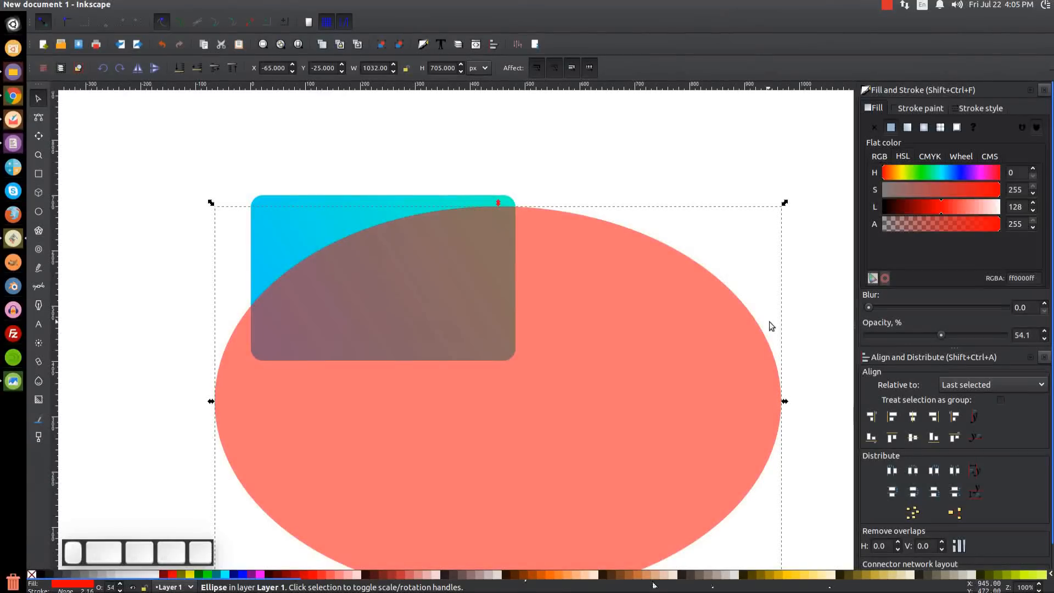
pyautogui.moveTo(787, 403); pyautogui.dragTo(858, 399)
pyautogui.moveTo(586, 337); pyautogui.dragTo(569, 337)
pyautogui.scroll(-1, 568, 337)
pyautogui.moveTo(517, 551); pyautogui.dragTo(527, 424)
pyautogui.moveTo(540, 327); pyautogui.dragTo(544, 294)
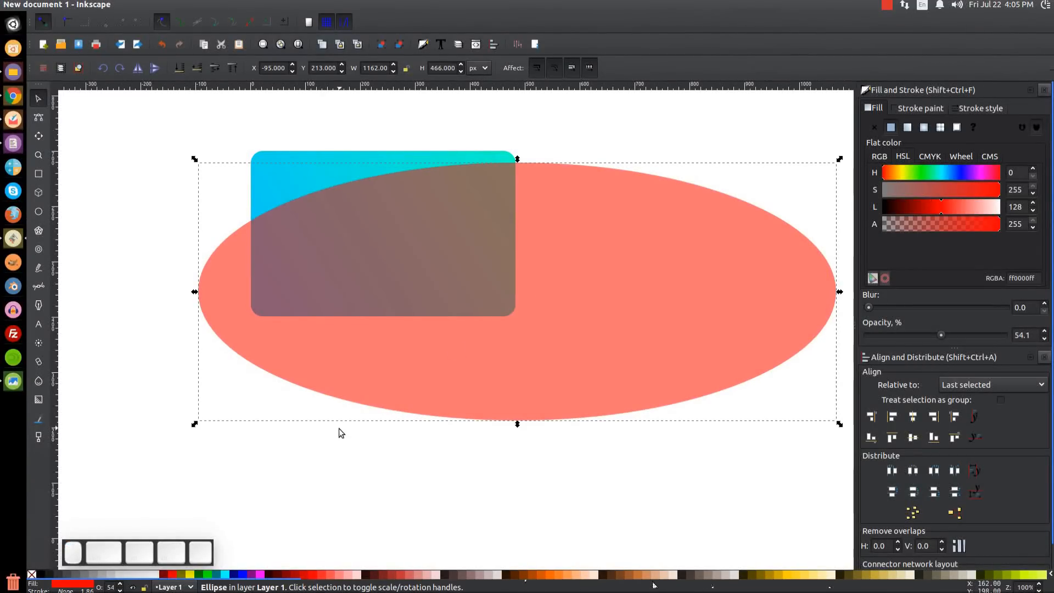
# Subtract the ellipse from the duplicate card with Difference and fill the remaining upper piece with white.
pyautogui.press('shift')
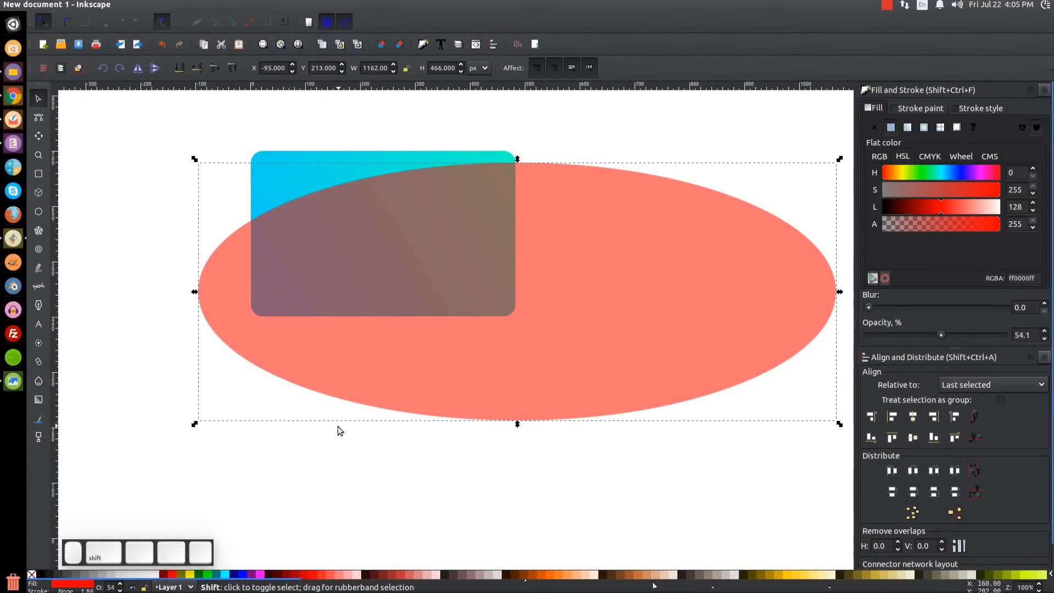
pyautogui.keyDown('shift'); pyautogui.click(276, 169); pyautogui.keyUp('shift')
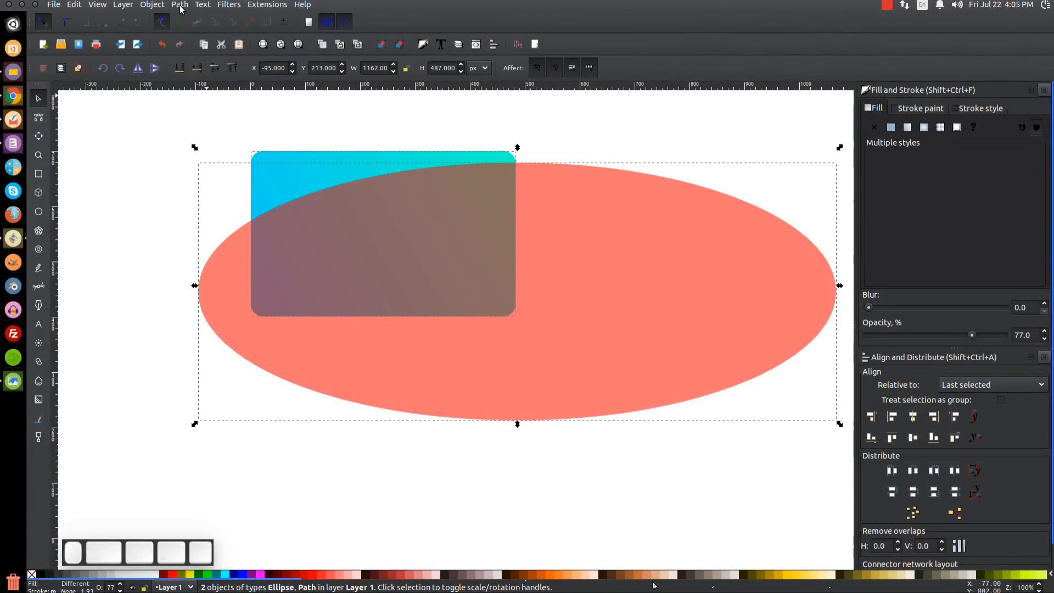
pyautogui.click(181, 4)
pyautogui.click(205, 75)
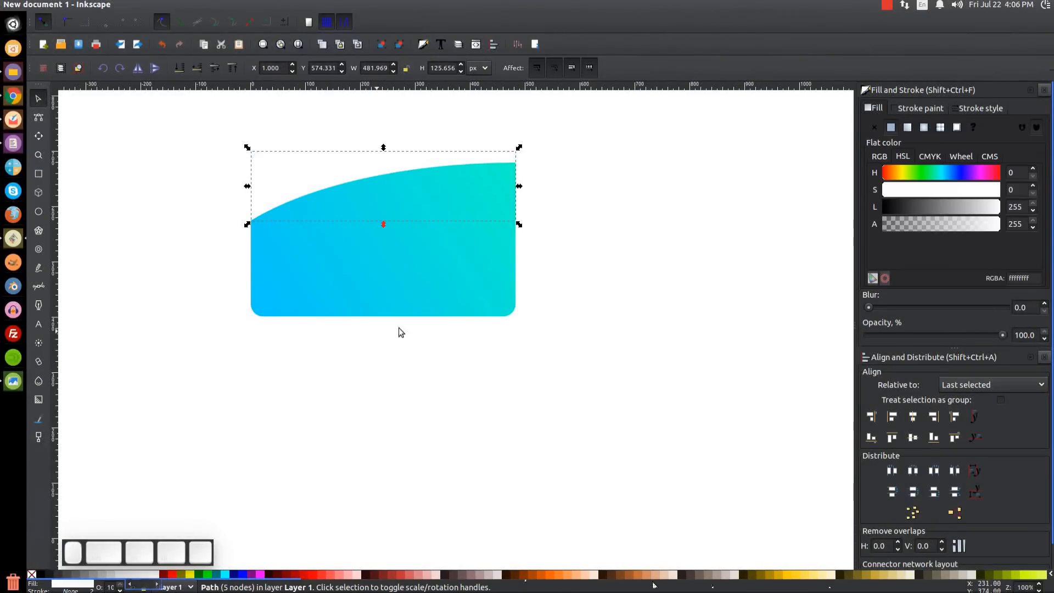
# Lower the white highlight's opacity to 29.9% and deselect it.
pyautogui.moveTo(915, 335); pyautogui.dragTo(900, 334)
pyautogui.moveTo(667, 320); pyautogui.dragTo(723, 391)
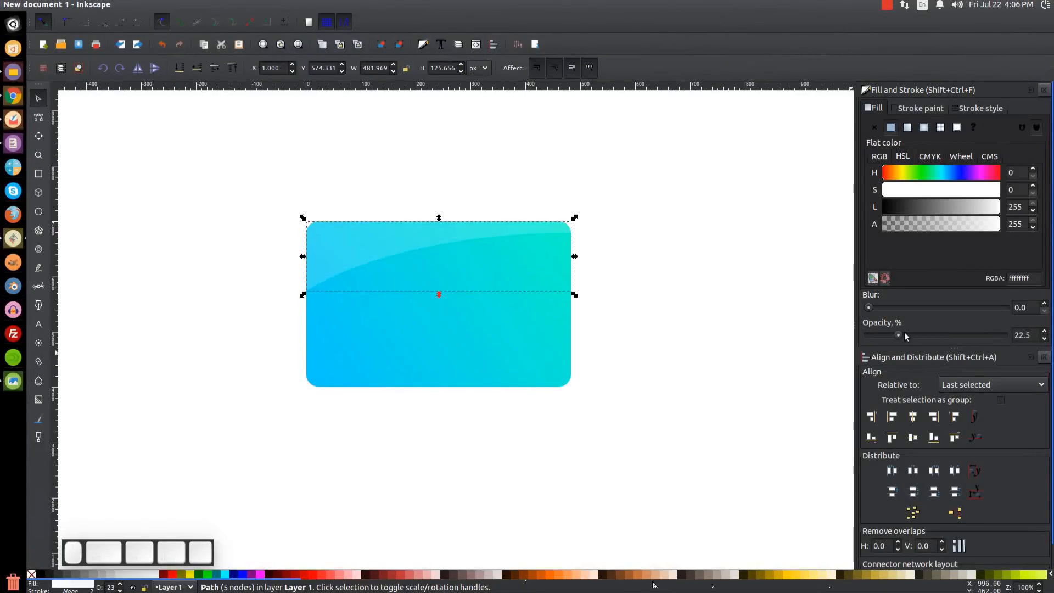
pyautogui.moveTo(901, 336); pyautogui.dragTo(911, 336)
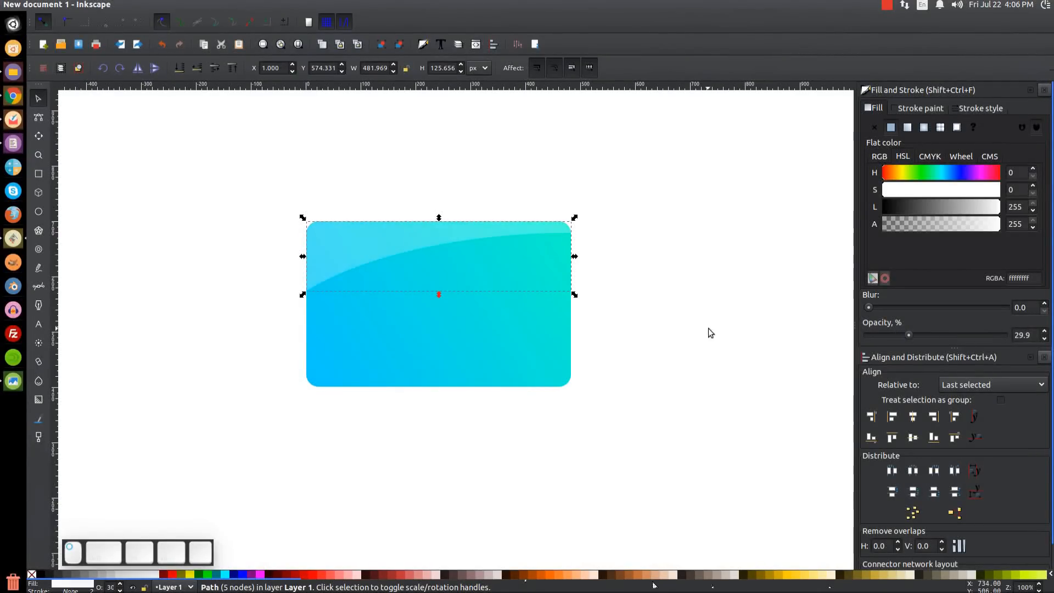
pyautogui.click(708, 329)
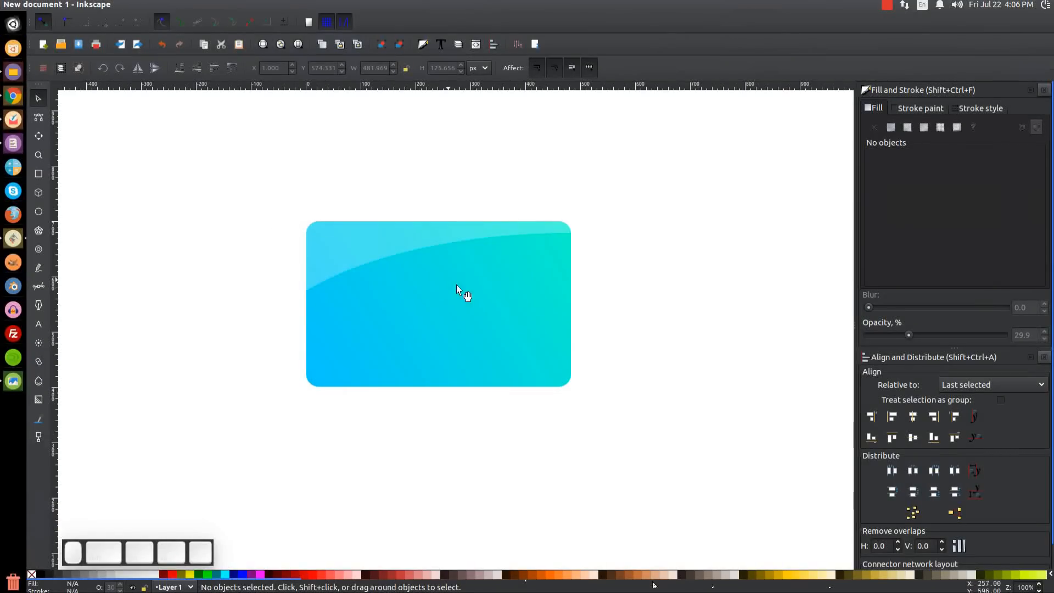
# Duplicate the gradient card and draw a red ellipse about 791 × 596 px over it.
pyautogui.click(525, 274)
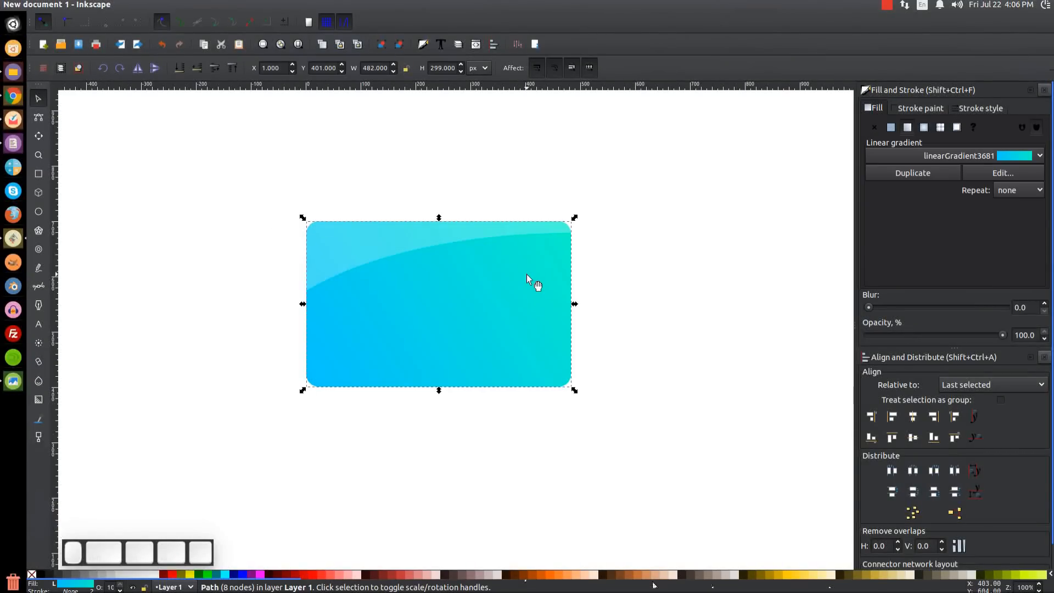
pyautogui.rightClick(525, 274)
pyautogui.click(570, 365)
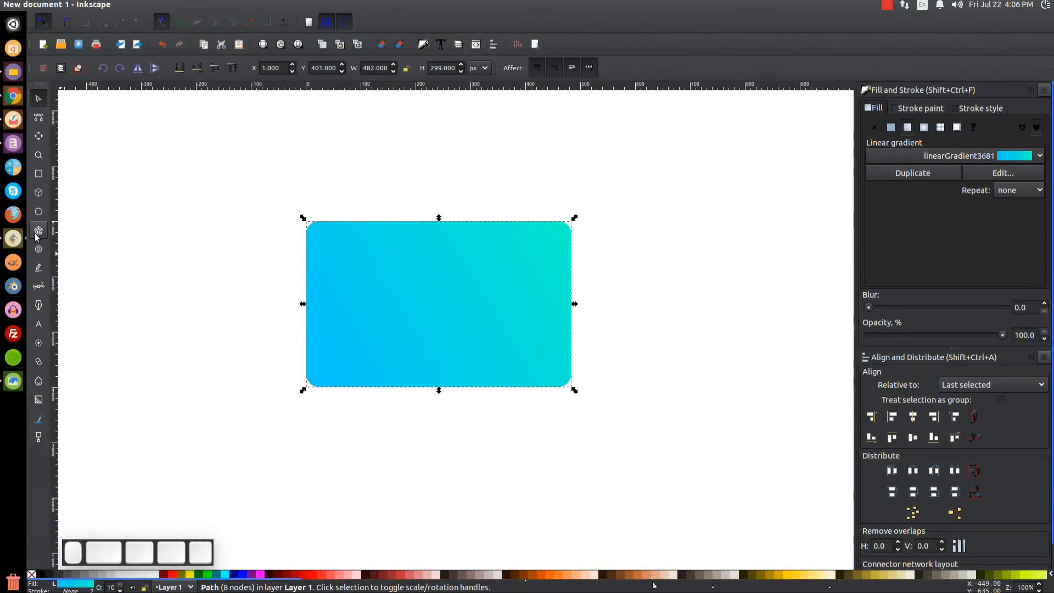
pyautogui.click(38, 214)
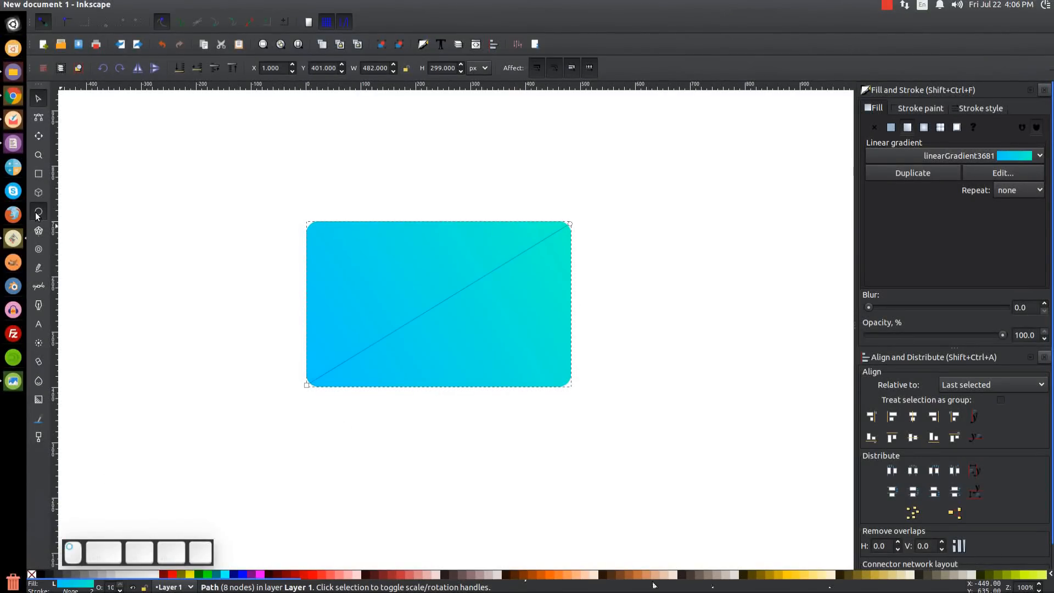
pyautogui.moveTo(199, 210)
pyautogui.mouseDown()
pyautogui.moveTo(529, 435)
pyautogui.moveTo(633, 538)
pyautogui.mouseUp()
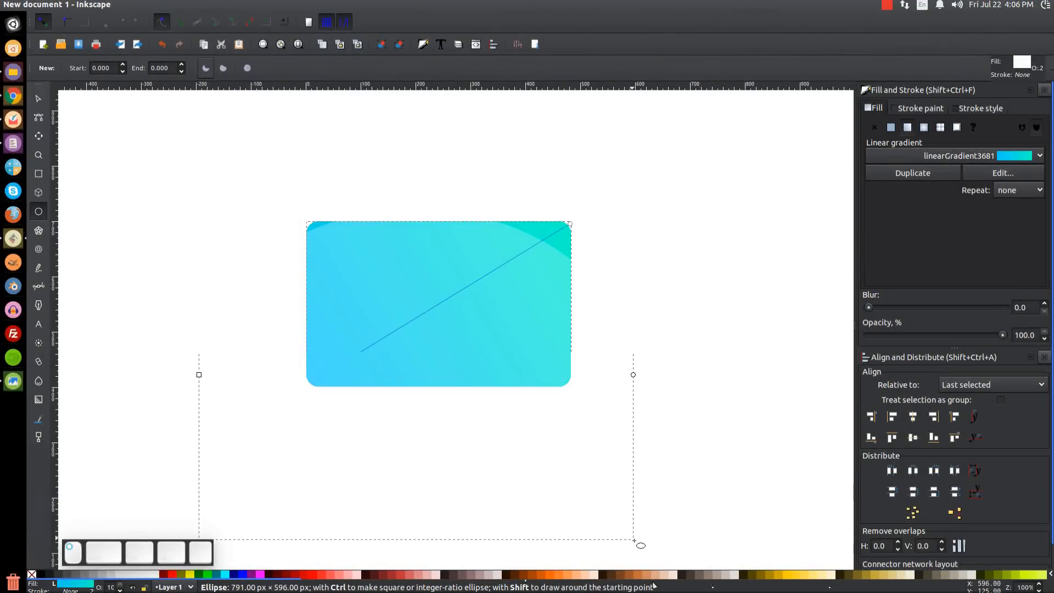
pyautogui.click(172, 574)
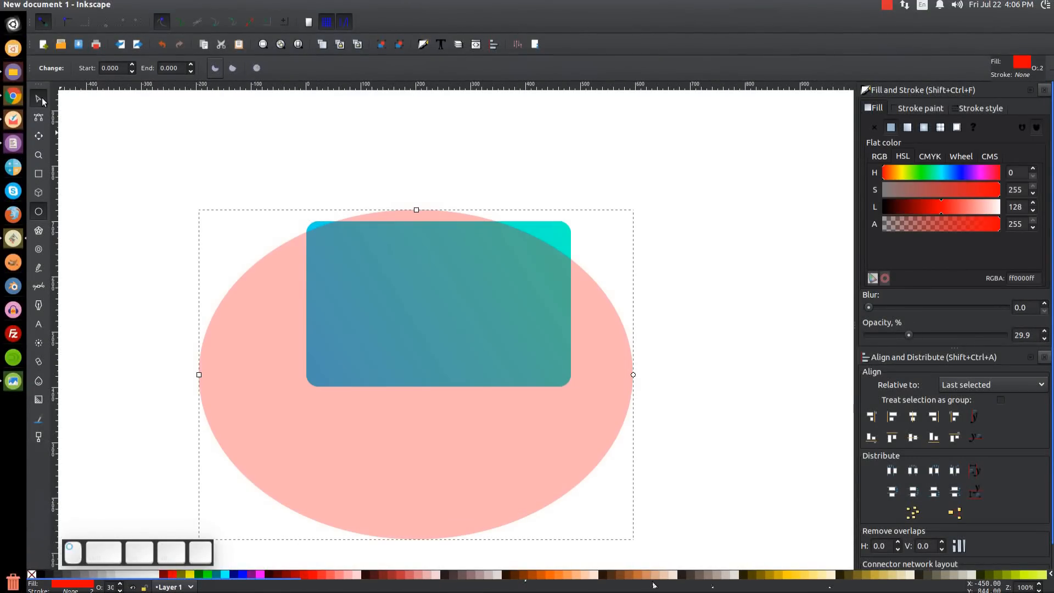
# Reshape the red ellipse to about 1003 × 666 px, positioned so its edge curves down across the card's upper-right corner.
pyautogui.click(38, 99)
pyautogui.moveTo(554, 298); pyautogui.dragTo(520, 344)
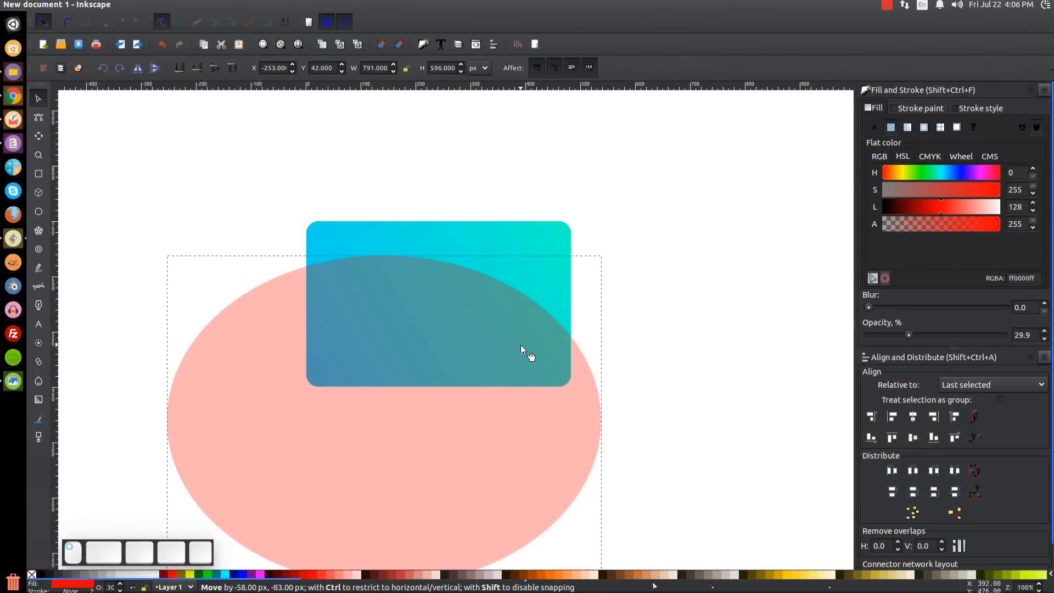
pyautogui.moveTo(152, 251); pyautogui.dragTo(304, 221)
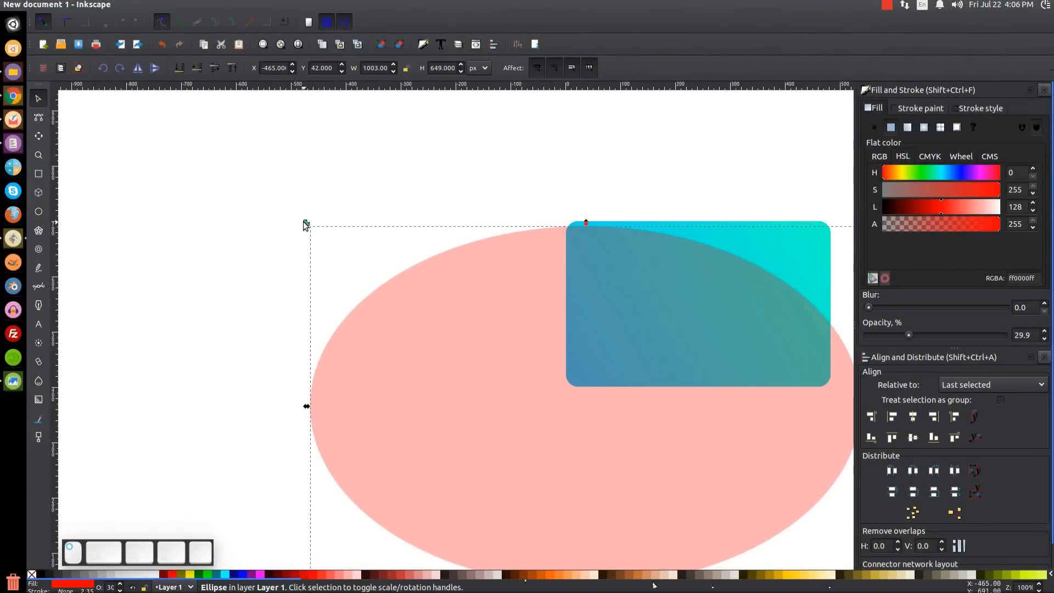
pyautogui.hscroll(9, 387, 304)
pyautogui.moveTo(377, 225); pyautogui.dragTo(379, 212)
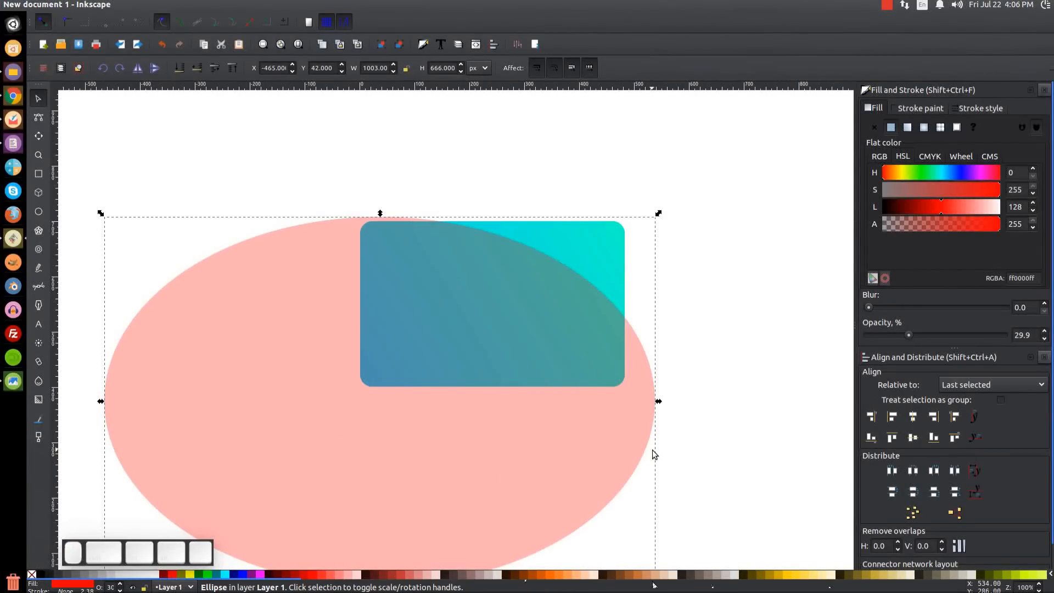
# Subtract the ellipse from the duplicate card with Difference, keeping only the upper-right piece.
pyautogui.press('shift')
pyautogui.keyDown('shift'); pyautogui.click(615, 255); pyautogui.keyUp('shift')
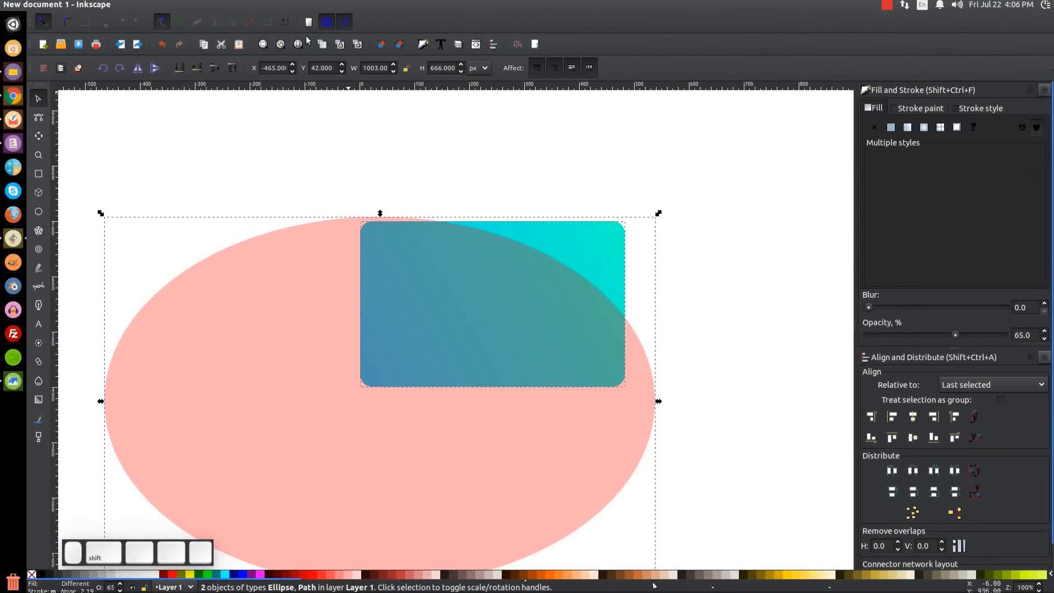
pyautogui.click(180, 4)
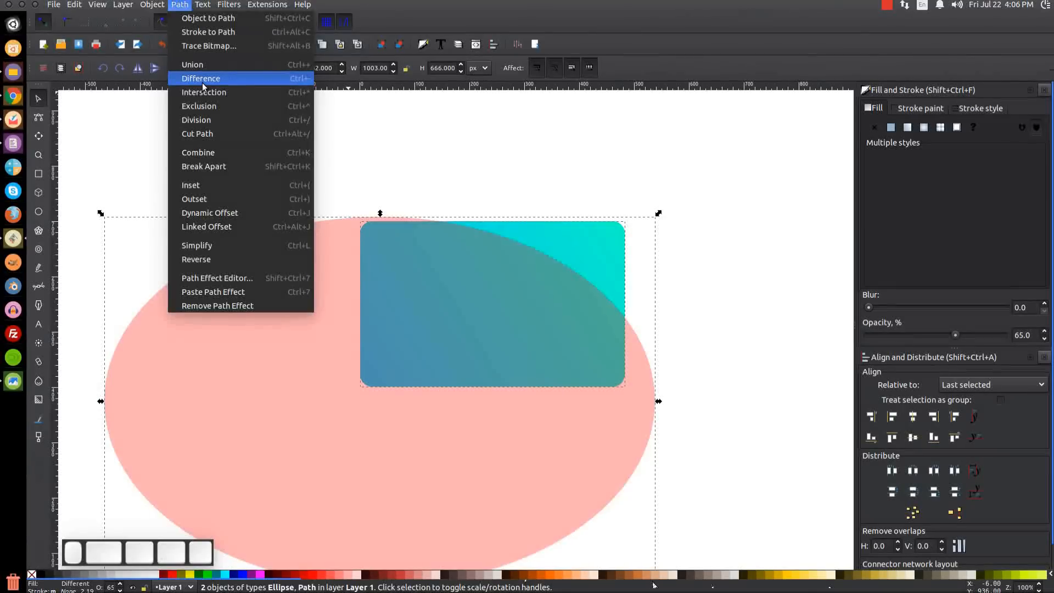
pyautogui.click(202, 92)
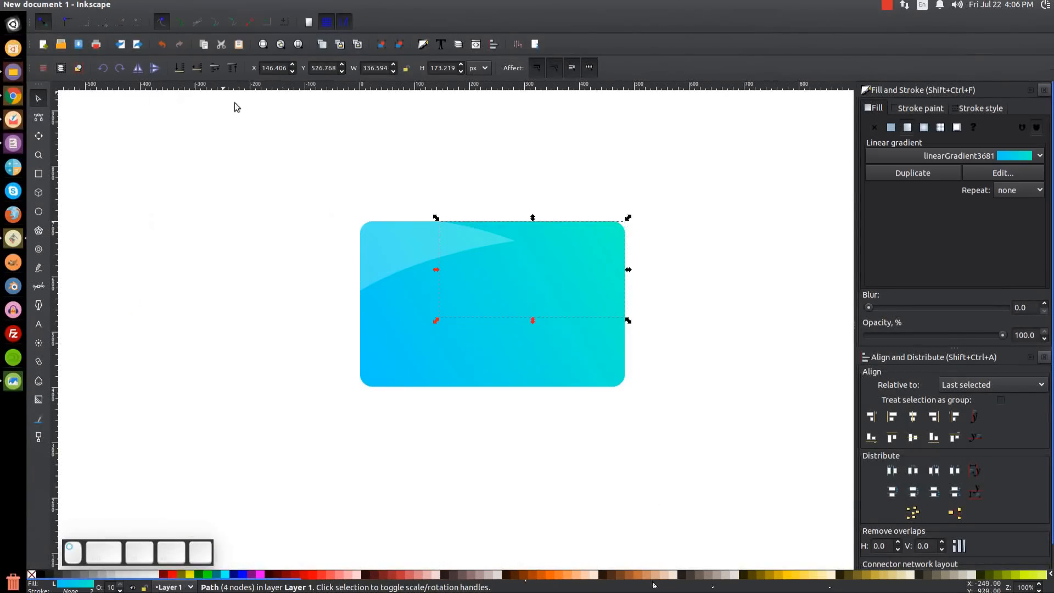
# Fill the upper-right piece with white at 25% opacity and deselect it.
pyautogui.click(154, 574)
pyautogui.moveTo(1007, 340); pyautogui.dragTo(907, 337)
pyautogui.moveTo(905, 334); pyautogui.dragTo(906, 334)
pyautogui.click(906, 333)
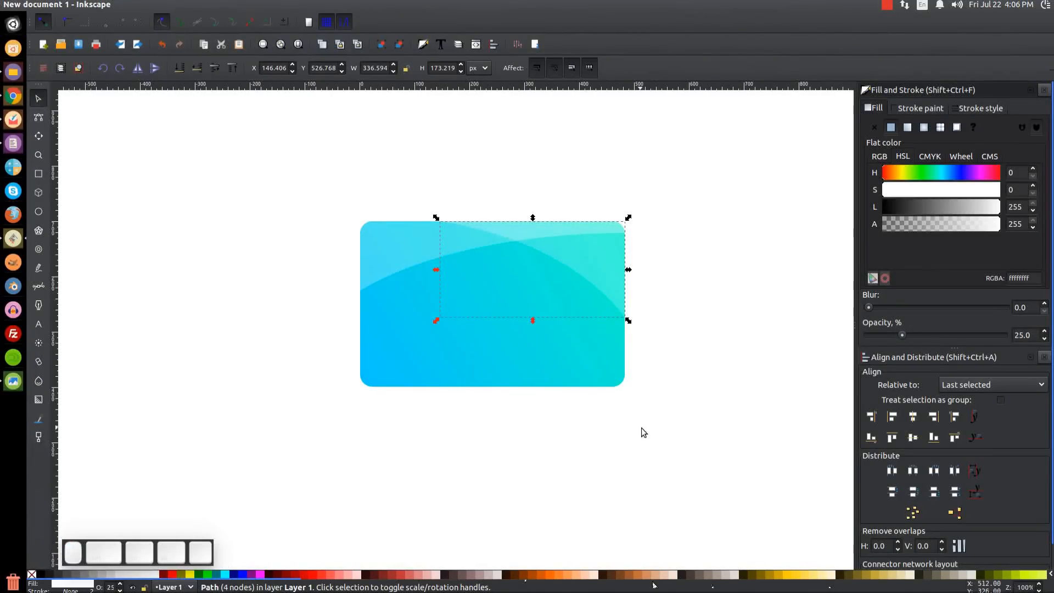
pyautogui.click(759, 225)
pyautogui.moveTo(482, 490); pyautogui.dragTo(430, 475)
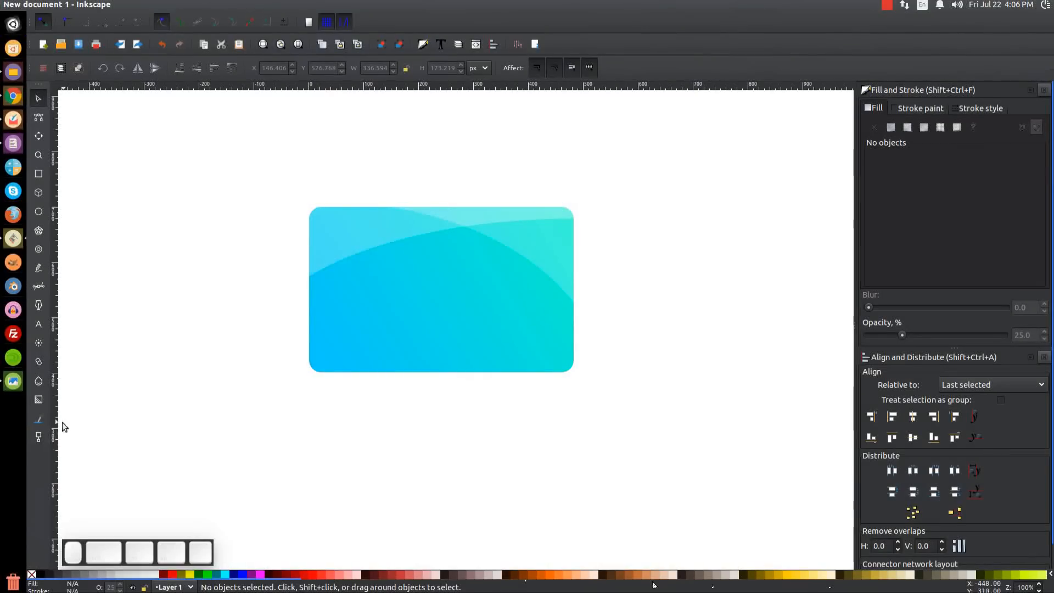
# Check thumbnail.png in Image Viewer and draw a red, square-cornered vertical rectangle about 67 × 581 px beside the card in Inkscape.
pyautogui.click(15, 380)
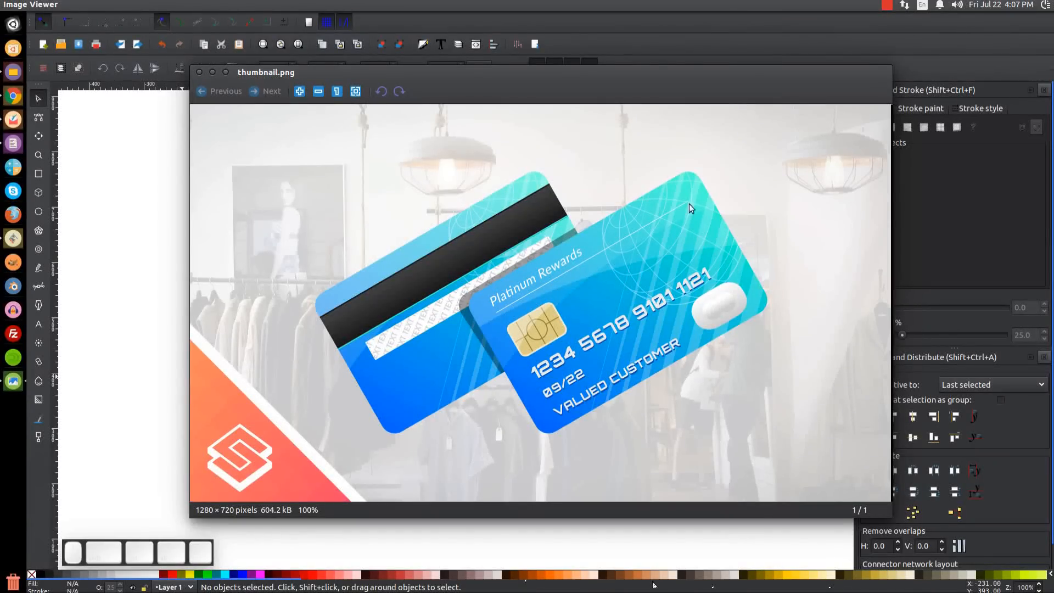
pyautogui.click(224, 72)
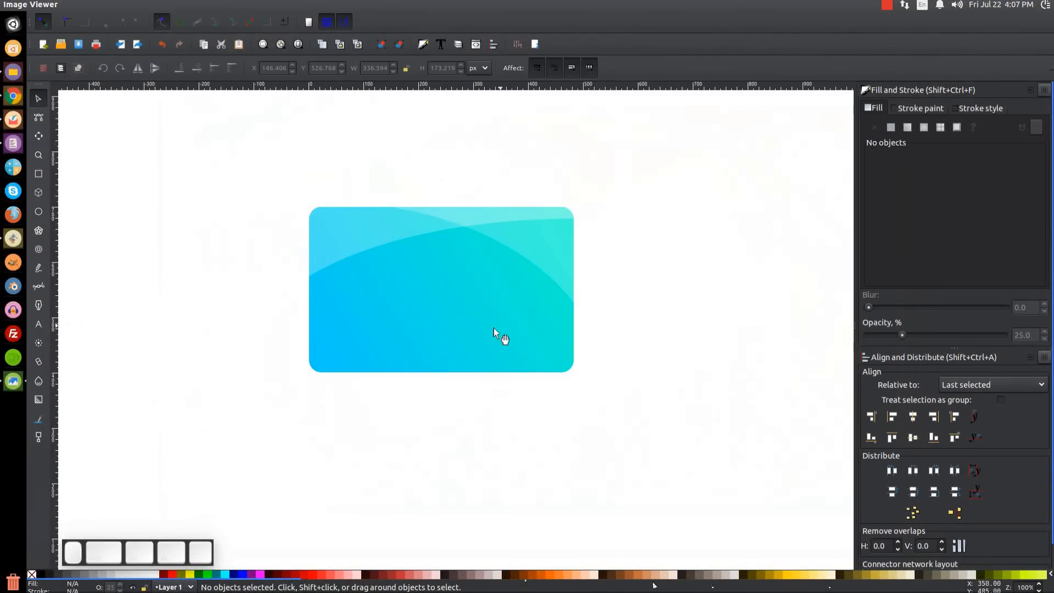
pyautogui.click(39, 172)
pyautogui.moveTo(570, 158); pyautogui.dragTo(603, 476)
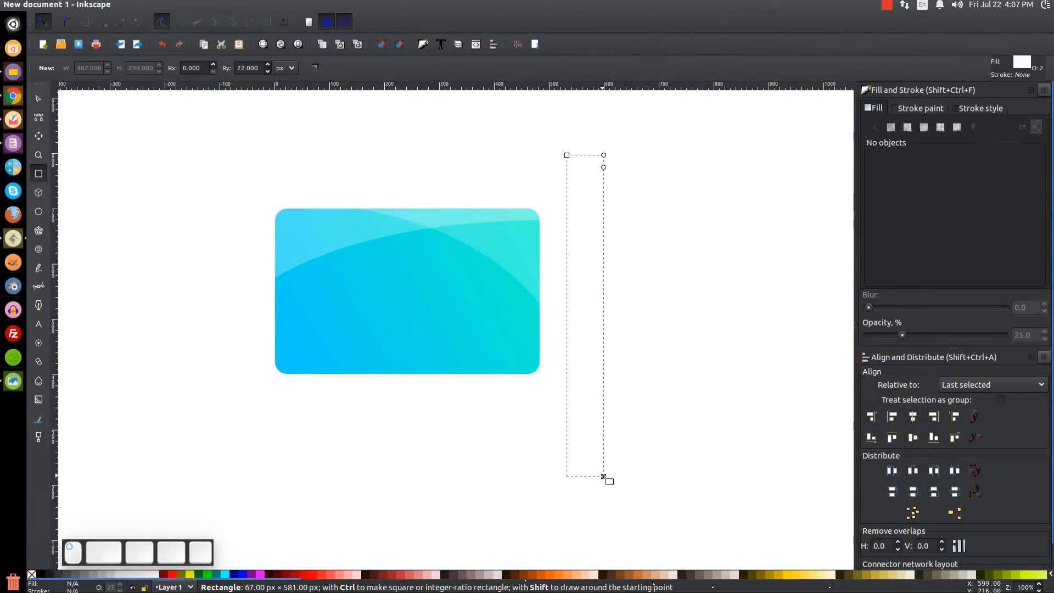
pyautogui.click(172, 574)
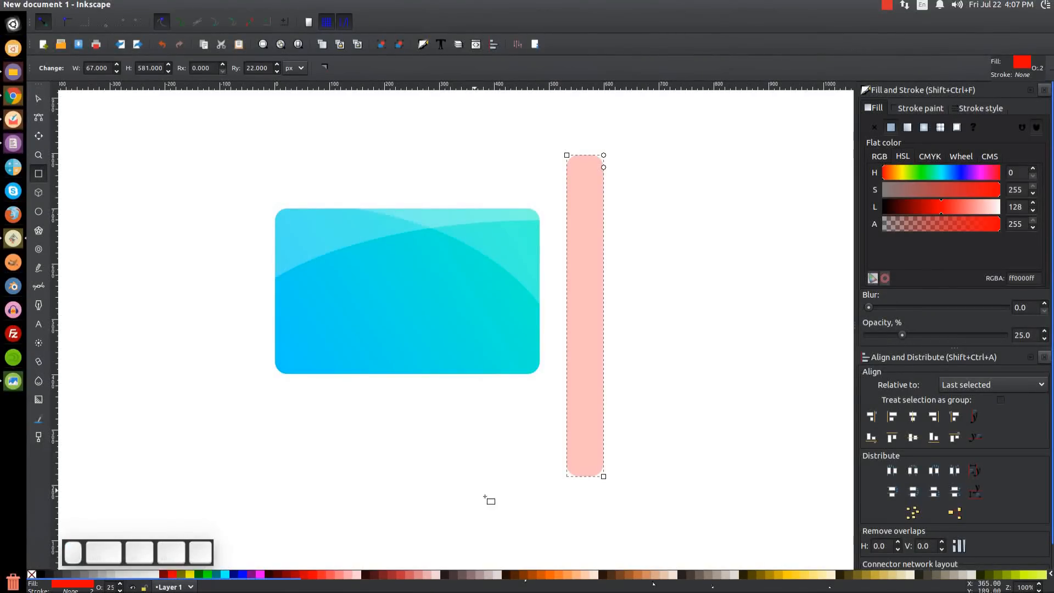
pyautogui.click(325, 68)
# Convert the tall red rectangle to a path and select it for transforming.
pyautogui.moveTo(647, 252); pyautogui.dragTo(492, 256)
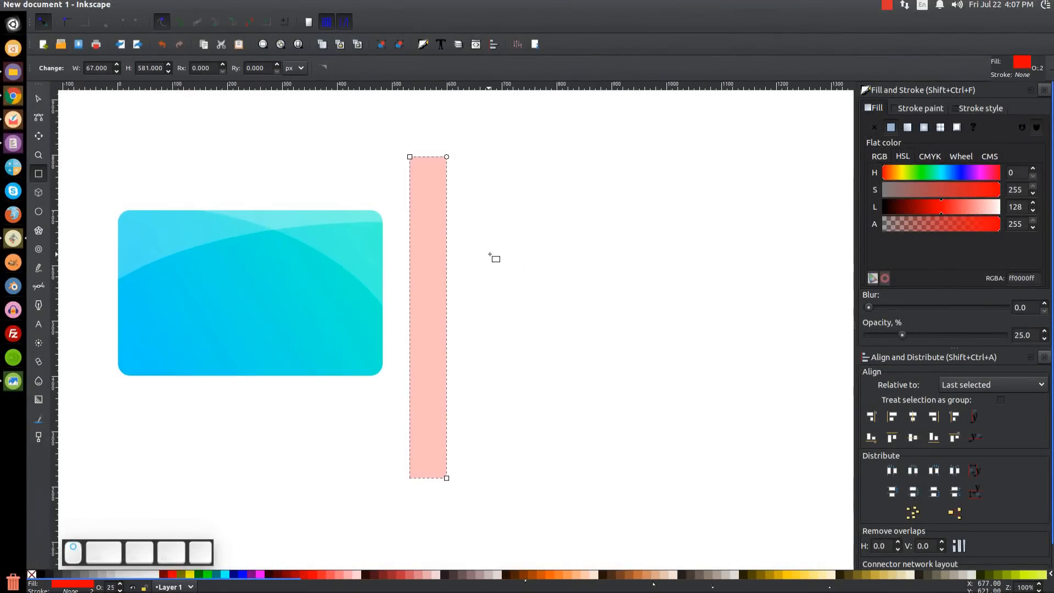
pyautogui.click(180, 4)
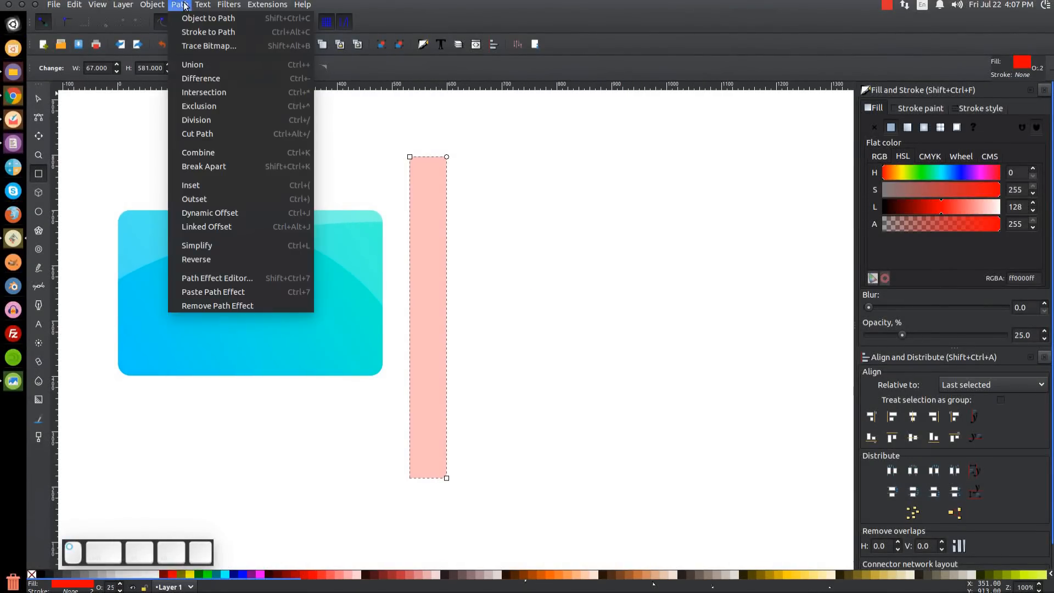
pyautogui.click(190, 18)
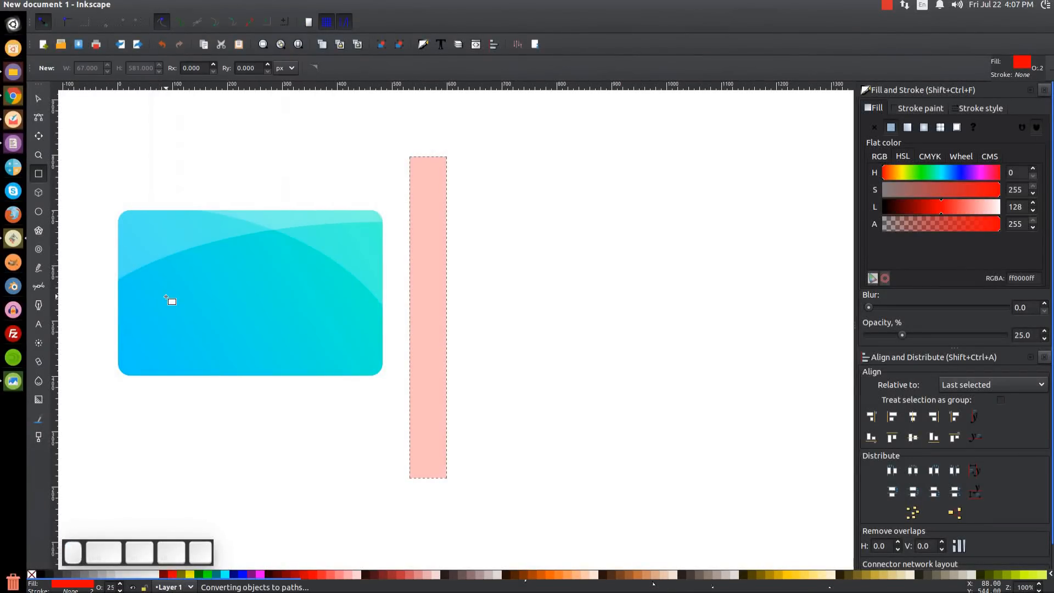
pyautogui.click(39, 98)
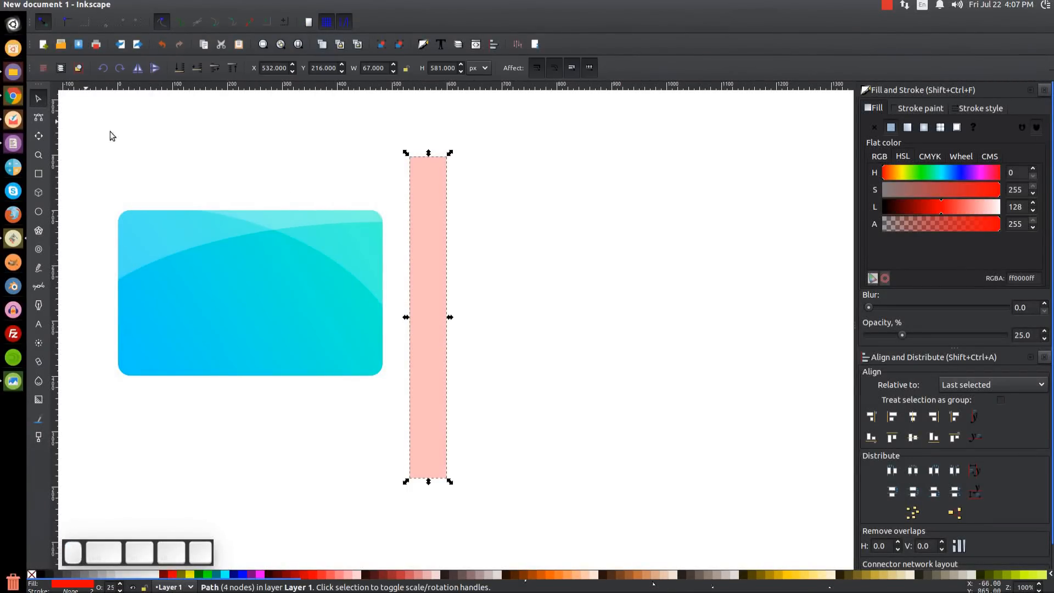
# Duplicate the red bar, placing the copy level with the original at about X 1030 px and narrowing it to about 5 px.
pyautogui.rightClick(439, 215)
pyautogui.click(474, 307)
pyautogui.press('ctrl')
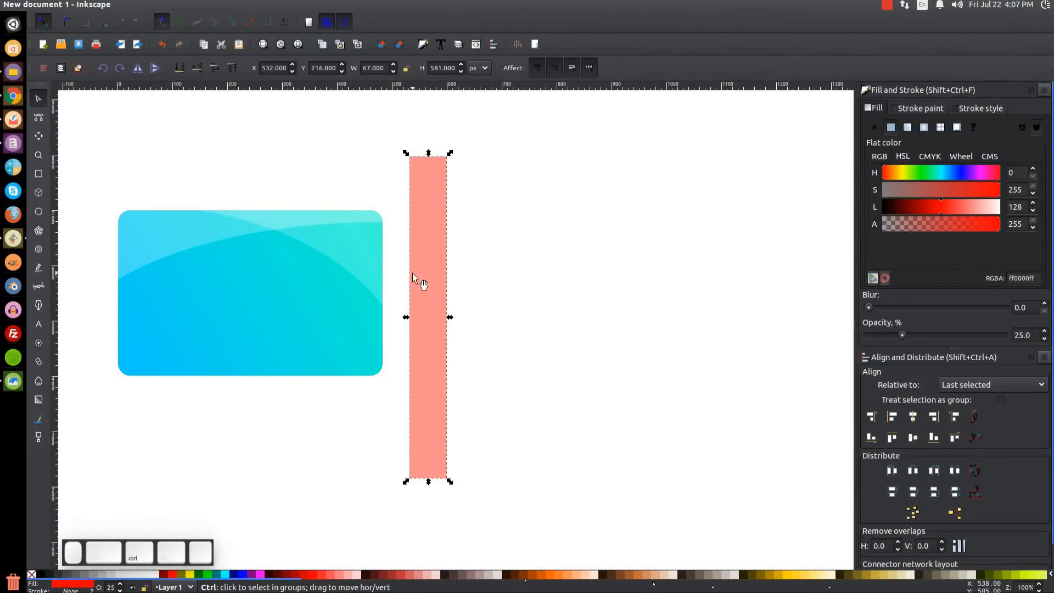
pyautogui.moveTo(416, 262); pyautogui.dragTo(690, 264)
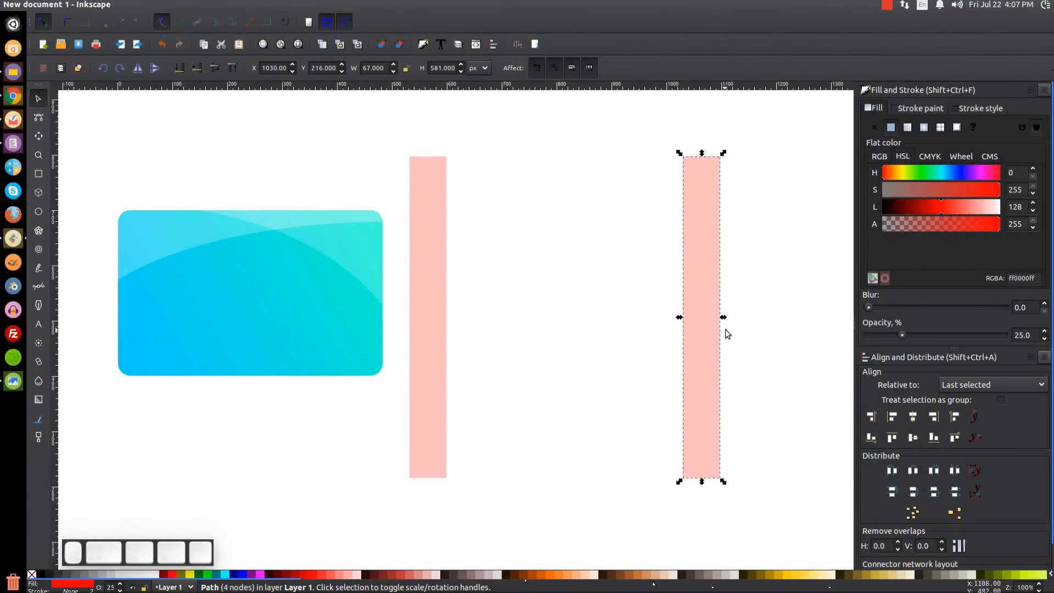
pyautogui.moveTo(723, 318); pyautogui.dragTo(690, 320)
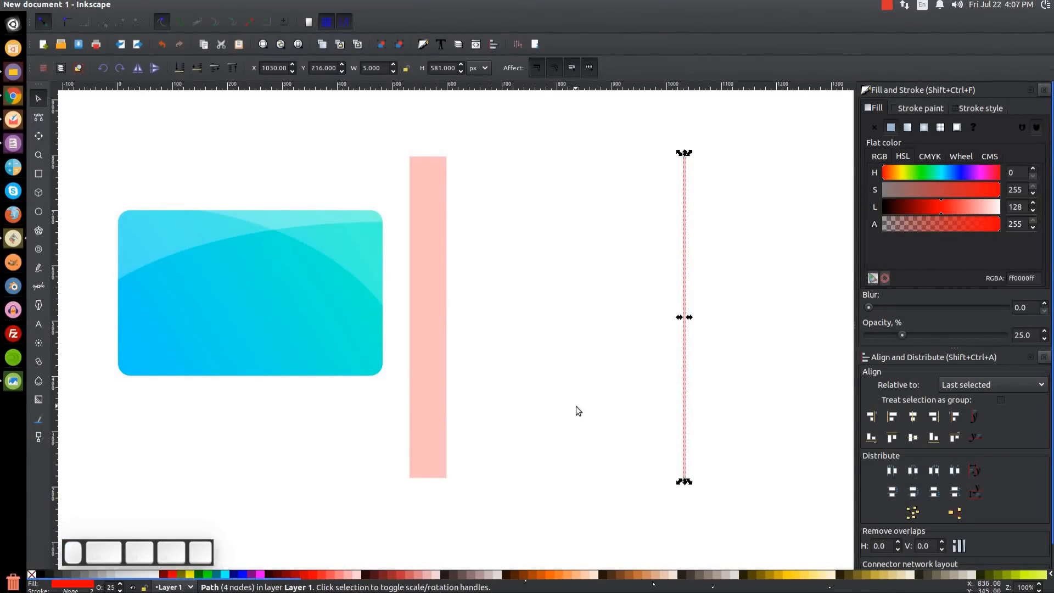
# Interpolate between the wide and narrow red bars with exponent -0.1, 7 steps, method 1 and Interpolate style enabled.
pyautogui.keyDown('shift'); pyautogui.click(427, 182); pyautogui.keyUp('shift')
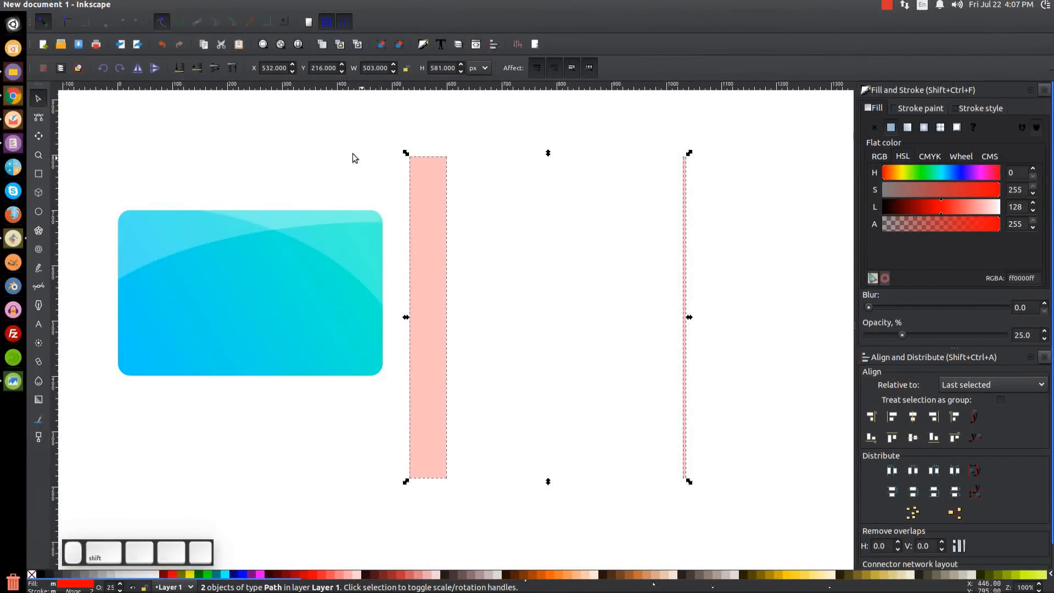
pyautogui.click(269, 5)
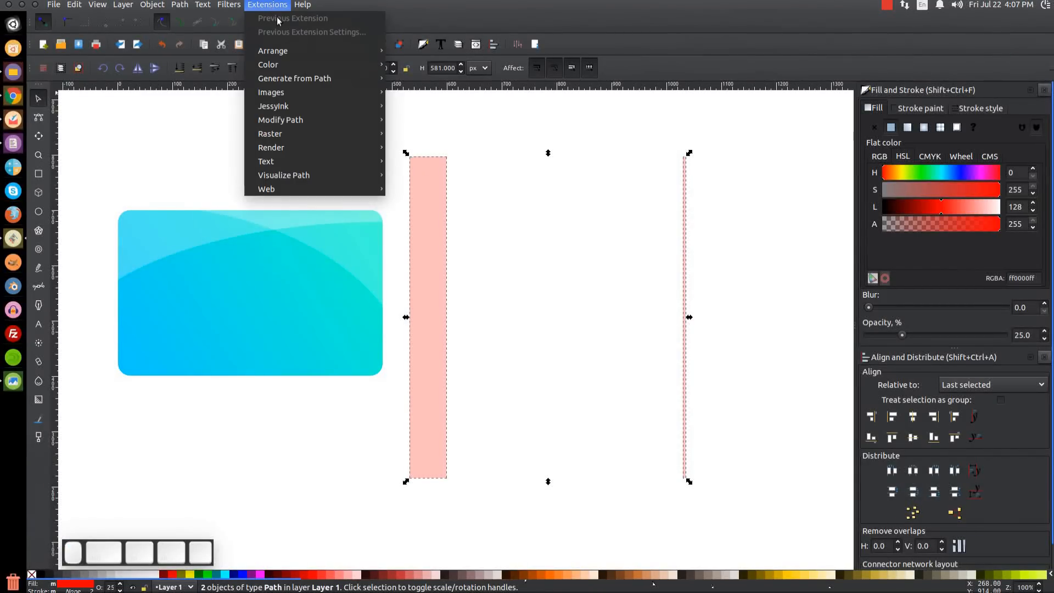
pyautogui.moveTo(296, 79)
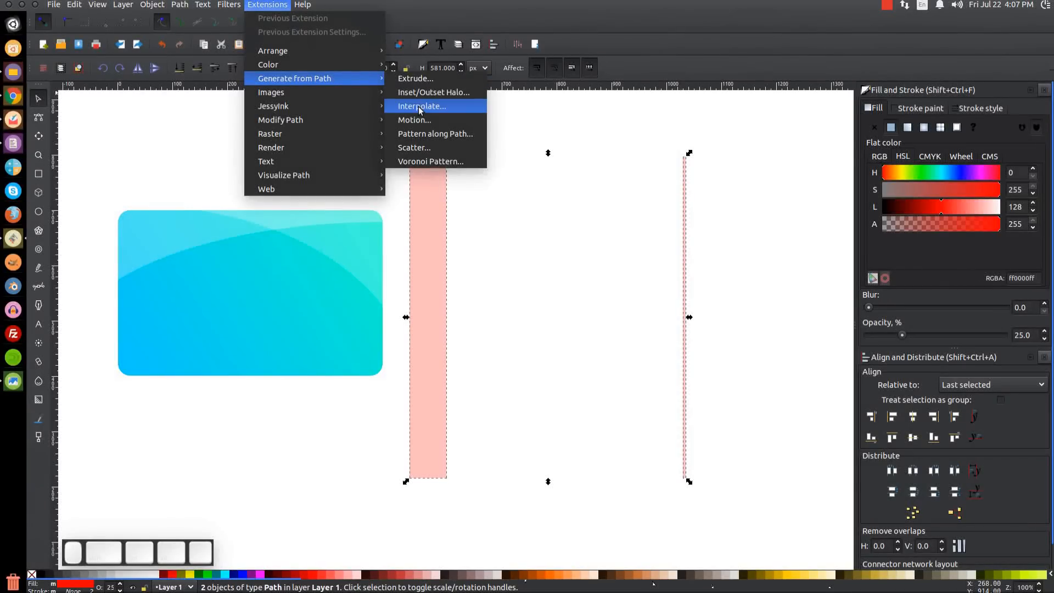
pyautogui.click(419, 107)
pyautogui.moveTo(559, 242); pyautogui.dragTo(358, 214)
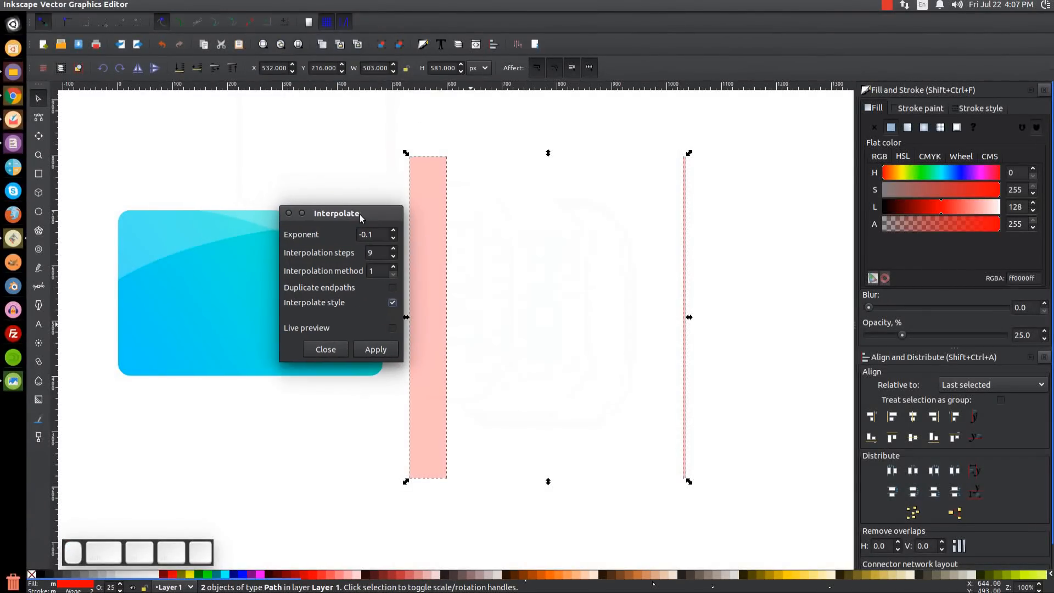
pyautogui.click(393, 328)
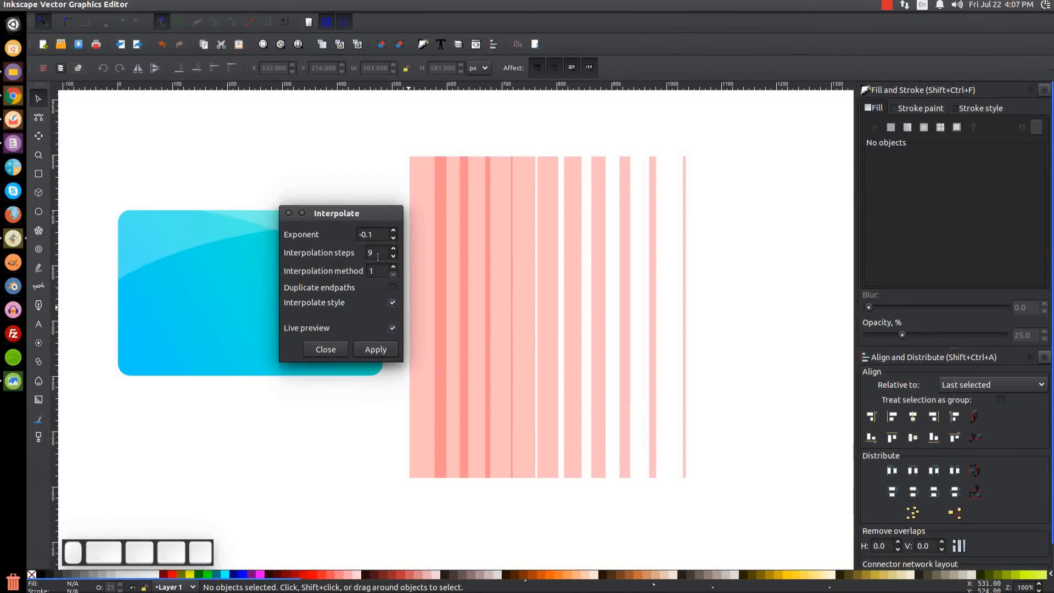
pyautogui.moveTo(377, 251); pyautogui.dragTo(364, 251)
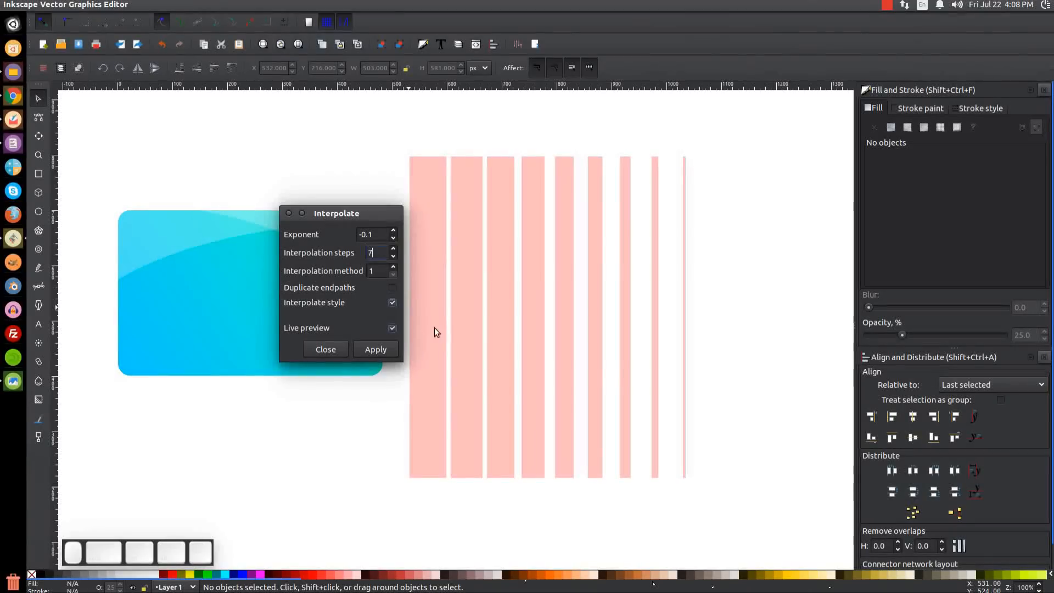
pyautogui.moveTo(368, 213)
pyautogui.mouseDown()
pyautogui.moveTo(379, 196)
pyautogui.moveTo(382, 204)
pyautogui.mouseUp()
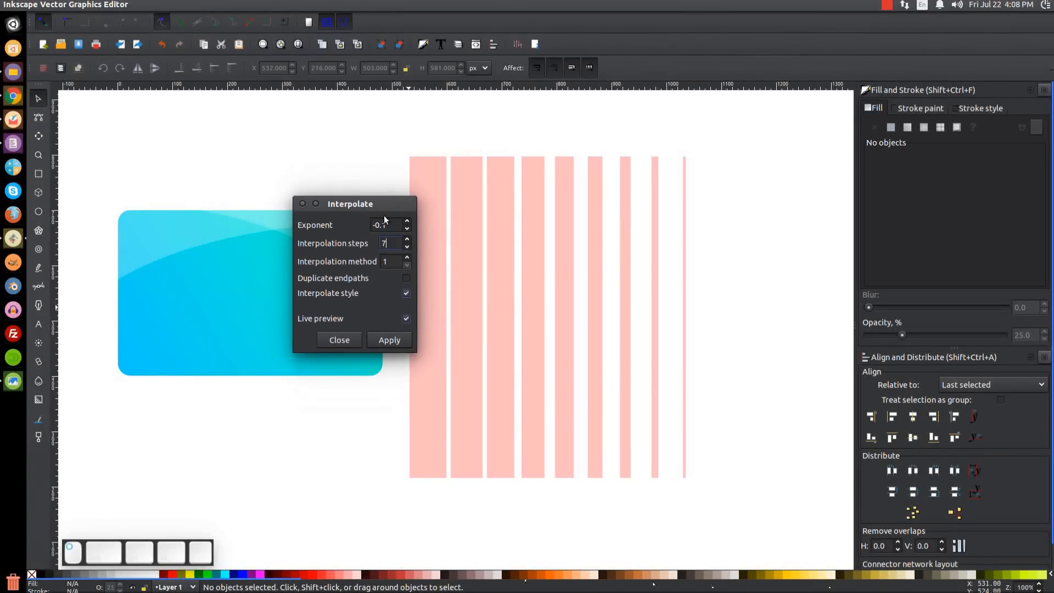
pyautogui.click(389, 342)
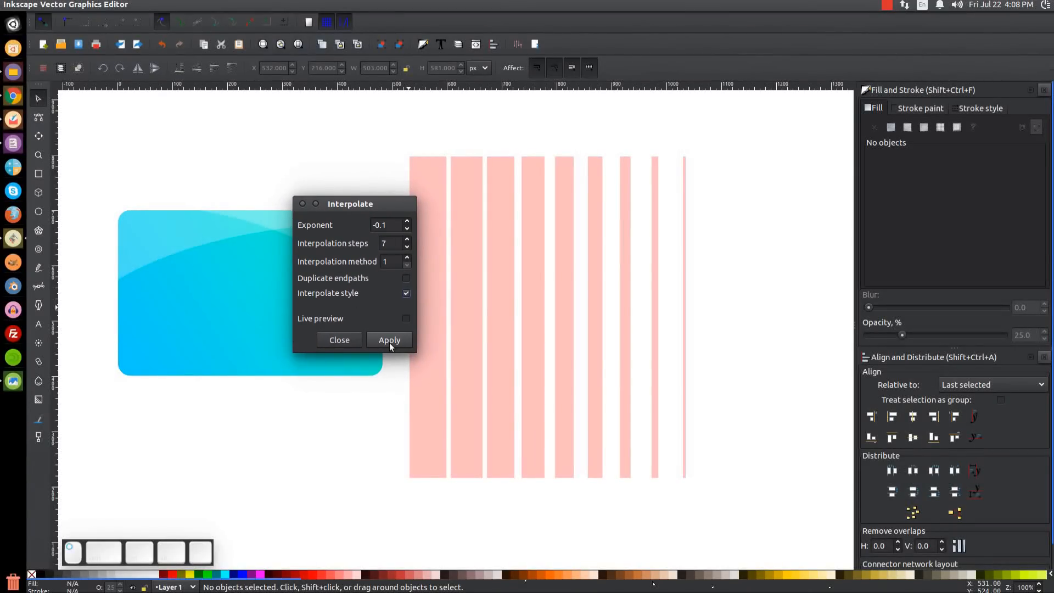
pyautogui.click(302, 203)
# Ungroup the interpolated bars and distribute all the red bars with equal horizontal gaps.
pyautogui.moveTo(779, 525); pyautogui.dragTo(394, 110)
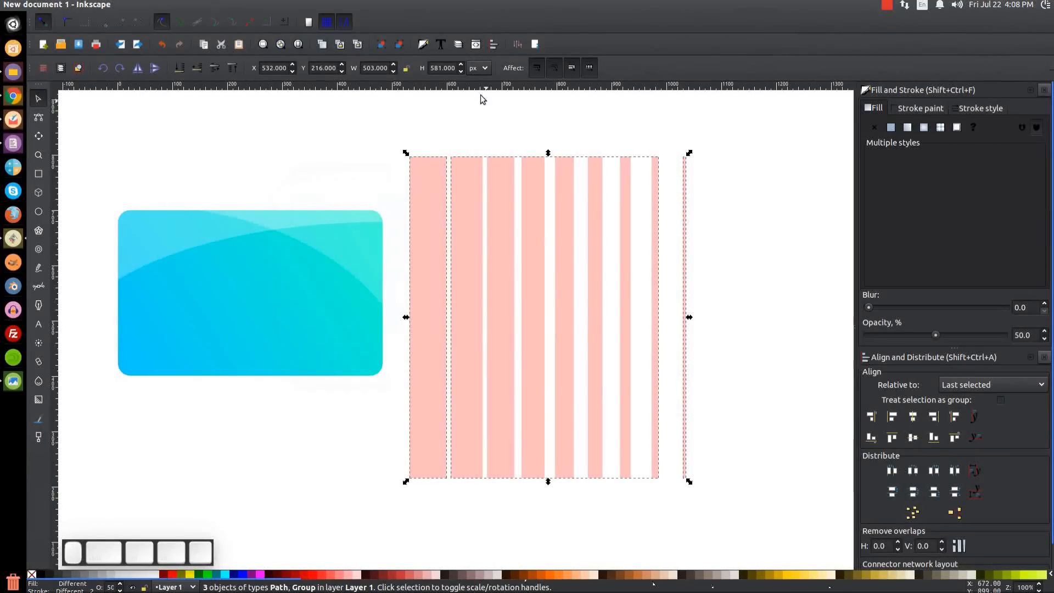
pyautogui.click(398, 45)
pyautogui.click(396, 48)
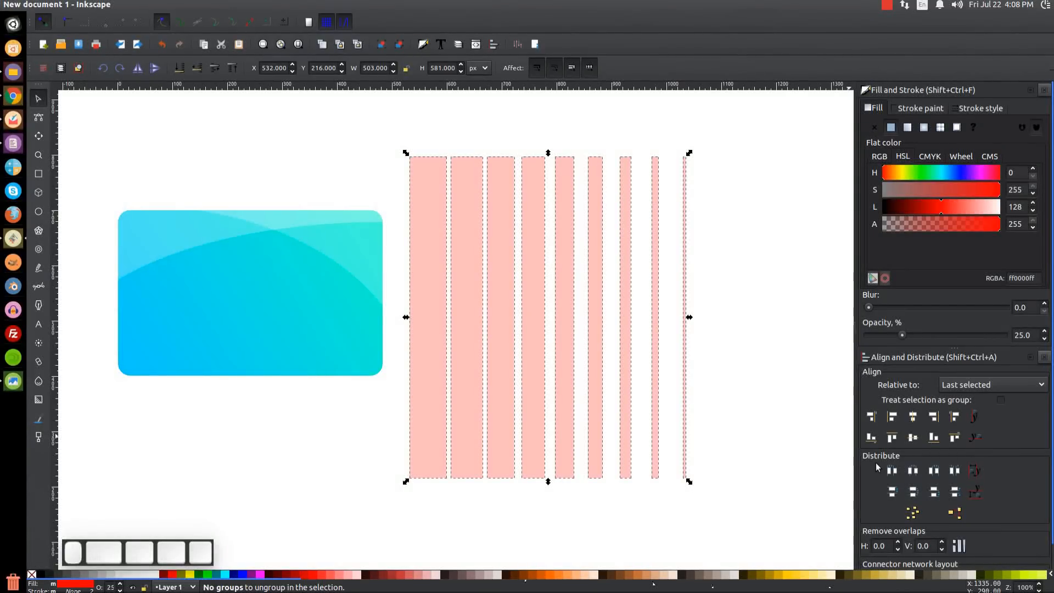
pyautogui.click(953, 470)
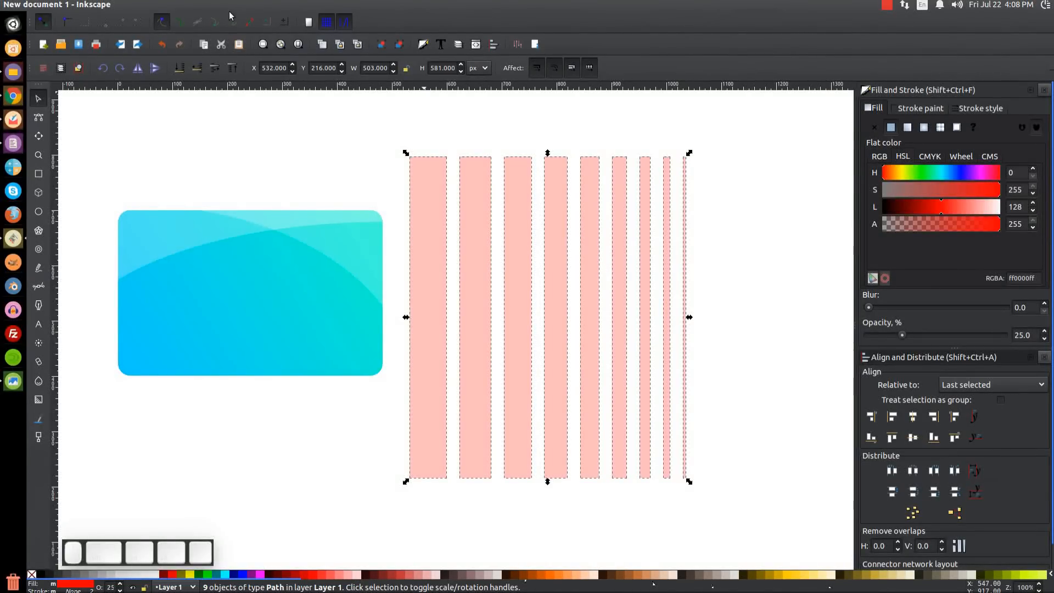
# Union the nine selected red bars into a single path.
pyautogui.click(185, 10)
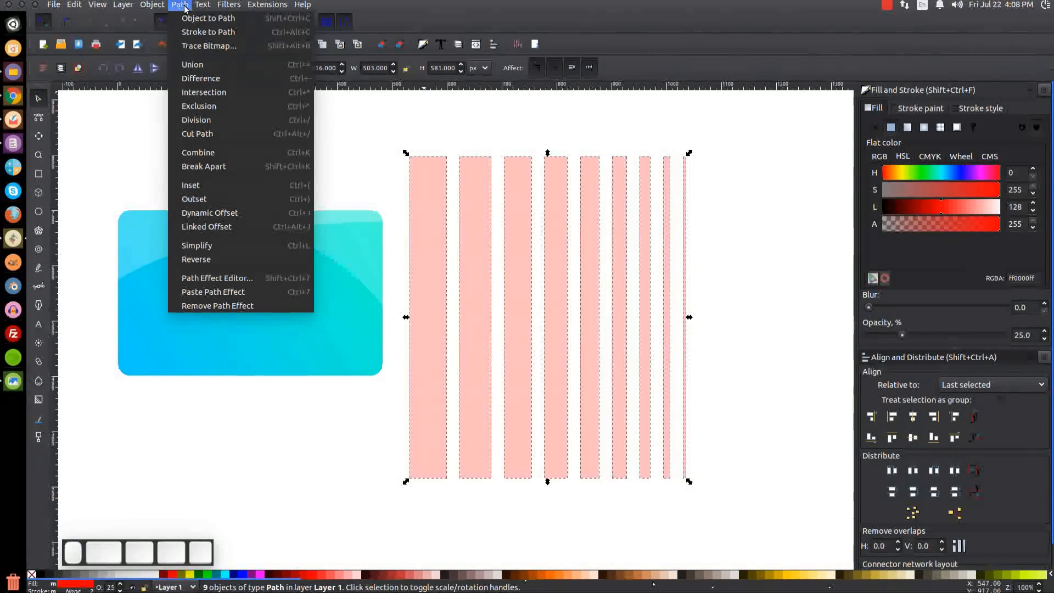
pyautogui.click(198, 64)
pyautogui.hscroll(-7, 663, 359)
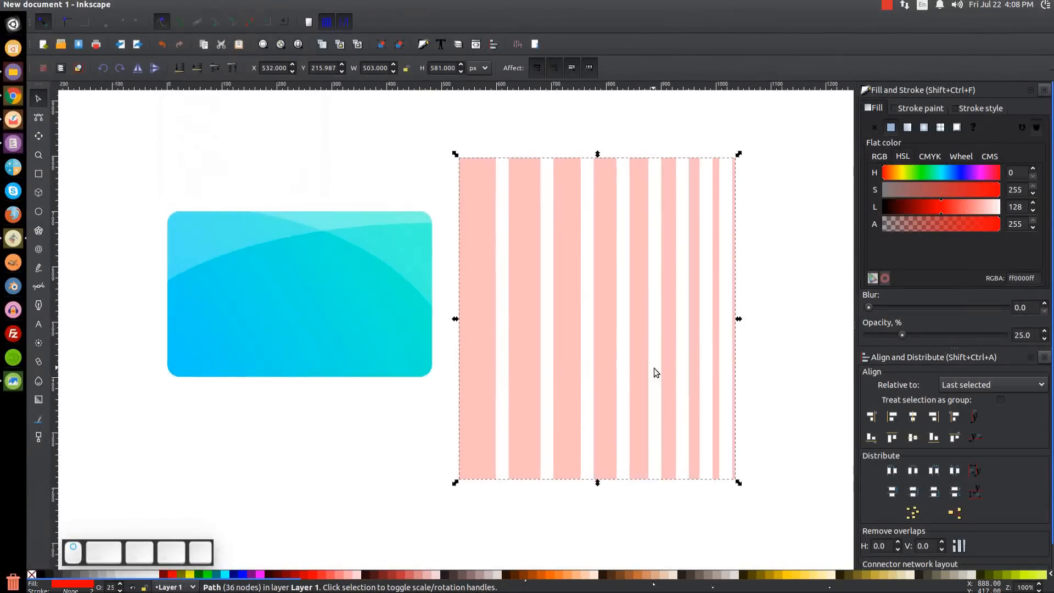
# Rotate the striped path 135° counterclockwise and place it diagonally over the card's right half, thinnest stripe toward the upper left.
pyautogui.moveTo(752, 308); pyautogui.dragTo(653, 344)
pyautogui.click(657, 327)
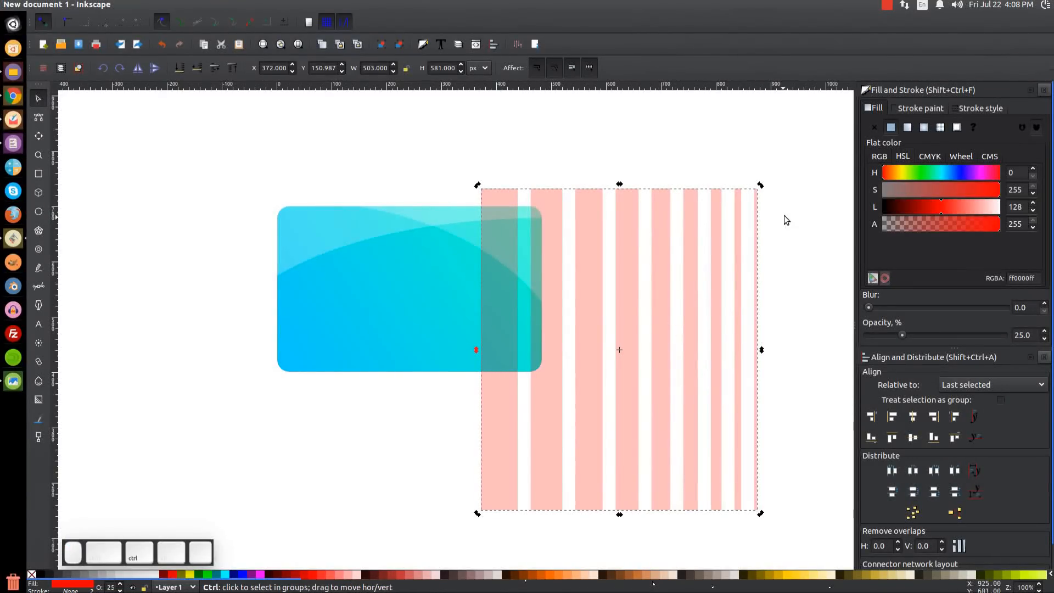
pyautogui.moveTo(761, 188); pyautogui.dragTo(657, 185)
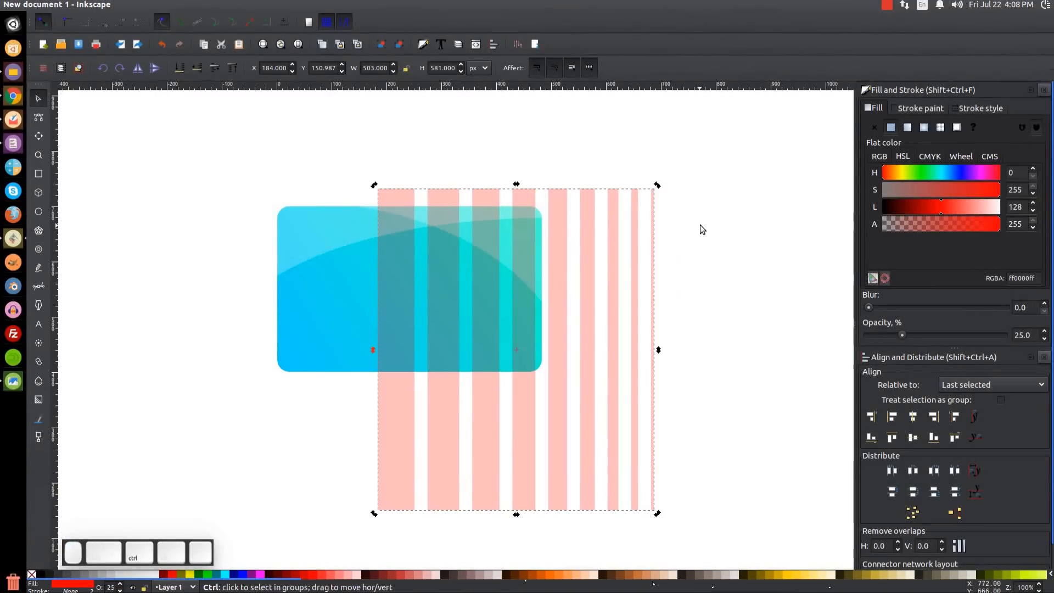
pyautogui.hotkey('ctrl', 'z')
pyautogui.moveTo(759, 184); pyautogui.dragTo(443, 362)
pyautogui.moveTo(670, 239); pyautogui.dragTo(599, 281)
# Duplicate the gradient card and intersect the copy with the diagonal stripes, trimming them to the card's outline.
pyautogui.click(297, 339)
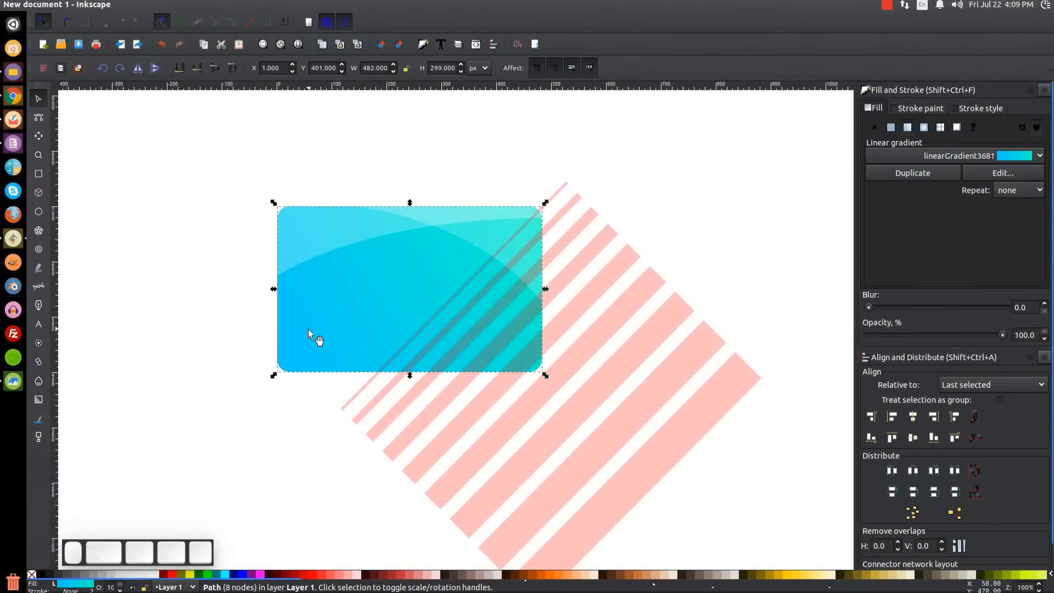
pyautogui.rightClick(308, 329)
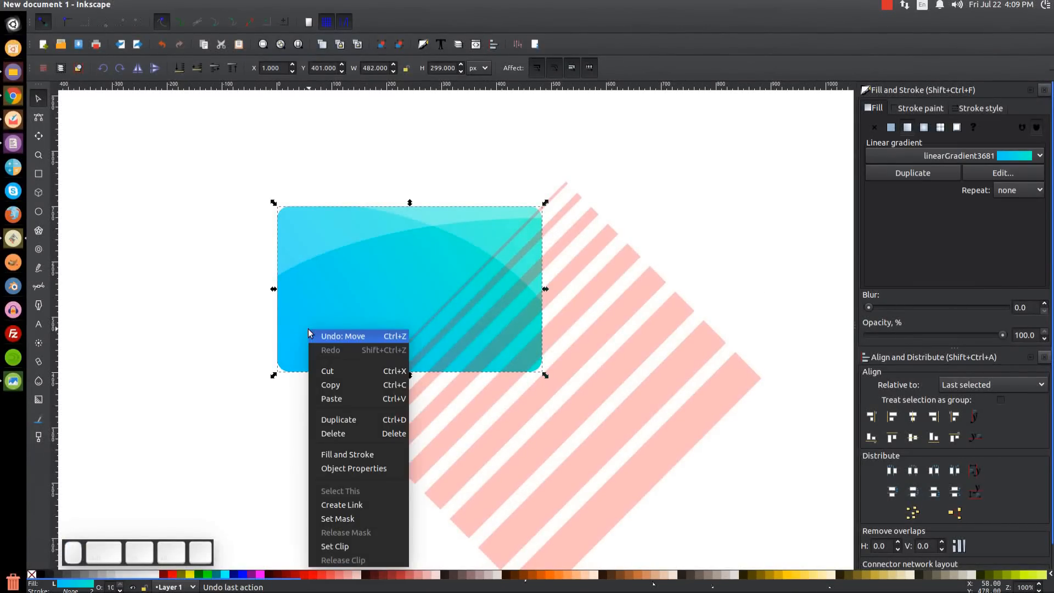
pyautogui.click(343, 419)
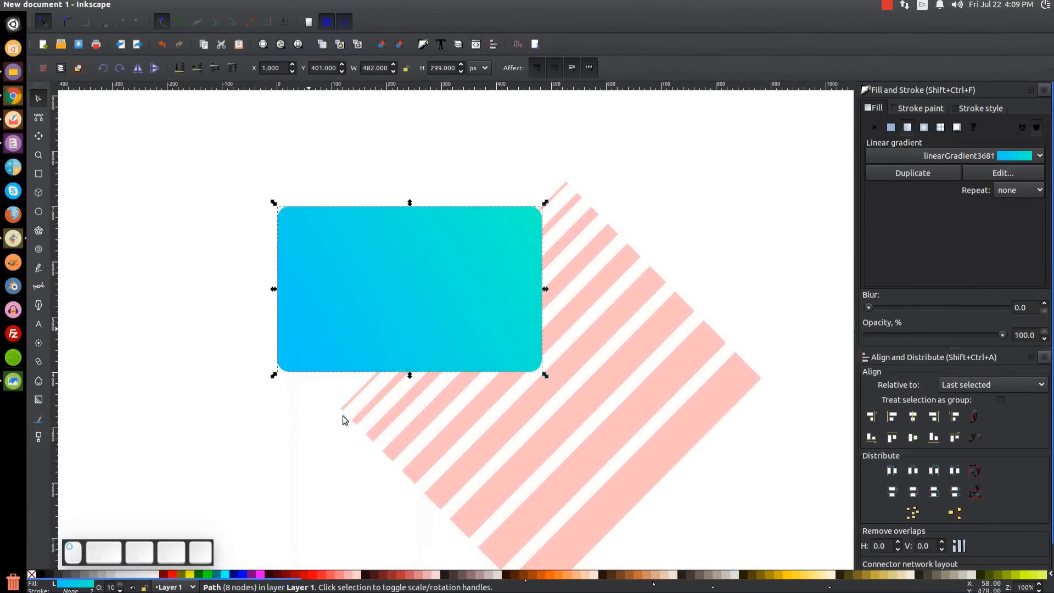
pyautogui.keyDown('shift'); pyautogui.click(646, 300); pyautogui.keyUp('shift')
pyautogui.click(179, 4)
pyautogui.click(203, 92)
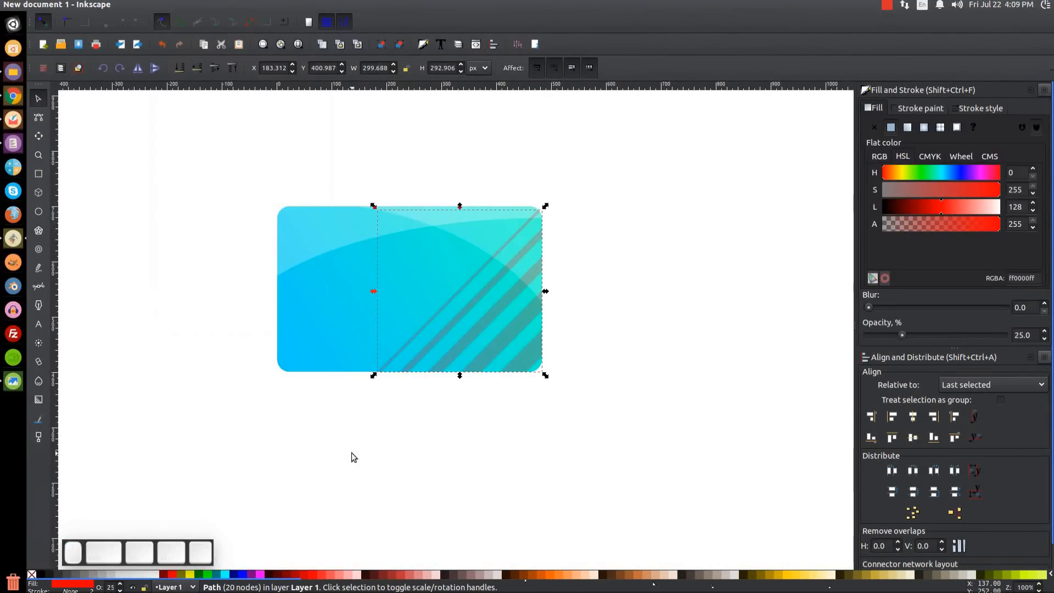
# Fill the trimmed stripes with white and set their opacity to 32.8%.
pyautogui.click(154, 574)
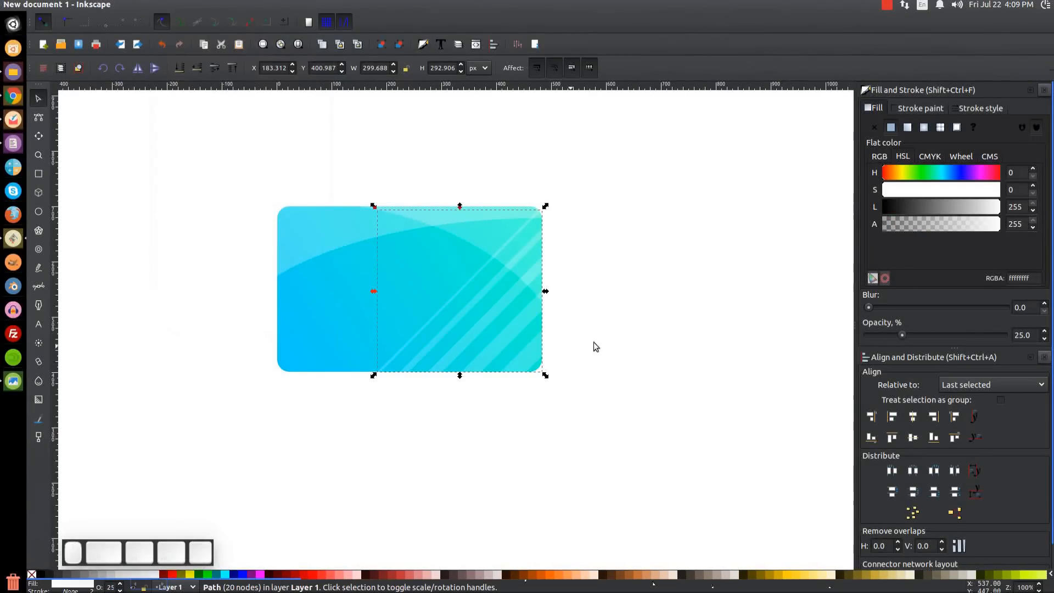
pyautogui.moveTo(902, 339)
pyautogui.mouseDown()
pyautogui.moveTo(922, 338)
pyautogui.moveTo(912, 340)
pyautogui.mouseUp()
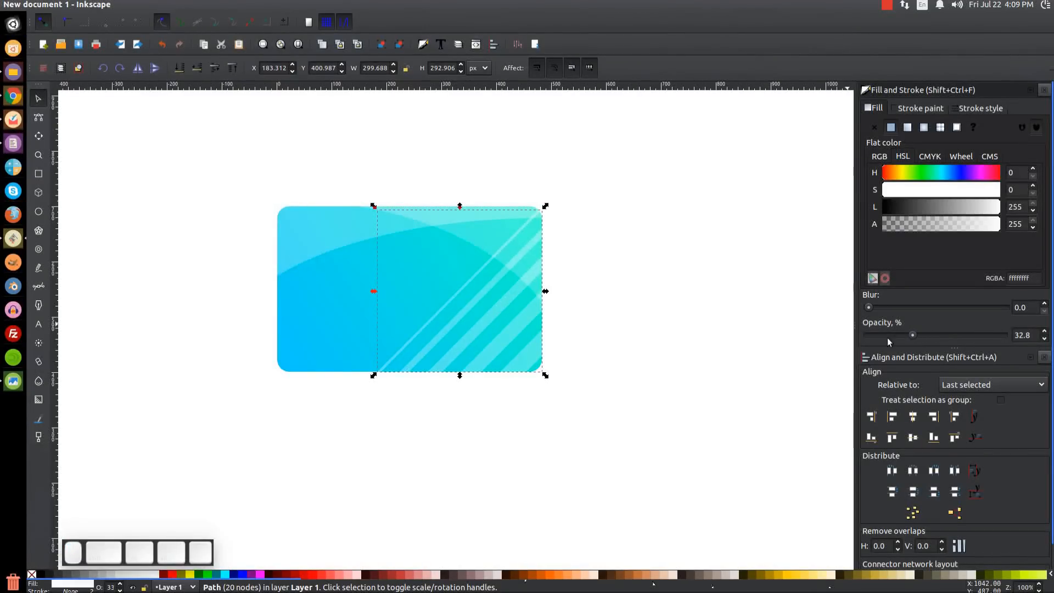
pyautogui.click(611, 284)
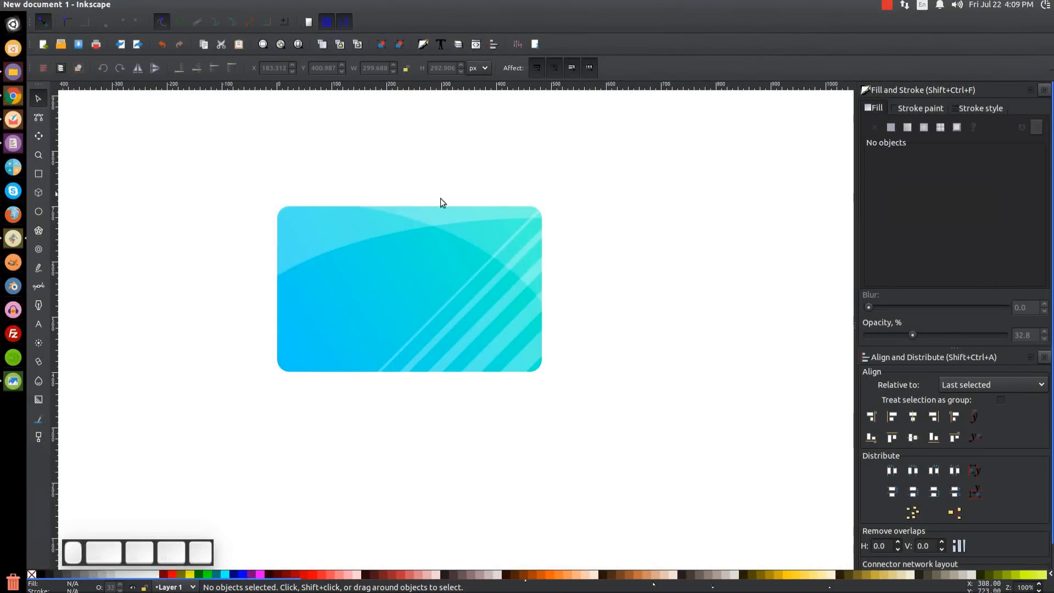
# Check the reference thumbnail and render a wireframe sphere with 8 latitude and 14 longitude lines, tilt 35, rotation 120, radius 100 px, hidden back lines.
pyautogui.click(13, 381)
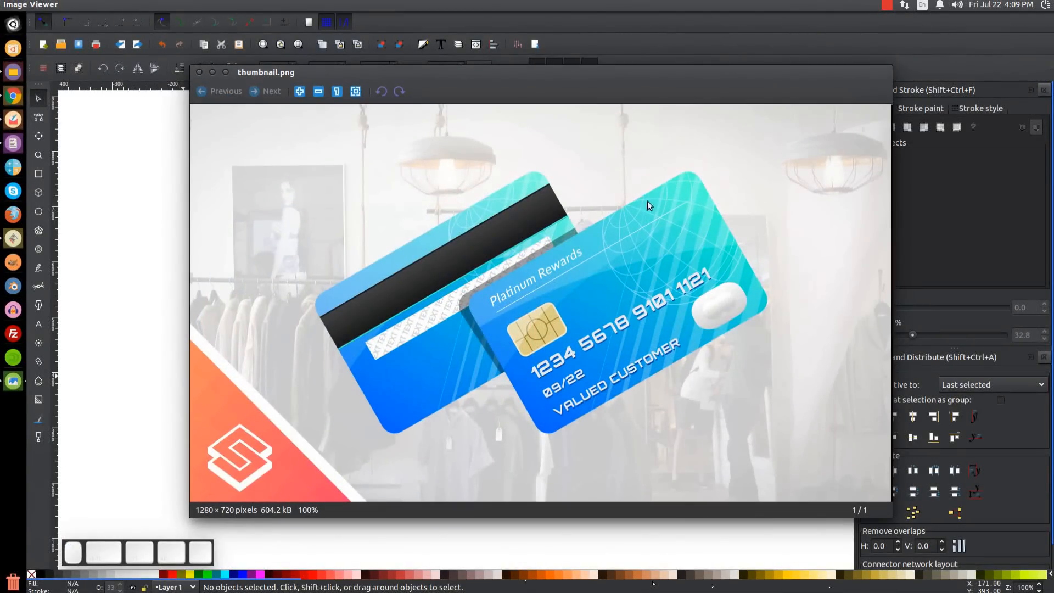
pyautogui.click(223, 73)
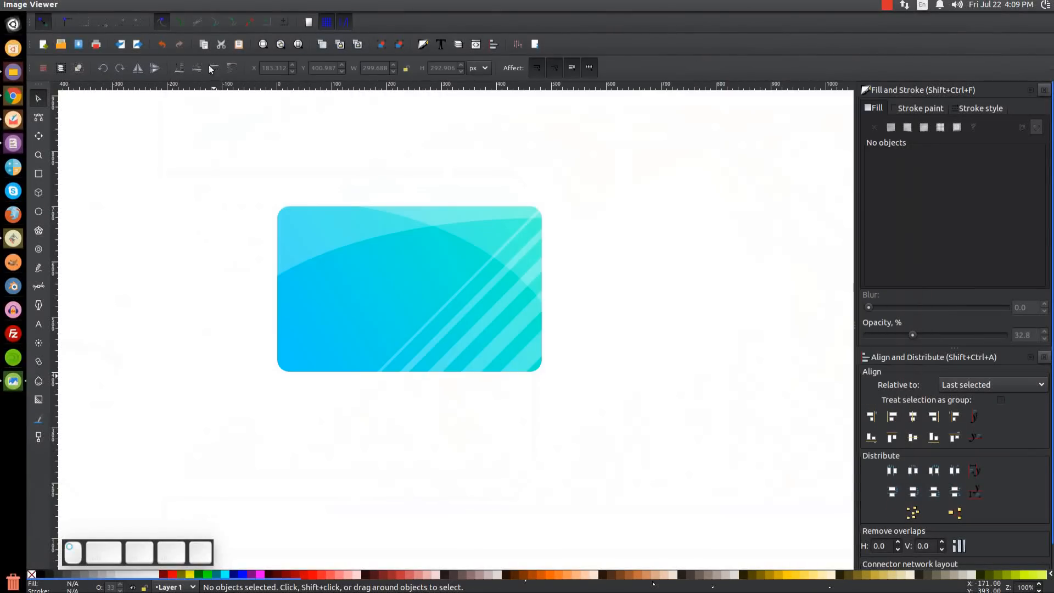
pyautogui.click(258, 5)
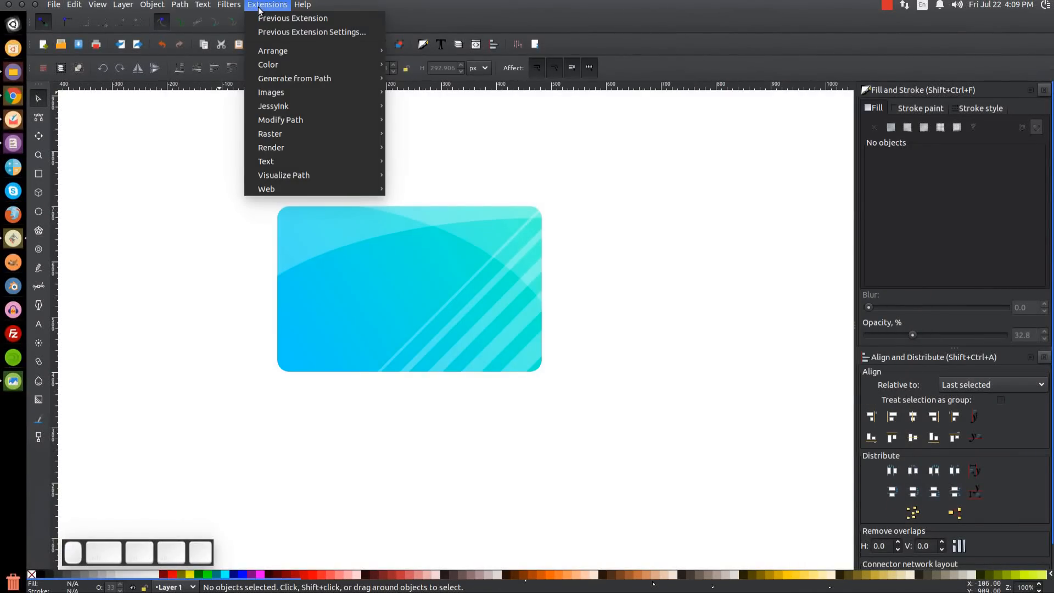
pyautogui.moveTo(295, 149)
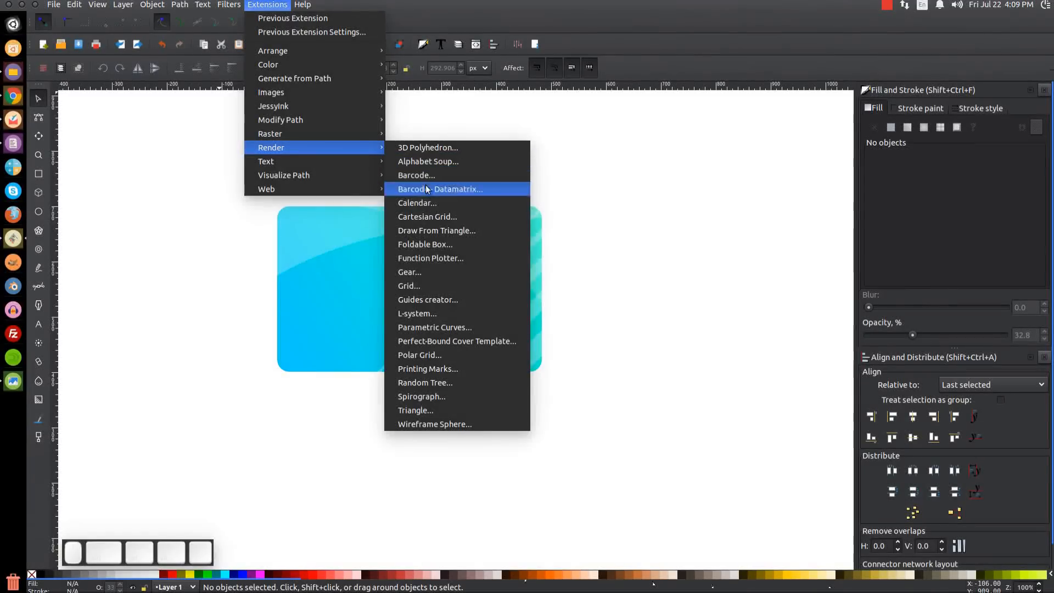
pyautogui.click(436, 427)
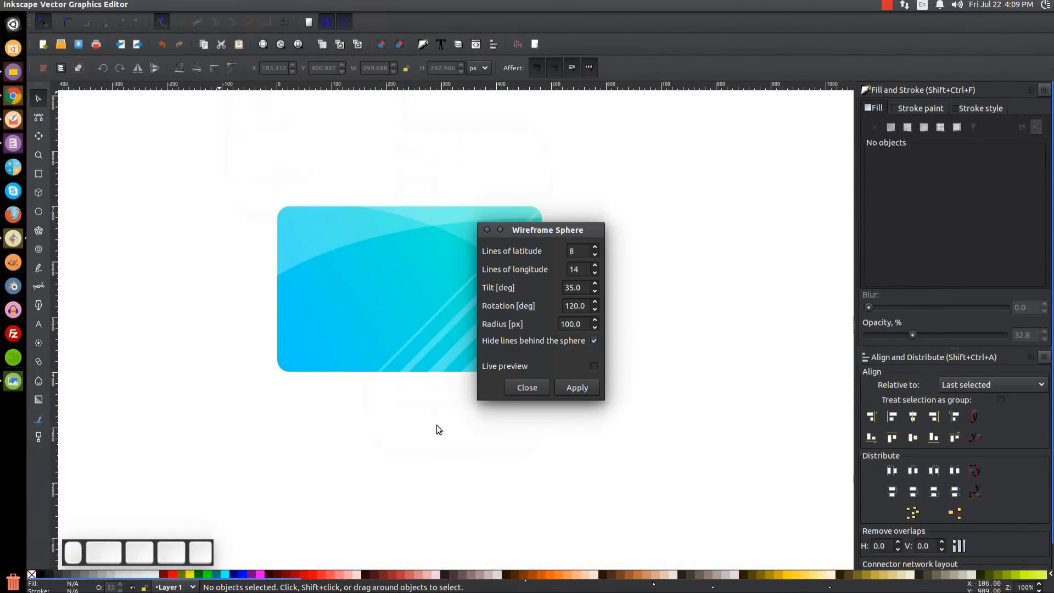
pyautogui.moveTo(589, 240); pyautogui.dragTo(760, 181)
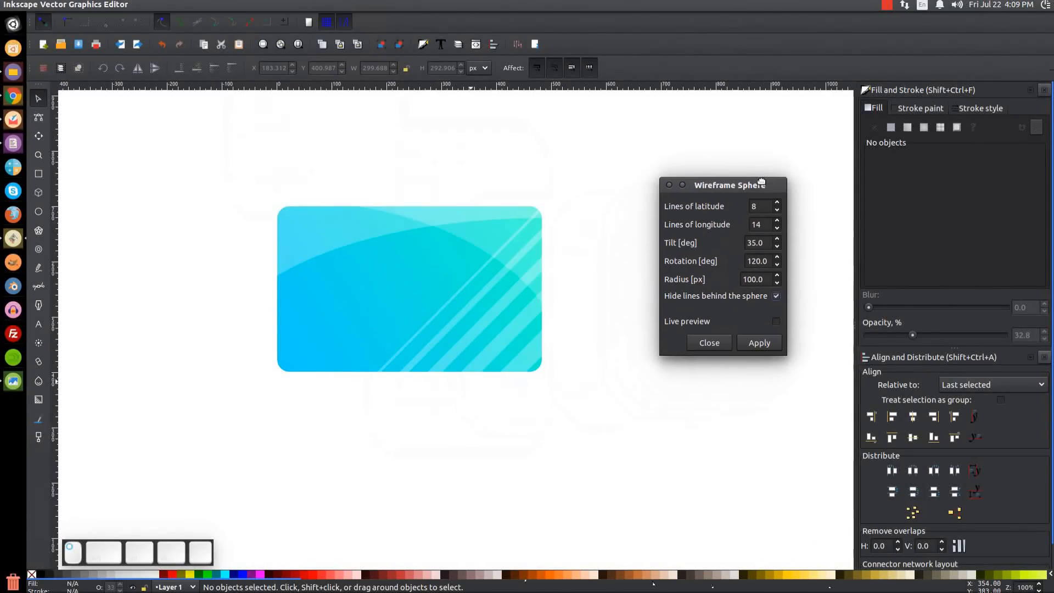
pyautogui.click(775, 321)
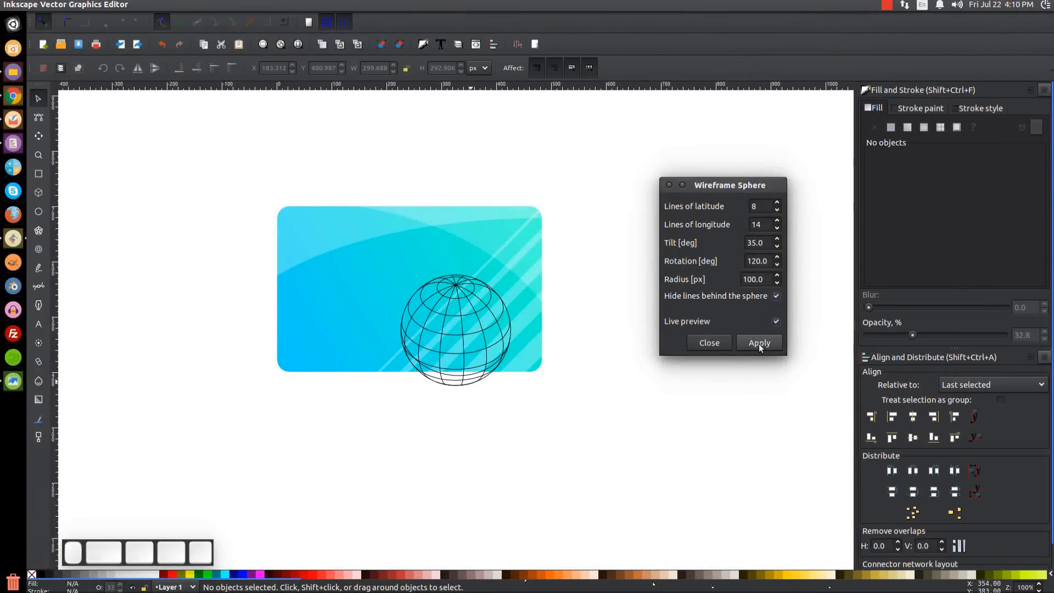
pyautogui.click(668, 185)
# Place the wireframe sphere over the card's upper-right corner at about X 314.7, Y 519.5 px, rotated 45° counterclockwise.
pyautogui.moveTo(447, 297); pyautogui.dragTo(503, 217)
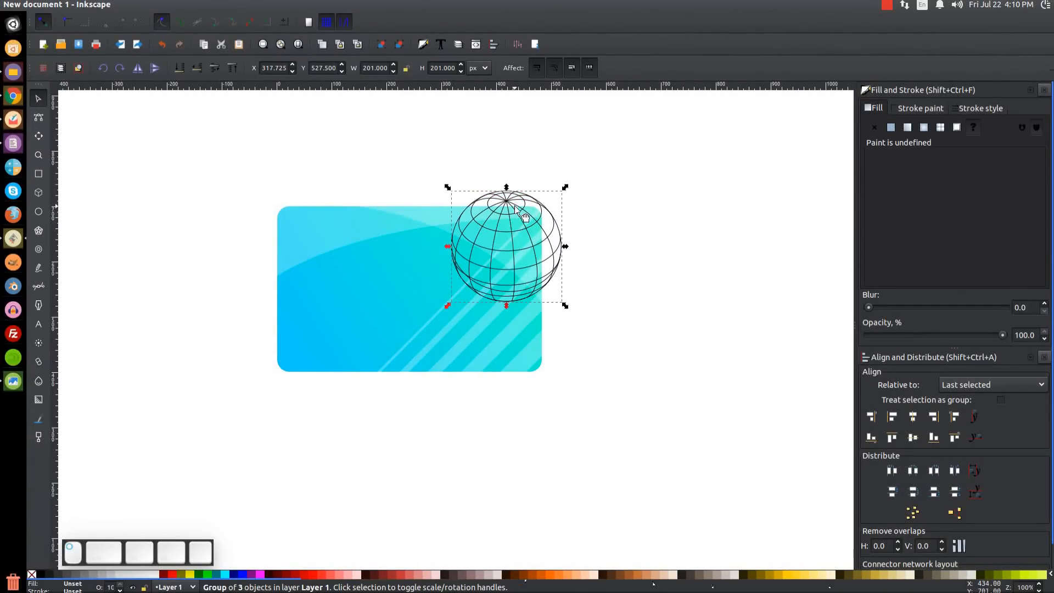
pyautogui.moveTo(514, 208); pyautogui.dragTo(515, 205)
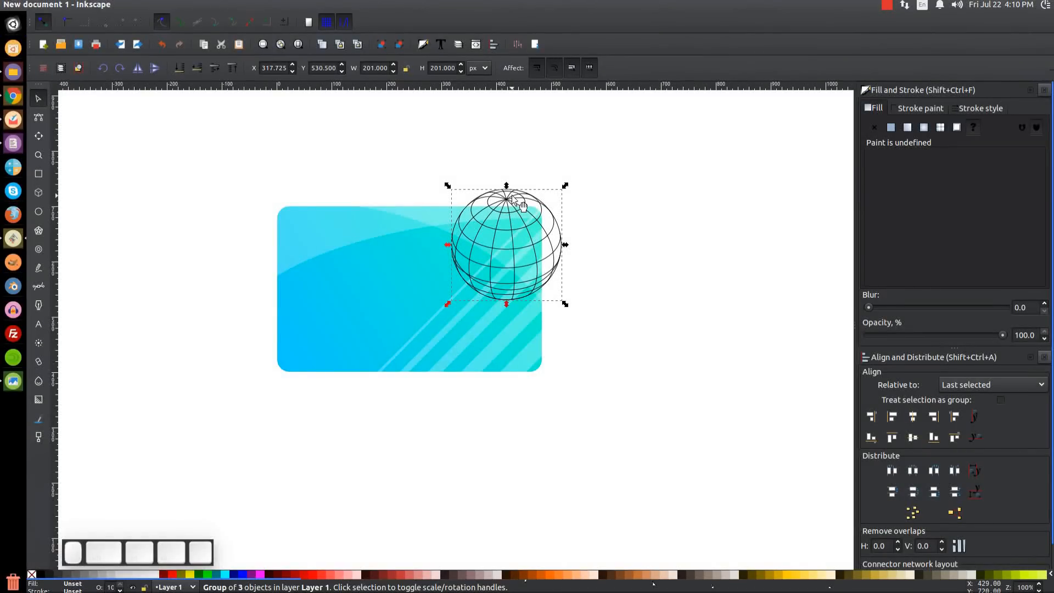
pyautogui.click(519, 204)
pyautogui.press('ctrl')
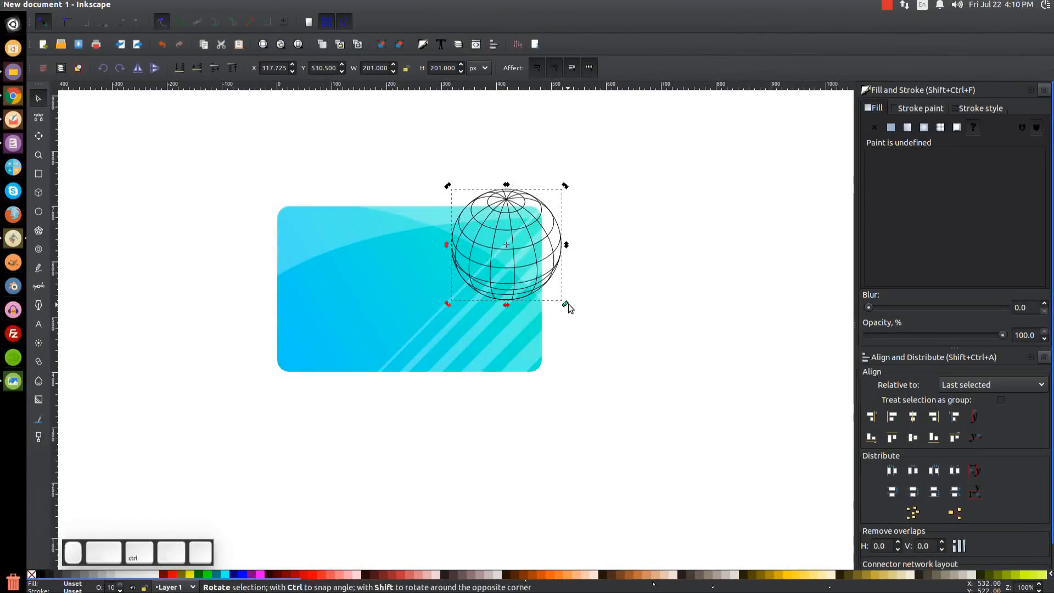
pyautogui.moveTo(567, 302); pyautogui.dragTo(601, 253)
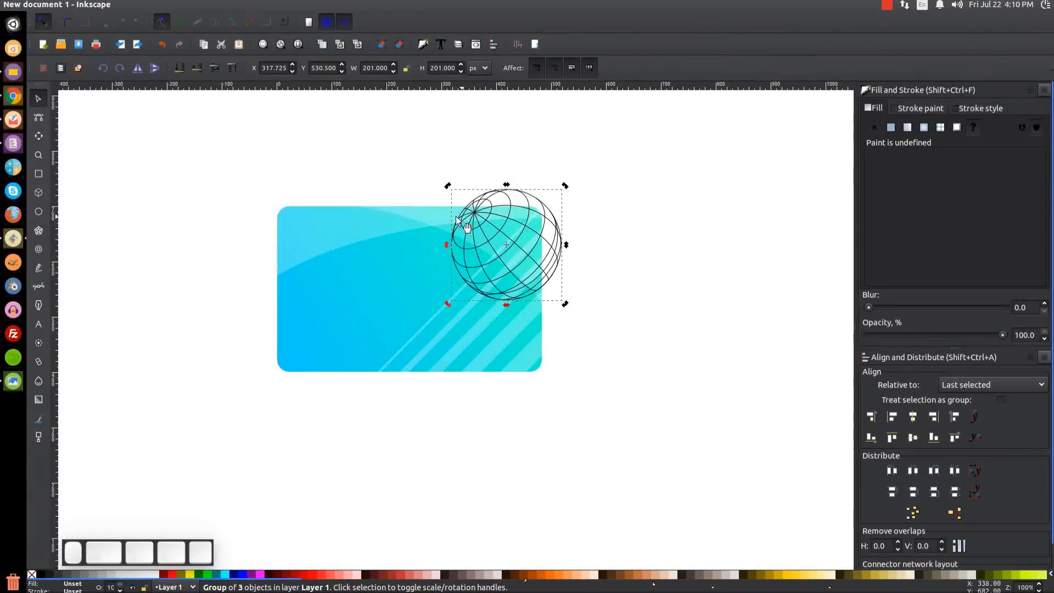
pyautogui.moveTo(539, 236); pyautogui.dragTo(538, 242)
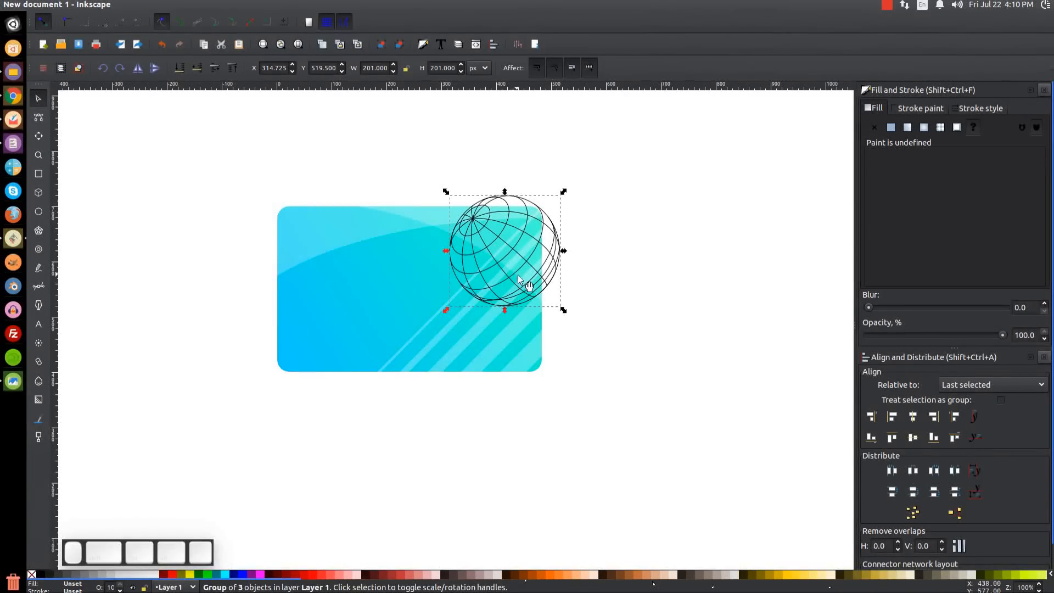
# Give the wireframe sphere a white stroke and clip it with a duplicate of the card.
pyautogui.keyDown('shift'); pyautogui.click(156, 574); pyautogui.keyUp('shift')
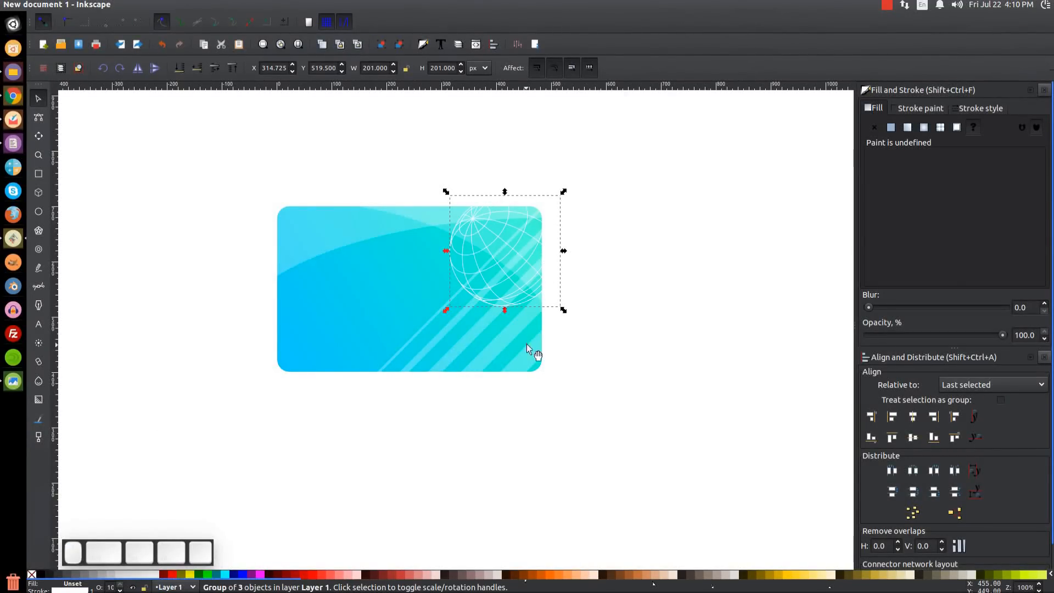
pyautogui.click(346, 317)
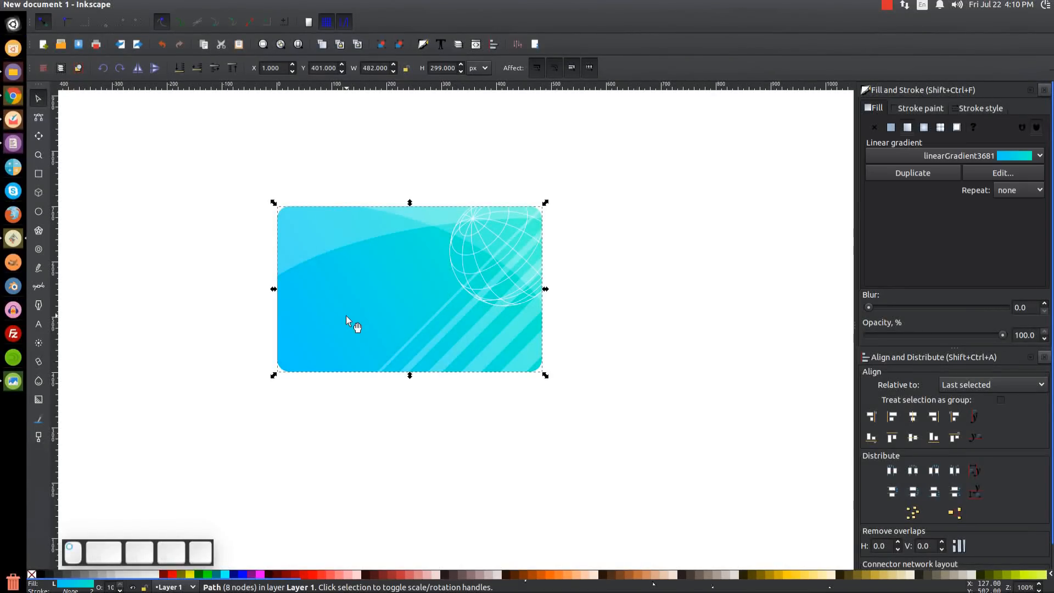
pyautogui.rightClick(347, 316)
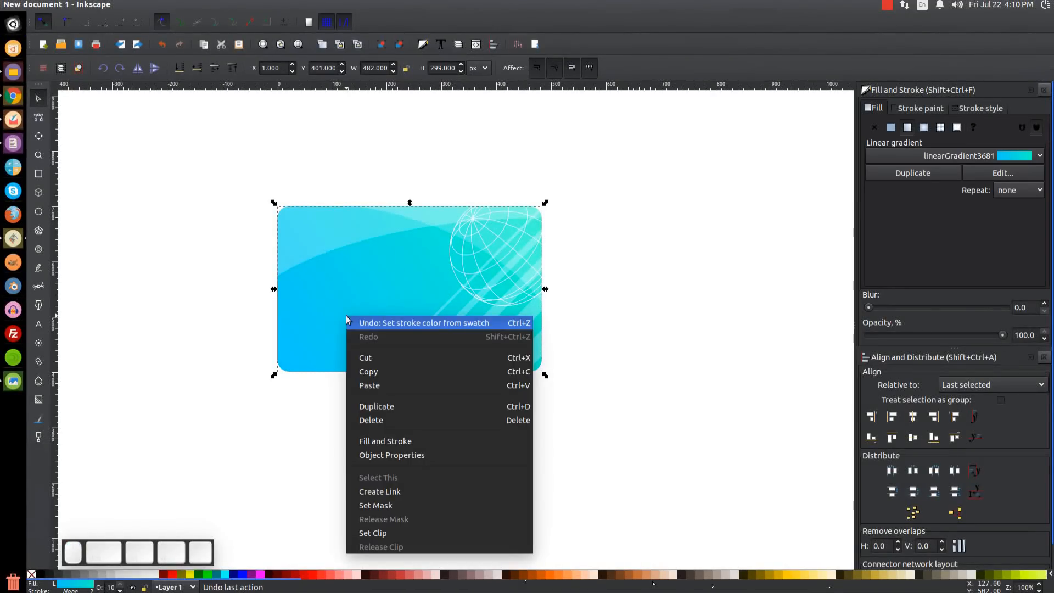
pyautogui.click(378, 404)
pyautogui.press('shift')
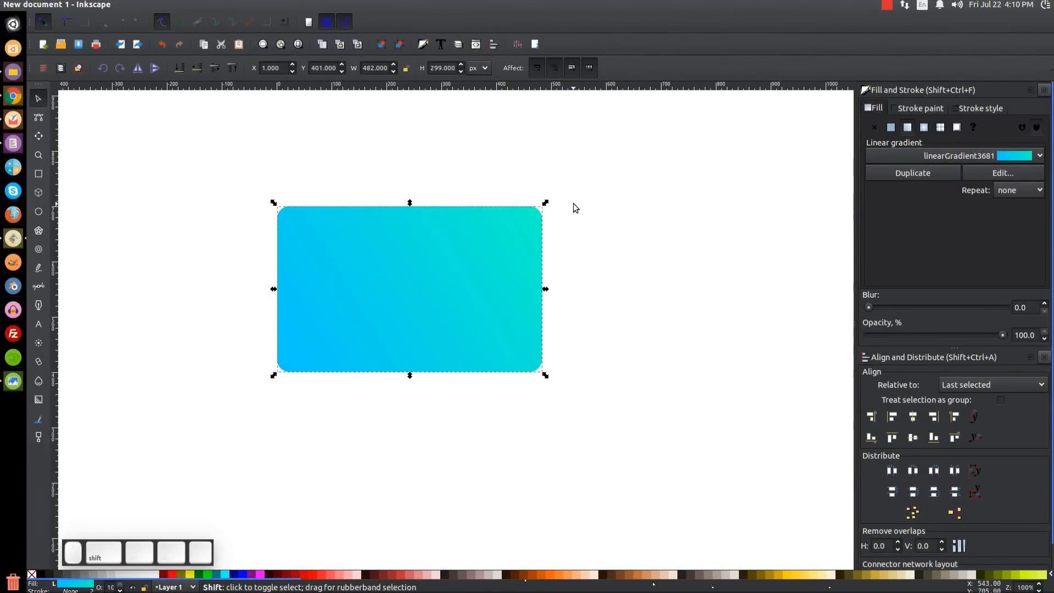
pyautogui.keyDown('shift'); pyautogui.click(555, 237); pyautogui.keyUp('shift')
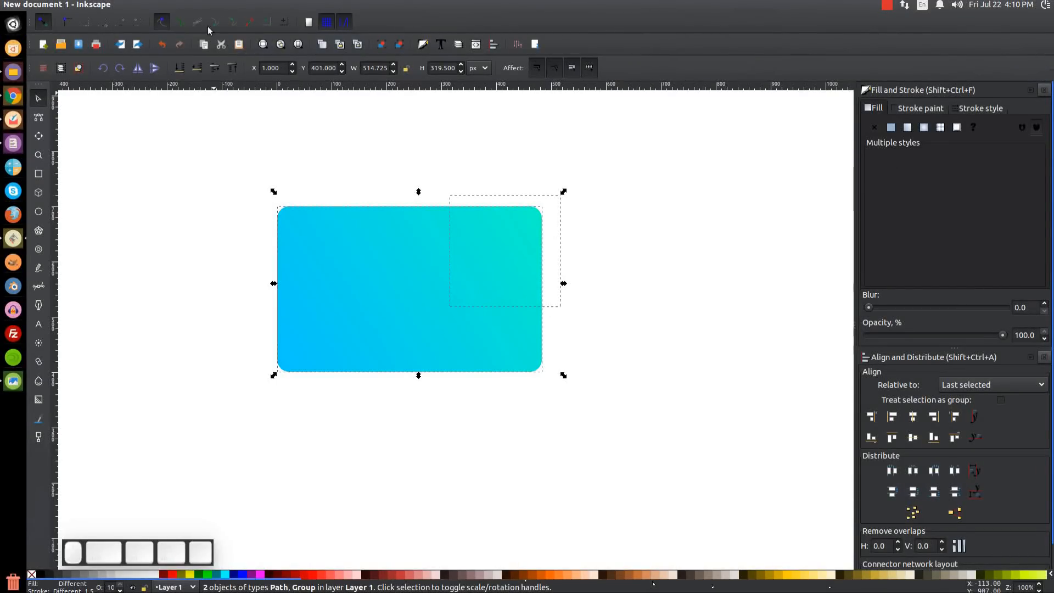
pyautogui.click(156, 6)
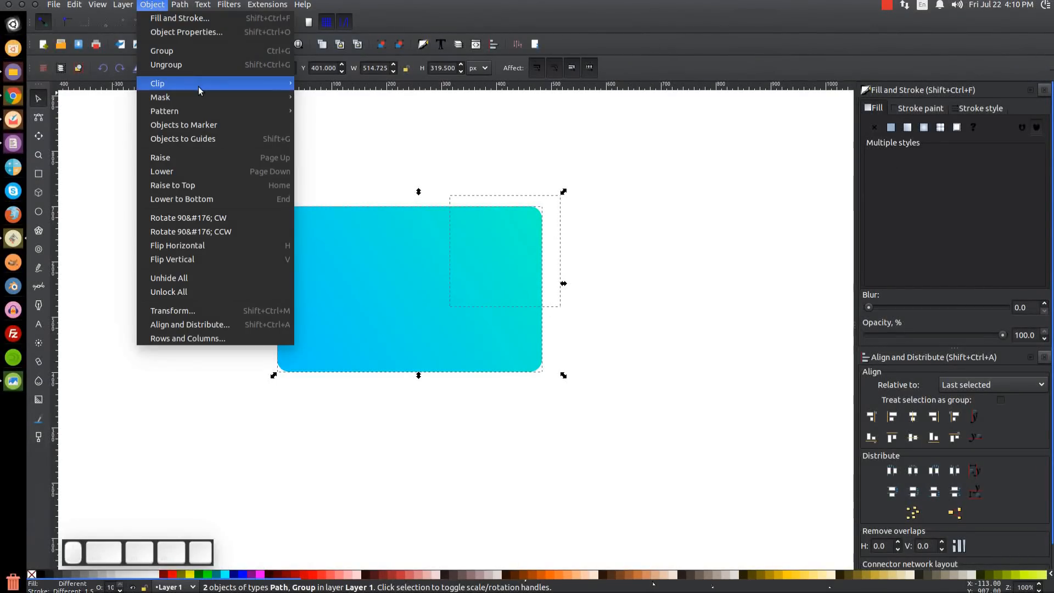
pyautogui.moveTo(275, 83)
pyautogui.click(316, 87)
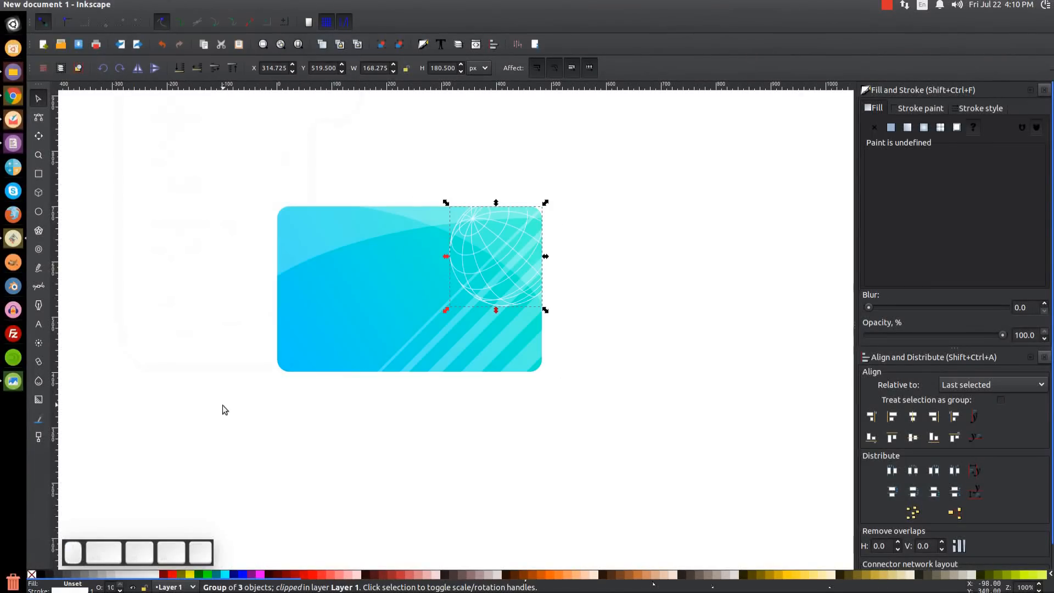
pyautogui.moveTo(584, 385); pyautogui.dragTo(604, 379)
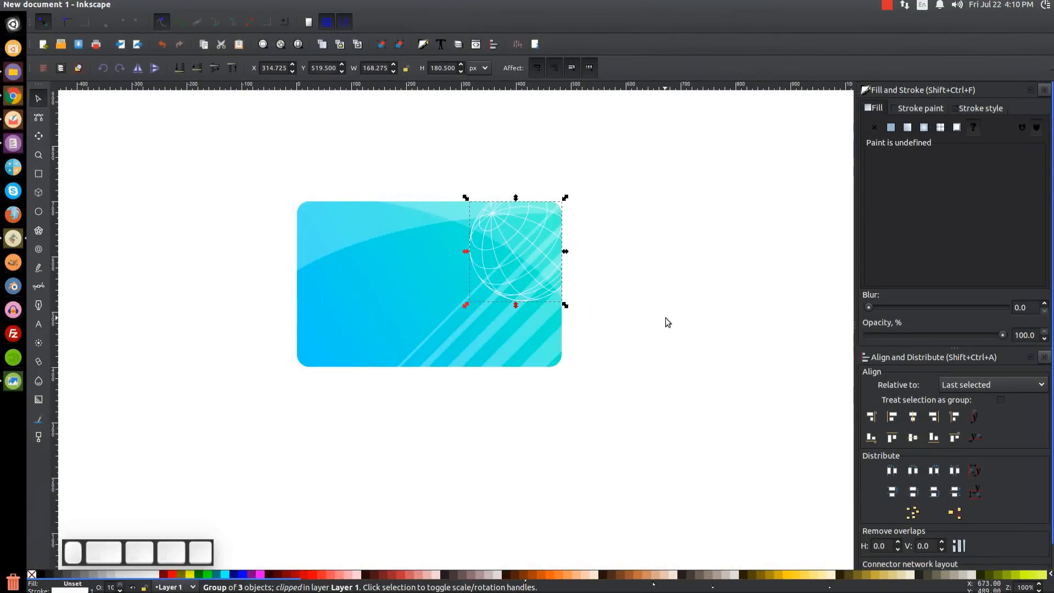
pyautogui.click(702, 229)
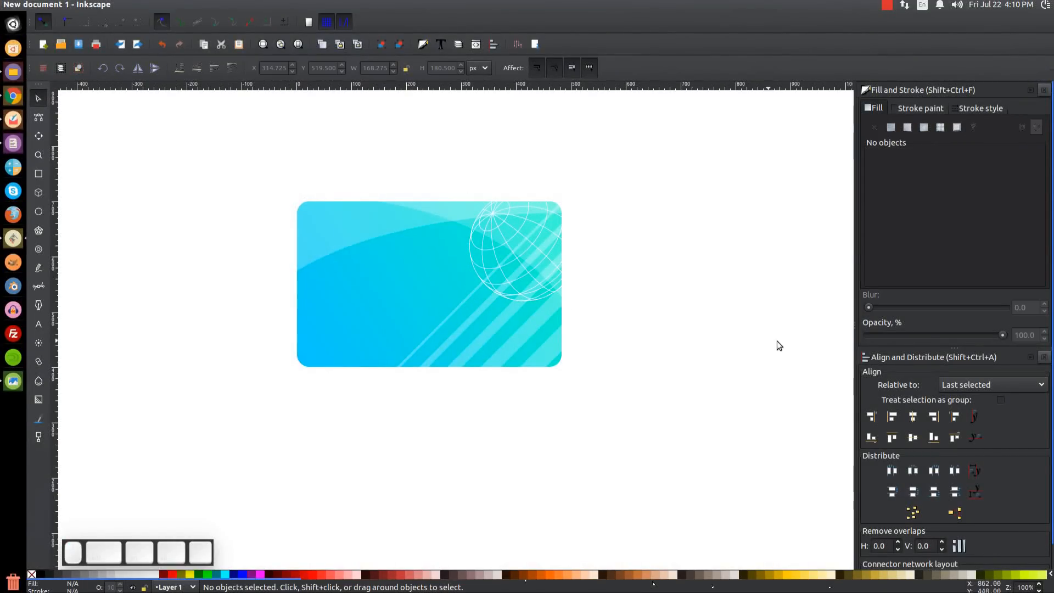
# Check the reference thumbnail and add the sample card number as a line of text below the card.
pyautogui.click(15, 382)
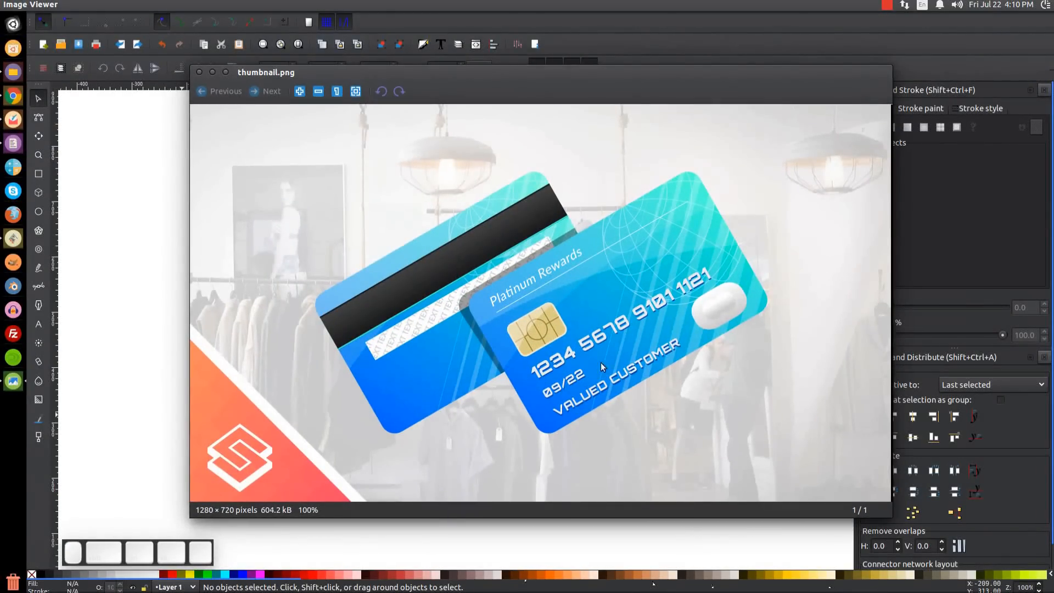
pyautogui.click(213, 72)
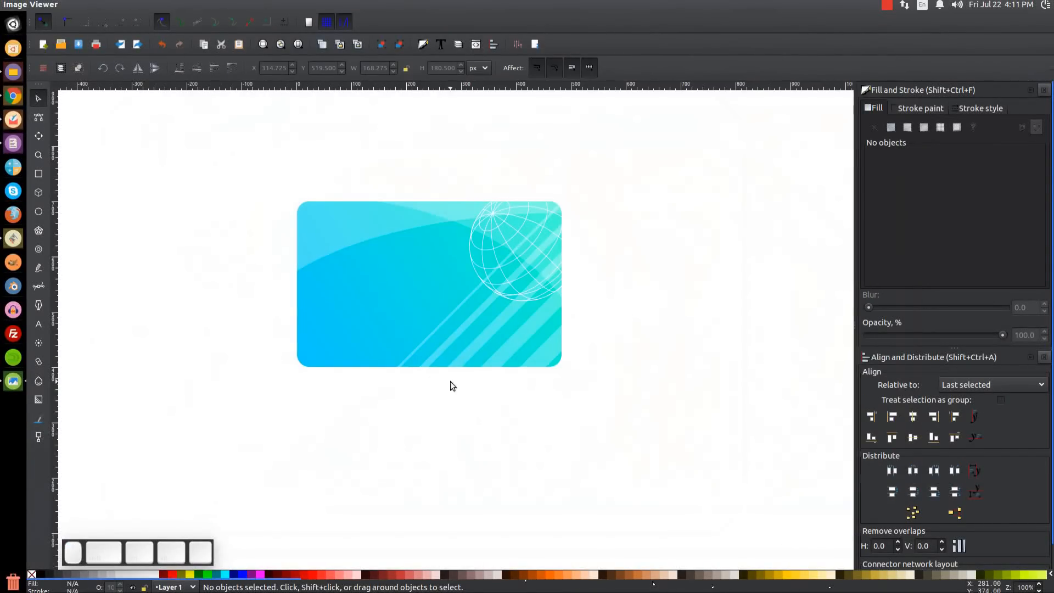
pyautogui.click(38, 322)
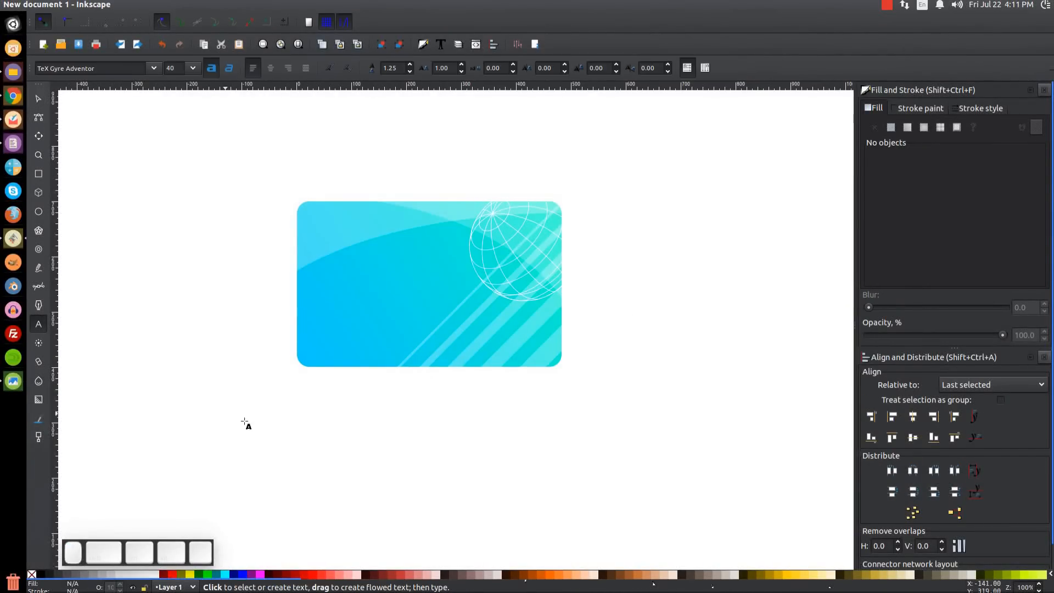
pyautogui.click(367, 419)
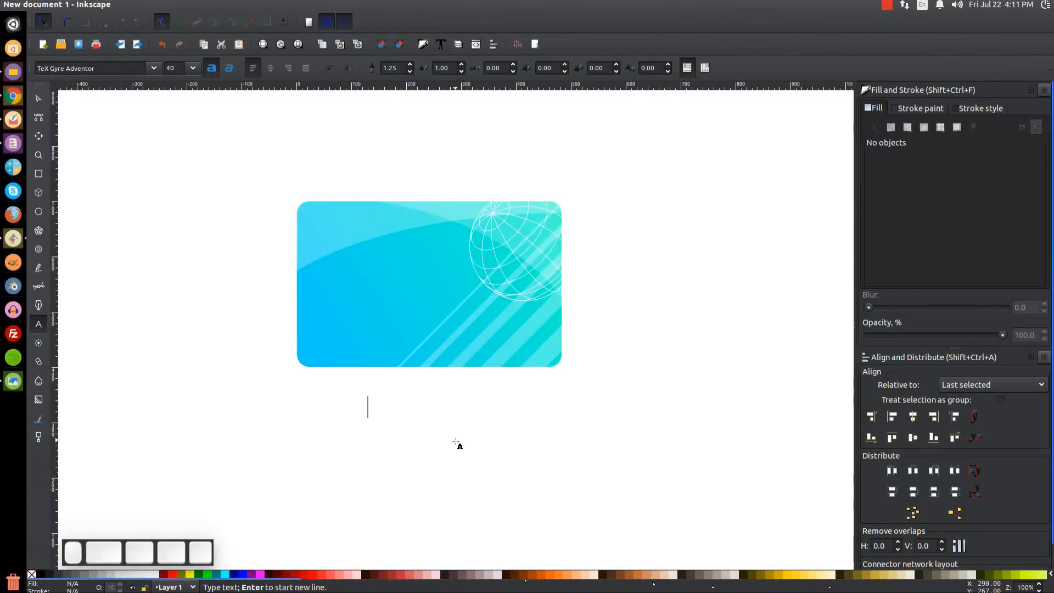
pyautogui.write('12')
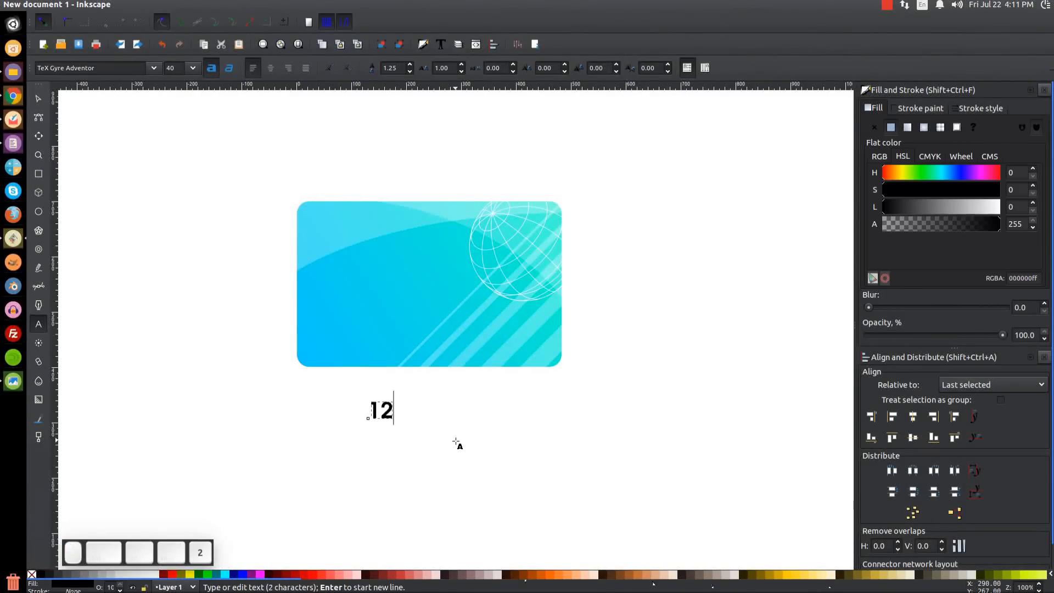
pyautogui.write('34 5678 910')
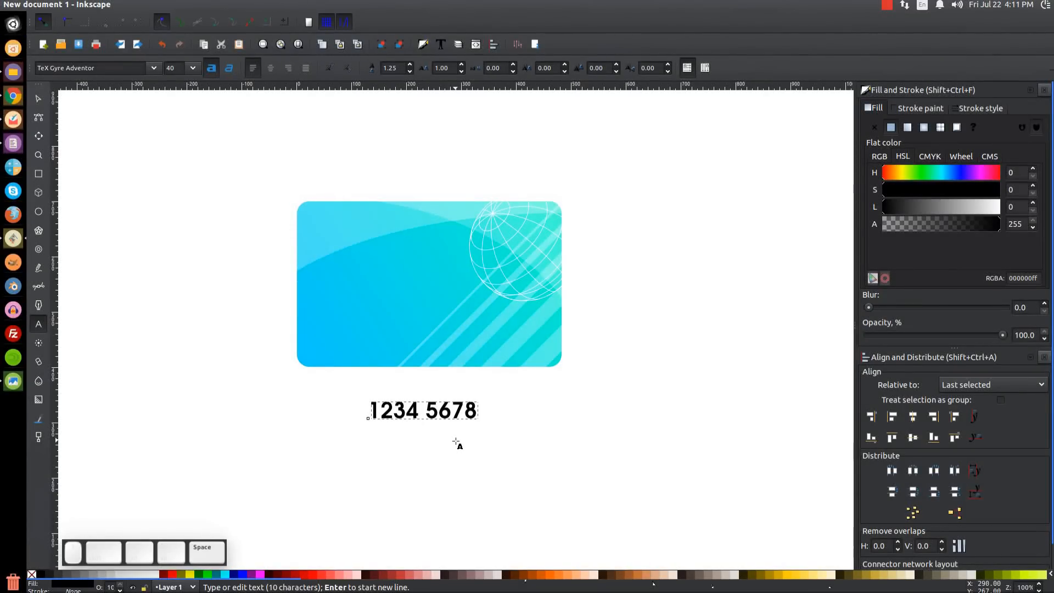
pyautogui.write('1 1')
pyautogui.press('BackSpace')
pyautogui.write('1121')
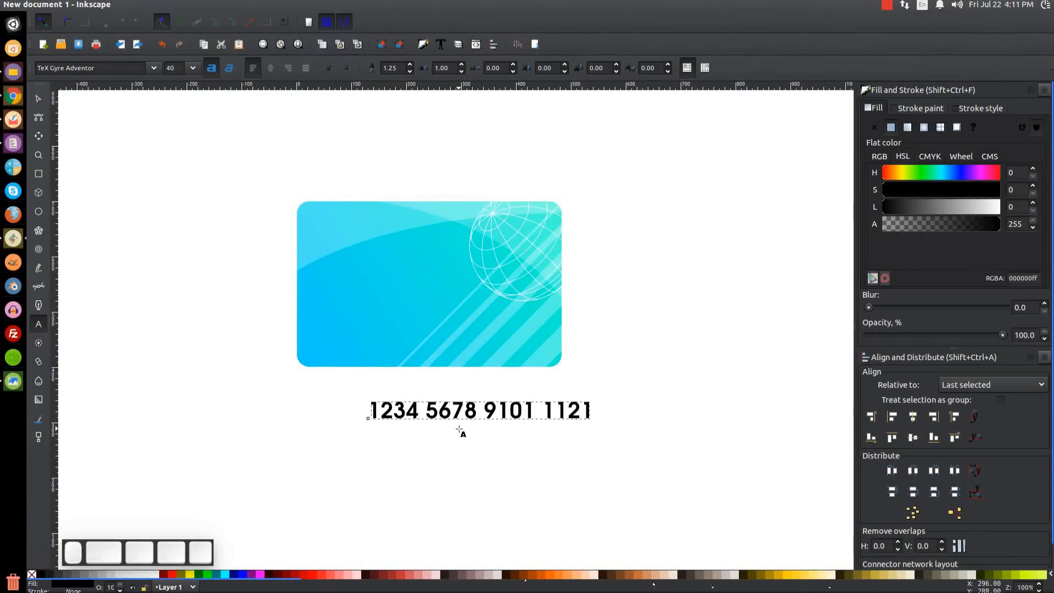
# Set the card number text to the Orbitron font in Heavy style.
pyautogui.click(446, 48)
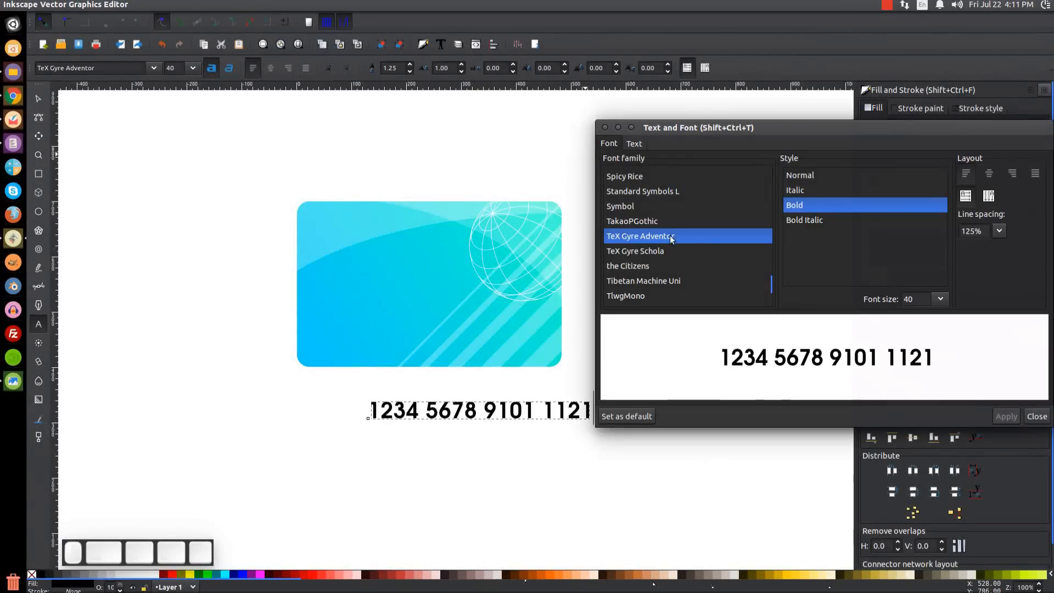
pyautogui.write('orb')
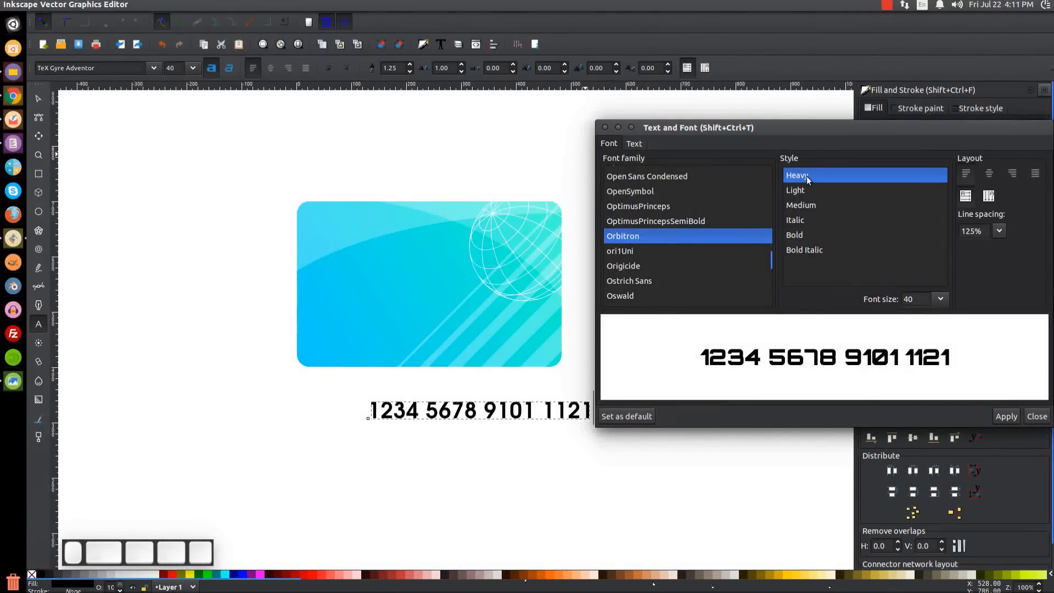
pyautogui.click(1006, 416)
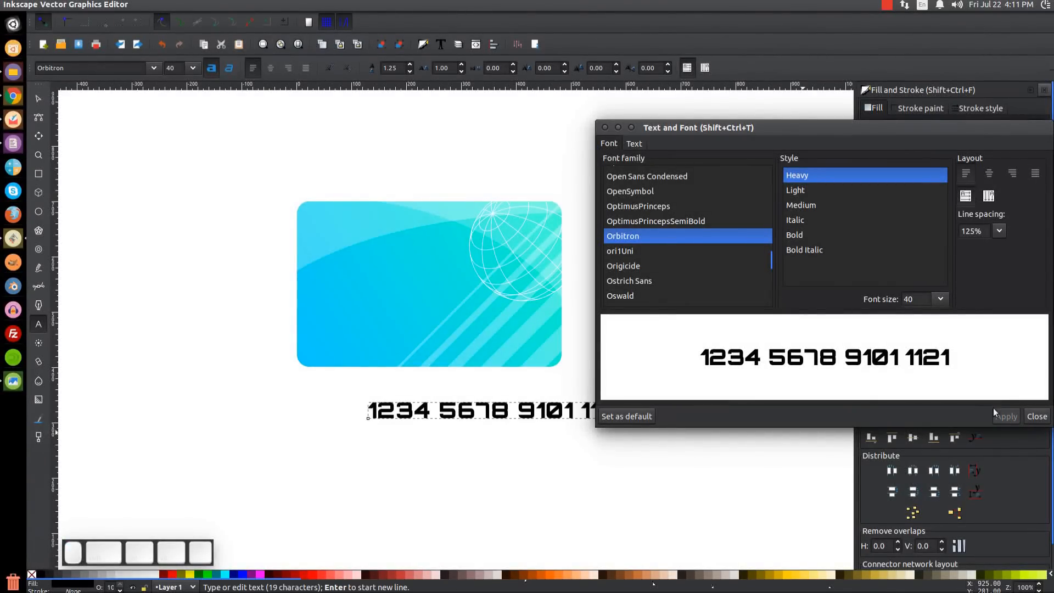
pyautogui.click(605, 128)
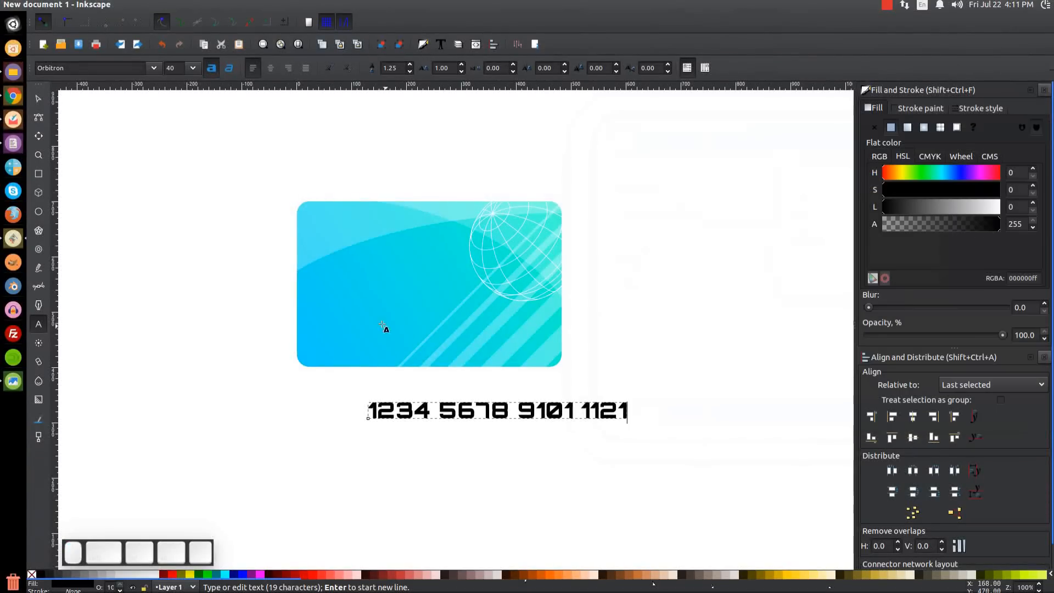
# Place the card number across the card below its middle and scale it proportionally to about 397 px wide.
pyautogui.click(40, 99)
pyautogui.moveTo(438, 418); pyautogui.dragTo(380, 312)
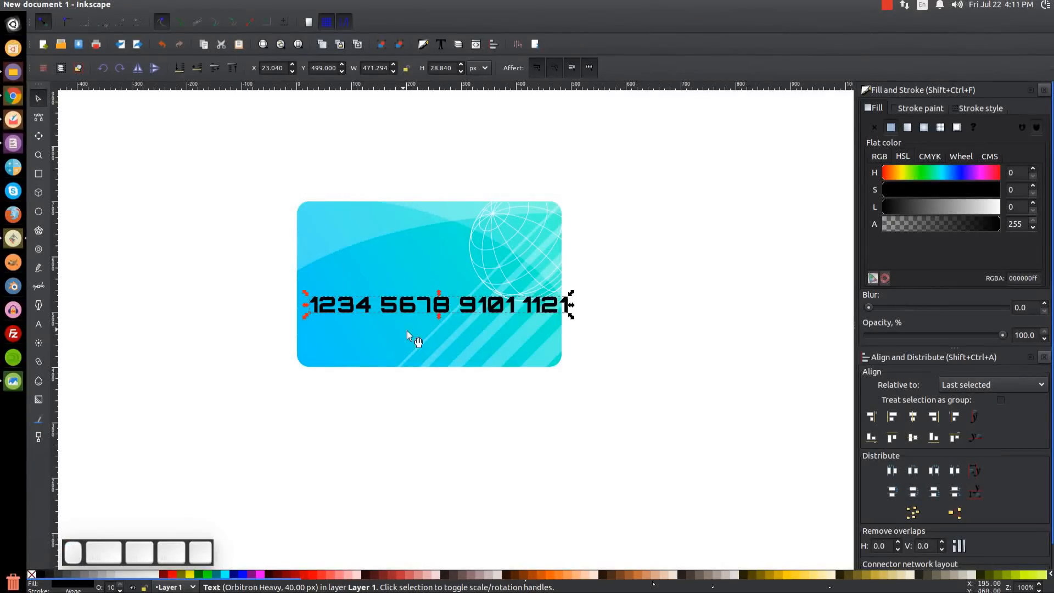
pyautogui.moveTo(571, 316); pyautogui.dragTo(530, 321)
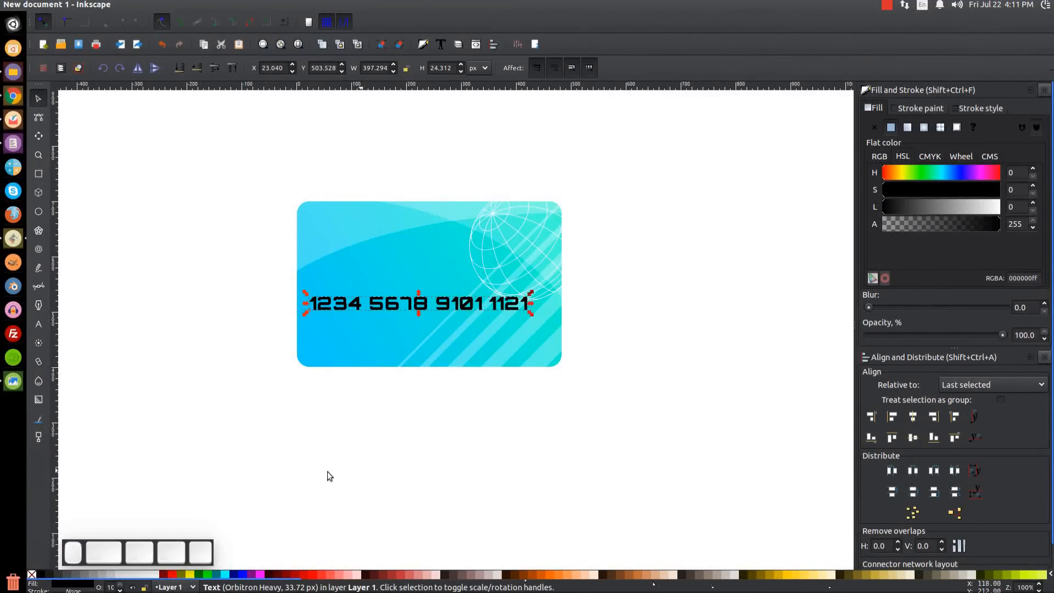
# Fill the card number with the off-white colour F9F9F9.
pyautogui.click(154, 574)
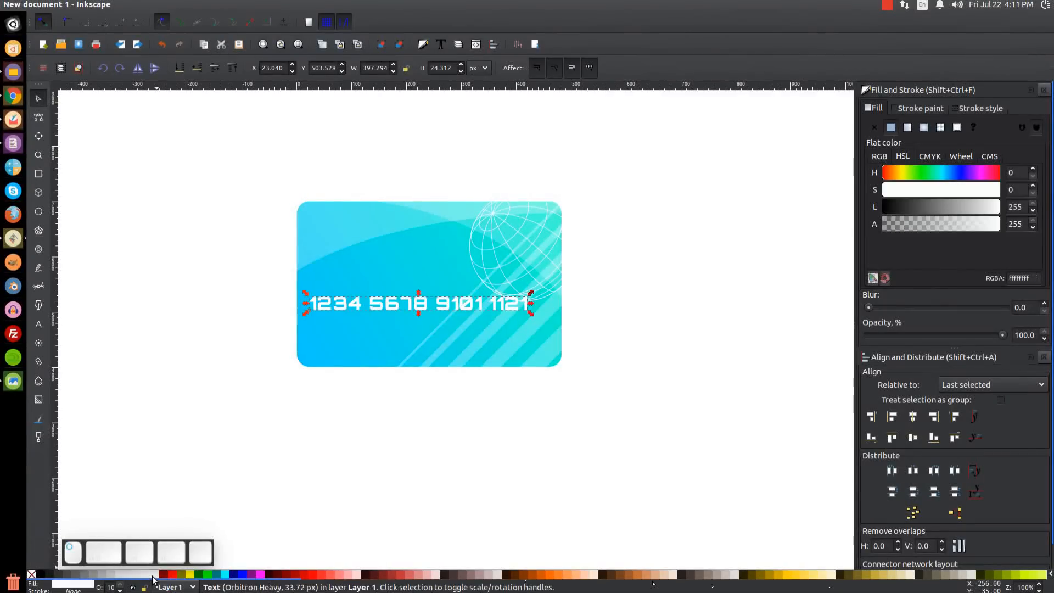
pyautogui.click(995, 211)
pyautogui.moveTo(994, 209); pyautogui.dragTo(997, 210)
pyautogui.moveTo(273, 372); pyautogui.dragTo(333, 368)
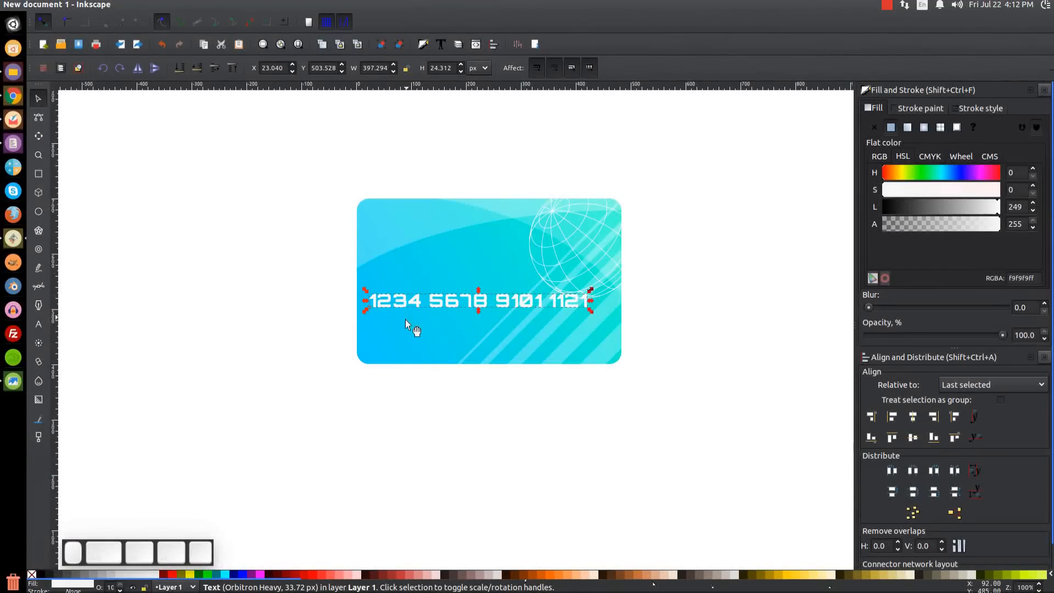
# Check the reference thumbnail, then duplicate the card number and fill the duplicate with black.
pyautogui.click(13, 380)
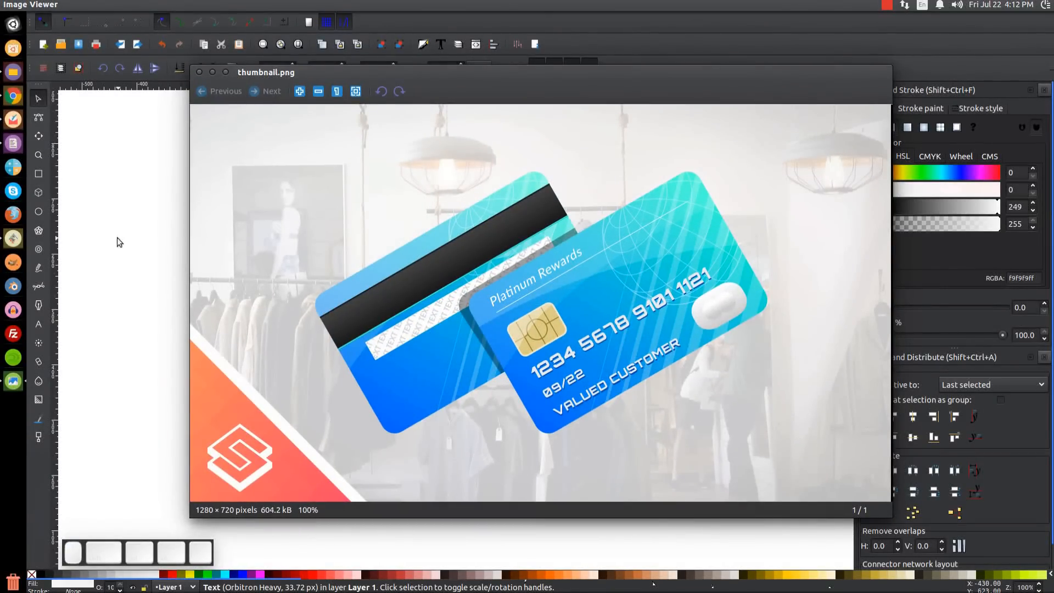
pyautogui.click(212, 72)
pyautogui.rightClick(452, 297)
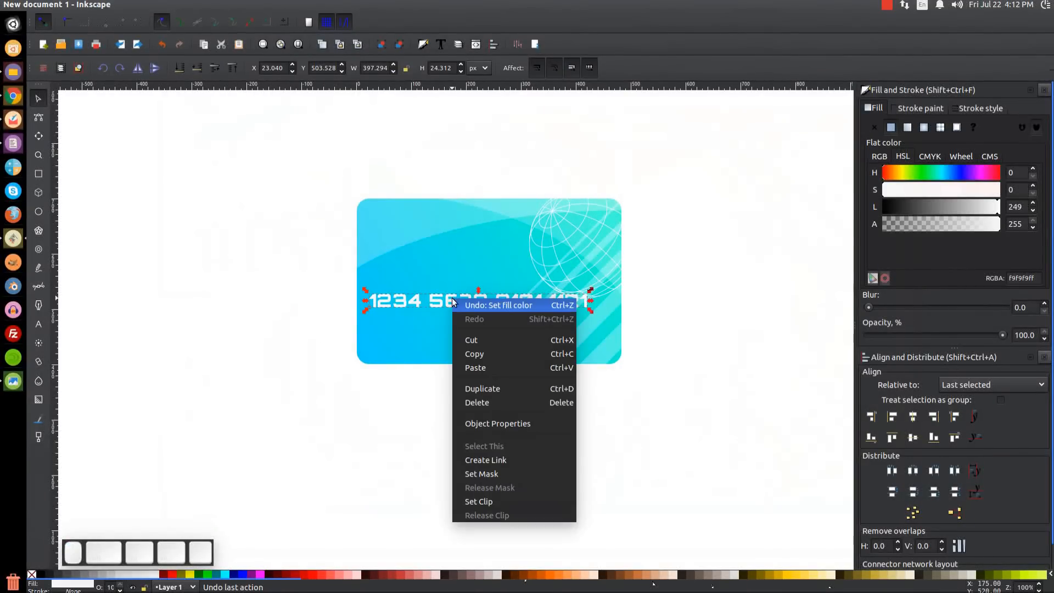
pyautogui.click(482, 388)
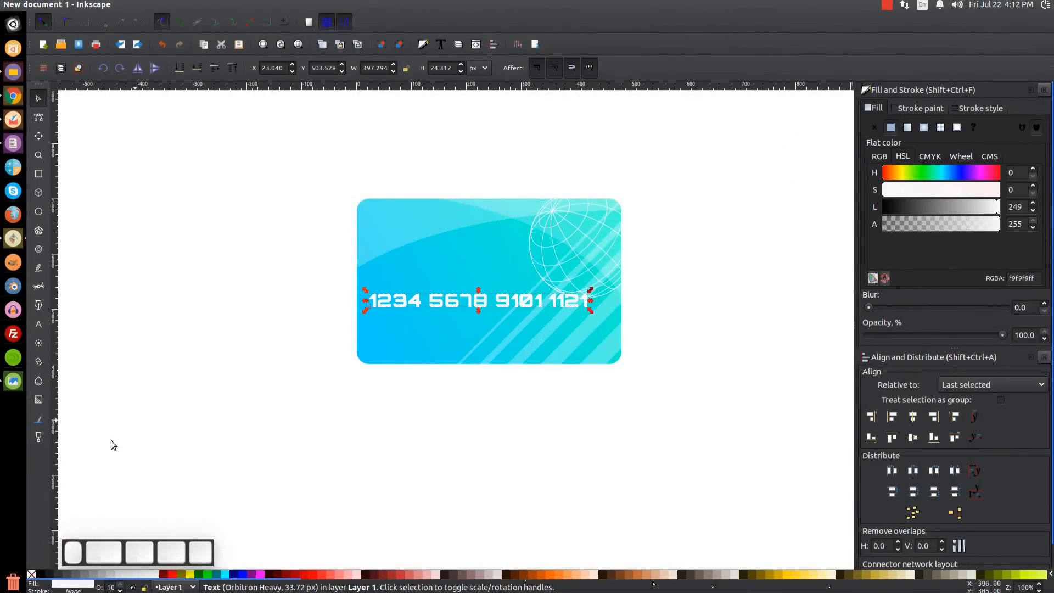
pyautogui.click(39, 574)
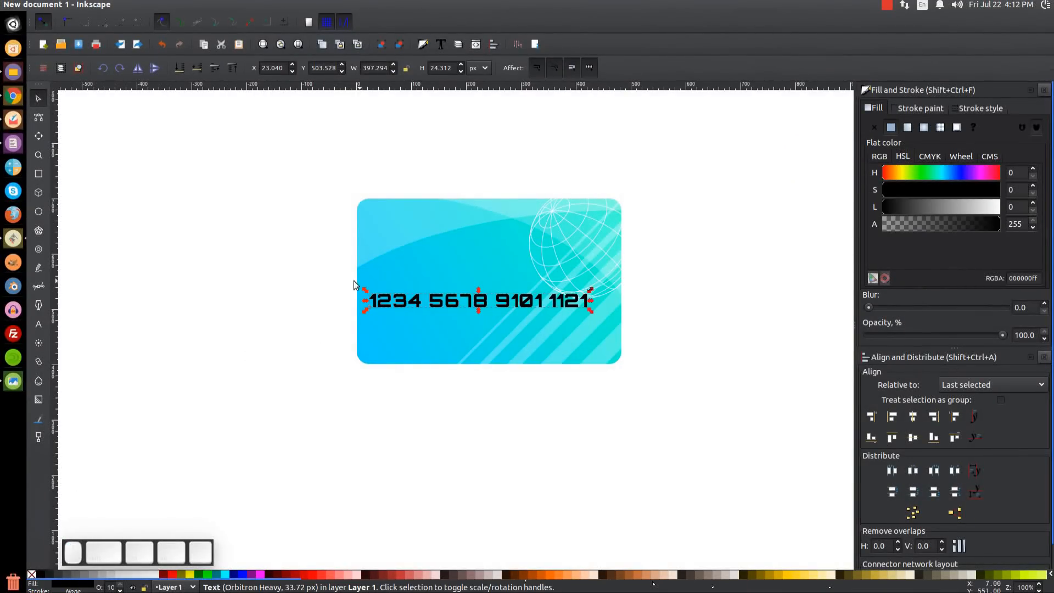
# Shift the black duplicate 2 px straight down and lower it behind the off-white card number.
pyautogui.press('+')
pyautogui.press('+')
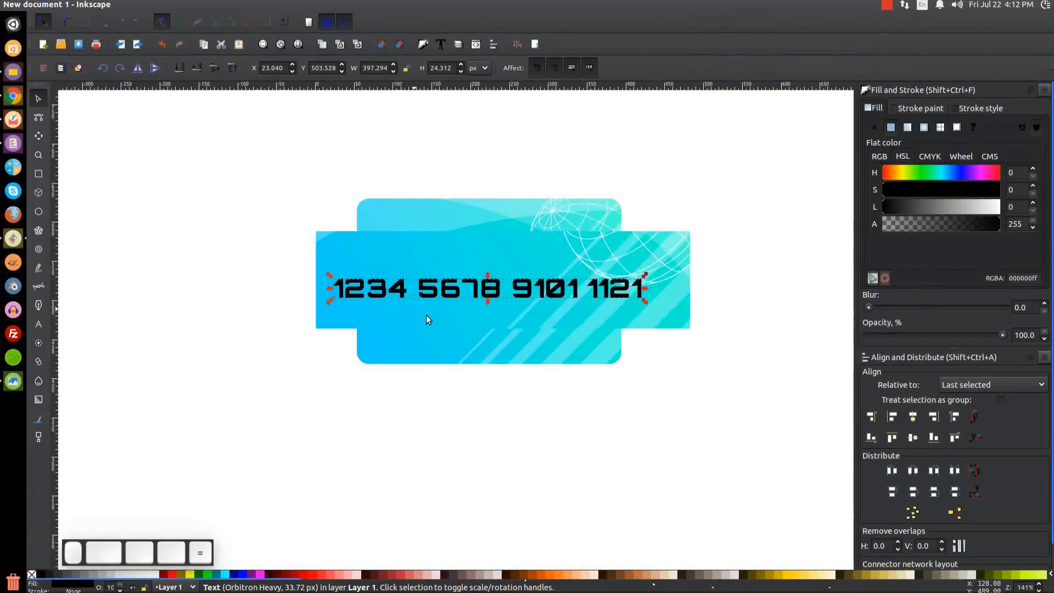
pyautogui.press('ctrl')
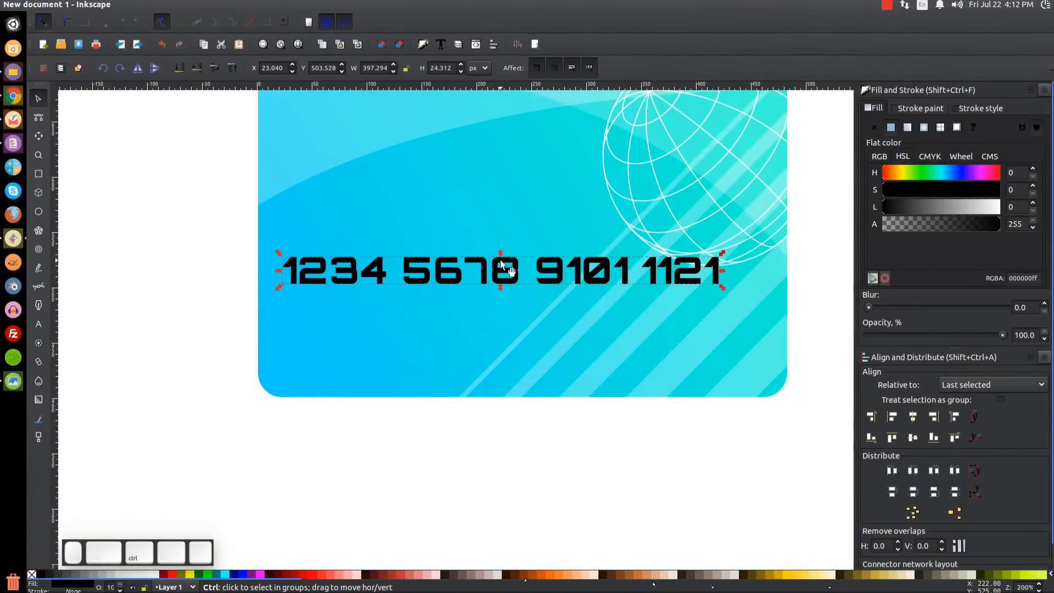
pyautogui.moveTo(510, 260); pyautogui.dragTo(512, 263)
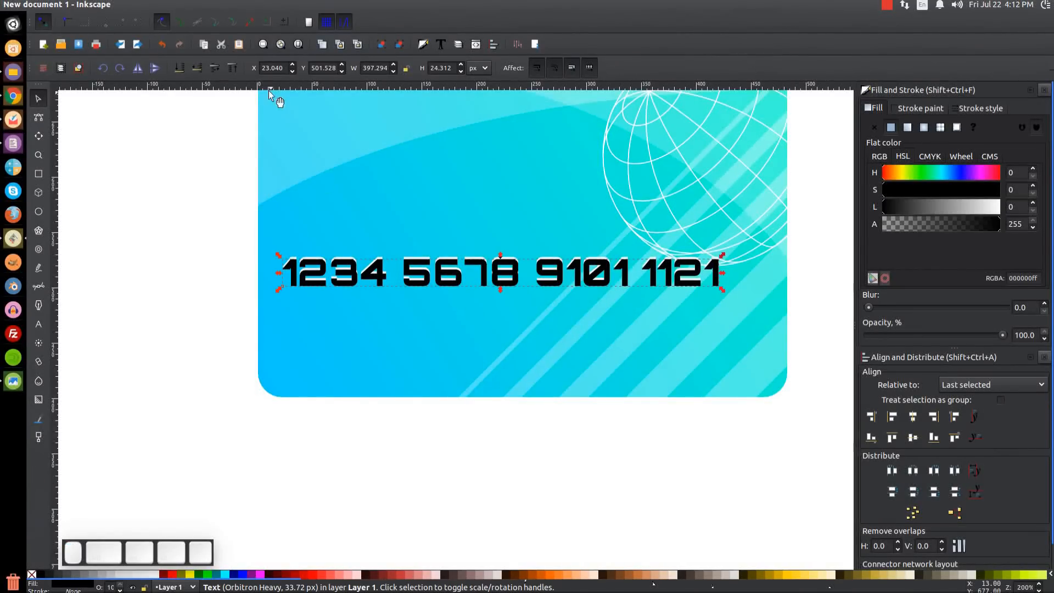
pyautogui.click(197, 67)
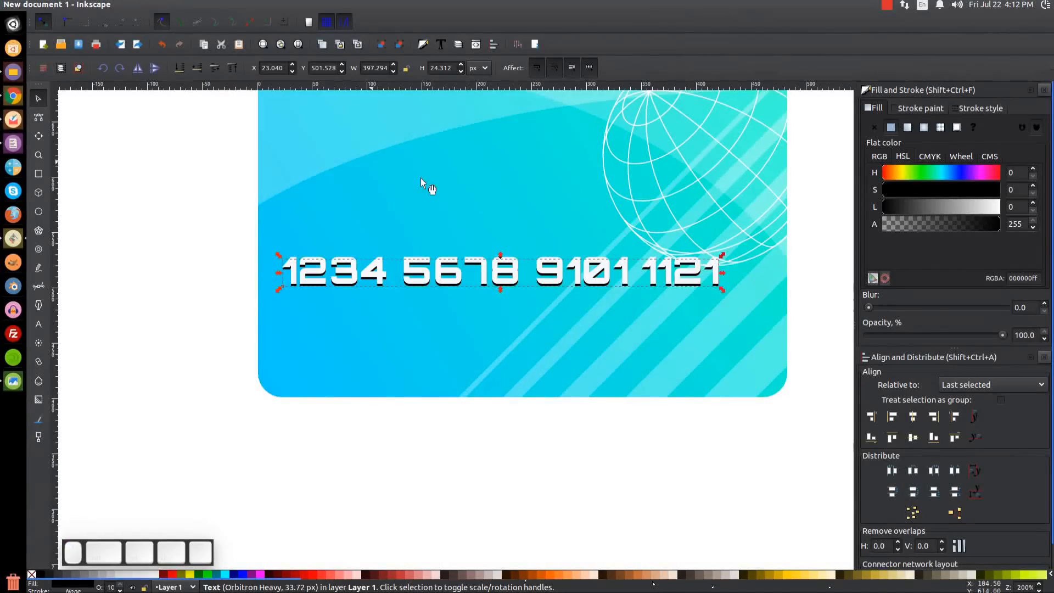
# Set the opacity of the black shadow copy to 33.2%.
pyautogui.moveTo(1003, 337); pyautogui.dragTo(913, 334)
pyautogui.click(596, 434)
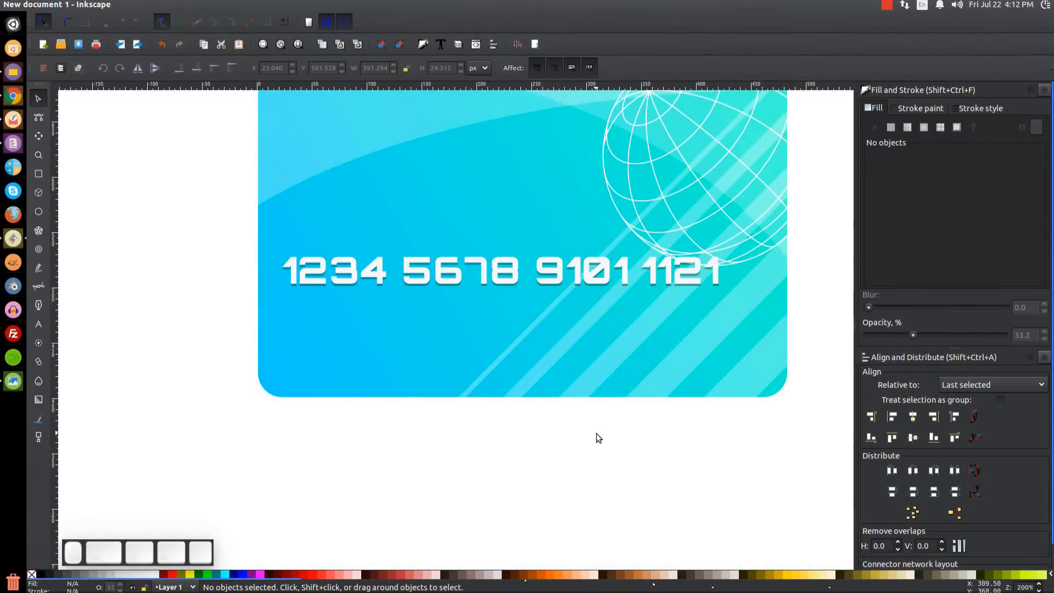
pyautogui.press('1')
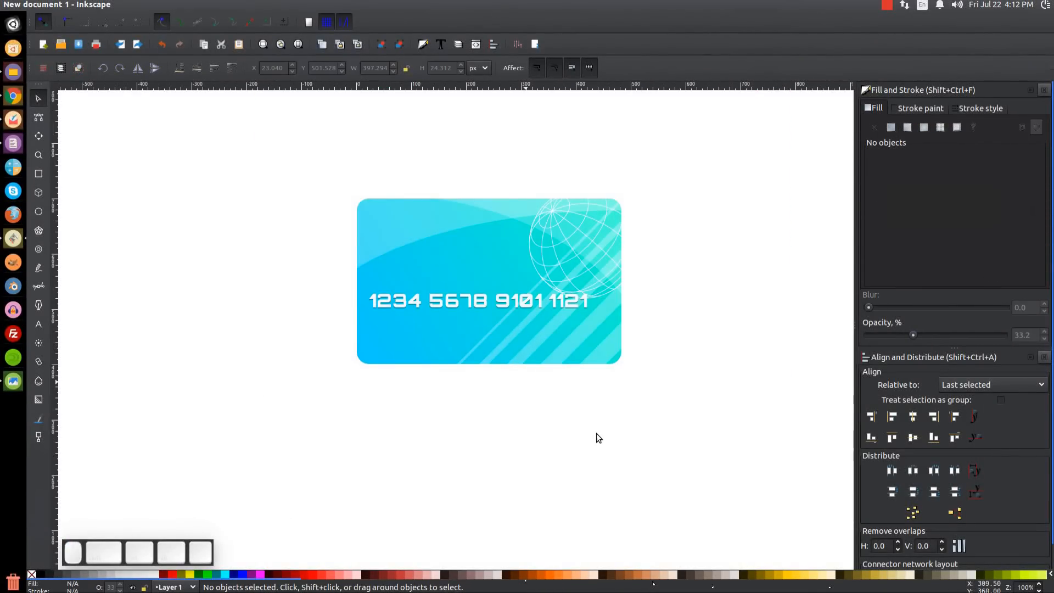
# Duplicate the off-white card number and place the copy directly below the original at about Y 454.5 px.
pyautogui.click(525, 301)
pyautogui.click(11, 387)
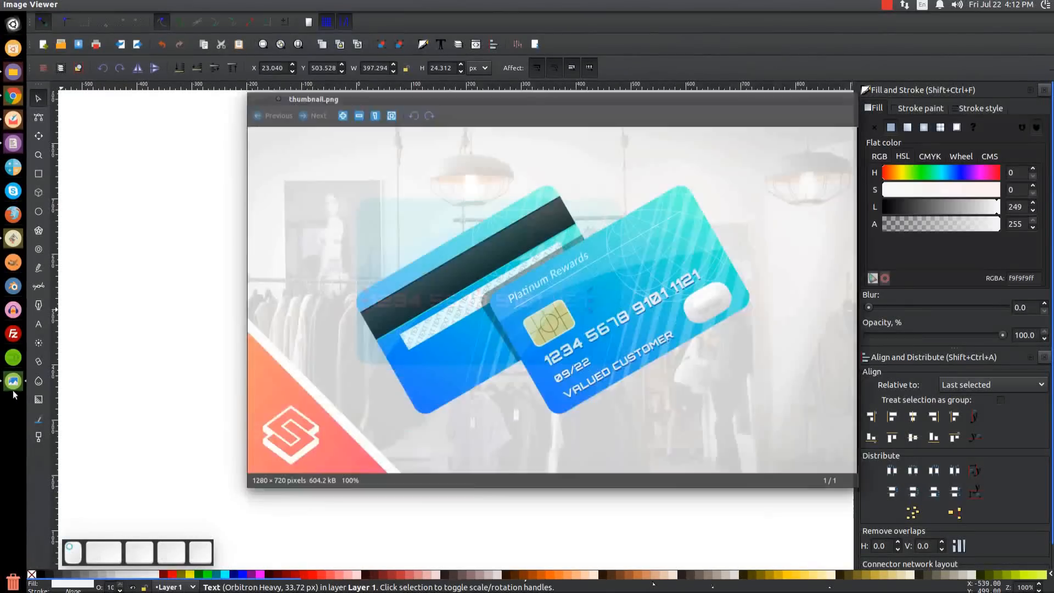
pyautogui.click(212, 75)
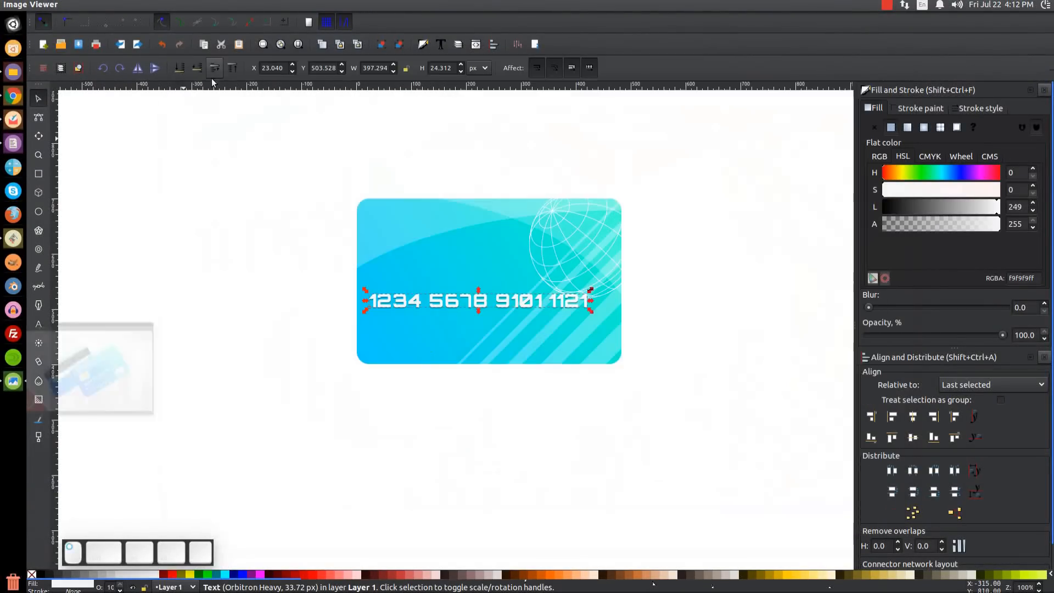
pyautogui.rightClick(531, 299)
pyautogui.click(580, 390)
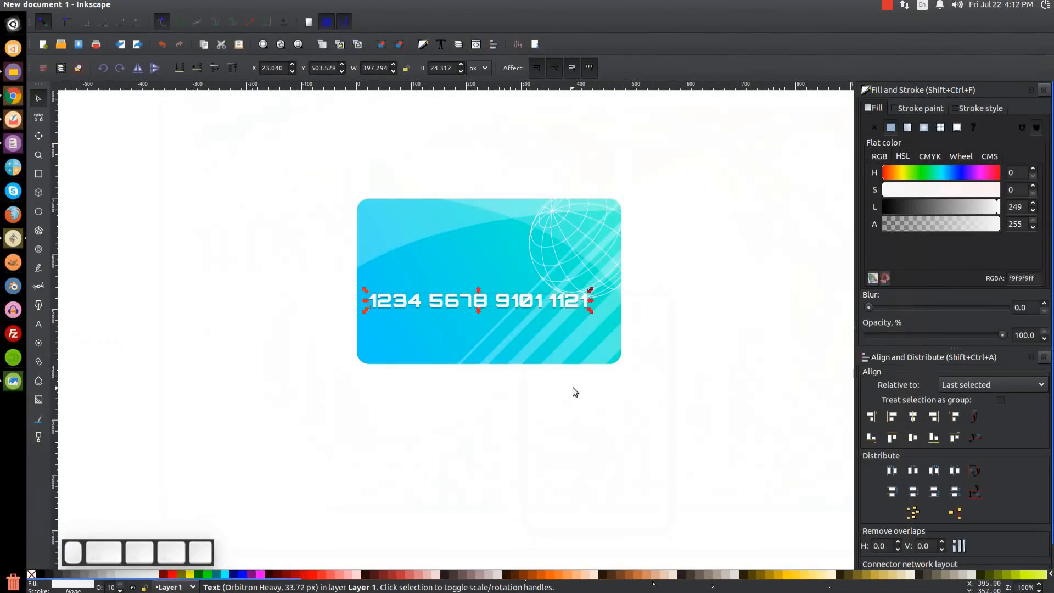
pyautogui.moveTo(531, 298); pyautogui.dragTo(532, 328)
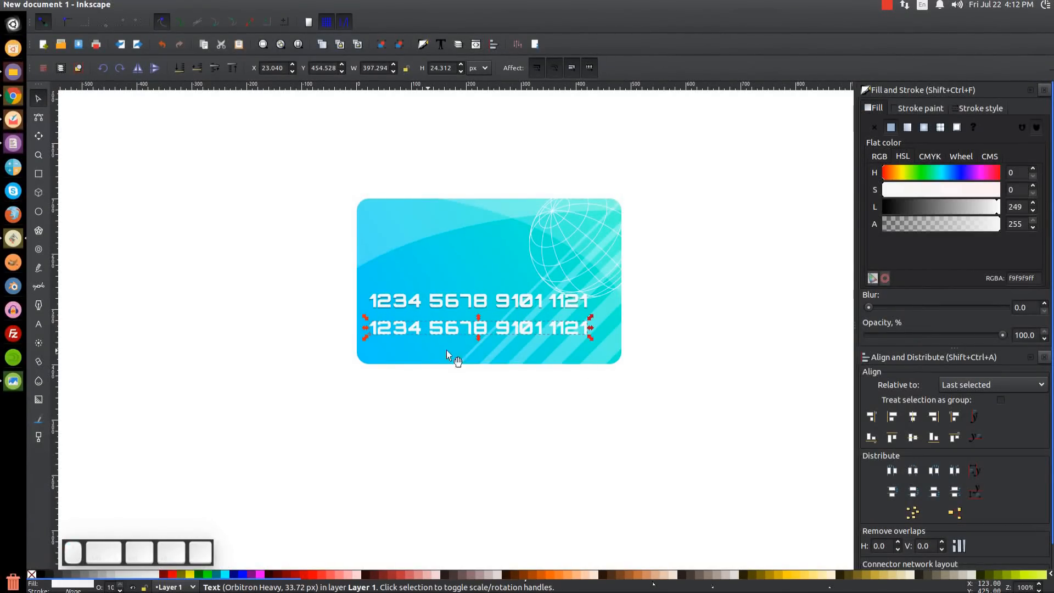
# Check the expiry date in the reference thumbnail and scale the lower text copy proportionally to about 242 px wide.
pyautogui.click(13, 381)
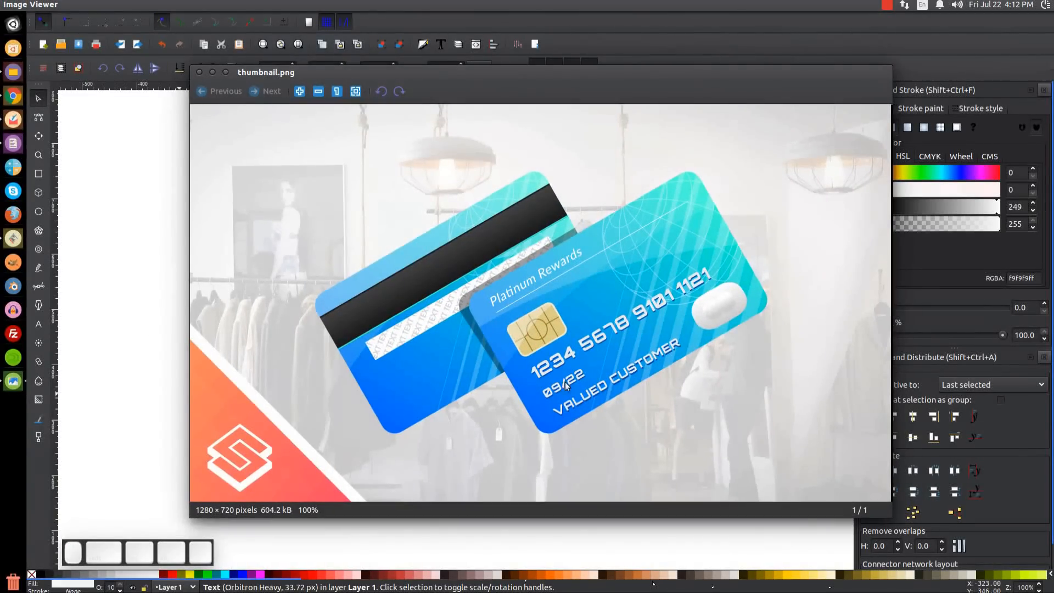
pyautogui.click(212, 74)
pyautogui.moveTo(591, 338); pyautogui.dragTo(506, 338)
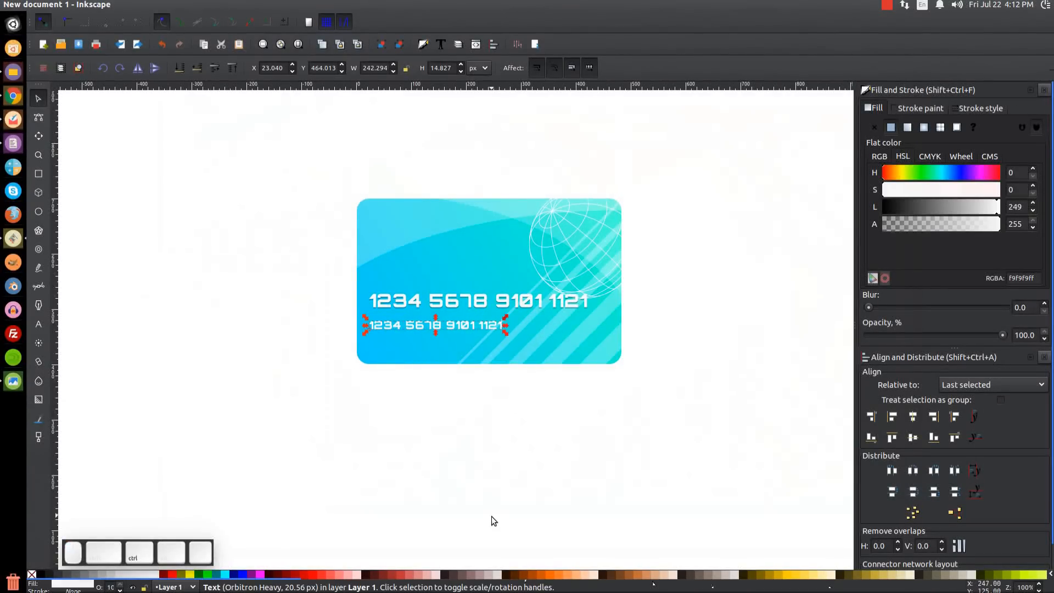
# Replace the content of the smaller lower text line with the expiry date 09/22.
pyautogui.click(39, 324)
pyautogui.moveTo(503, 325); pyautogui.dragTo(360, 323)
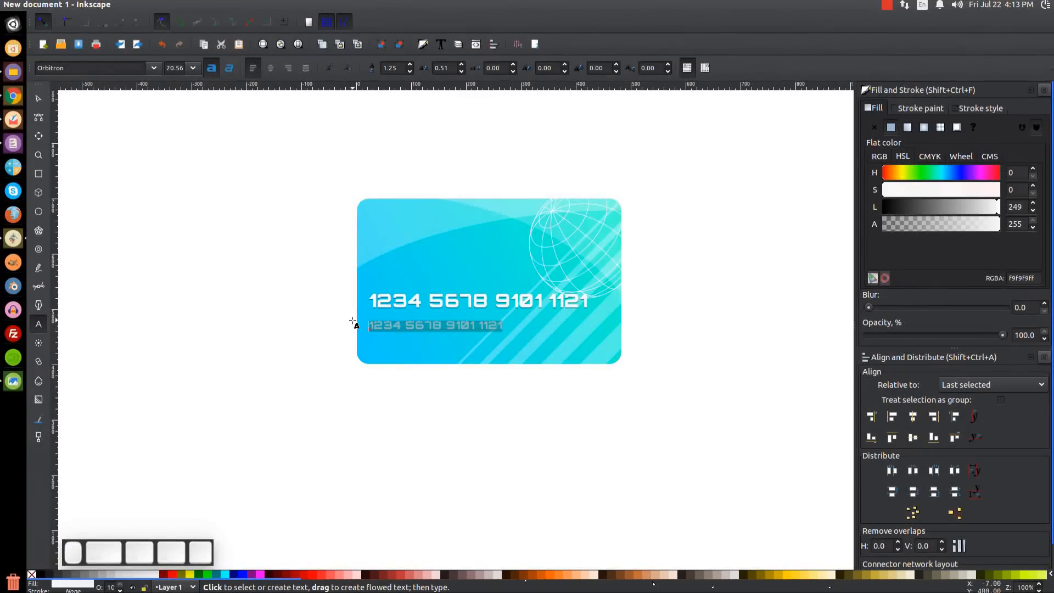
pyautogui.write('99/22')
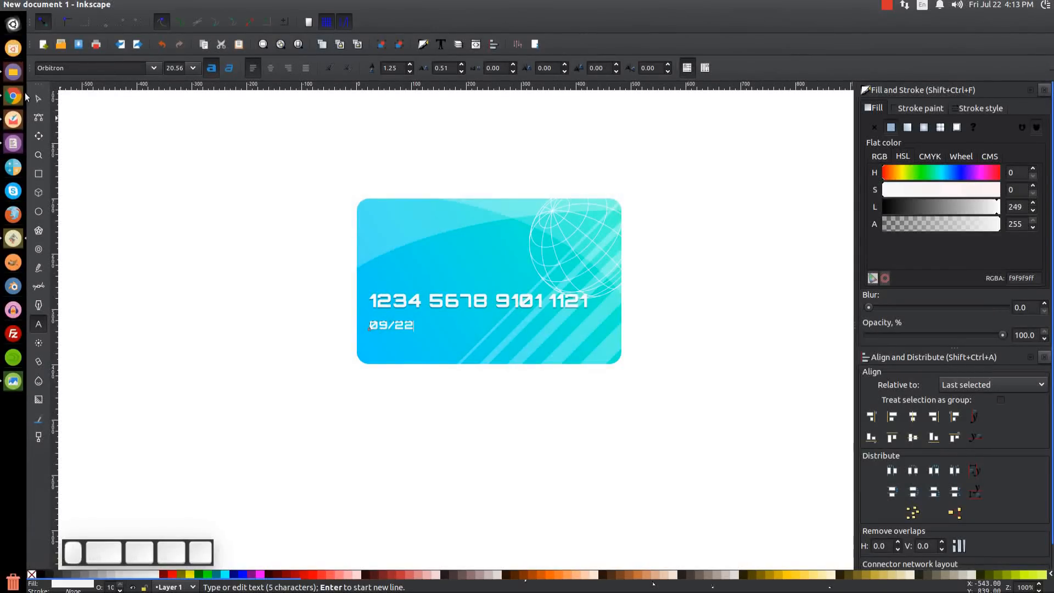
pyautogui.click(39, 98)
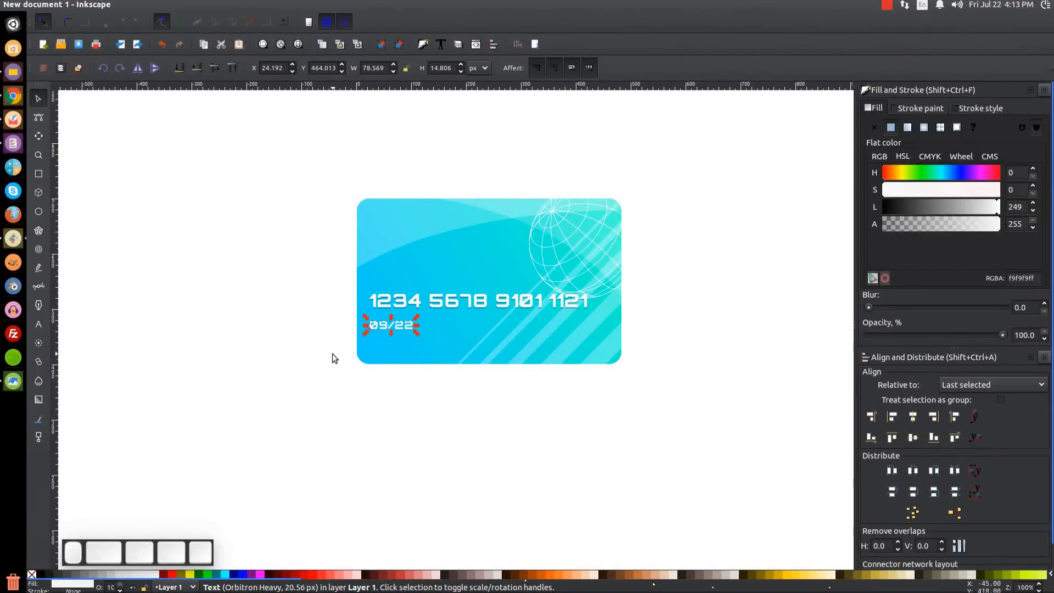
pyautogui.moveTo(357, 345); pyautogui.dragTo(403, 329)
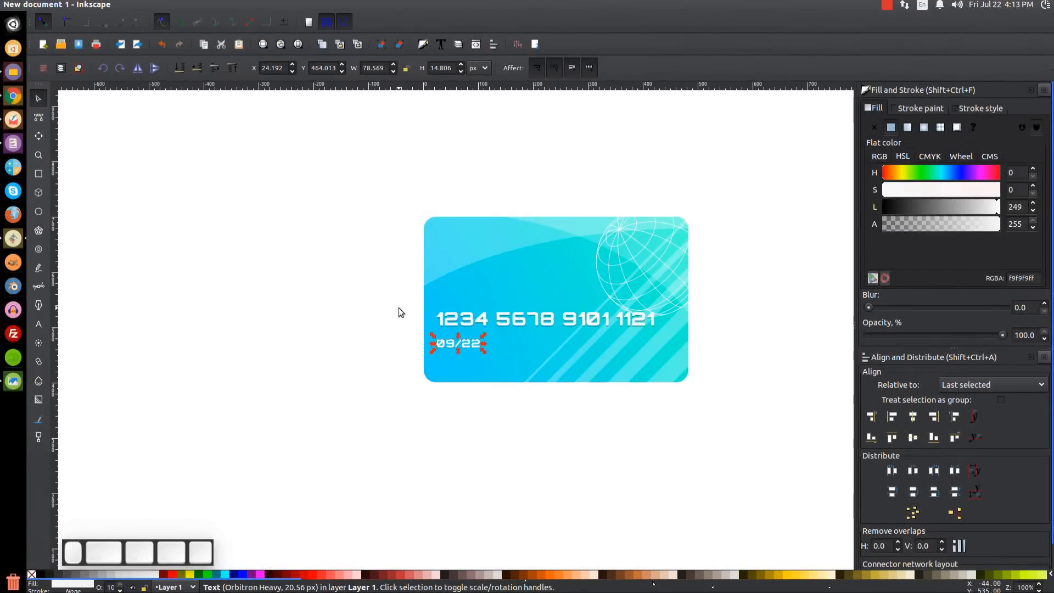
# Duplicate the 09/22 expiry date in place and fill the copy black.
pyautogui.press('+')
pyautogui.press('+')
pyautogui.press('+')
pyautogui.press('+')
pyautogui.rightClick(500, 364)
pyautogui.click(535, 449)
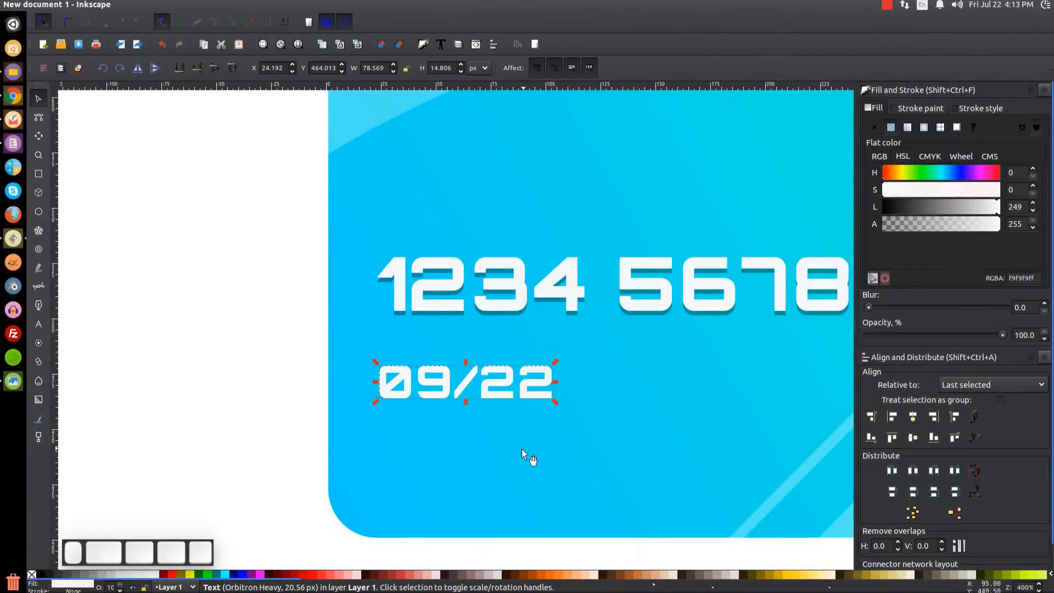
pyautogui.click(42, 574)
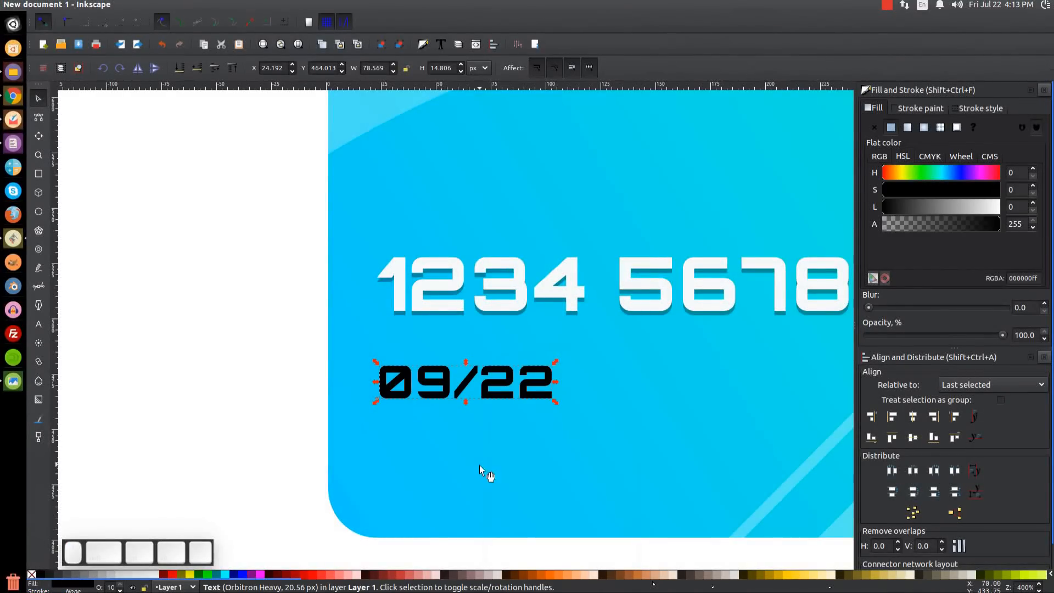
# Move the black expiry date copy straight down about 1.5 px and lower it behind the off-white original.
pyautogui.press('ctrl')
pyautogui.moveTo(510, 379); pyautogui.dragTo(510, 382)
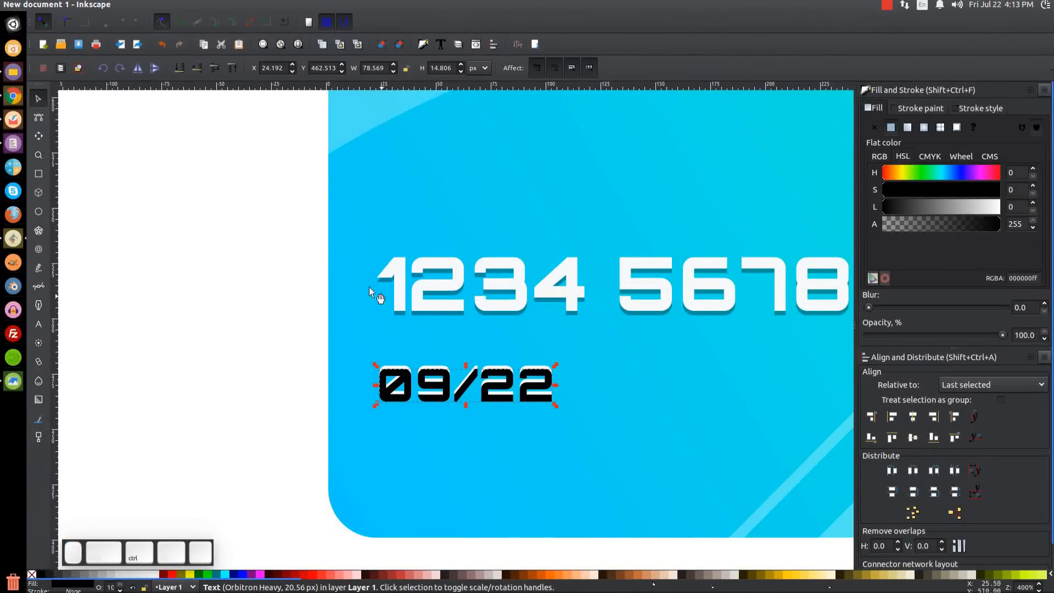
pyautogui.click(201, 68)
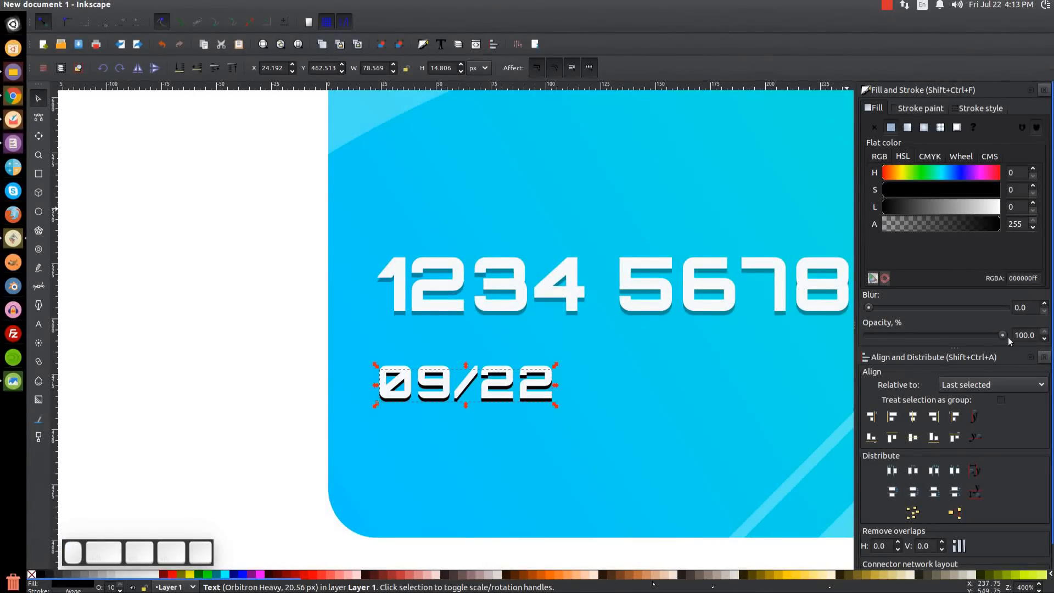
# Set the opacity of the expiry date's black shadow copy to 34% and deselect it.
pyautogui.moveTo(1005, 334); pyautogui.dragTo(909, 334)
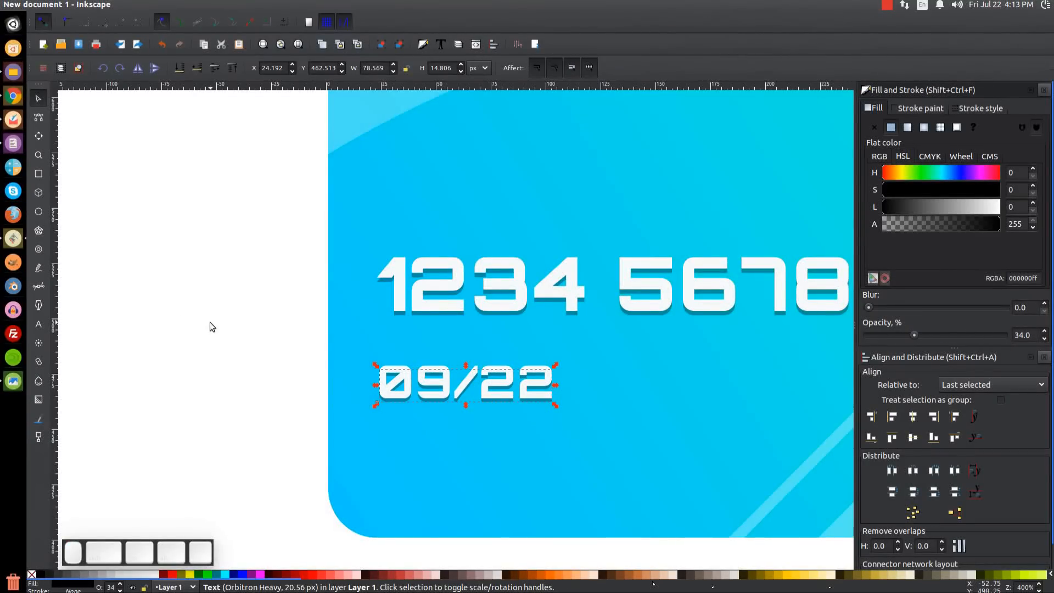
pyautogui.press('1')
pyautogui.press('Escape')
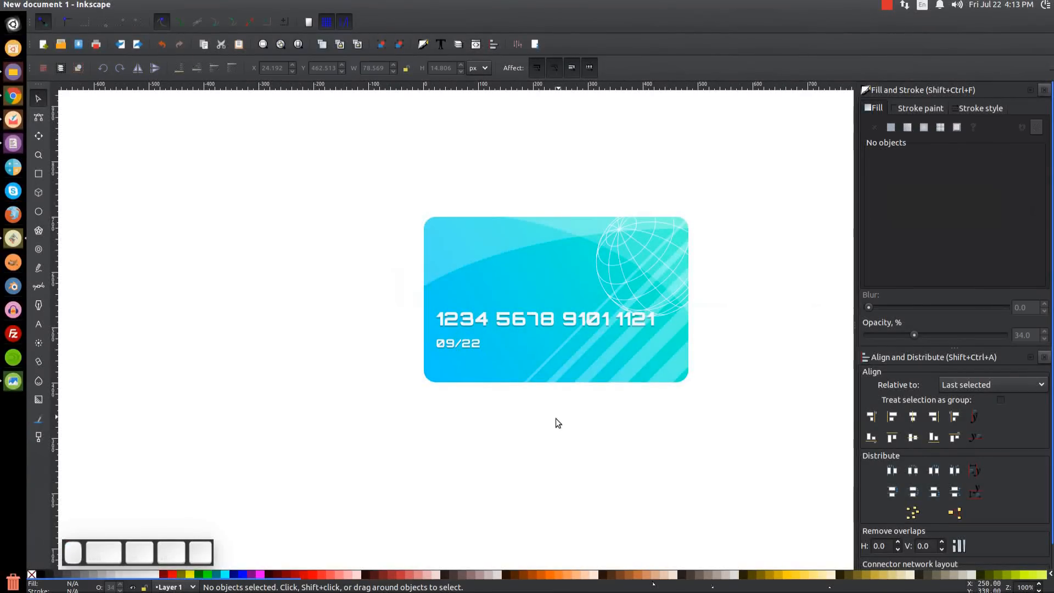
# Check the reference thumbnail, then duplicate the off-white expiry date and place the copy directly below it at about Y 427 px.
pyautogui.hotkey('alt', 'Tab')
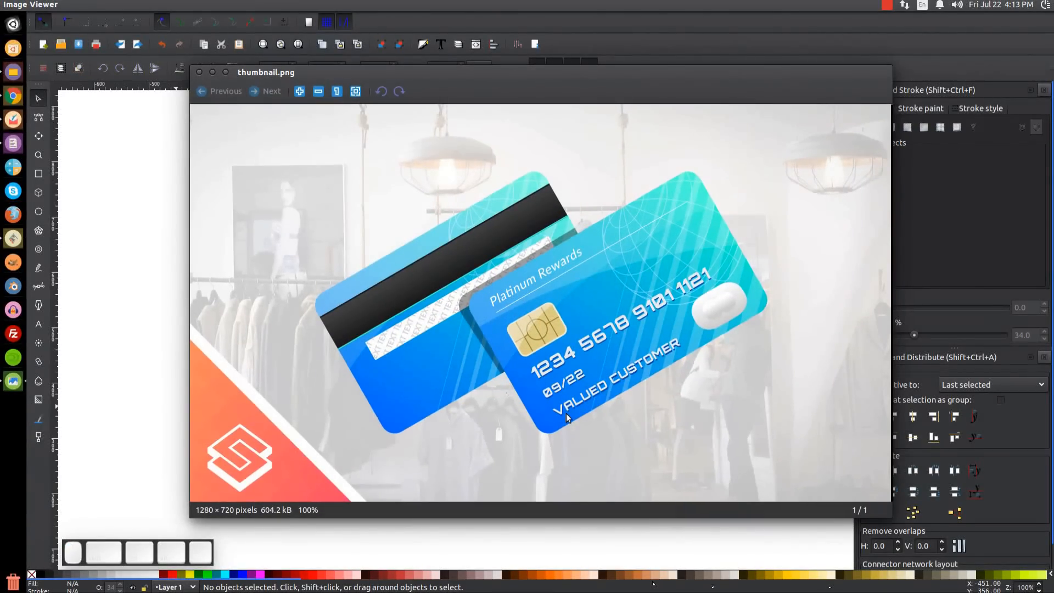
pyautogui.click(213, 73)
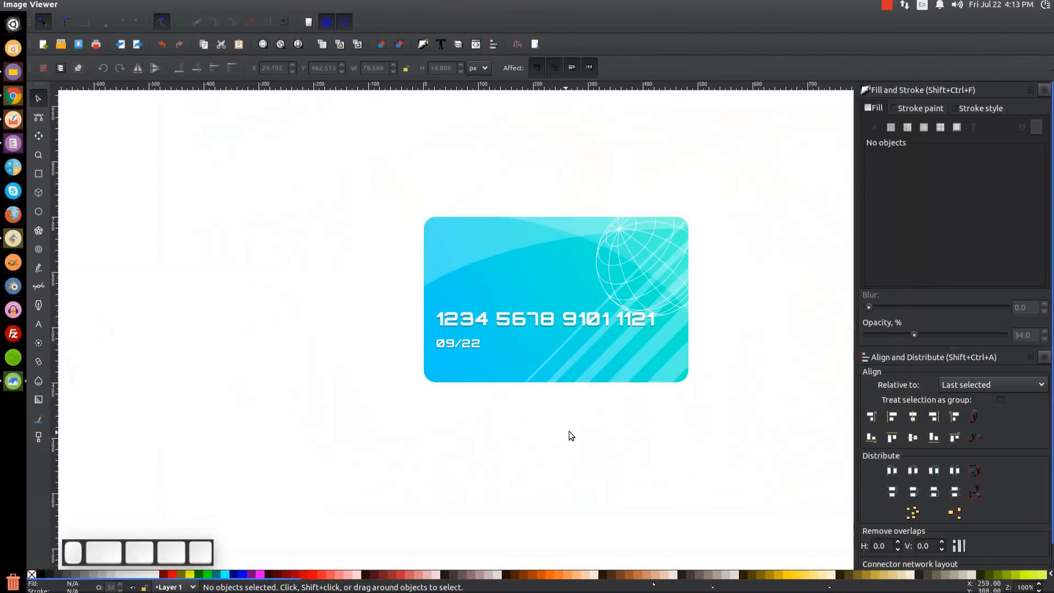
pyautogui.click(473, 340)
pyautogui.rightClick(472, 341)
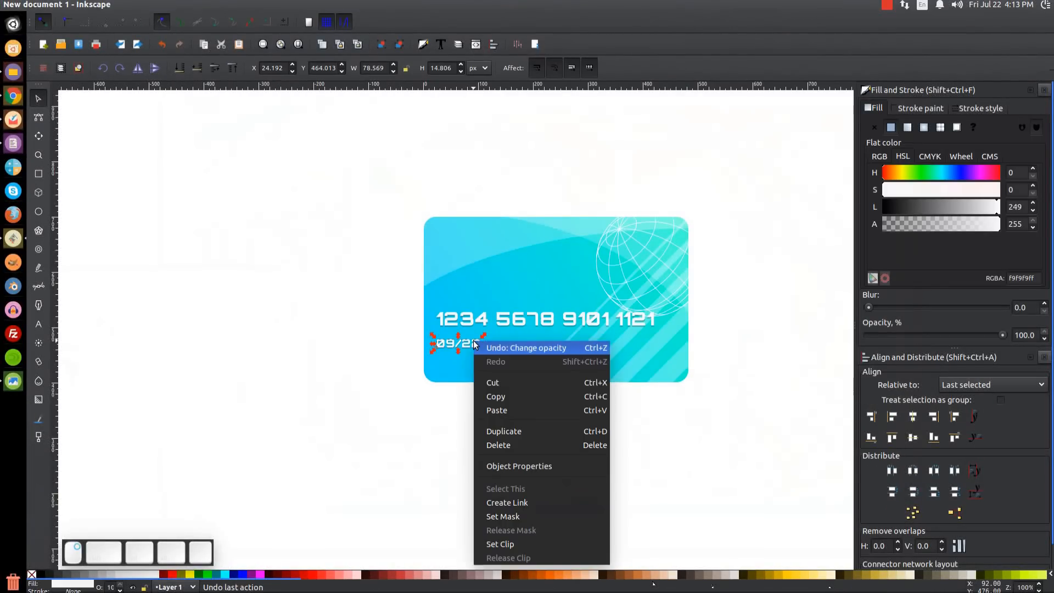
pyautogui.click(507, 431)
pyautogui.moveTo(470, 341); pyautogui.dragTo(469, 363)
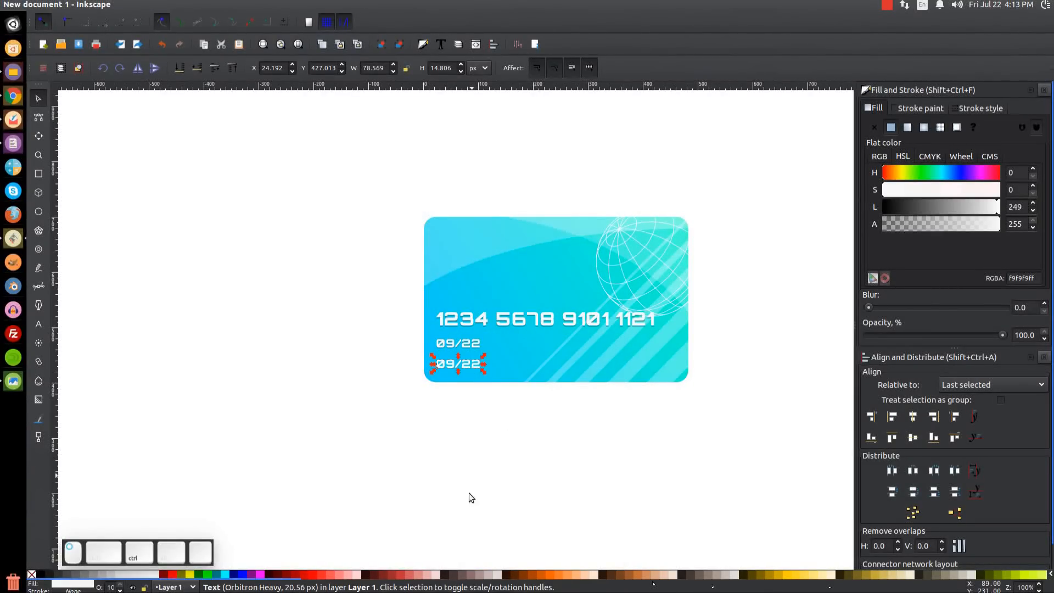
# Replace the content of the lower date copy with the text VALUED CUSTOMER.
pyautogui.click(38, 323)
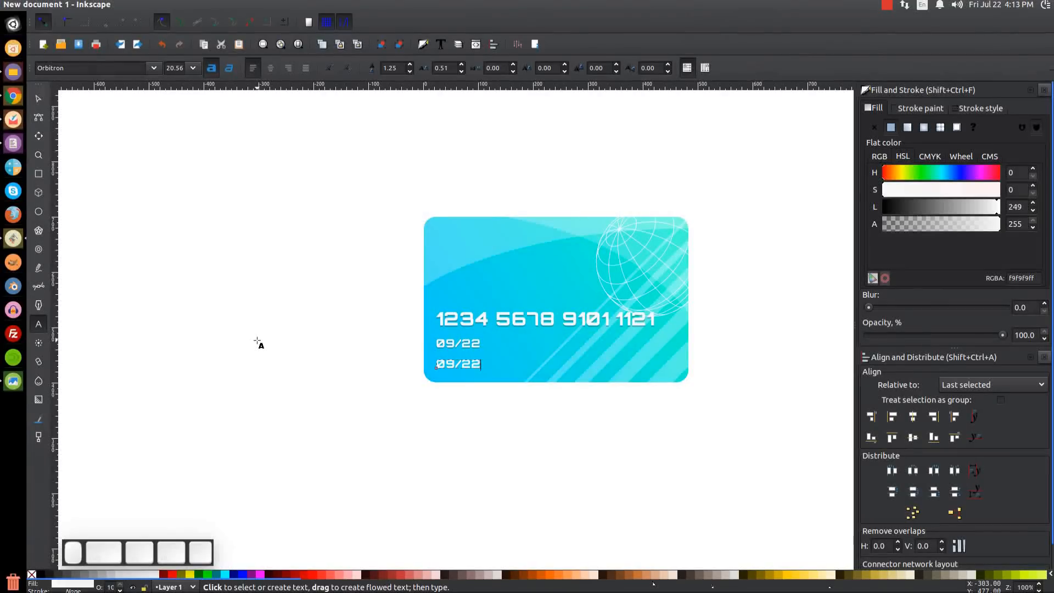
pyautogui.press('BackSpace')
pyautogui.press('BackSpace')
pyautogui.press('BackSpace')
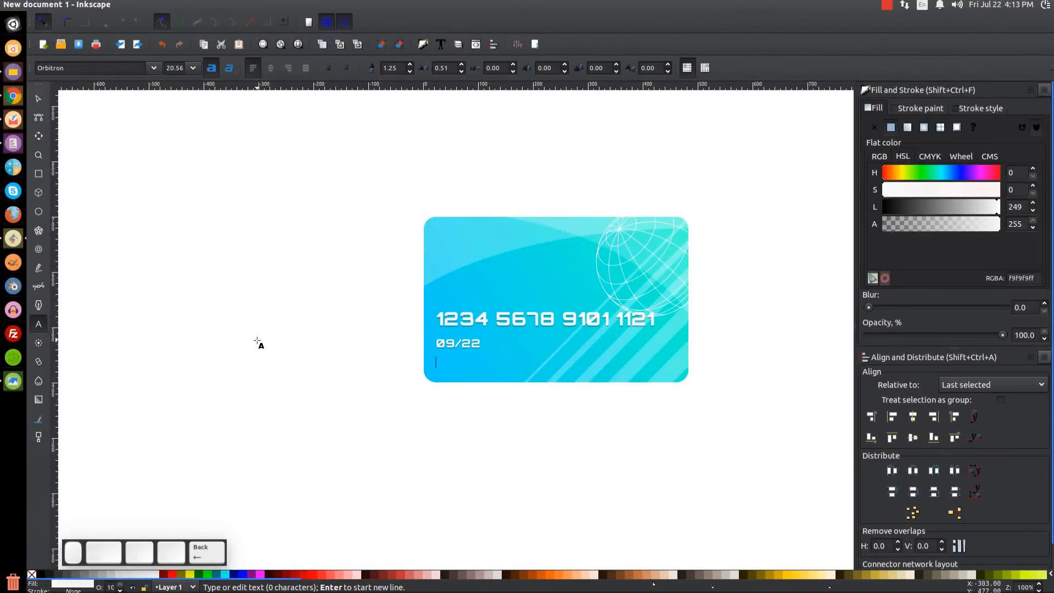
pyautogui.write('VALUED ')
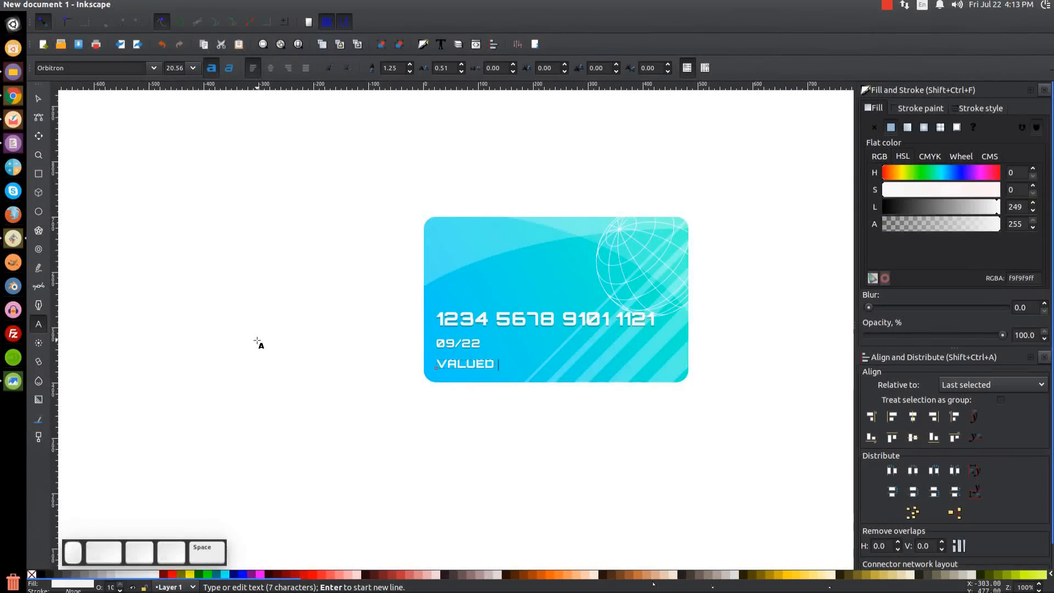
pyautogui.write('CUSTOMER')
pyautogui.press('Escape')
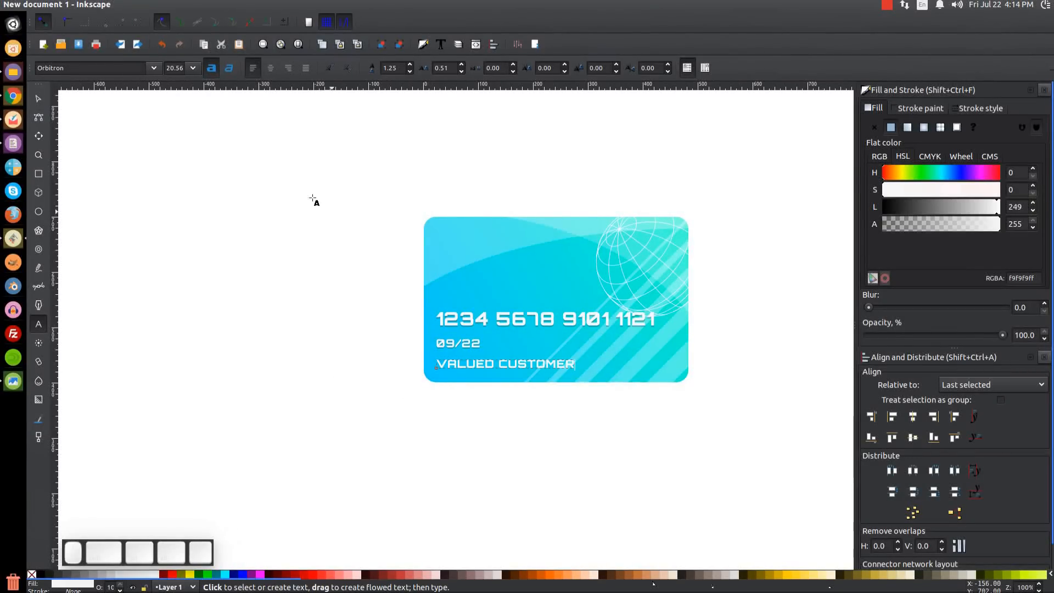
pyautogui.click(33, 99)
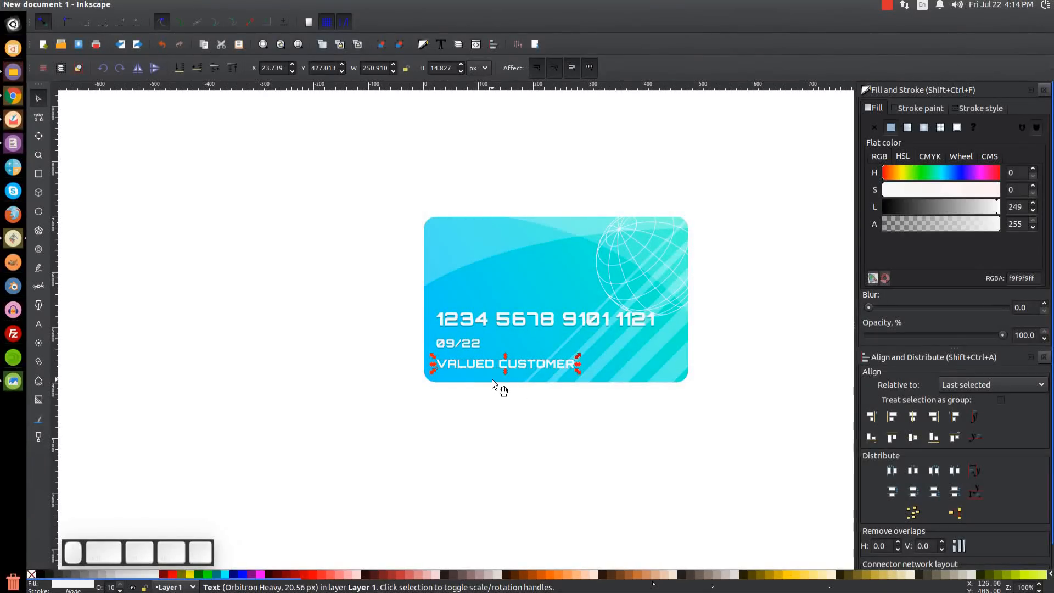
# Duplicate the VALUED CUSTOMER text in place and fill the copy black.
pyautogui.scroll(3, 491, 379)
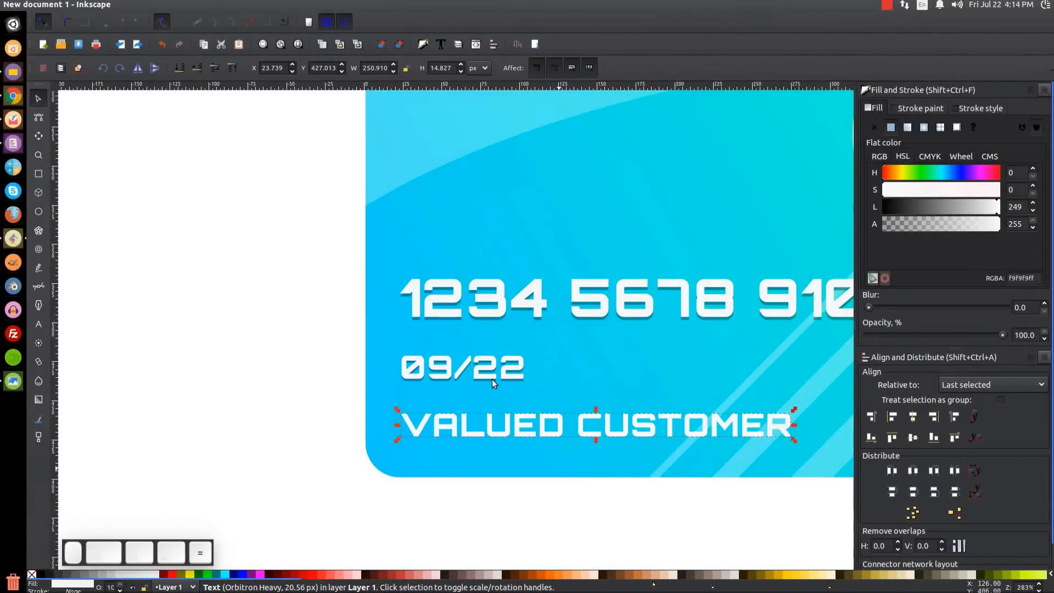
pyautogui.rightClick(501, 340)
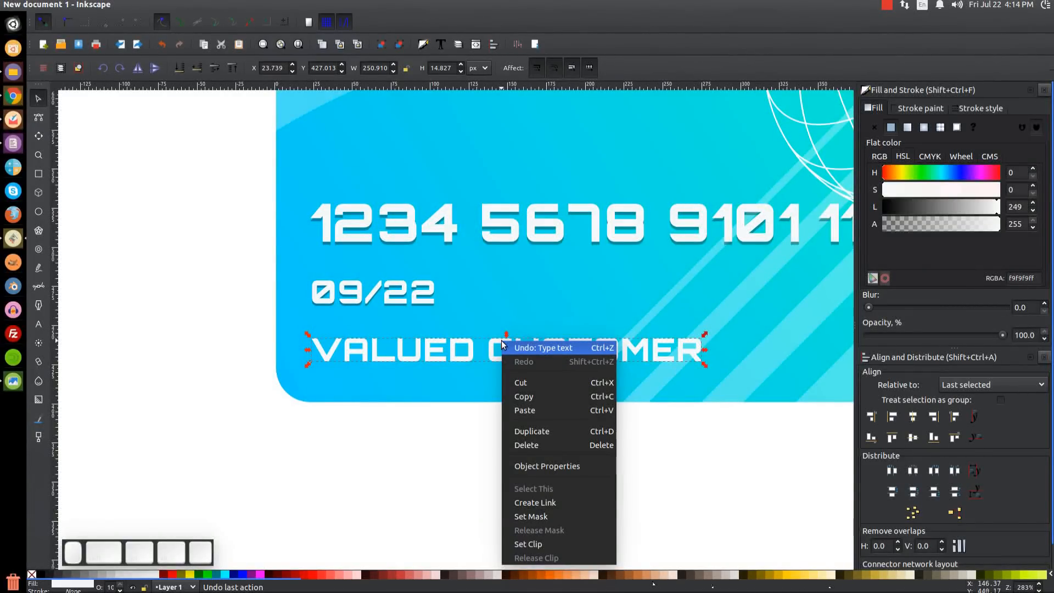
pyautogui.click(532, 430)
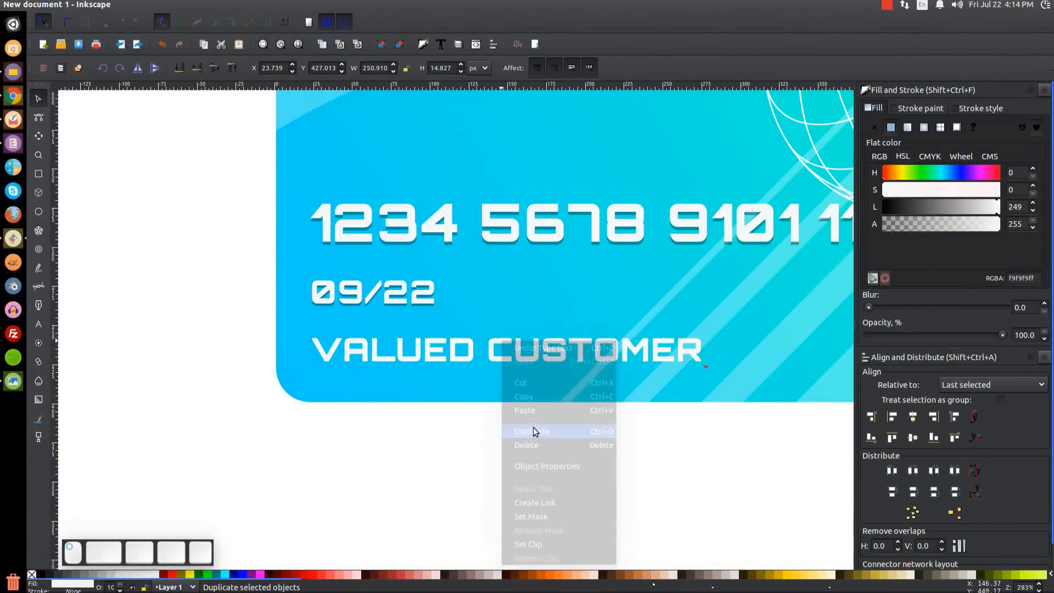
pyautogui.click(40, 575)
# Move the black VALUED CUSTOMER copy straight down to about Y 425.4 px and lower it behind the off-white text.
pyautogui.press('ctrl')
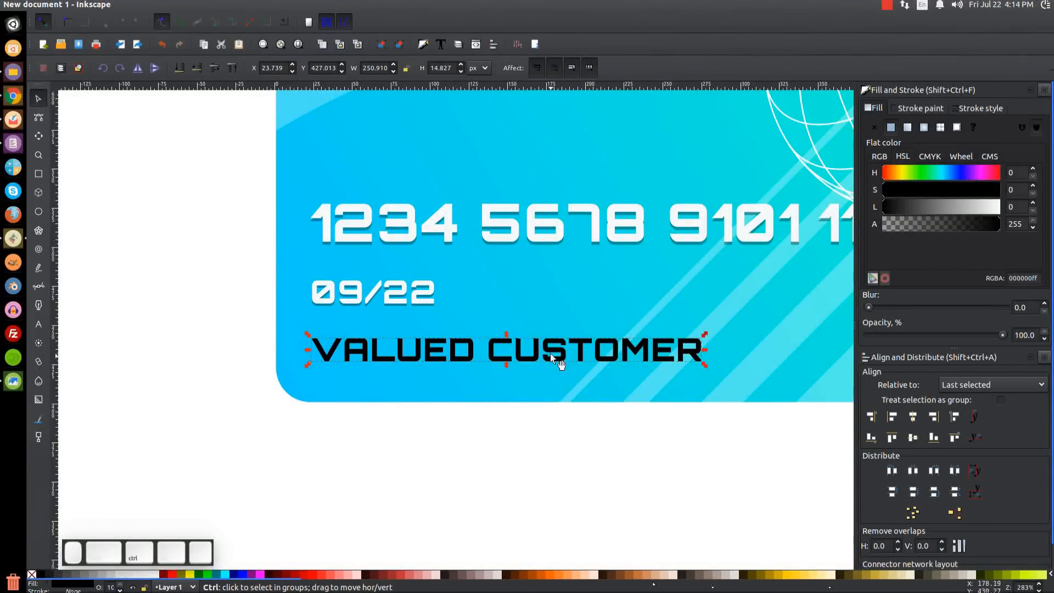
pyautogui.moveTo(548, 349); pyautogui.dragTo(553, 356)
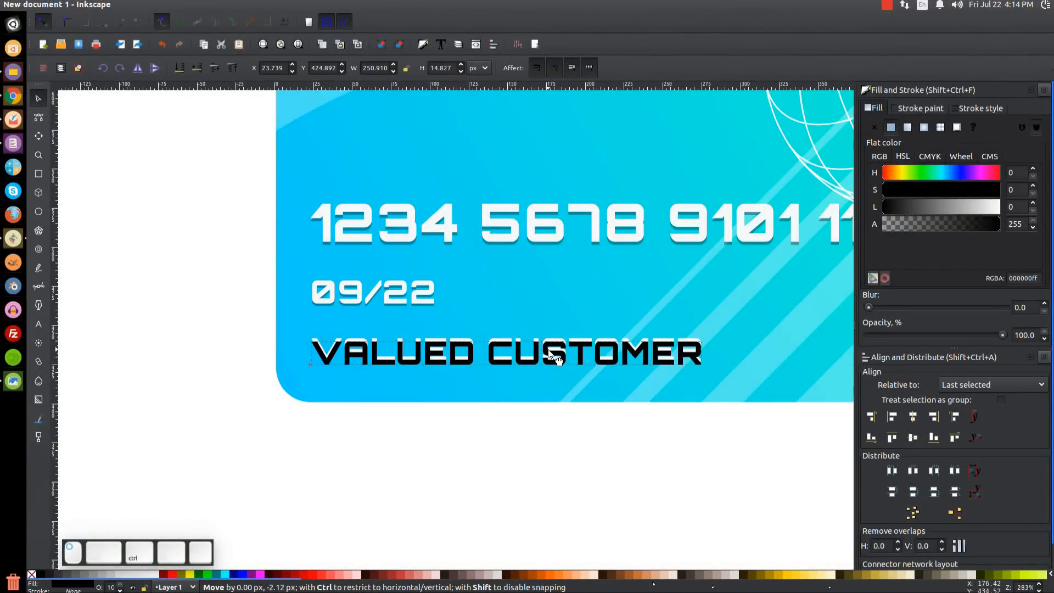
pyautogui.click(198, 68)
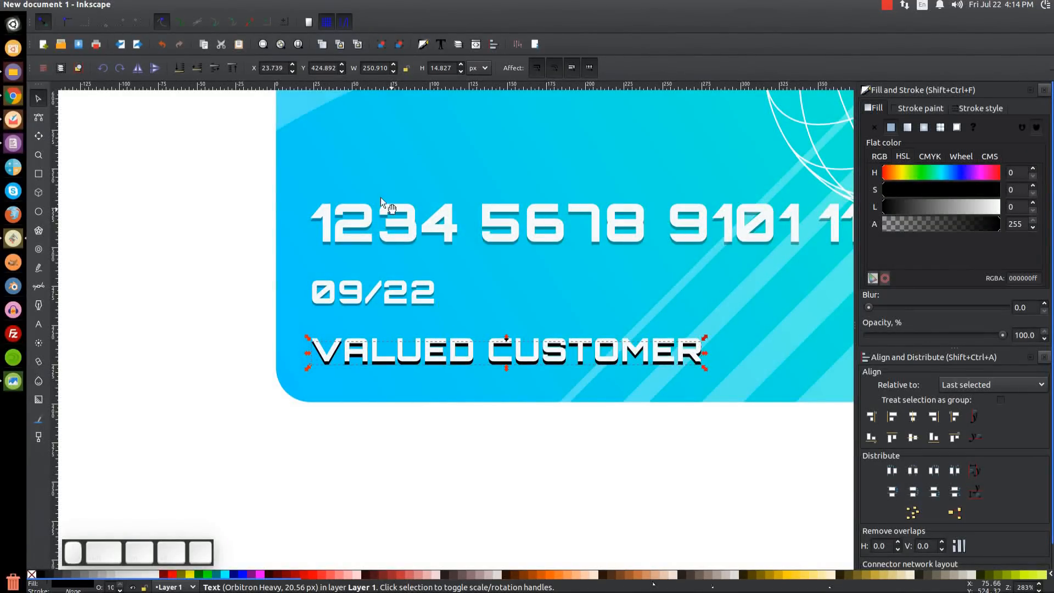
pyautogui.click(341, 66)
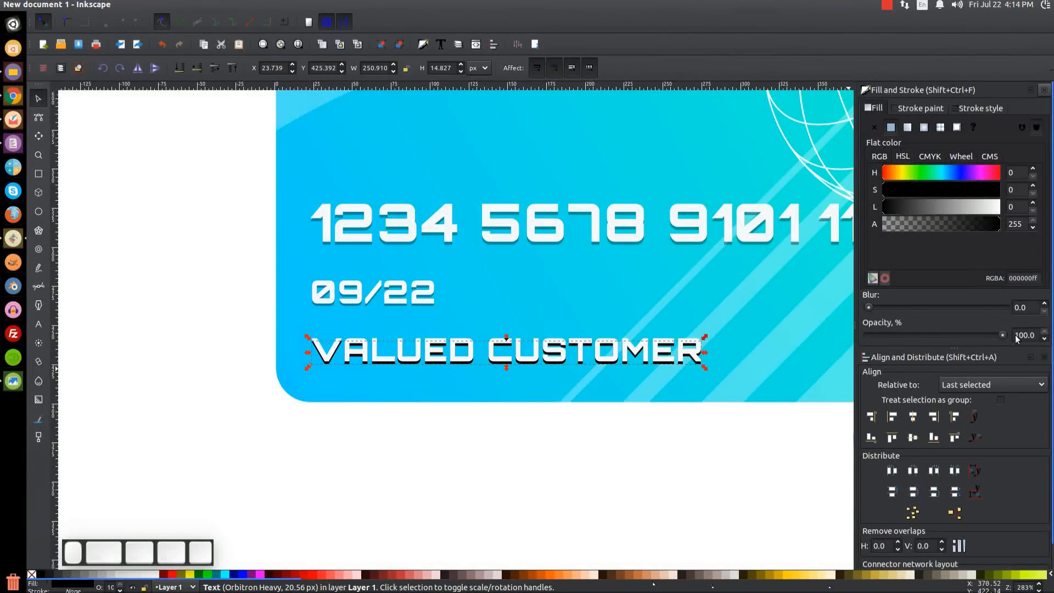
# Set the opacity of the black VALUED CUSTOMER shadow copy to 40.2% and deselect it.
pyautogui.moveTo(1003, 335); pyautogui.dragTo(922, 337)
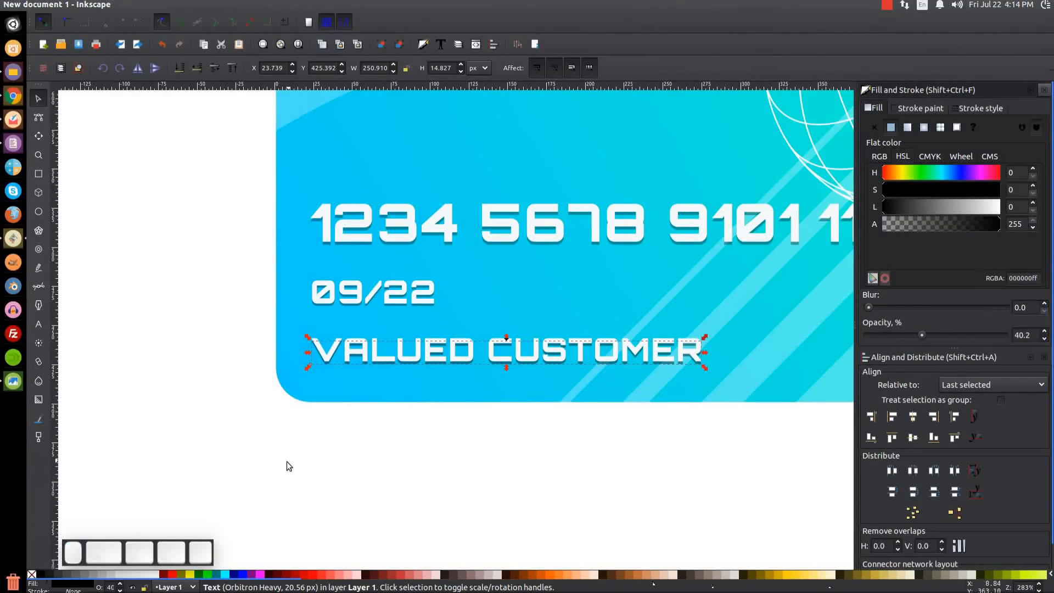
pyautogui.click(207, 263)
pyautogui.moveTo(607, 259); pyautogui.dragTo(450, 414)
pyautogui.press('1')
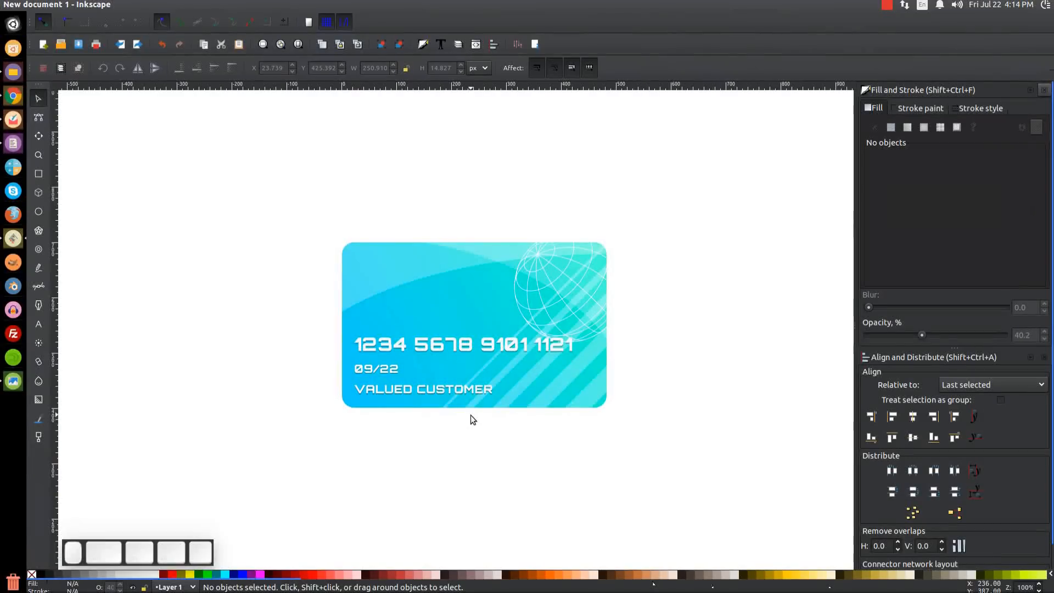
# Compare the card color with the reference thumbnail and set the card gradient's lower-left stop to hue 150 and saturation 185.
pyautogui.click(8, 387)
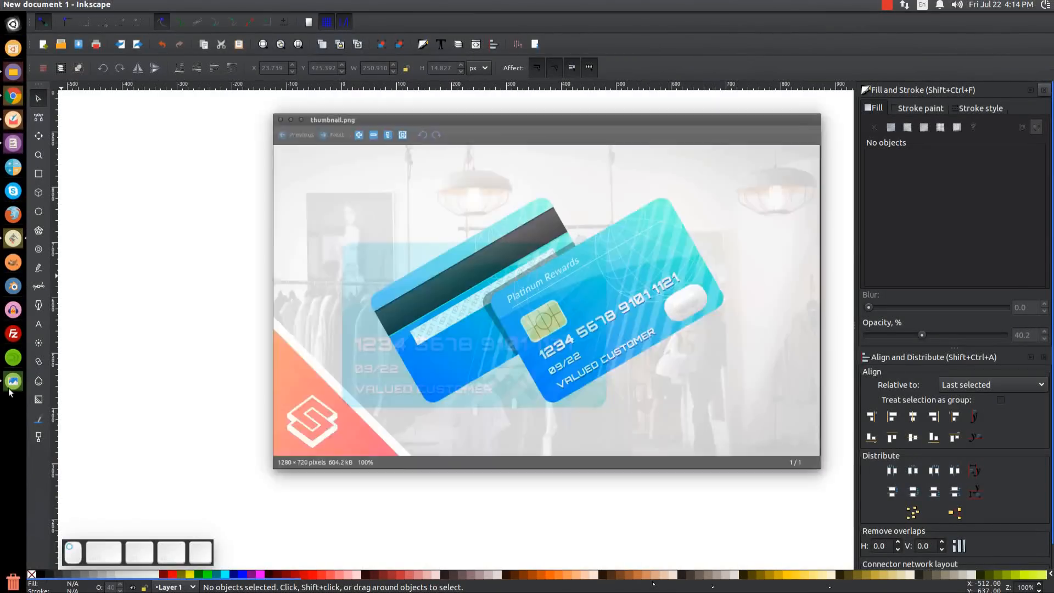
pyautogui.click(127, 364)
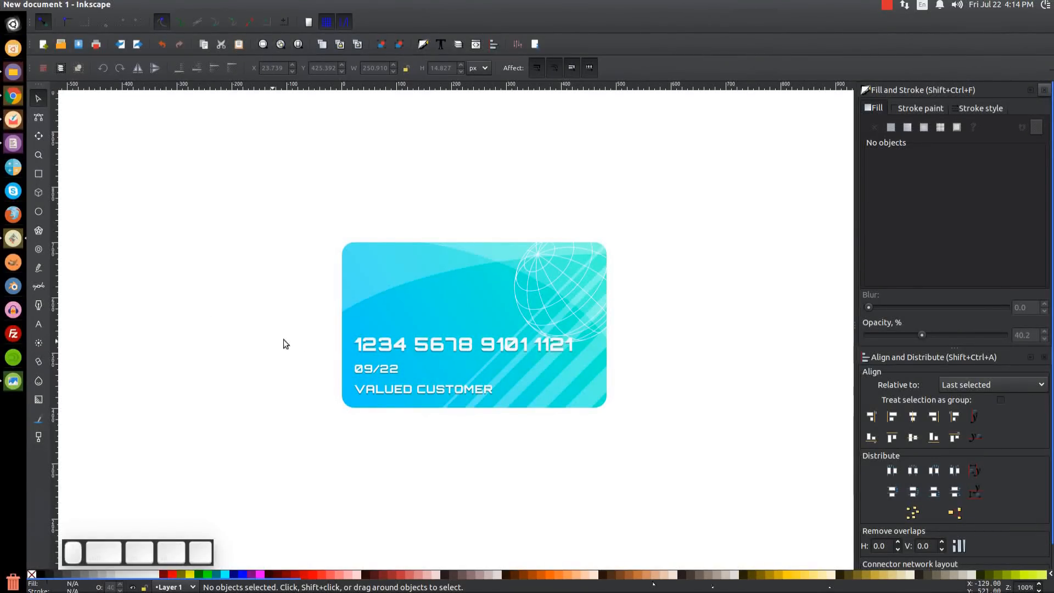
pyautogui.press('g')
pyautogui.click(448, 305)
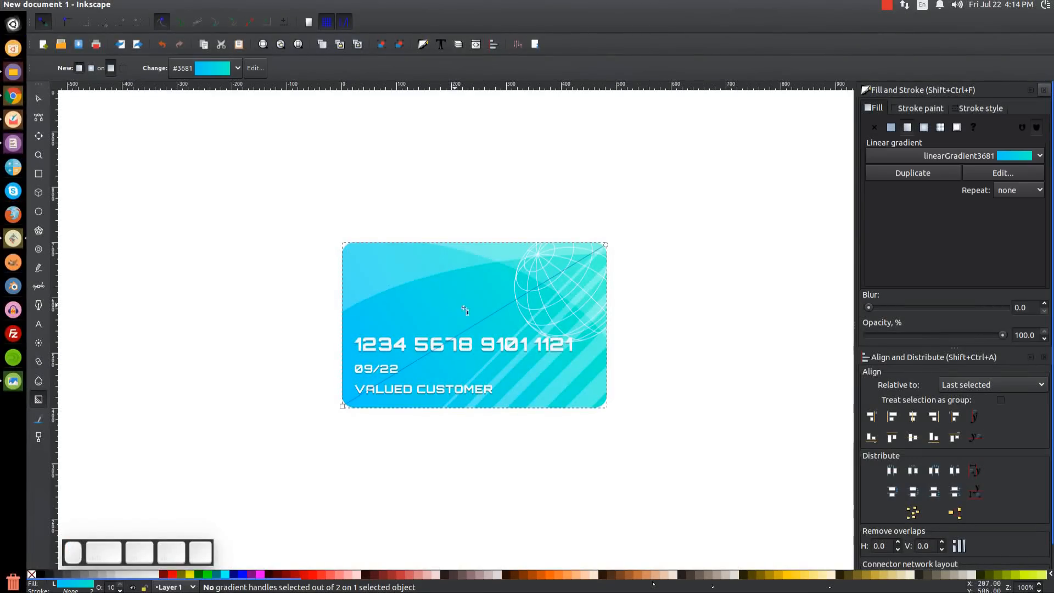
pyautogui.click(342, 406)
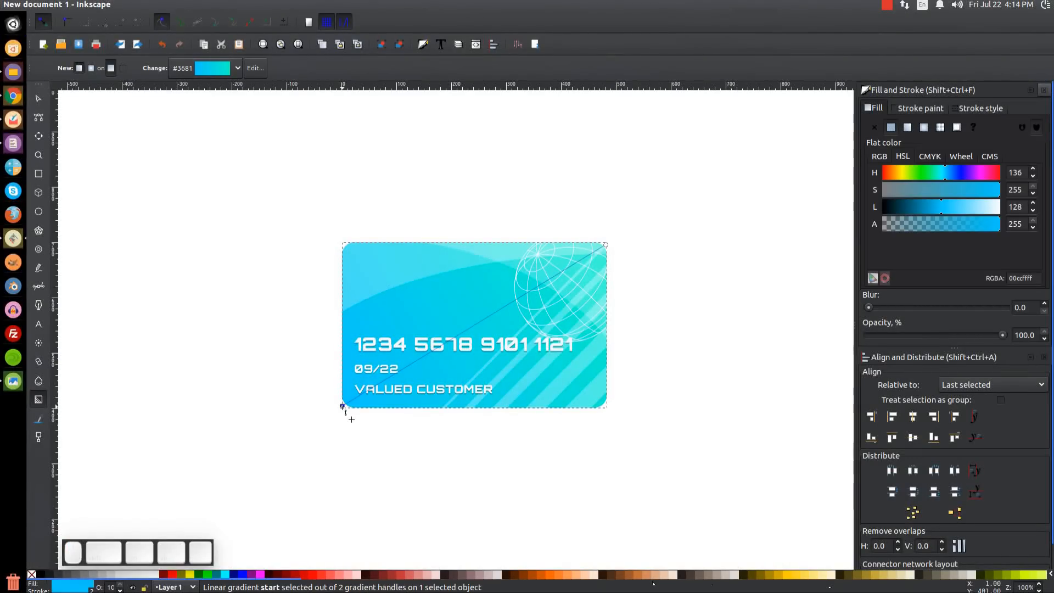
pyautogui.moveTo(946, 172); pyautogui.dragTo(953, 172)
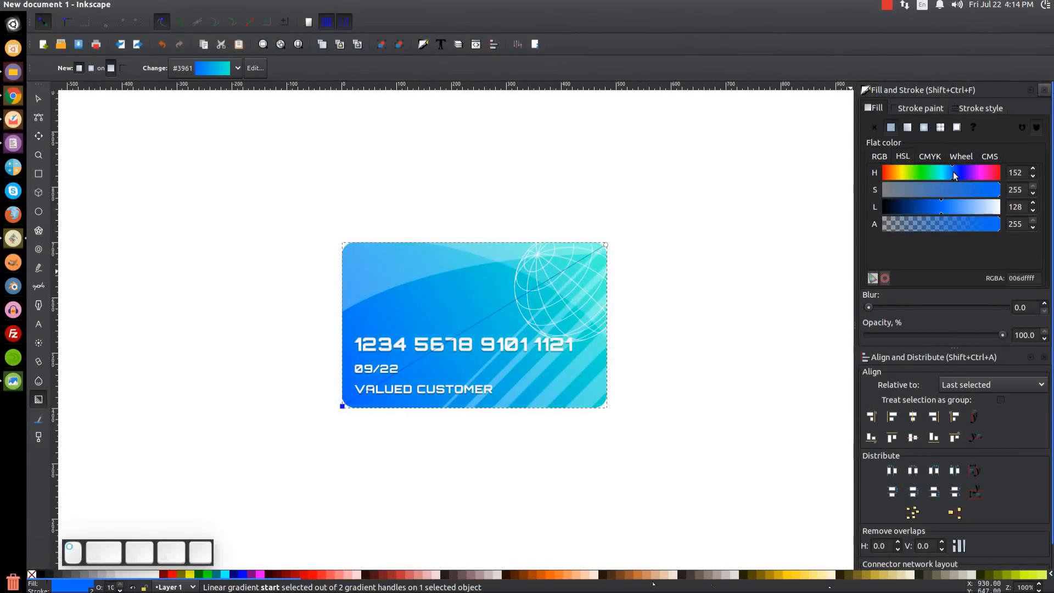
pyautogui.click(952, 172)
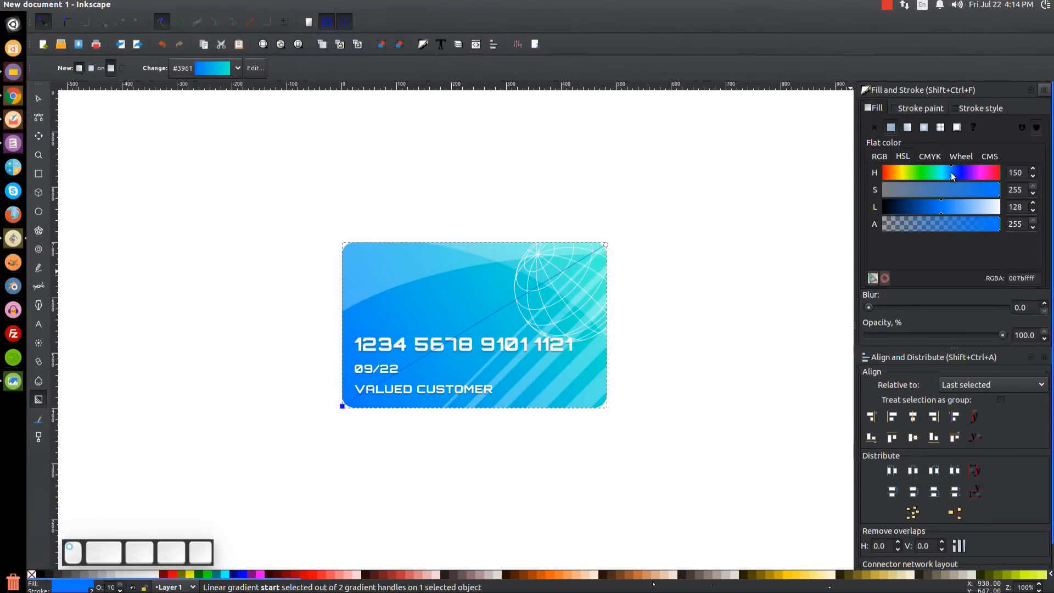
pyautogui.click(961, 190)
pyautogui.click(967, 190)
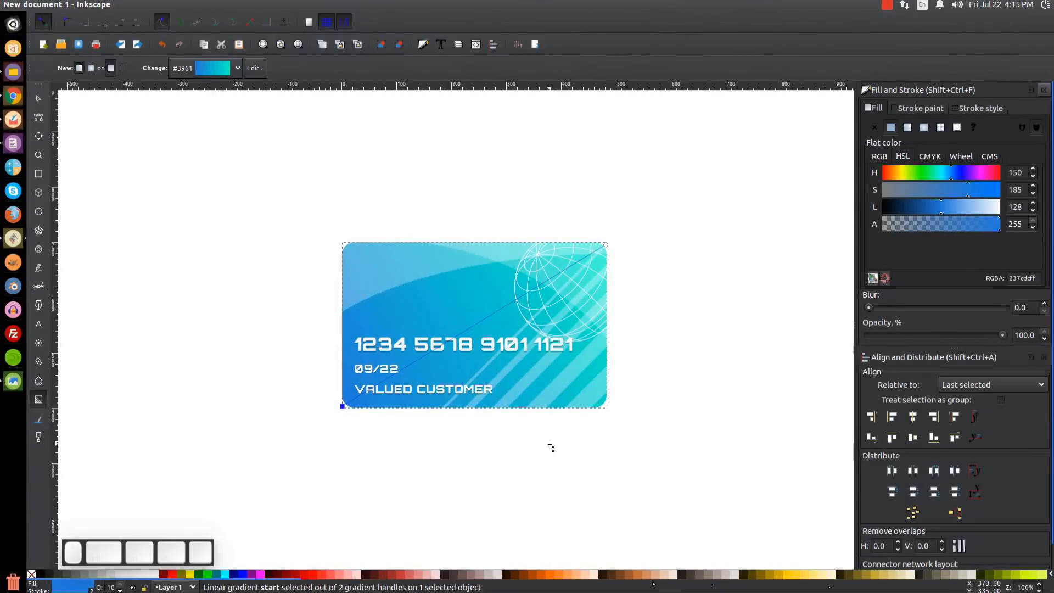
pyautogui.click(39, 98)
pyautogui.press('Escape')
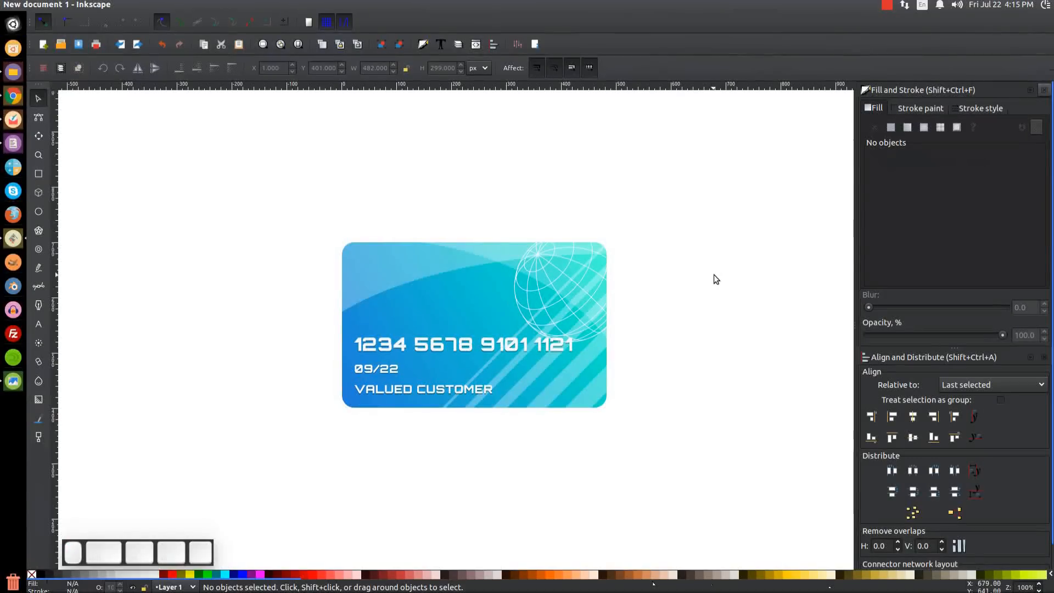
# Check the chip in the reference thumbnail and draw a chip rectangle about 97 by 58 px above the card number, at 100% opacity without a stroke.
pyautogui.click(13, 384)
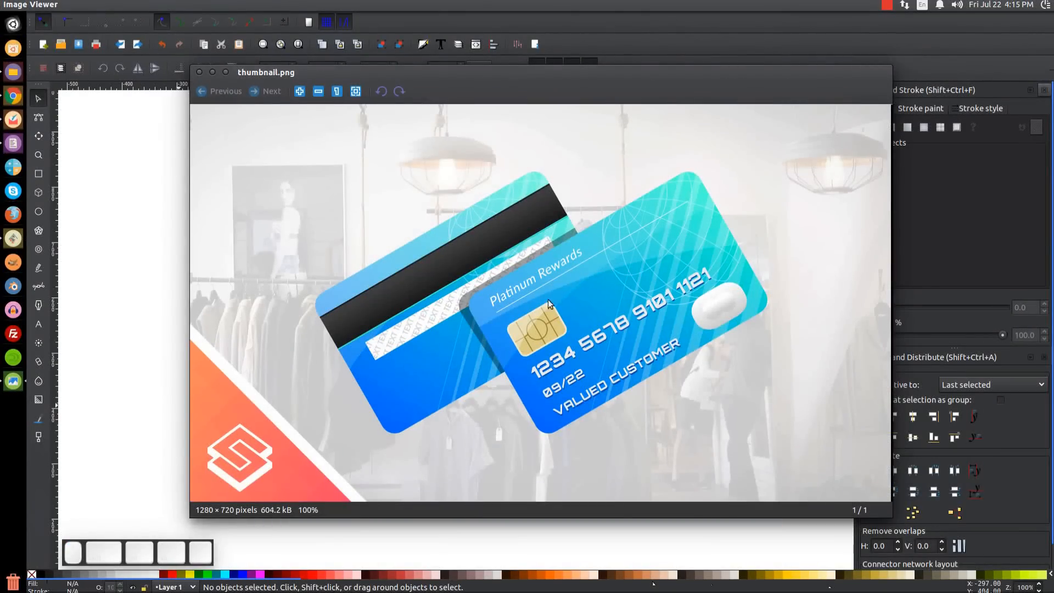
pyautogui.click(213, 72)
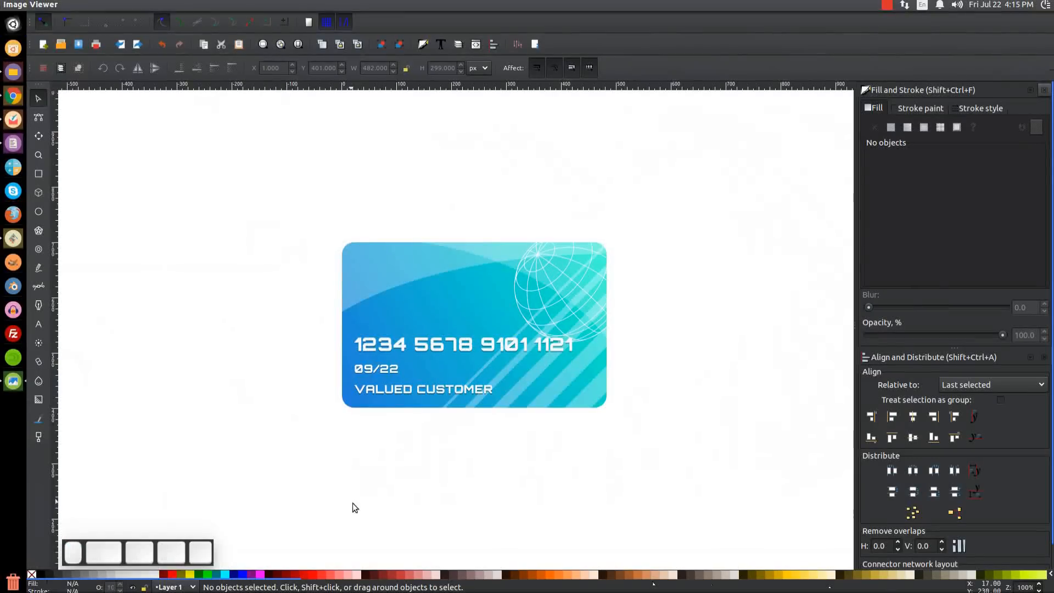
pyautogui.click(38, 174)
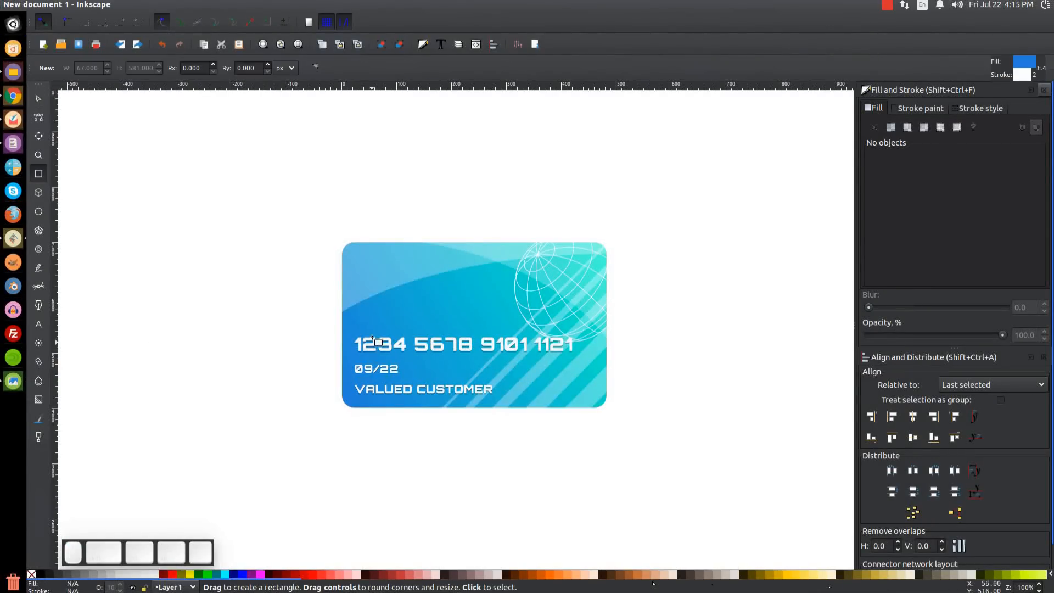
pyautogui.moveTo(358, 293); pyautogui.dragTo(412, 325)
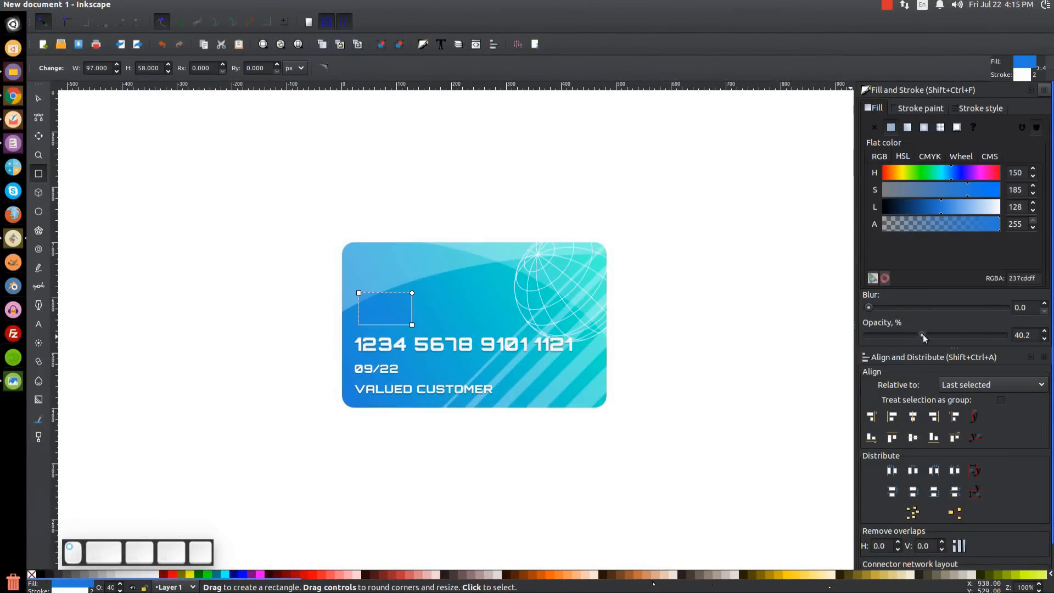
pyautogui.moveTo(923, 337); pyautogui.dragTo(1046, 336)
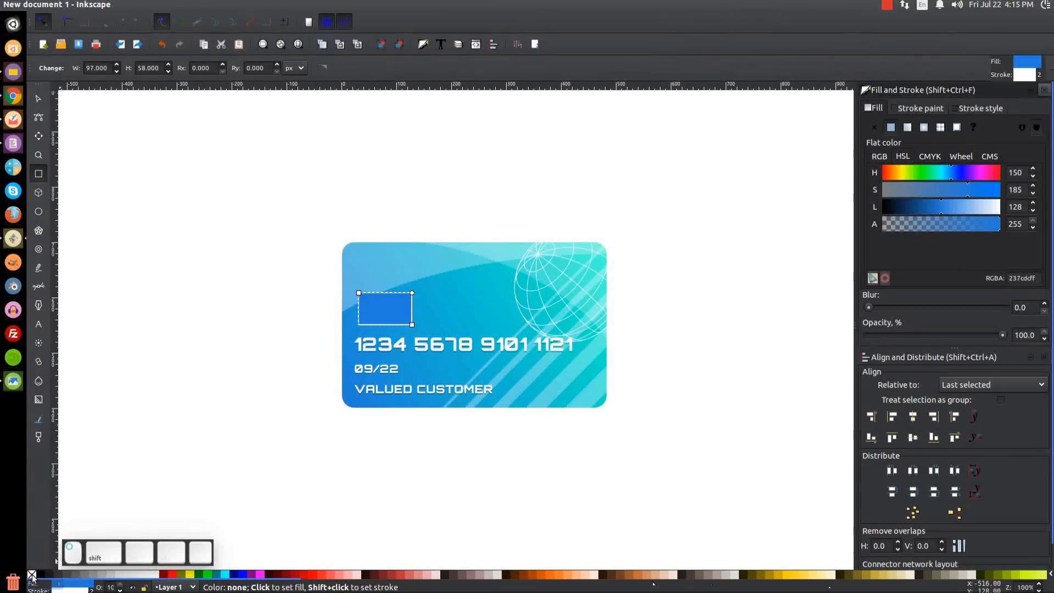
pyautogui.keyDown('shift'); pyautogui.click(32, 577); pyautogui.keyUp('shift')
# Round the chip rectangle's corners with a 14 px radius and convert it to a path.
pyautogui.moveTo(413, 294); pyautogui.dragTo(422, 301)
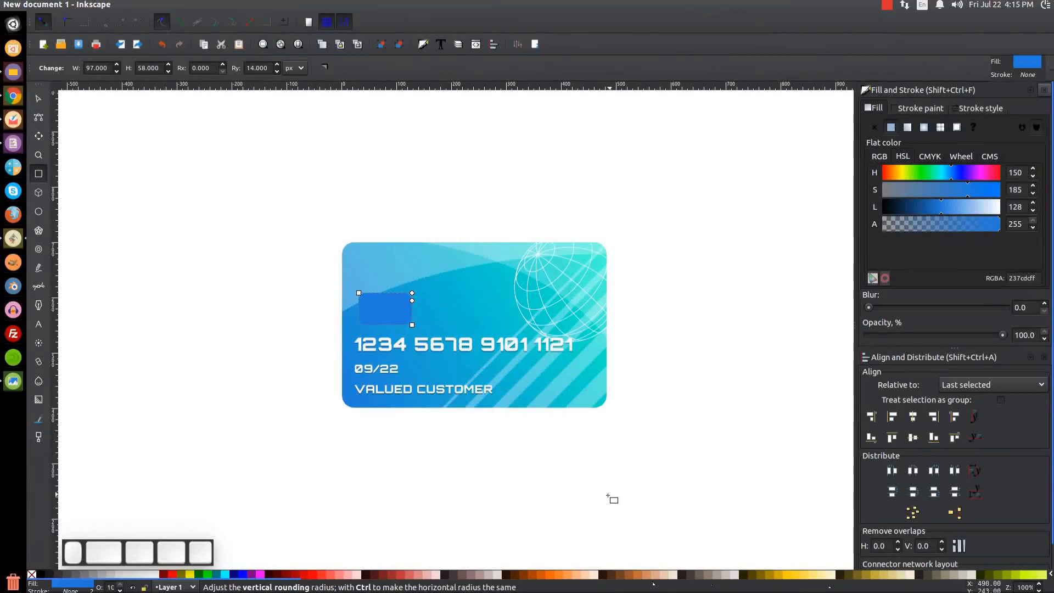
pyautogui.click(178, 7)
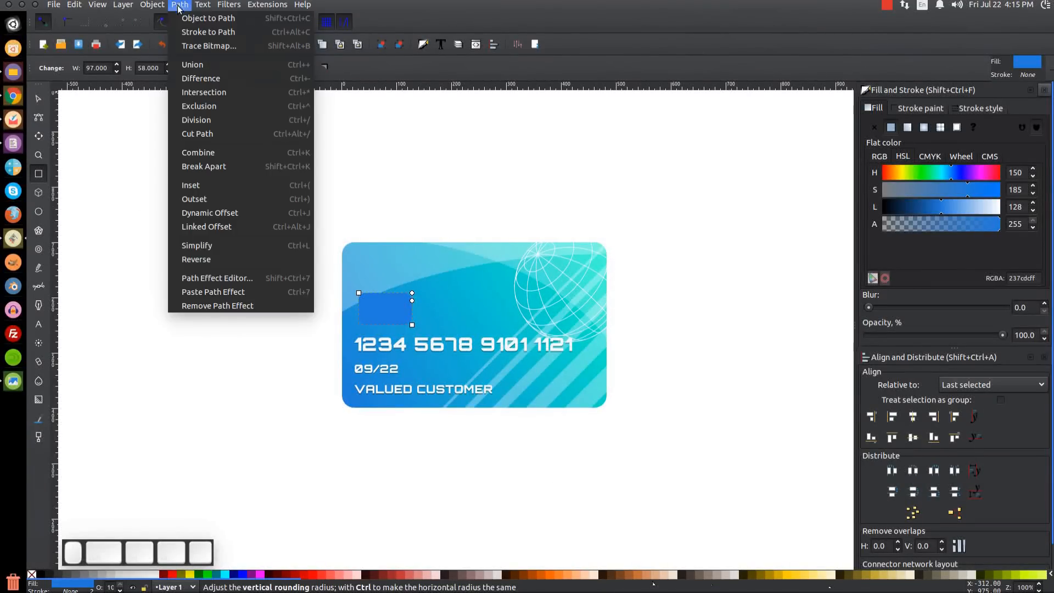
pyautogui.click(203, 12)
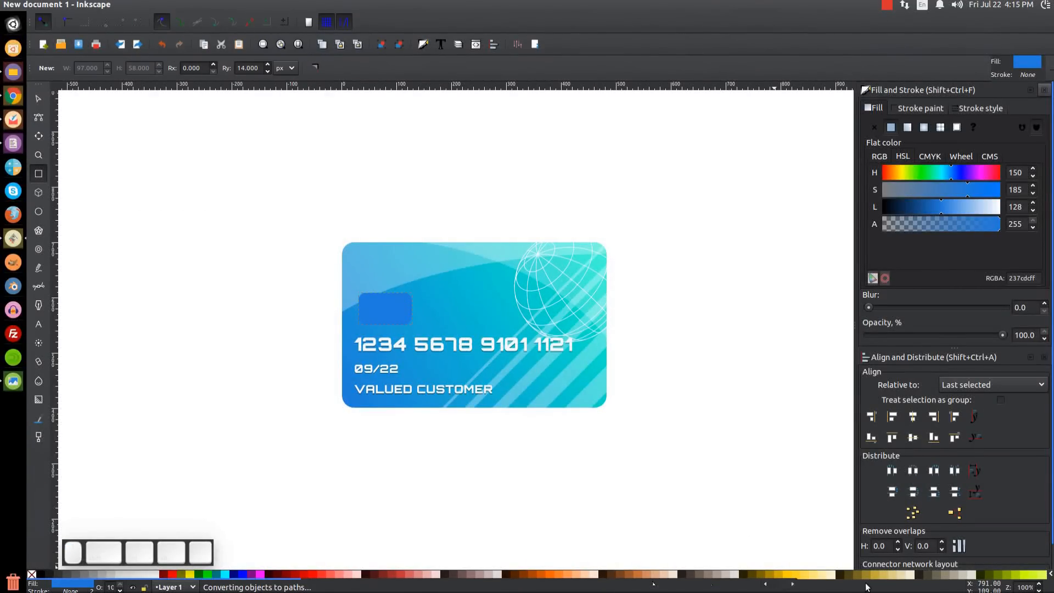
# Fill the chip with the tan-gold palette color decd87.
pyautogui.hscroll(5, 767, 581)
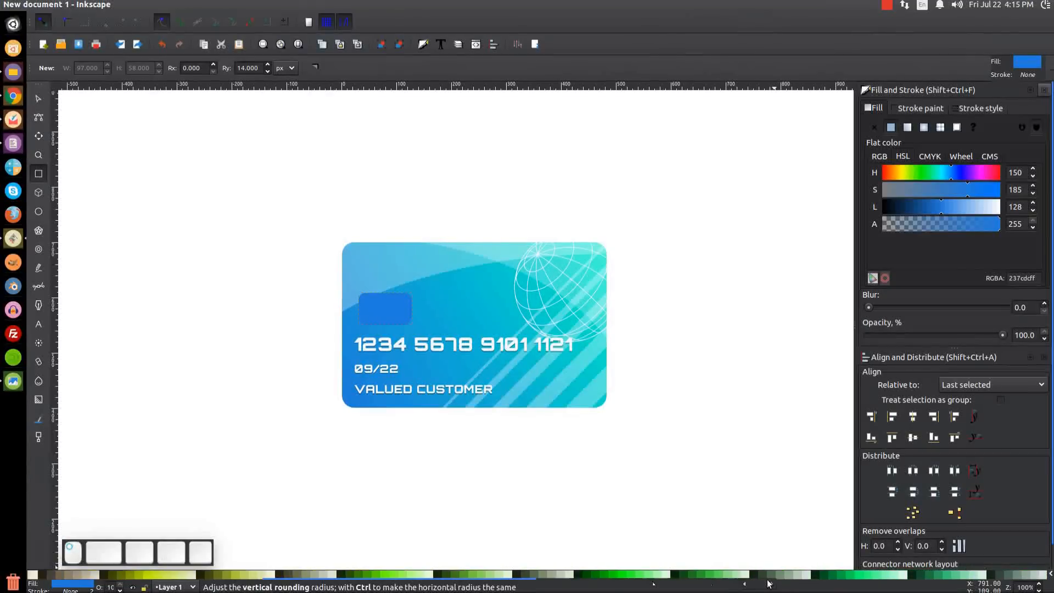
pyautogui.moveTo(803, 589); pyautogui.dragTo(349, 588)
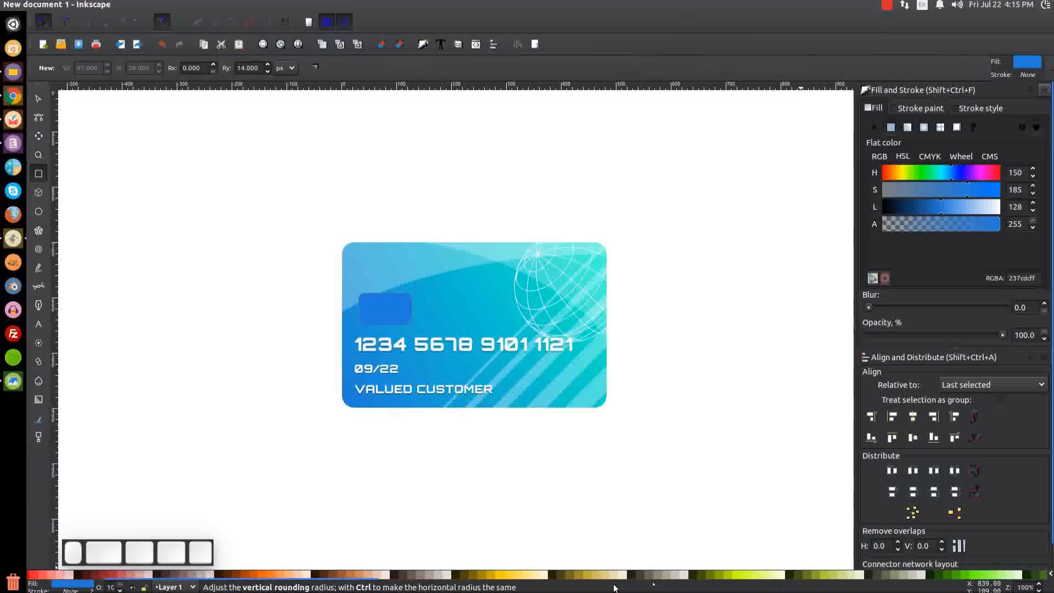
pyautogui.click(678, 574)
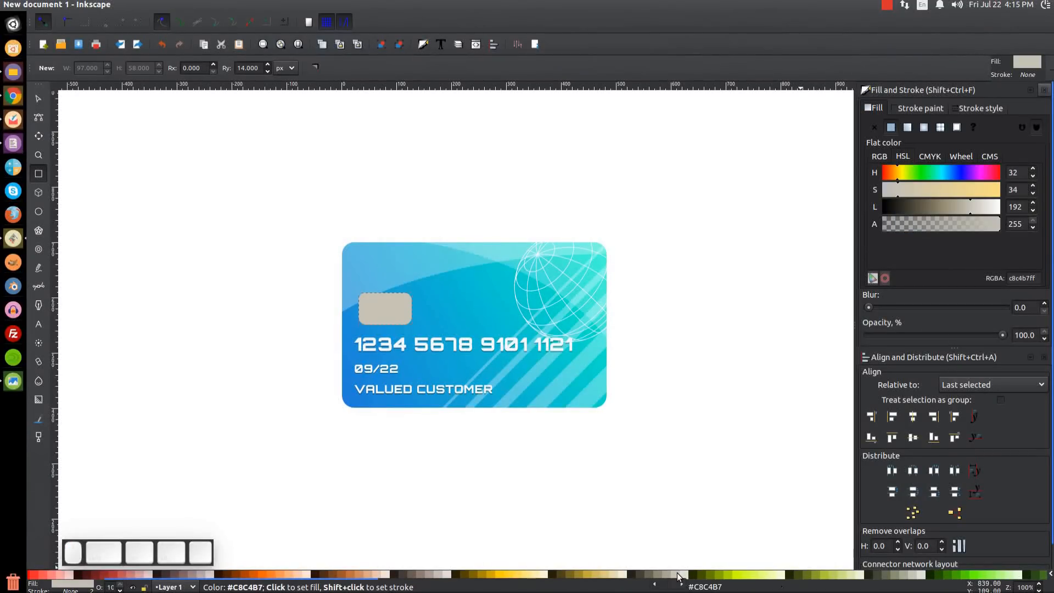
pyautogui.click(602, 574)
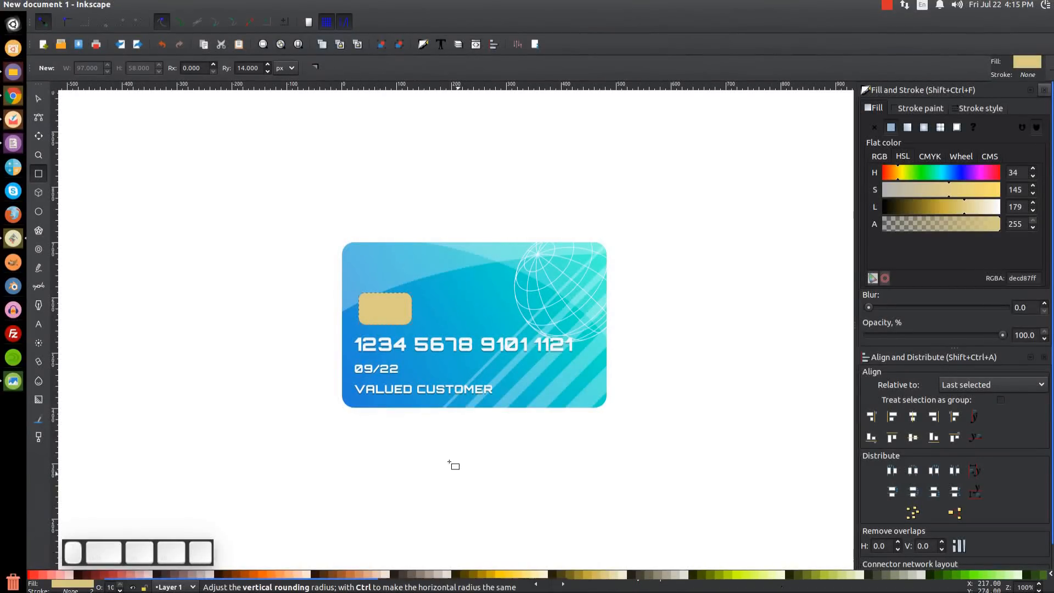
# Create a linked offset of the chip, lighten its fill to lightness 221 and expand it slightly into a thin cream border.
pyautogui.click(38, 100)
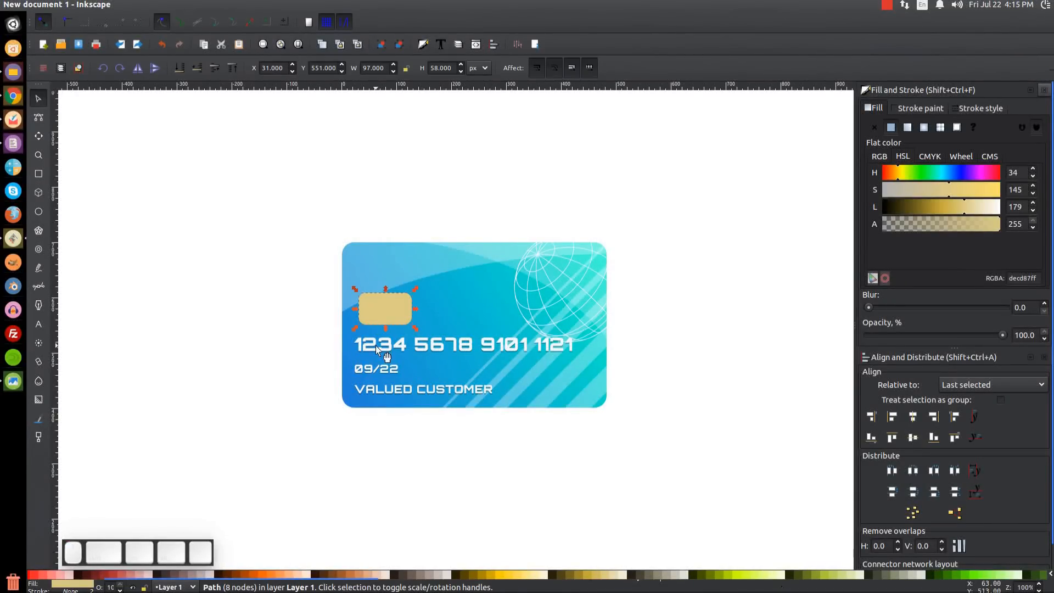
pyautogui.press('+')
pyautogui.press('=')
pyautogui.moveTo(267, 299); pyautogui.dragTo(372, 324)
pyautogui.press('=')
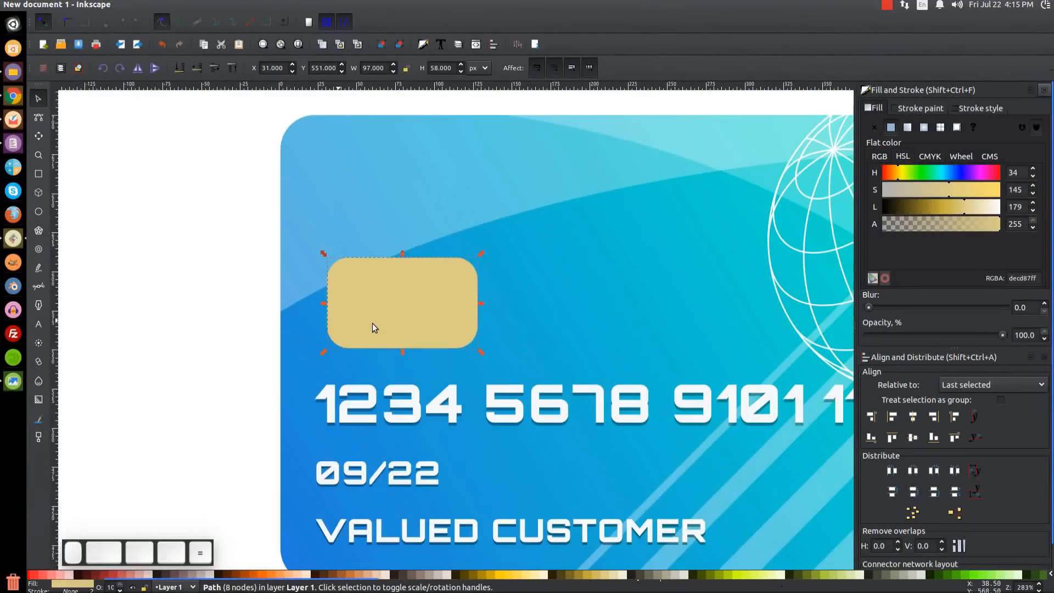
pyautogui.click(180, 5)
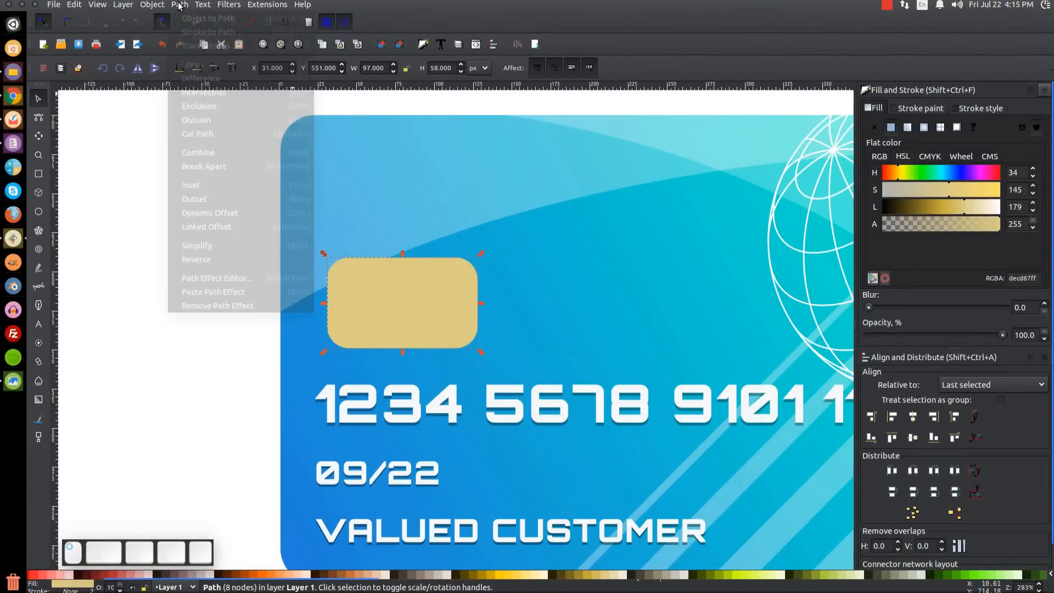
pyautogui.click(209, 227)
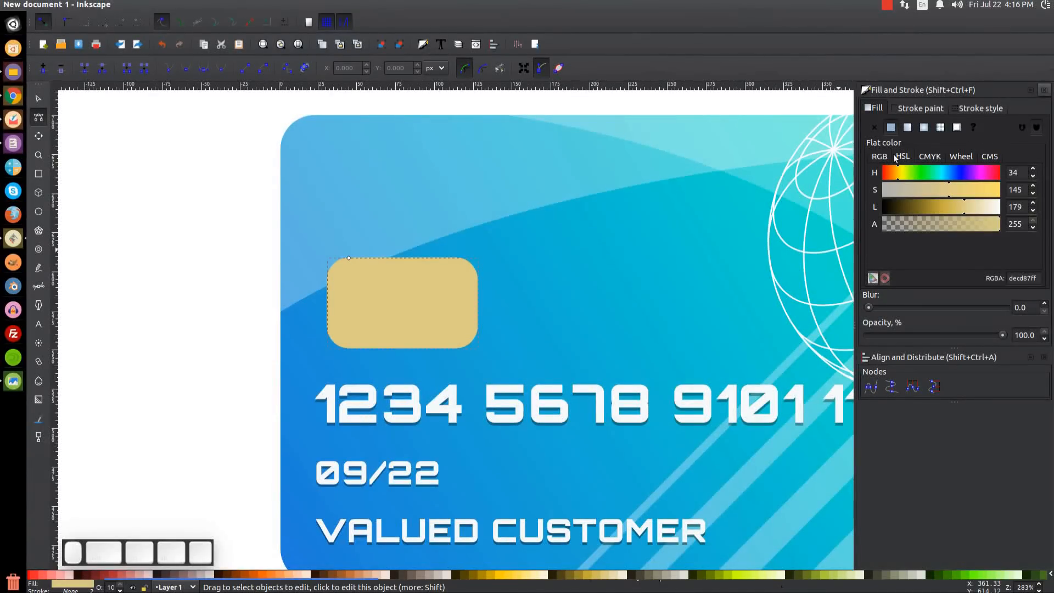
pyautogui.moveTo(963, 205); pyautogui.dragTo(983, 206)
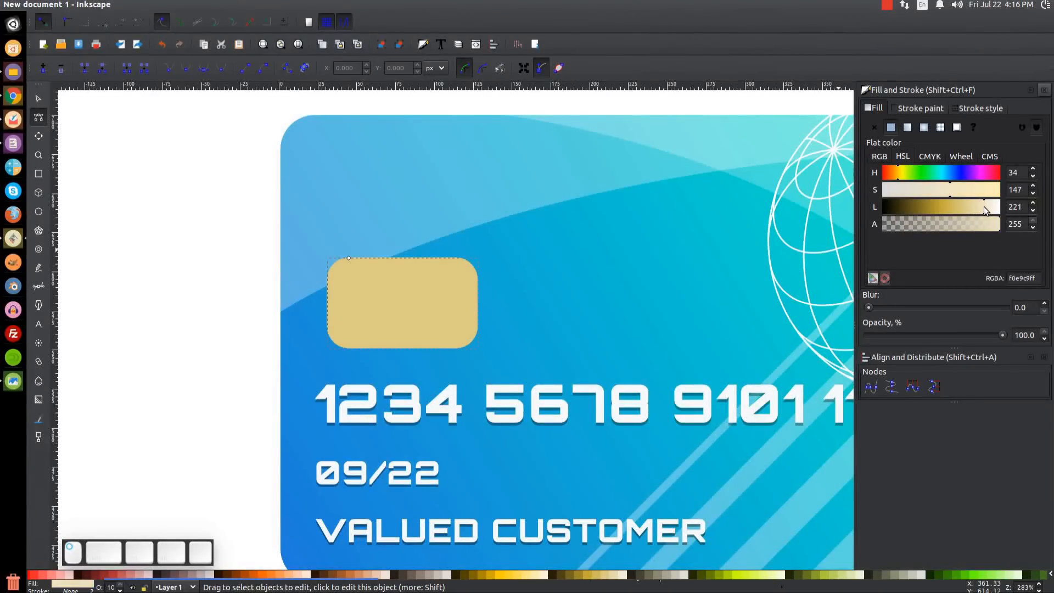
pyautogui.moveTo(348, 257); pyautogui.dragTo(354, 254)
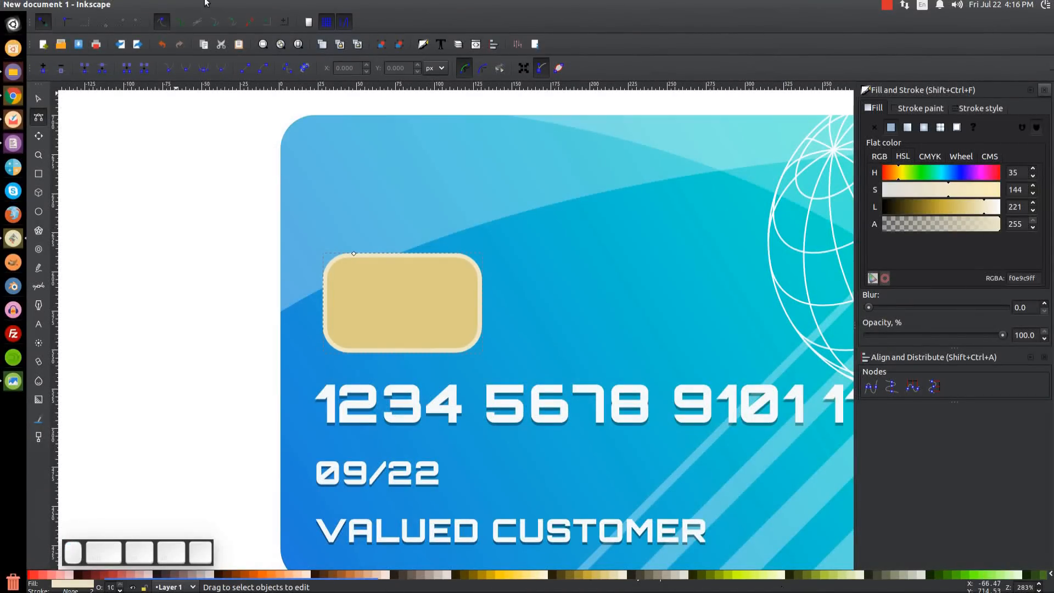
# Convert the chip's cream offset border to a path.
pyautogui.click(180, 5)
pyautogui.click(209, 18)
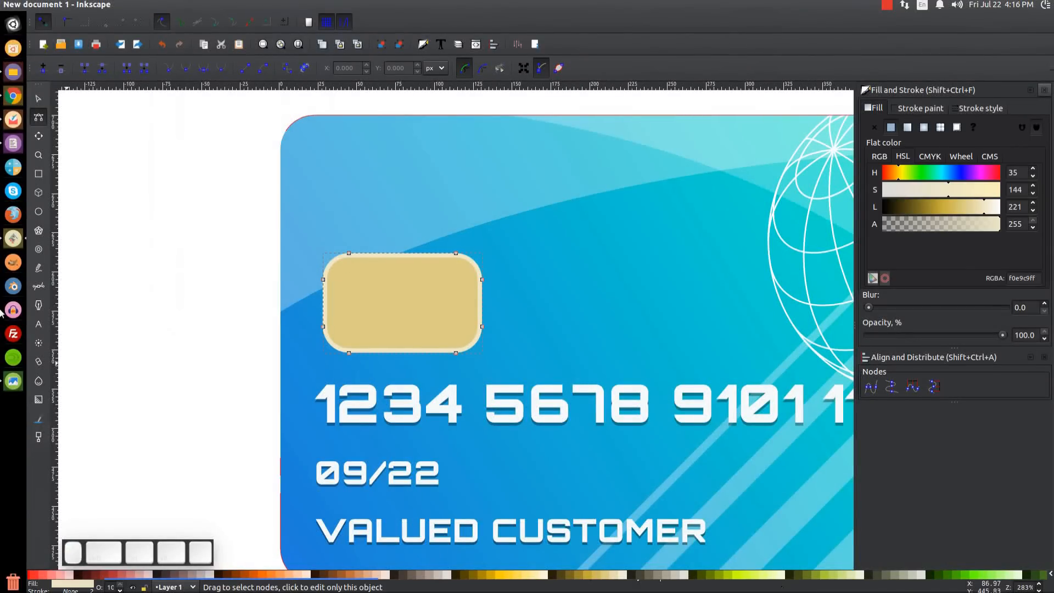
pyautogui.click(38, 98)
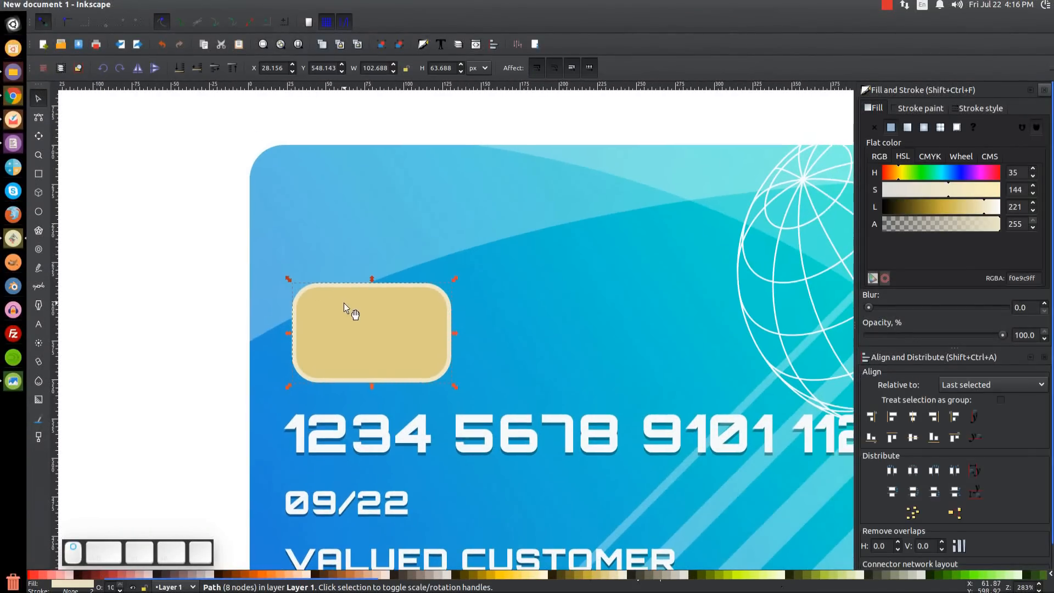
# Check the chip lines in the reference thumbnail and draw a square-cornered vertical strip about 5 by 111 px across the chip's left part.
pyautogui.press('1')
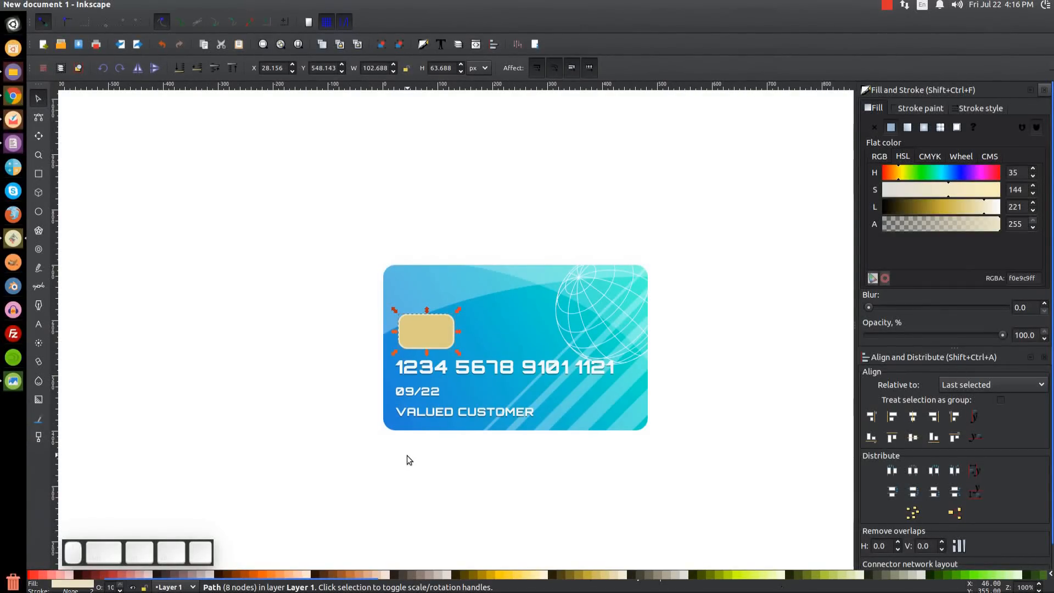
pyautogui.click(17, 384)
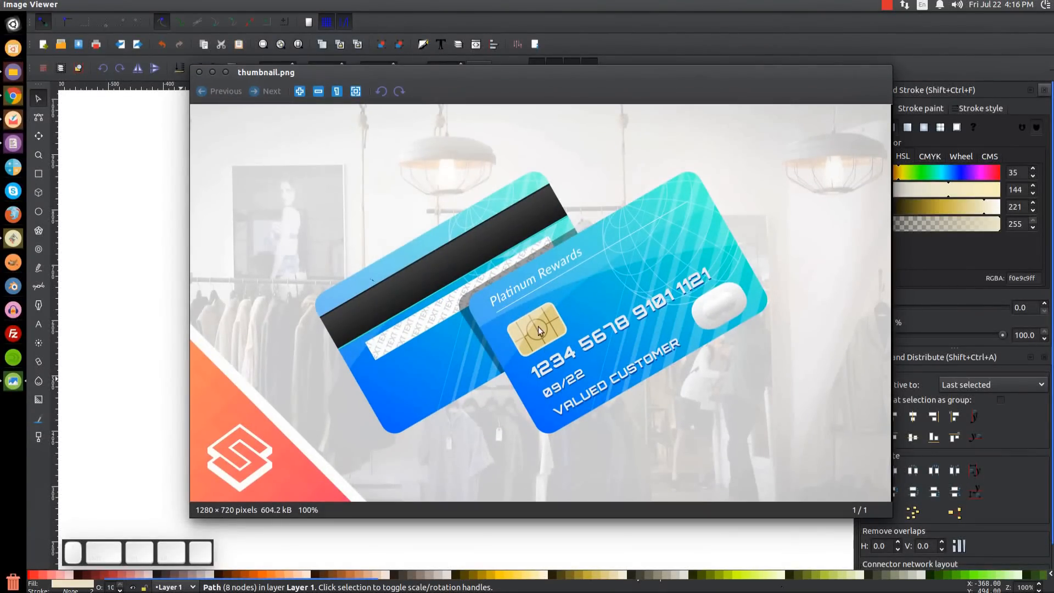
pyautogui.click(212, 72)
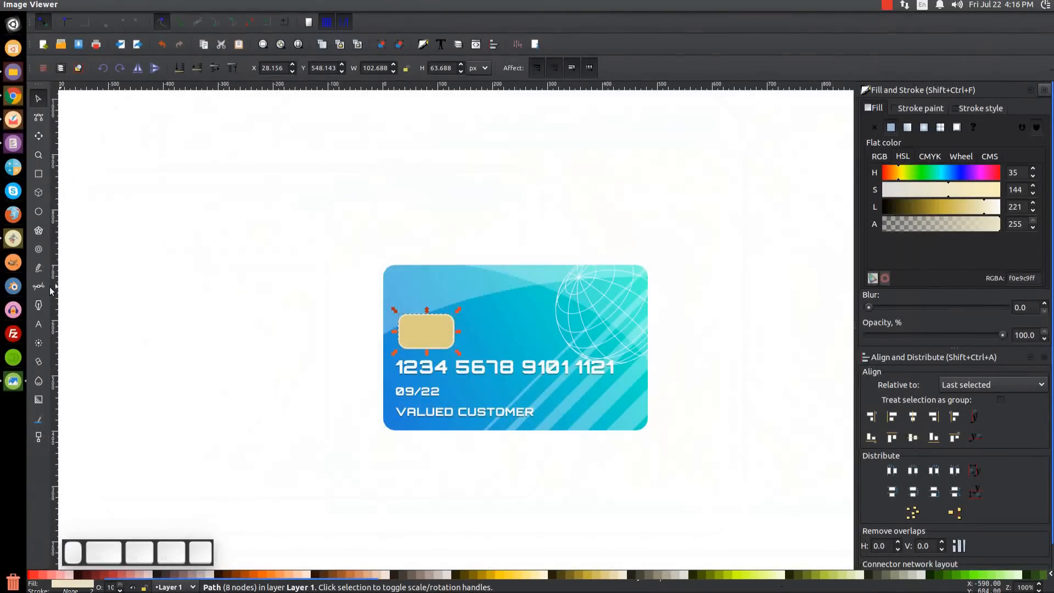
pyautogui.click(39, 173)
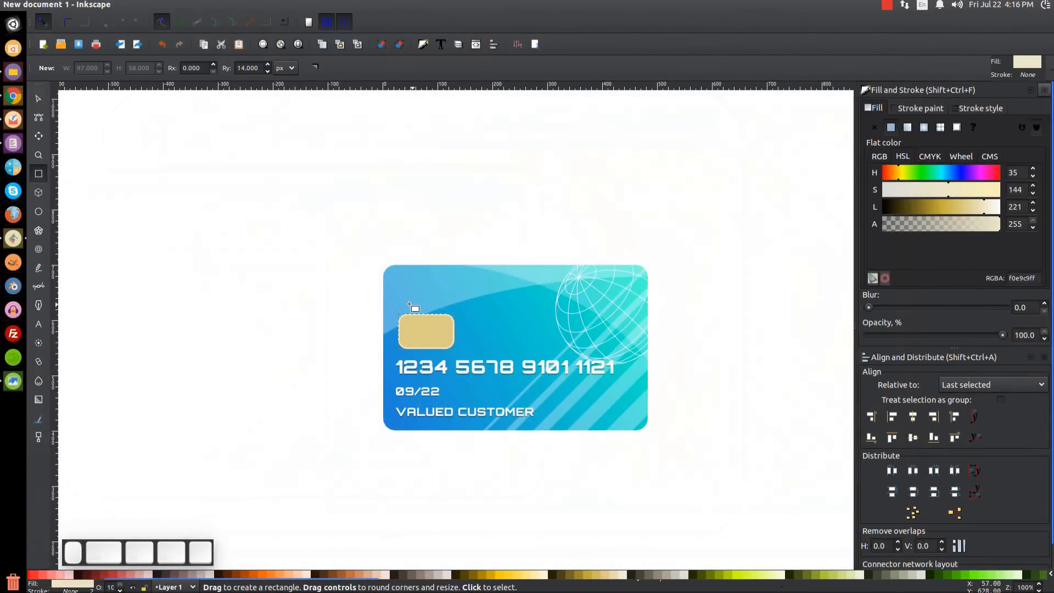
pyautogui.moveTo(410, 303); pyautogui.dragTo(414, 361)
pyautogui.press('+')
pyautogui.press('+')
pyautogui.press('+')
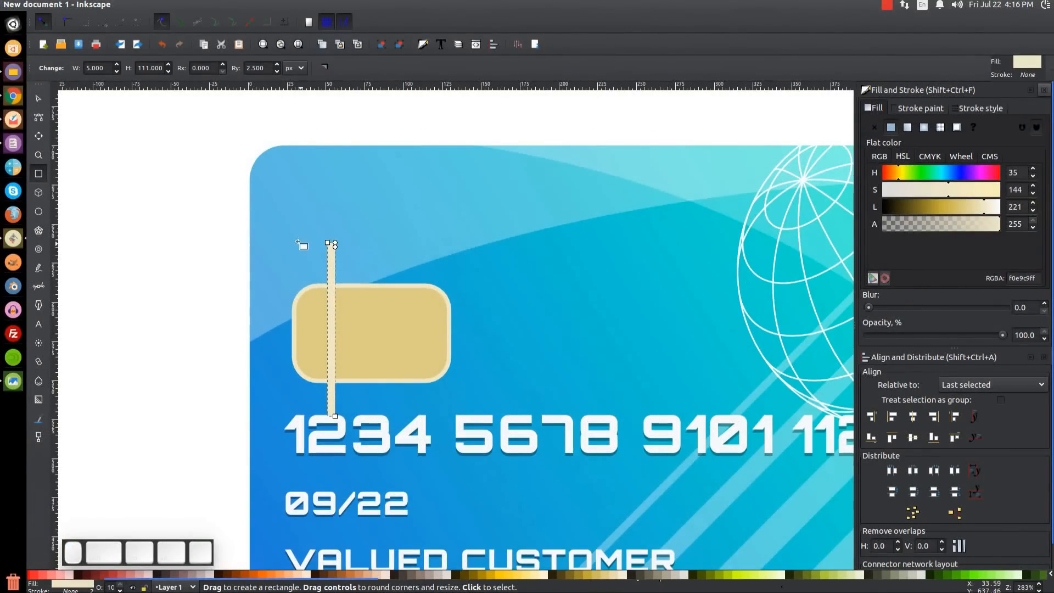
pyautogui.click(321, 68)
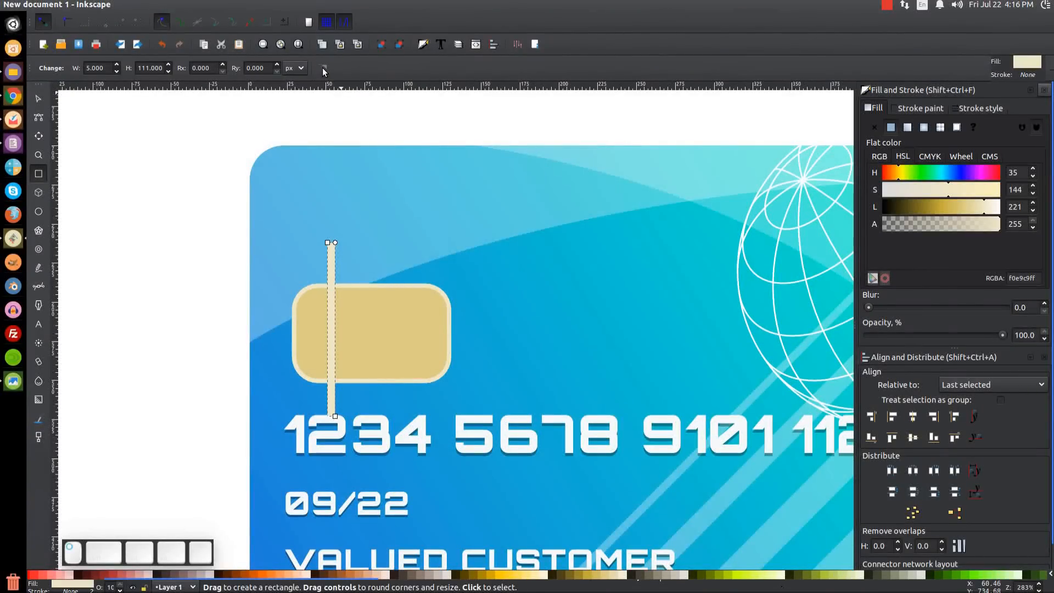
# Darken the vertical strip's fill to lightness 94 and narrow the strip to about 1.8 px.
pyautogui.click(34, 100)
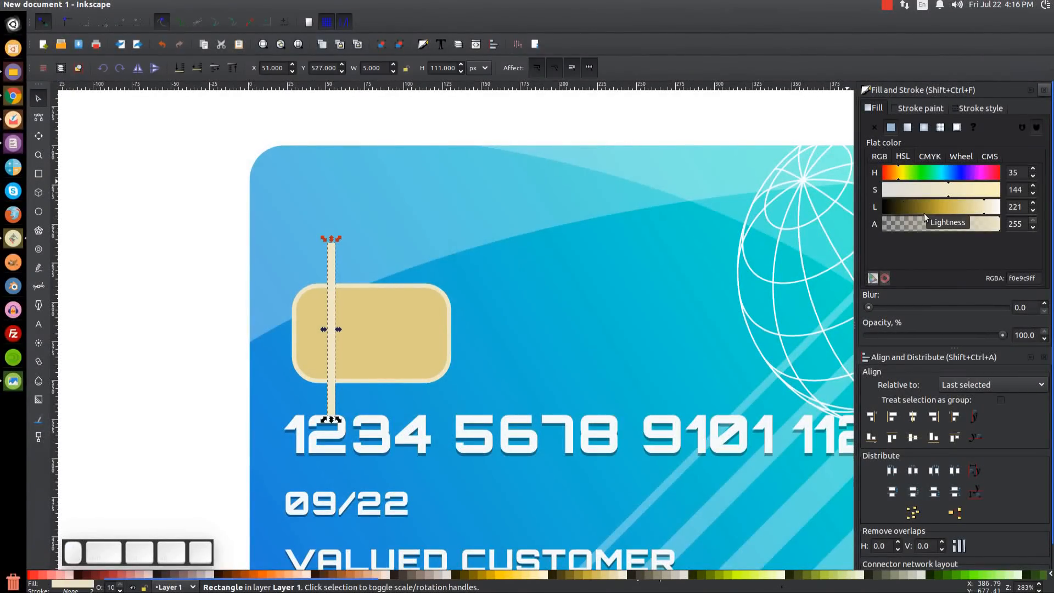
pyautogui.moveTo(985, 204); pyautogui.dragTo(950, 205)
pyautogui.moveTo(932, 206); pyautogui.dragTo(927, 205)
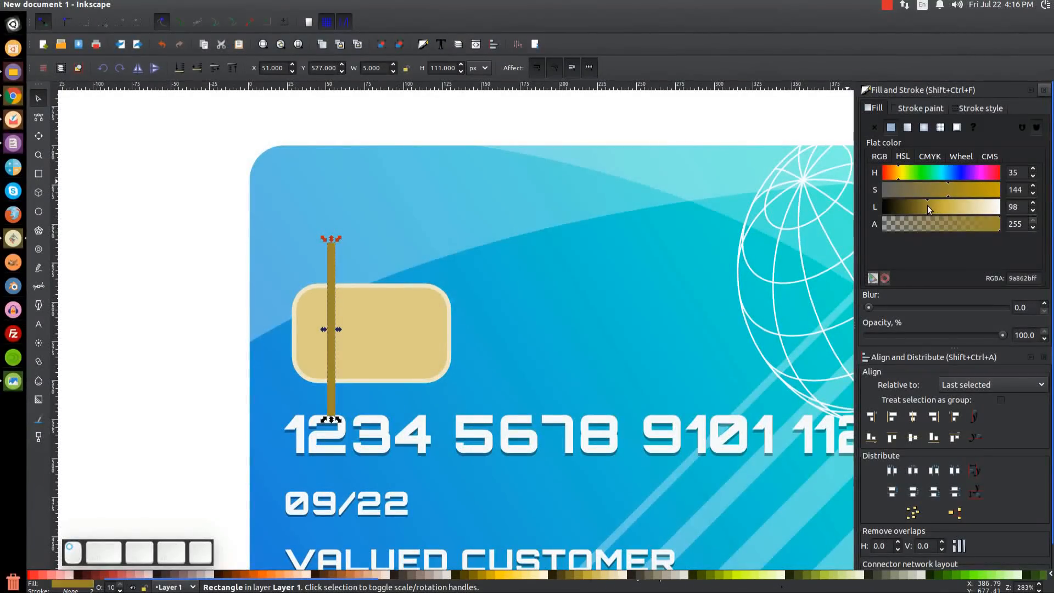
pyautogui.moveTo(334, 327); pyautogui.dragTo(333, 329)
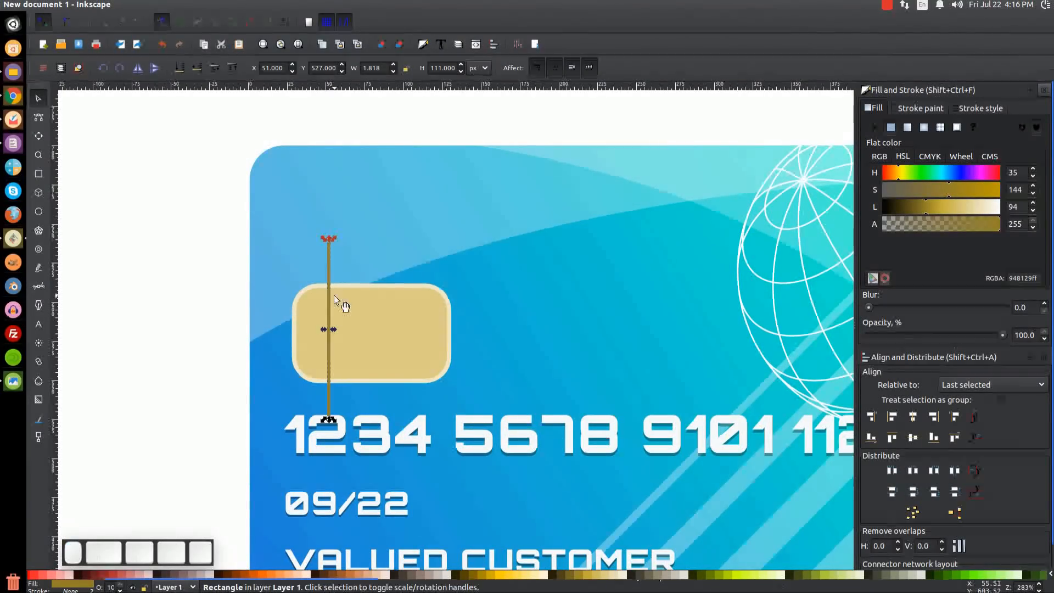
# Duplicate the thin vertical strip twice, moving the copies straight across the chip to about X 77.2 px and X 106.2 px.
pyautogui.rightClick(327, 268)
pyautogui.click(358, 356)
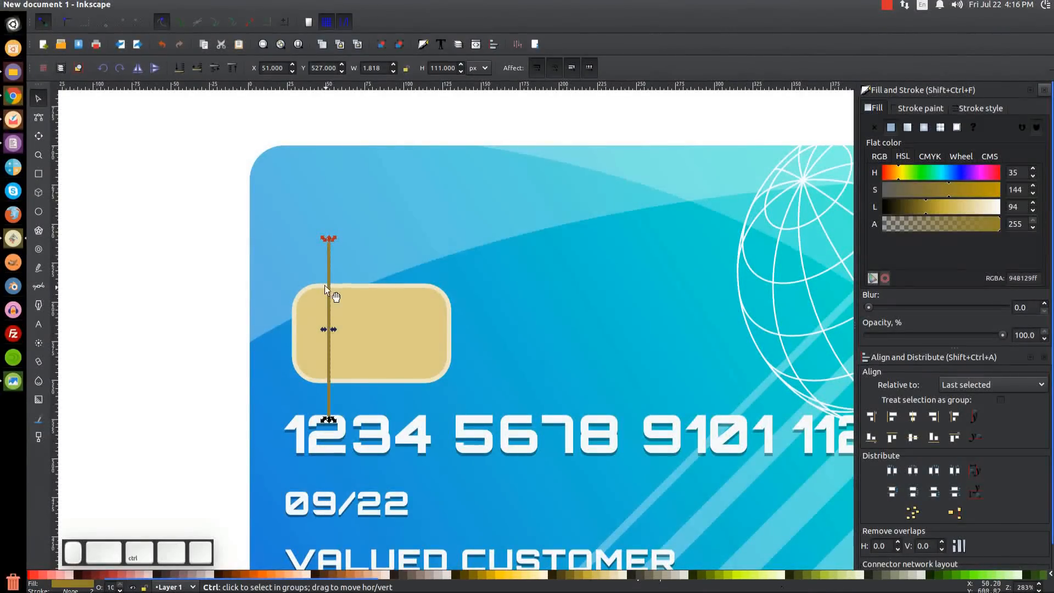
pyautogui.moveTo(328, 284); pyautogui.dragTo(370, 289)
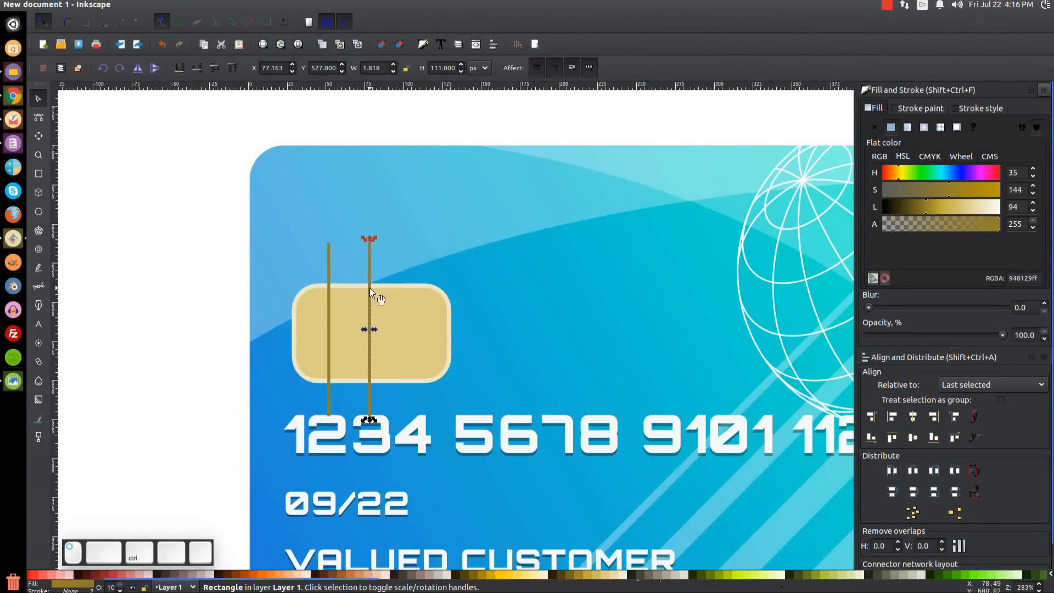
pyautogui.press('ctrl')
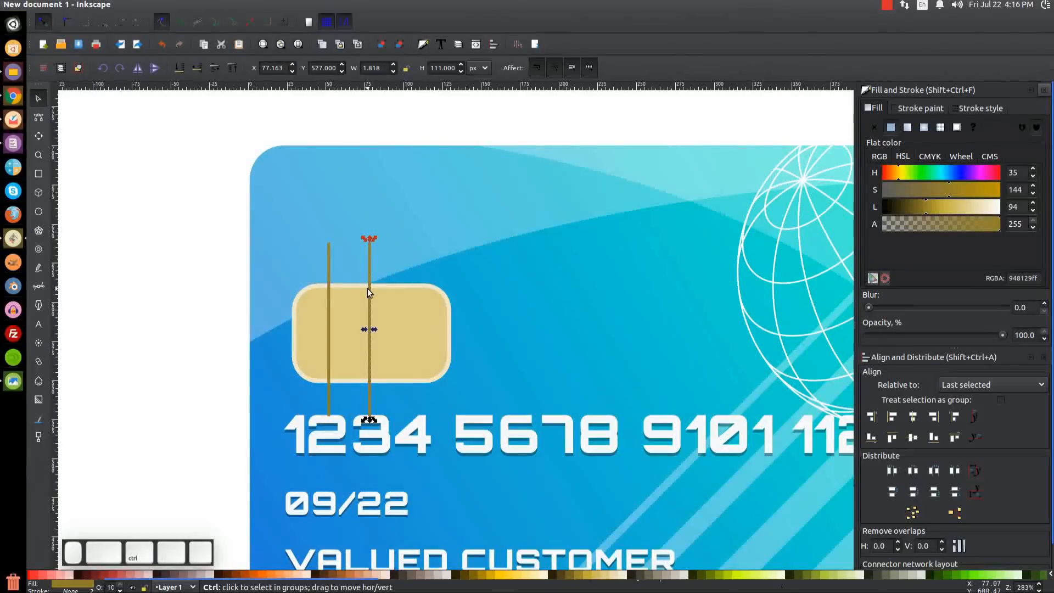
pyautogui.hotkey('ctrl', 'd')
pyautogui.moveTo(369, 289); pyautogui.dragTo(417, 290)
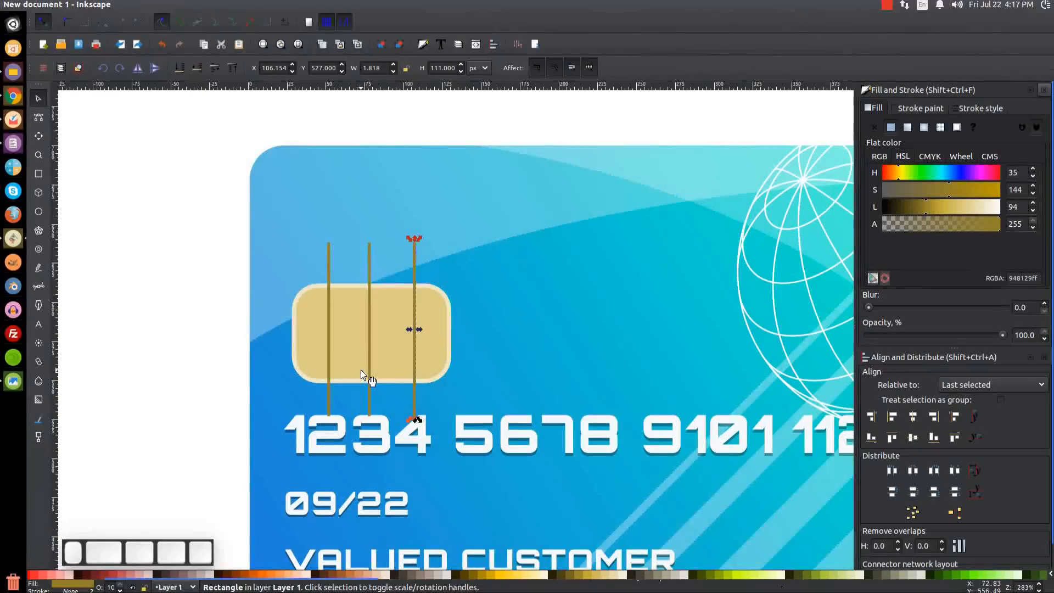
# Distribute the three vertical strips with equal horizontal gaps and union them into one path.
pyautogui.press('shift')
pyautogui.keyDown('shift'); pyautogui.click(368, 259); pyautogui.keyUp('shift')
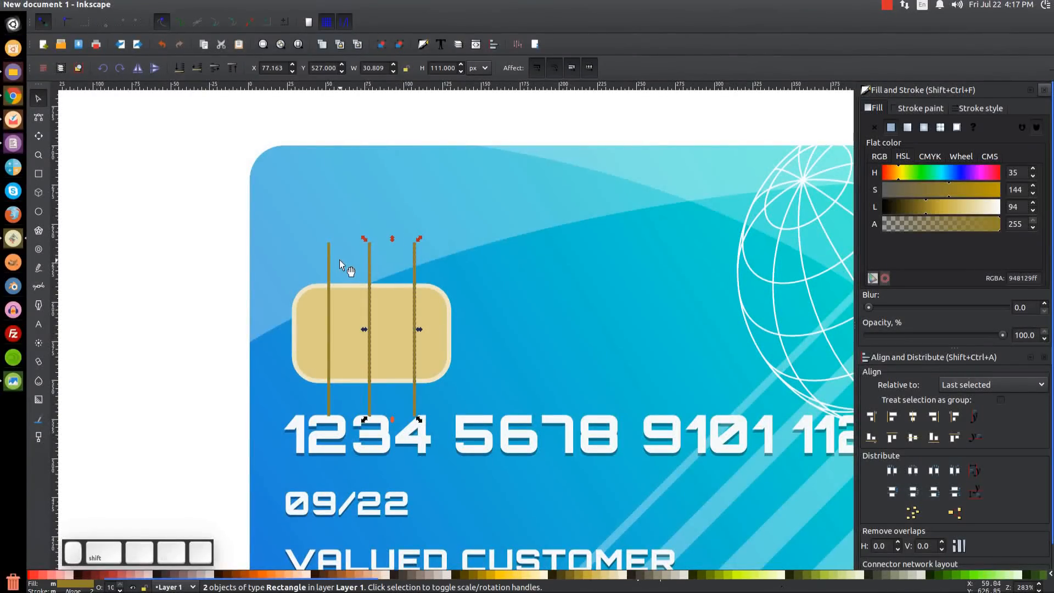
pyautogui.keyDown('shift'); pyautogui.click(328, 261); pyautogui.keyUp('shift')
pyautogui.click(956, 475)
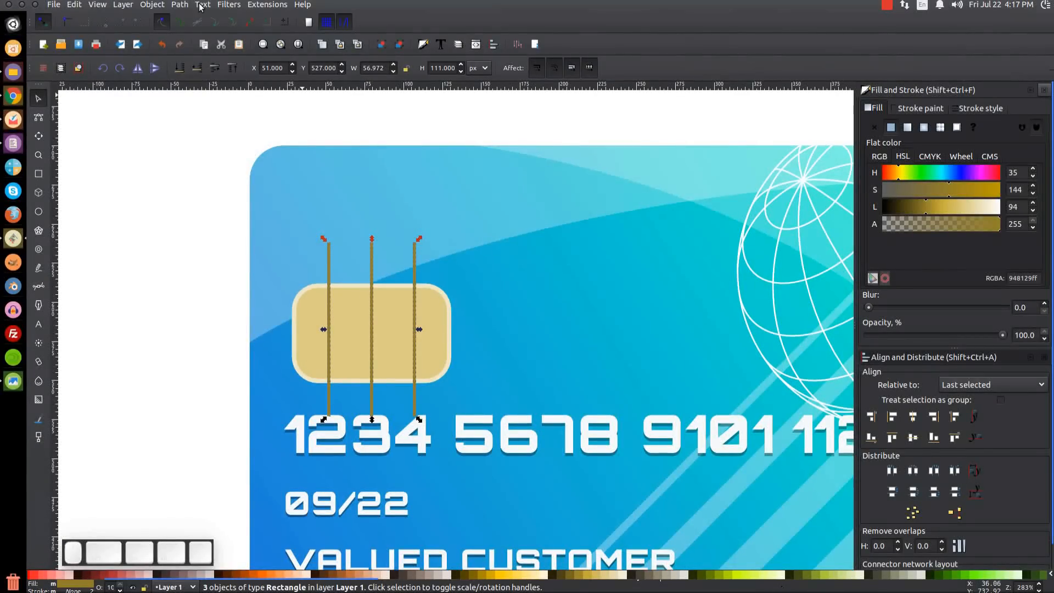
pyautogui.click(178, 5)
pyautogui.click(192, 65)
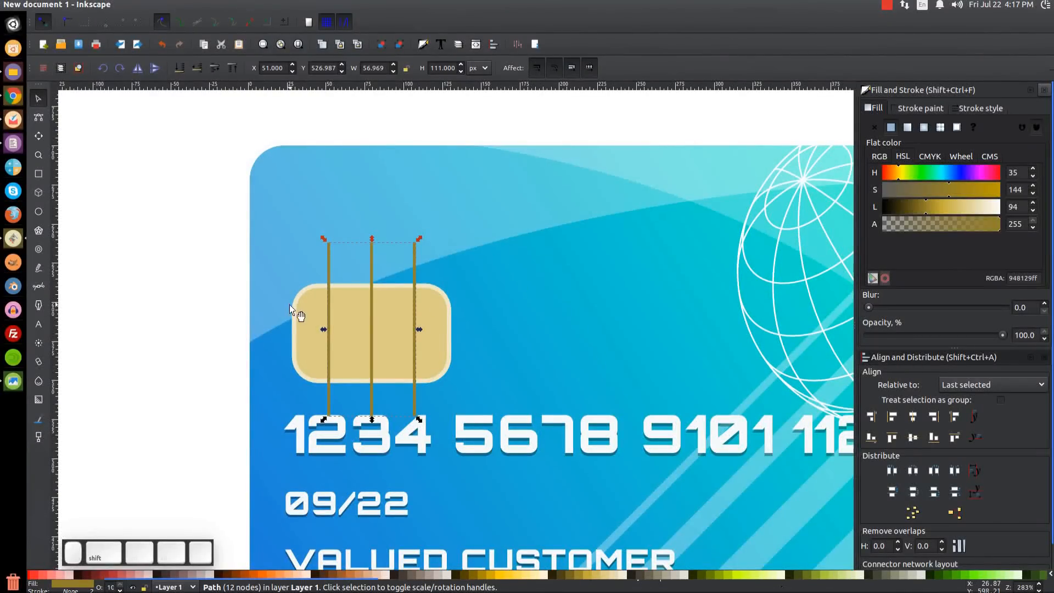
# Centre the three vertical bars on the gold chip.
pyautogui.keyDown('shift'); pyautogui.click(321, 305); pyautogui.keyUp('shift')
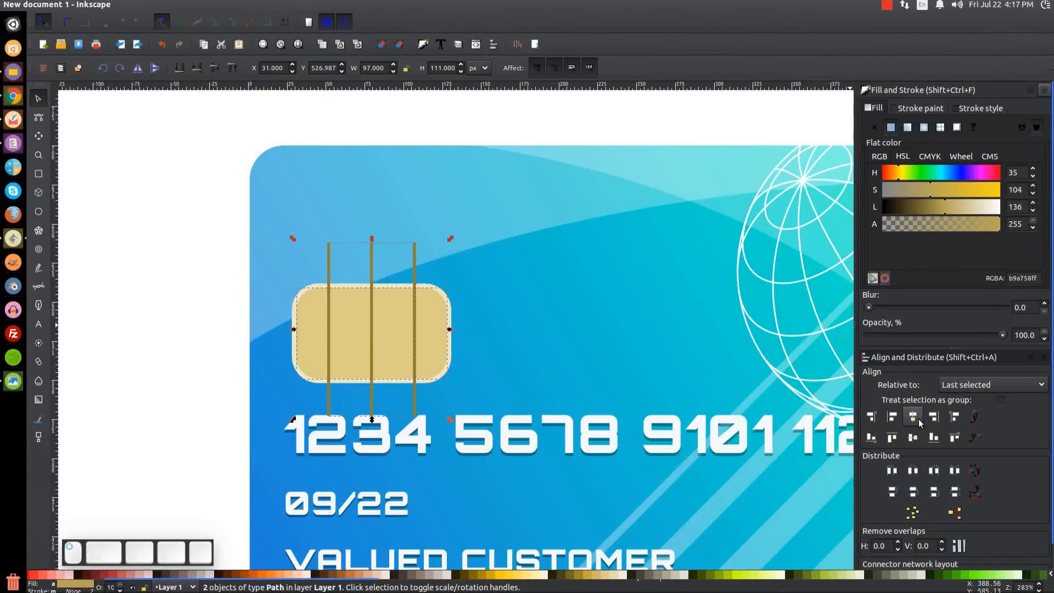
pyautogui.click(914, 437)
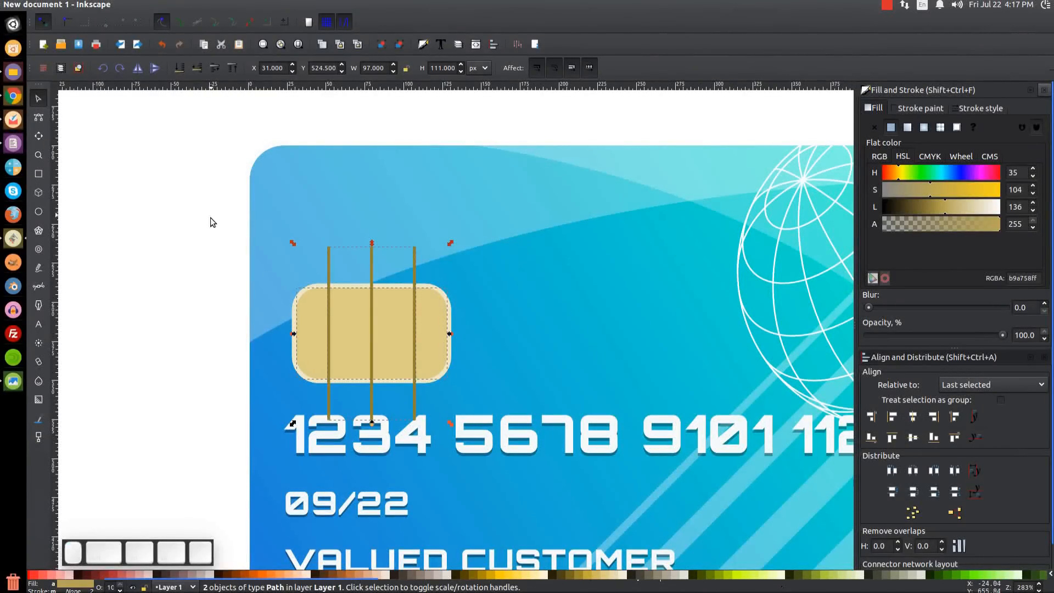
pyautogui.click(163, 257)
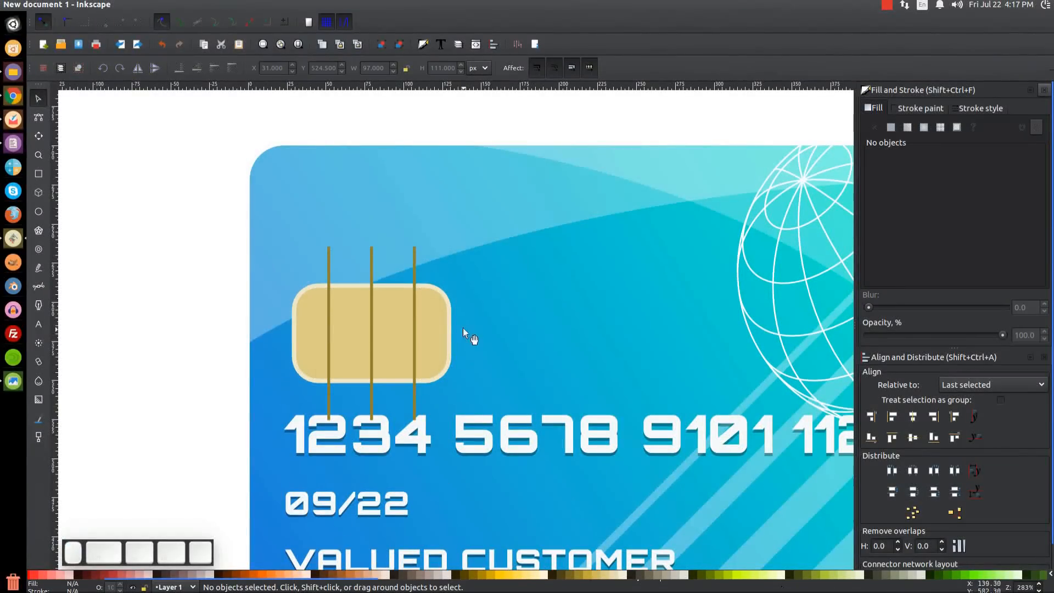
# Duplicate the chip's inner gold shape and intersect the copy with the three vertical bars to trim them to the chip.
pyautogui.click(439, 305)
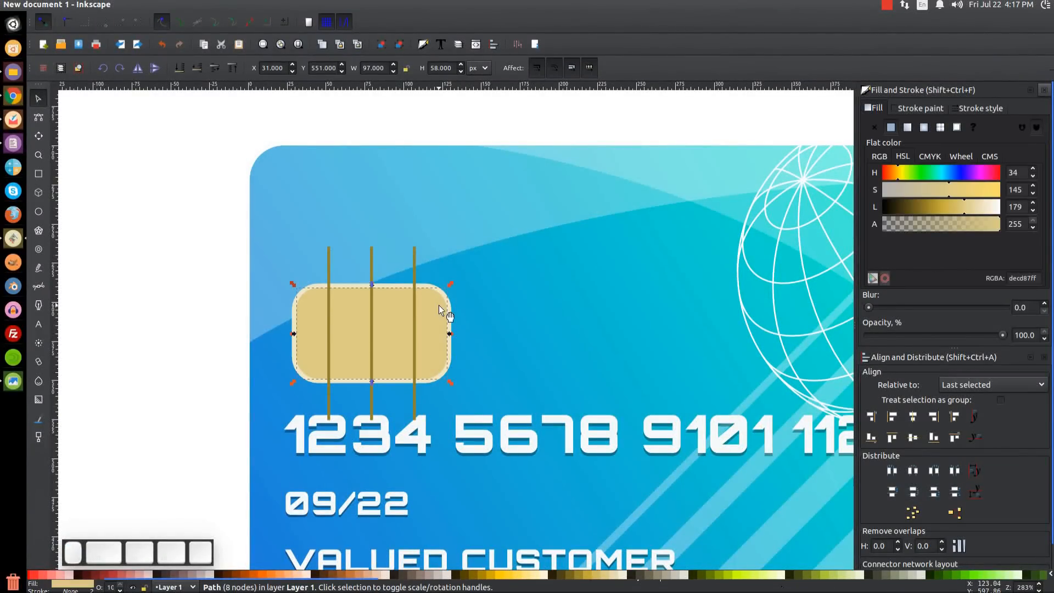
pyautogui.rightClick(439, 305)
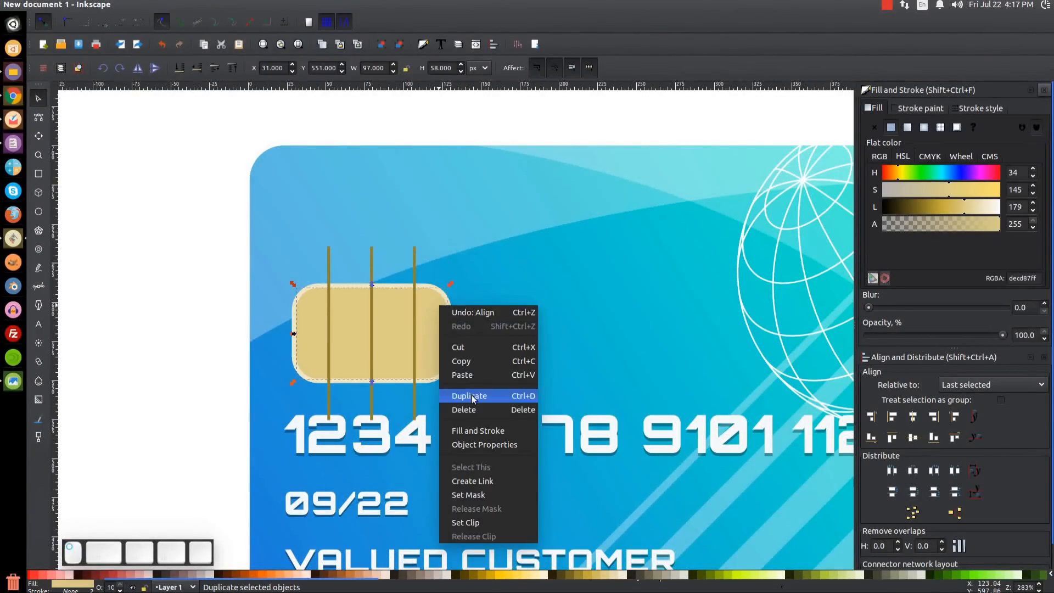
pyautogui.click(471, 391)
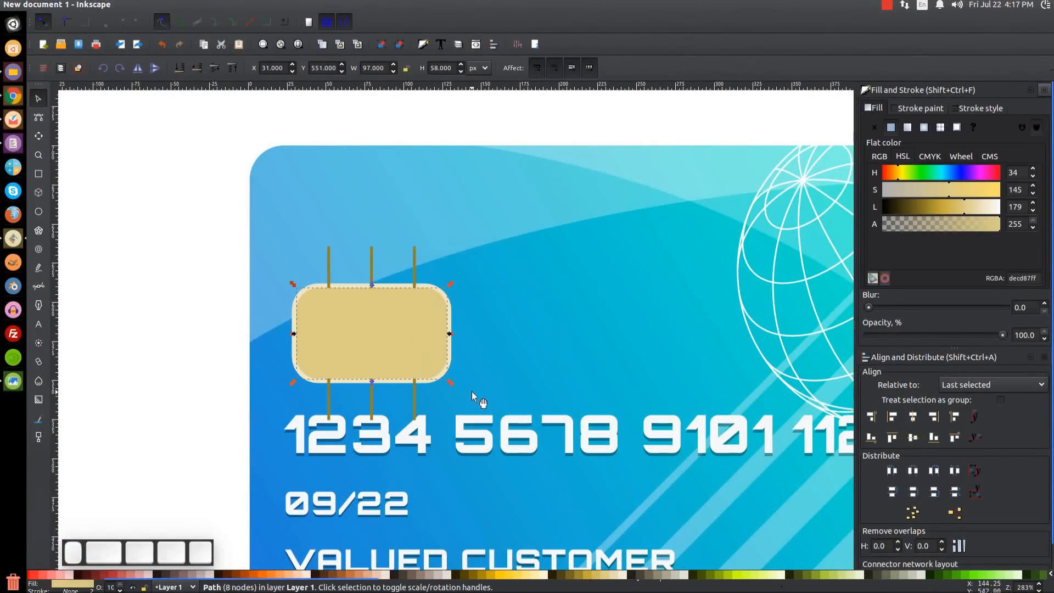
pyautogui.keyDown('shift'); pyautogui.click(328, 248); pyautogui.keyUp('shift')
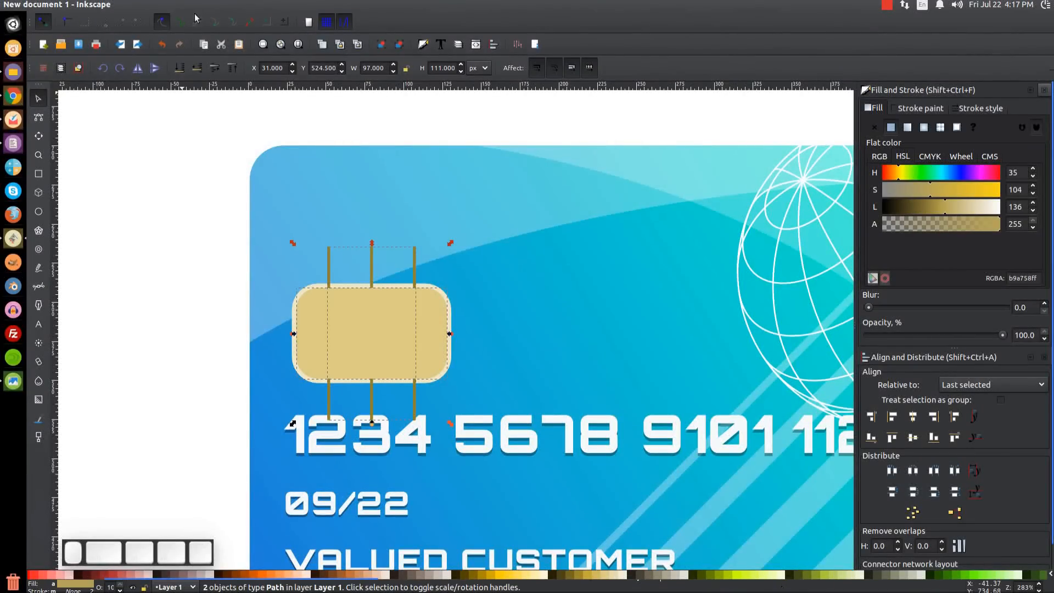
pyautogui.click(181, 6)
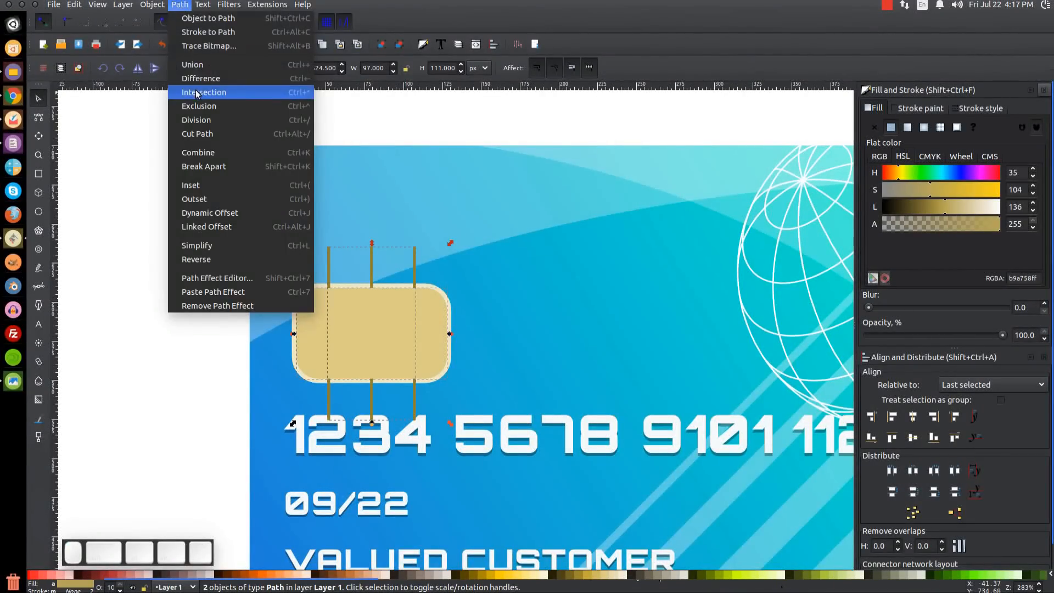
pyautogui.click(198, 163)
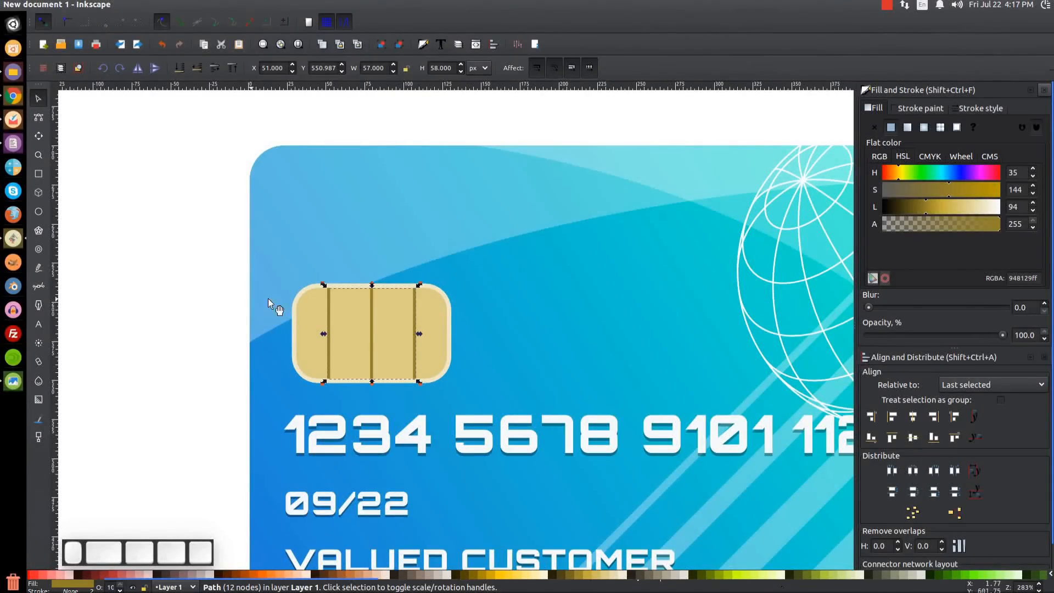
# Draw a thin horizontal bar about 116 by 1.8 px across the chip and centre it on the chip along both axes.
pyautogui.click(38, 173)
pyautogui.moveTo(284, 334); pyautogui.dragTo(464, 335)
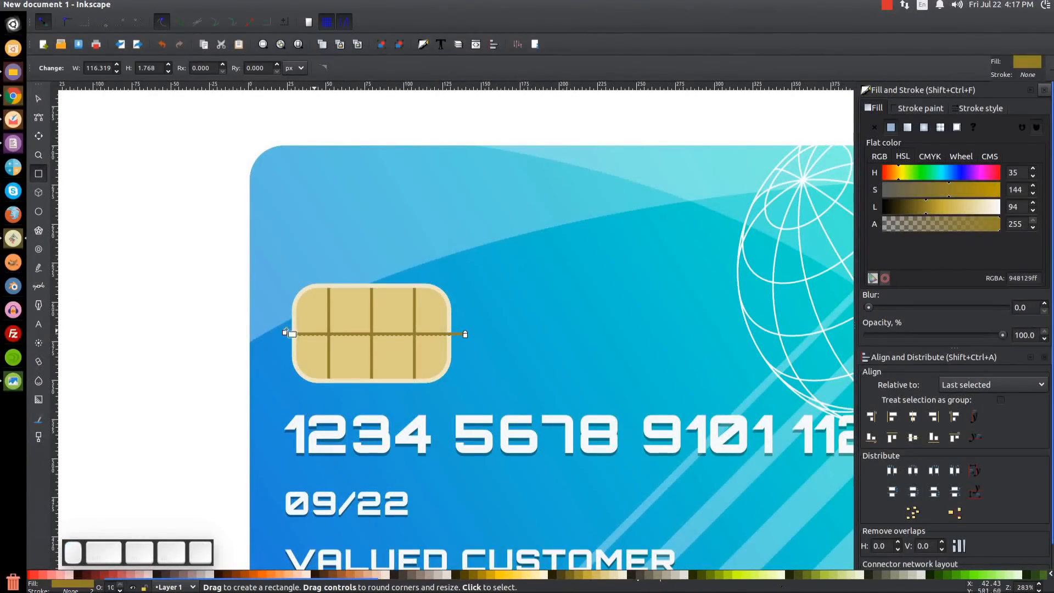
pyautogui.click(38, 100)
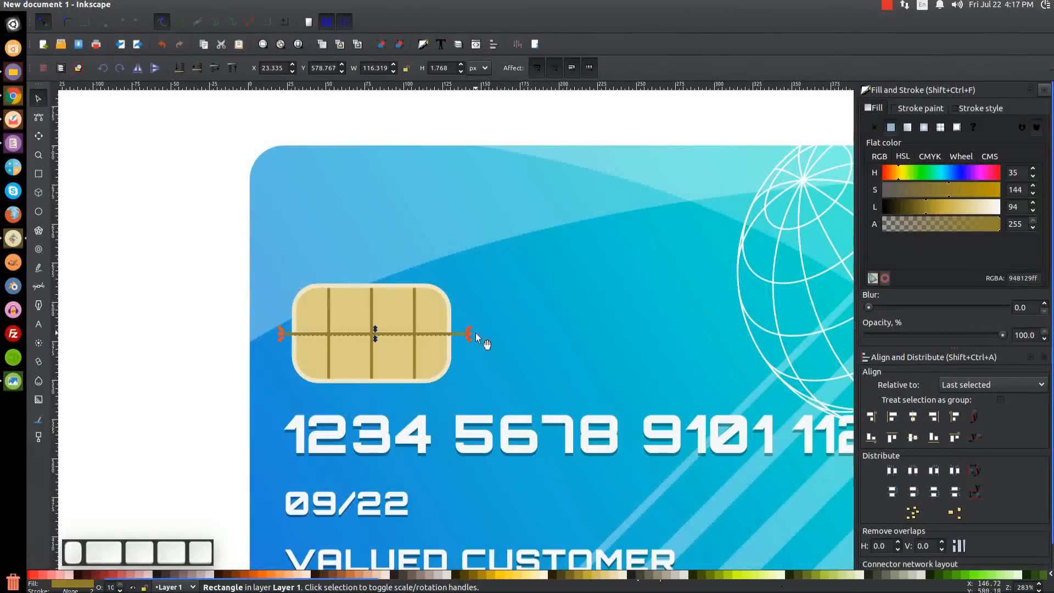
pyautogui.keyDown('shift'); pyautogui.click(435, 300); pyautogui.keyUp('shift')
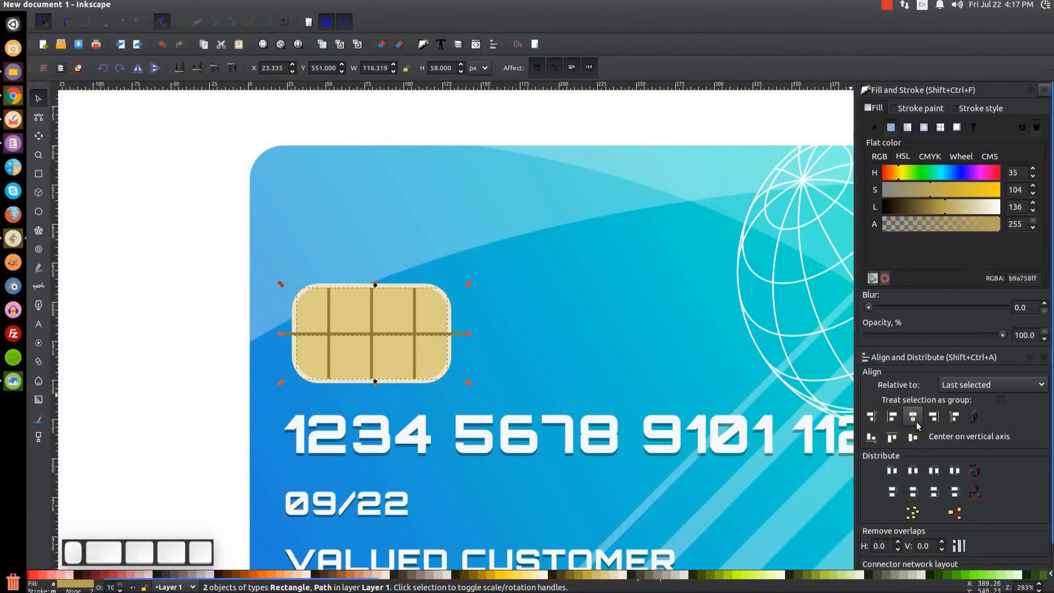
pyautogui.click(911, 437)
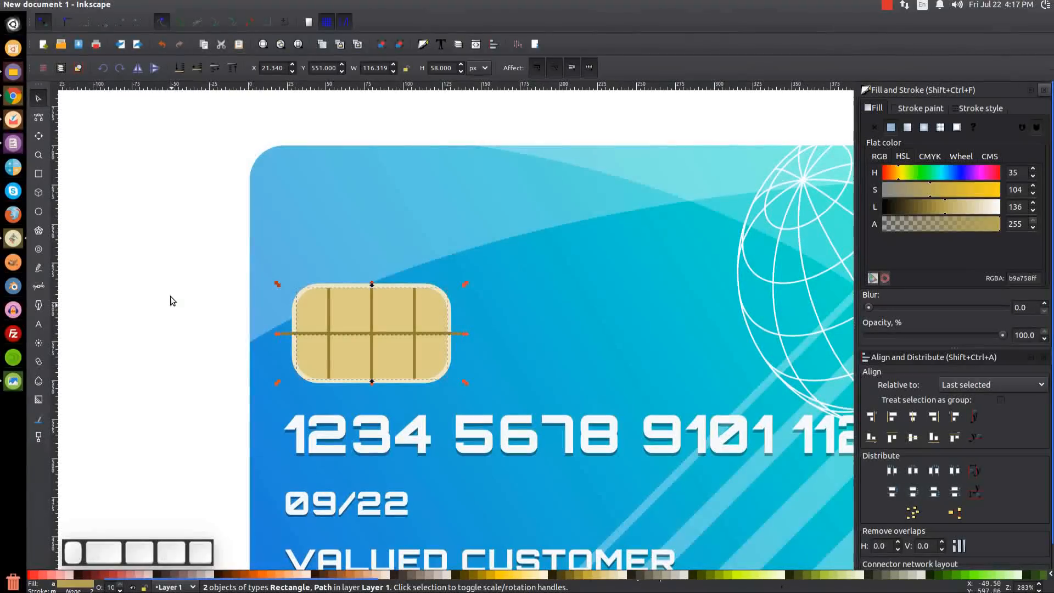
pyautogui.click(183, 258)
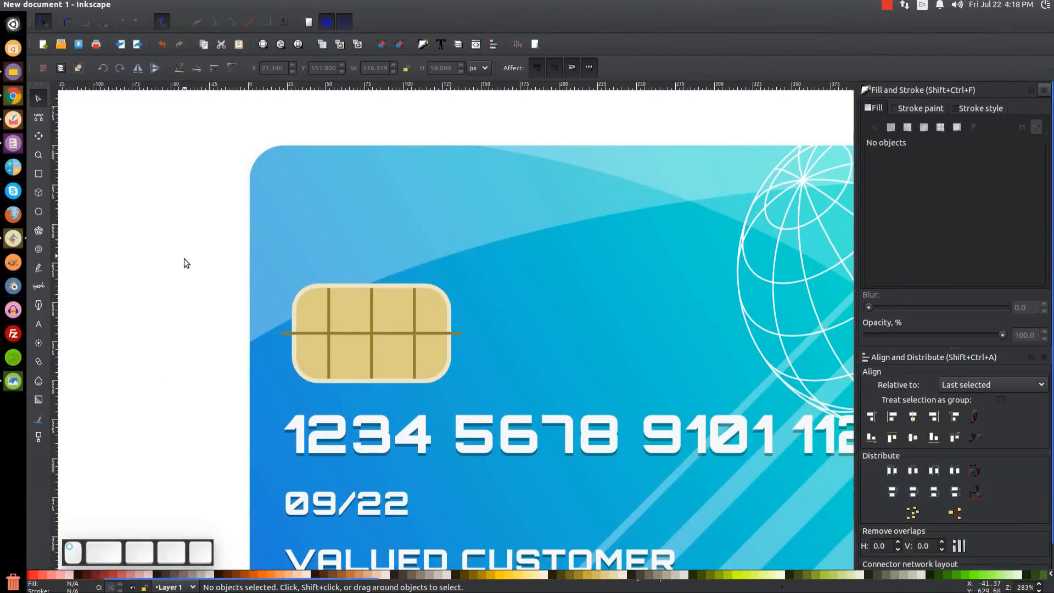
# Duplicate the chip's inner gold shape and intersect the copy with the horizontal bar to trim its overhanging ends.
pyautogui.click(437, 300)
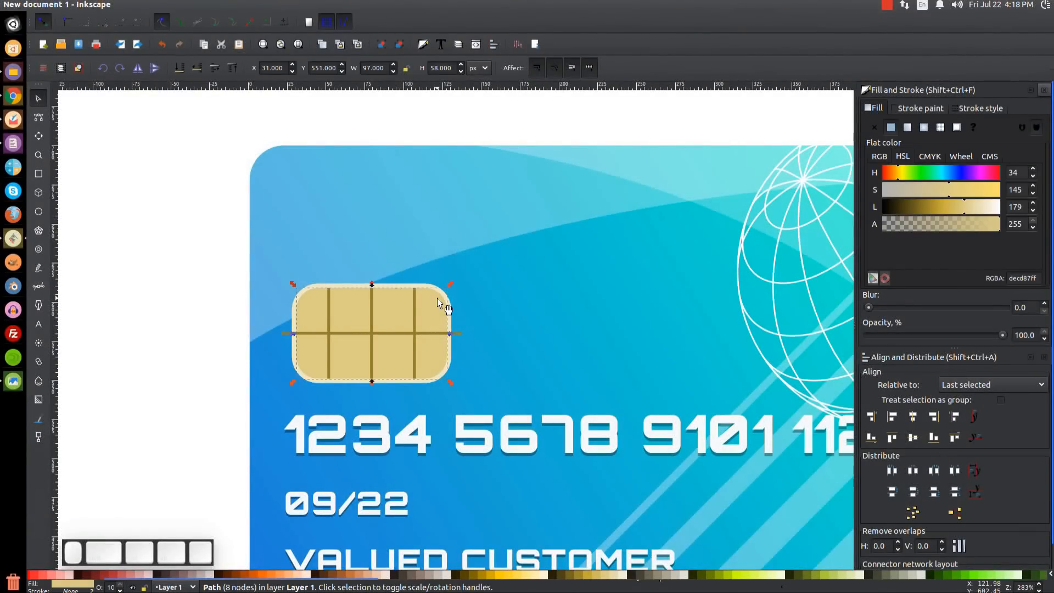
pyautogui.rightClick(437, 298)
pyautogui.click(459, 389)
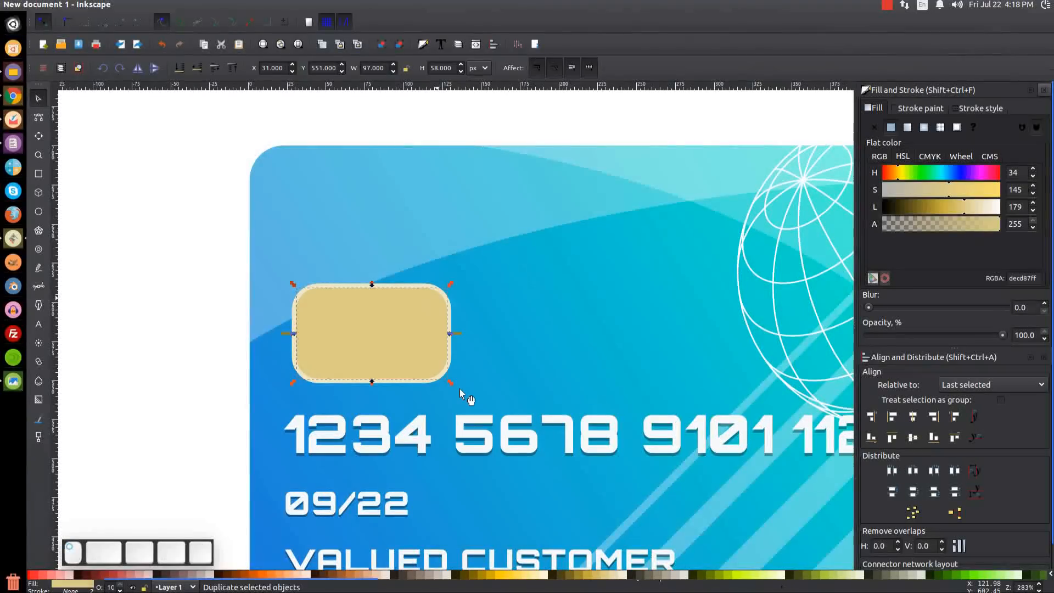
pyautogui.keyDown('shift'); pyautogui.click(281, 334); pyautogui.keyUp('shift')
pyautogui.click(181, 5)
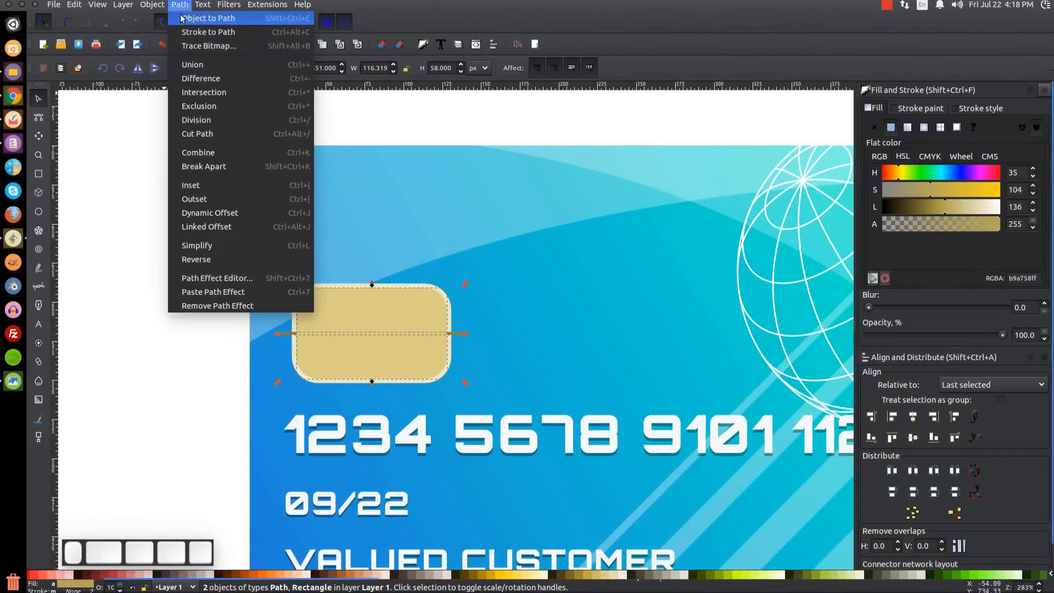
pyautogui.click(204, 92)
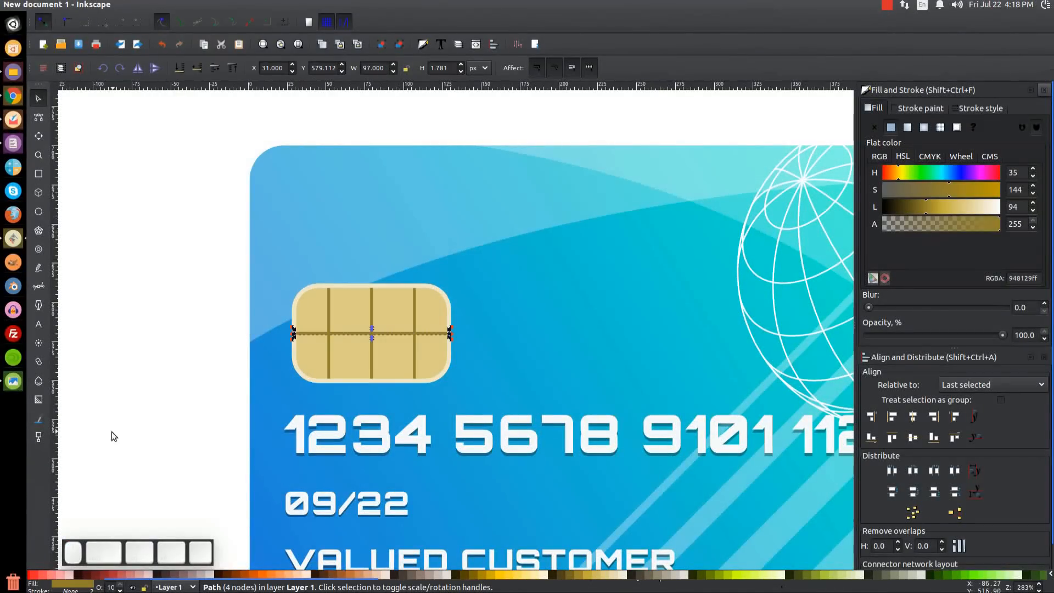
# Check the reference image thumbnail.png and draw a dark gold circle about 42 px in diameter over the chip.
pyautogui.click(11, 382)
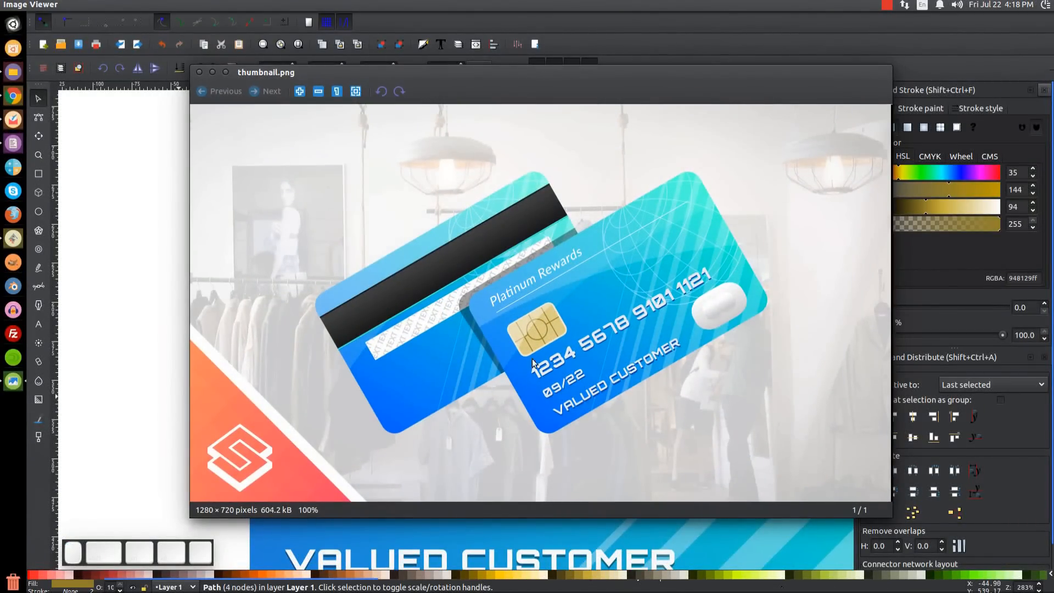
pyautogui.click(213, 72)
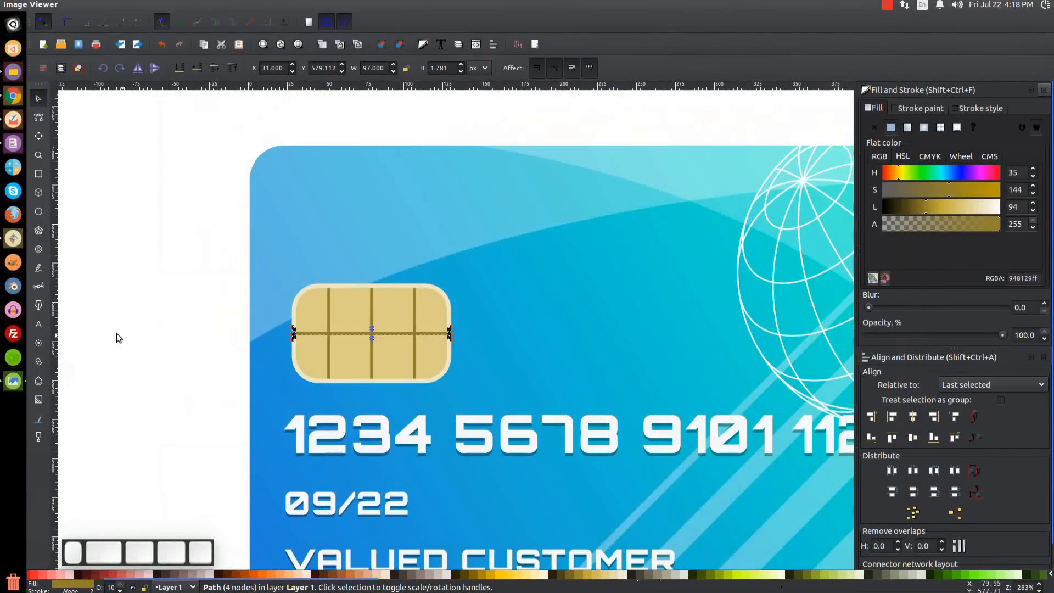
pyautogui.click(39, 212)
pyautogui.moveTo(361, 318); pyautogui.dragTo(397, 350)
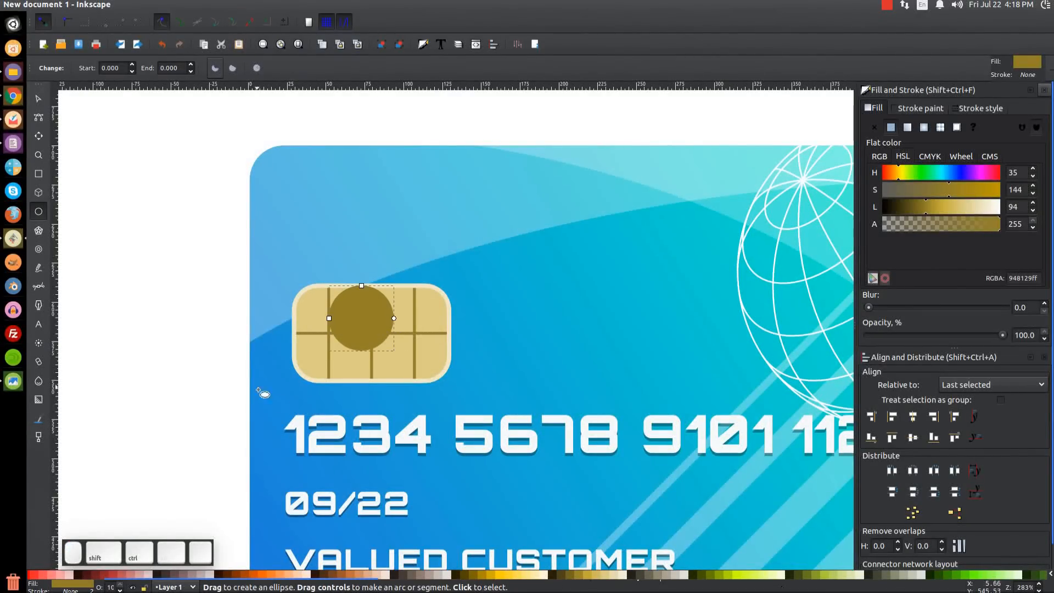
pyautogui.click(39, 100)
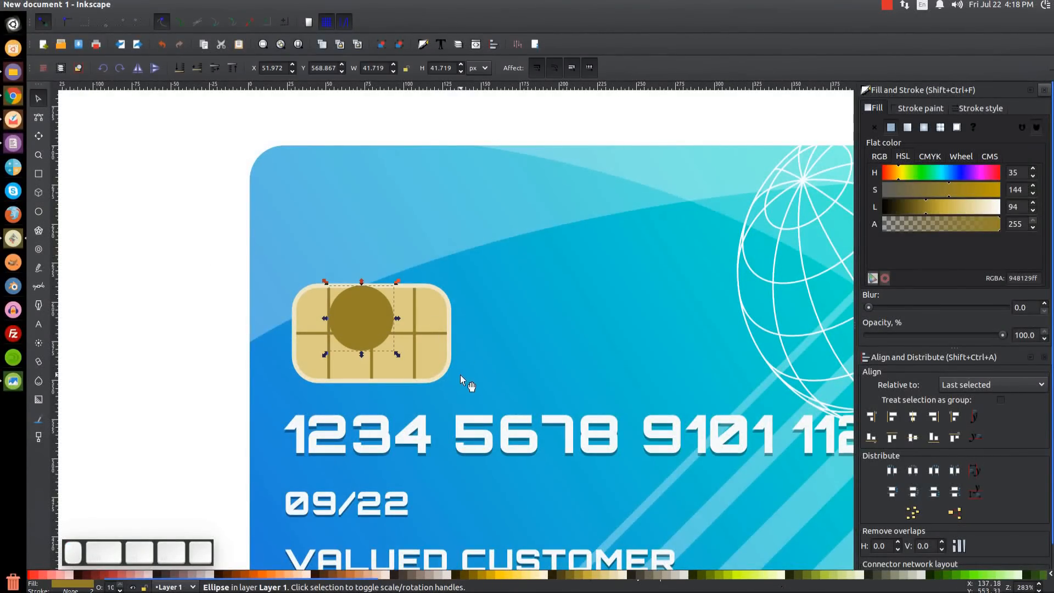
# Centre the dark gold circle on the chip both horizontally and vertically.
pyautogui.keyDown('shift'); pyautogui.click(439, 355); pyautogui.keyUp('shift')
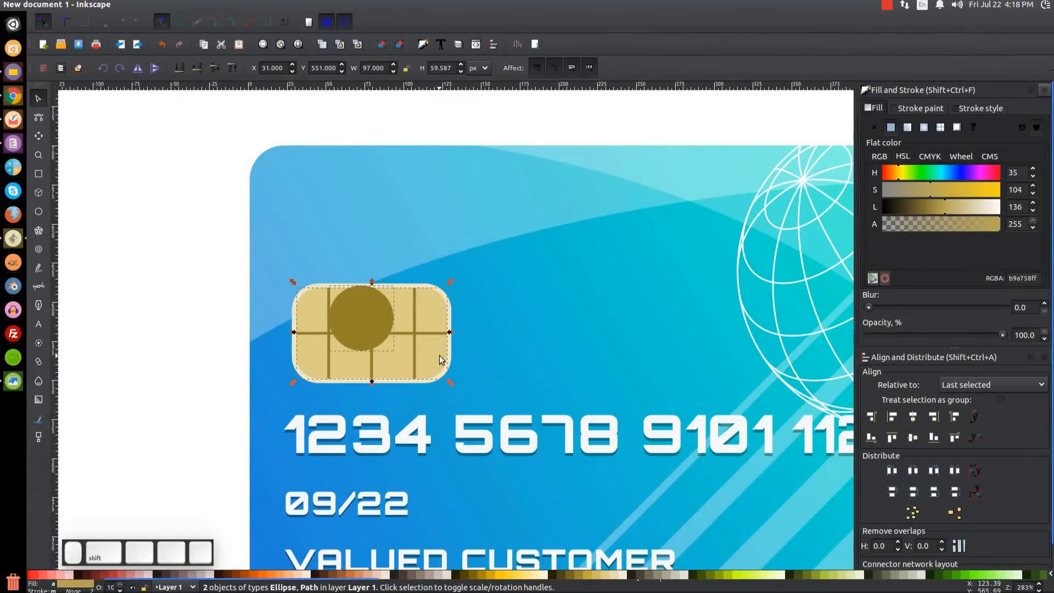
pyautogui.click(912, 420)
pyautogui.click(912, 438)
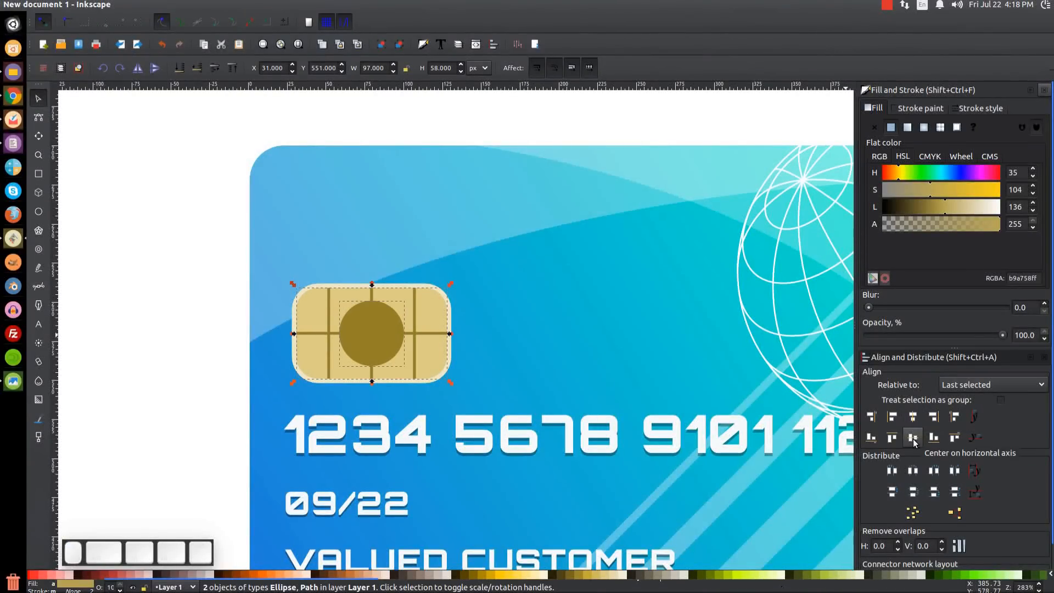
pyautogui.click(173, 258)
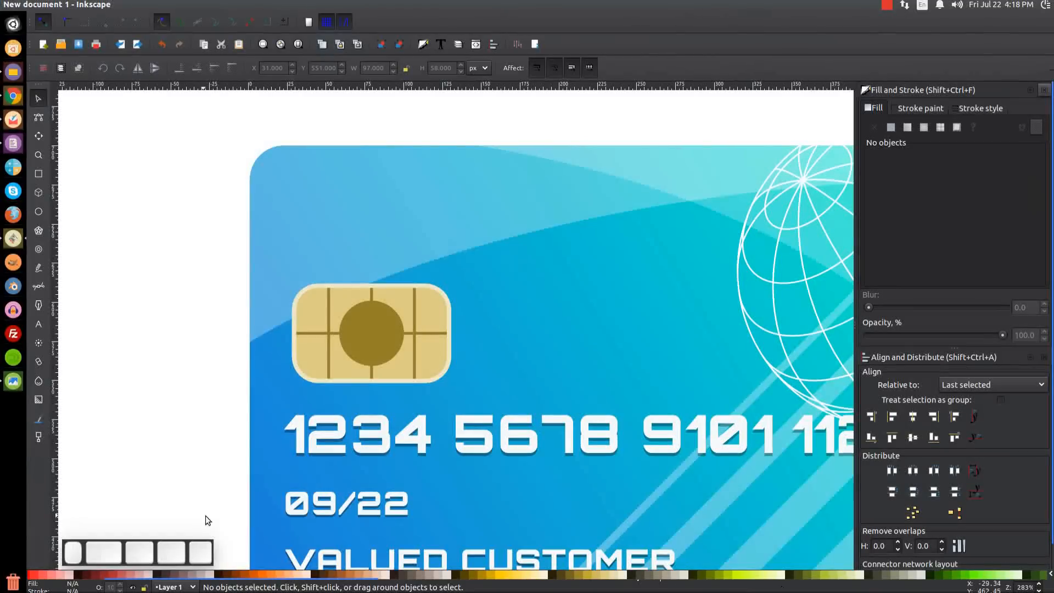
# Duplicate the dark gold circle and fill the copy with the chip's light gold, #decd87, using the colour picker.
pyautogui.click(372, 319)
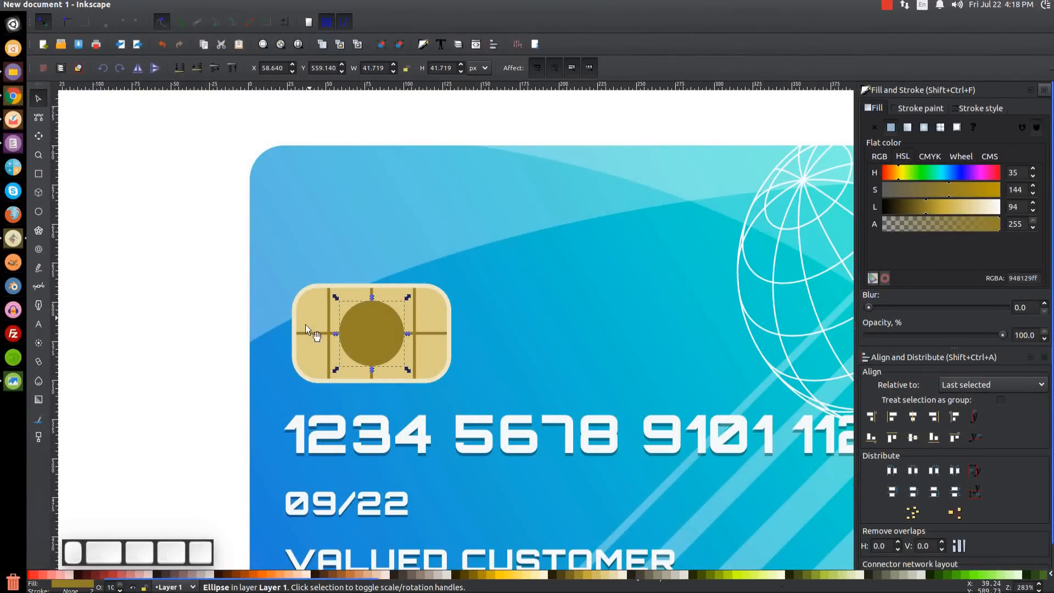
pyautogui.press('d')
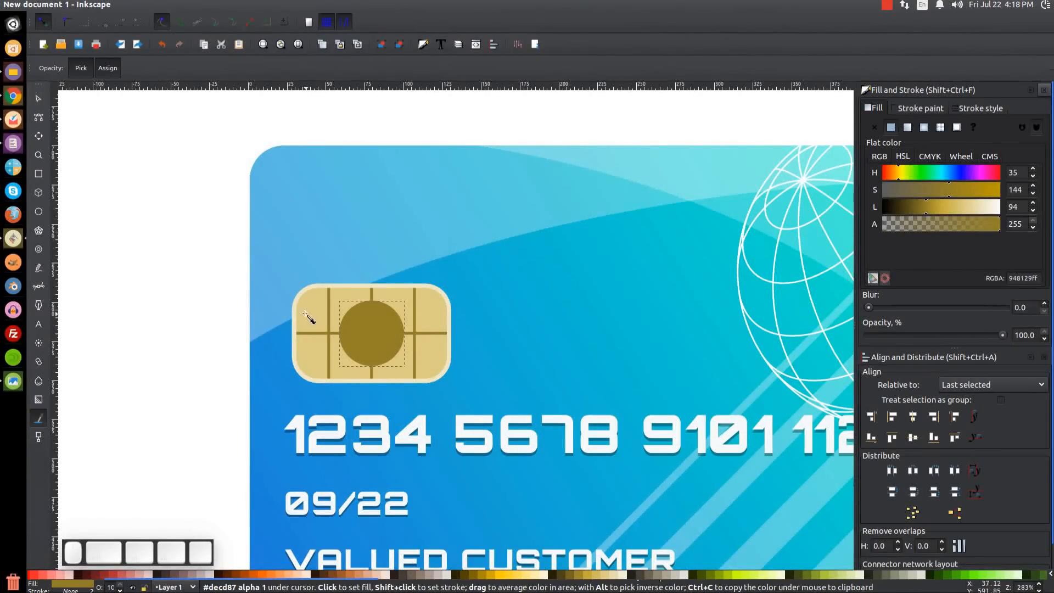
pyautogui.moveTo(311, 310); pyautogui.dragTo(319, 314)
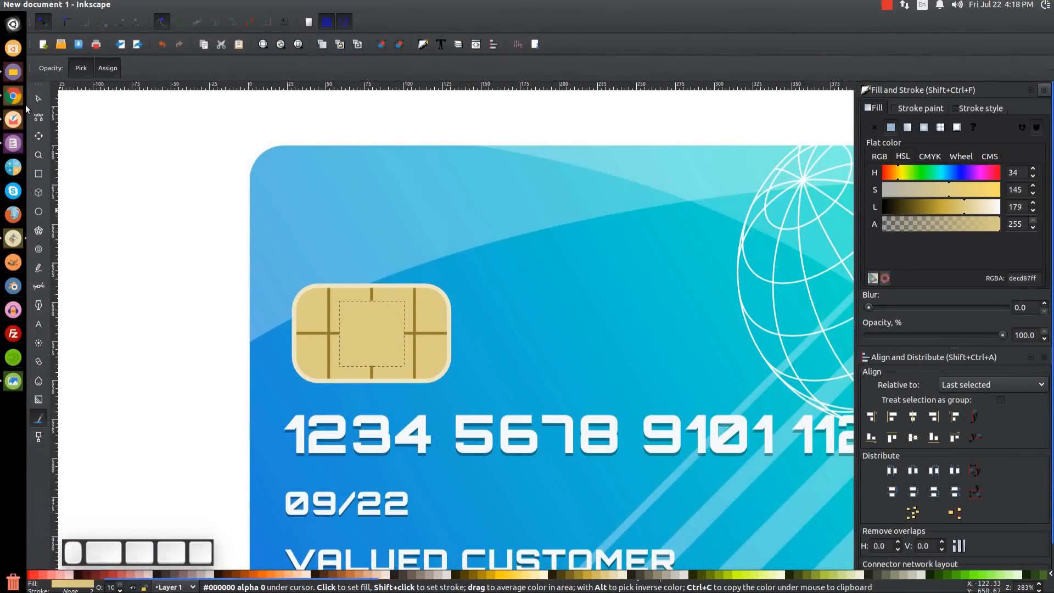
# Shrink the light gold circle uniformly around its centre to about 37.5 px, leaving a thin dark ring around it.
pyautogui.click(39, 99)
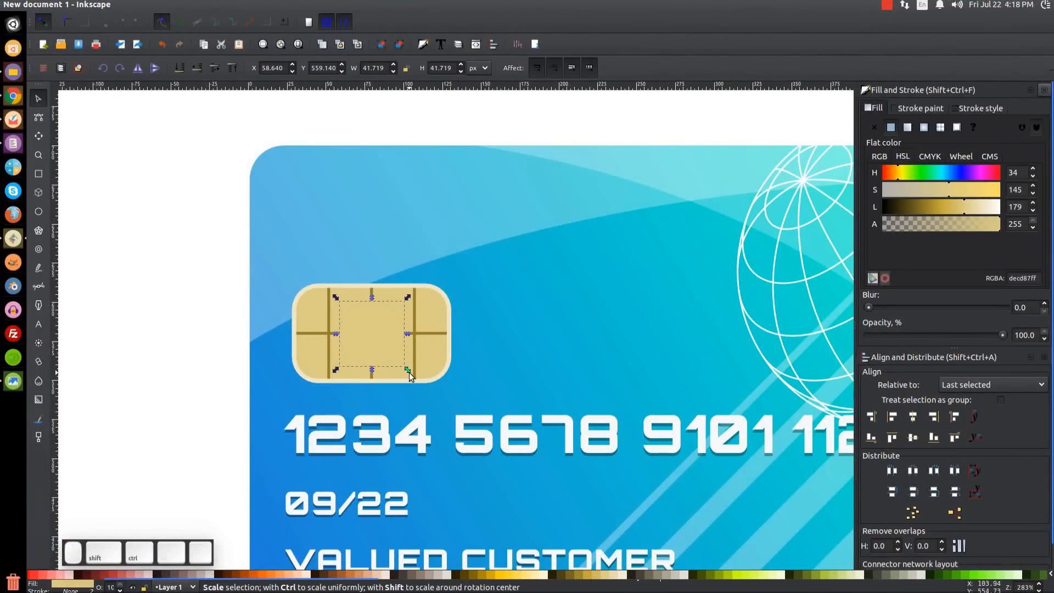
pyautogui.moveTo(408, 374); pyautogui.dragTo(405, 372)
pyautogui.moveTo(612, 448); pyautogui.dragTo(543, 458)
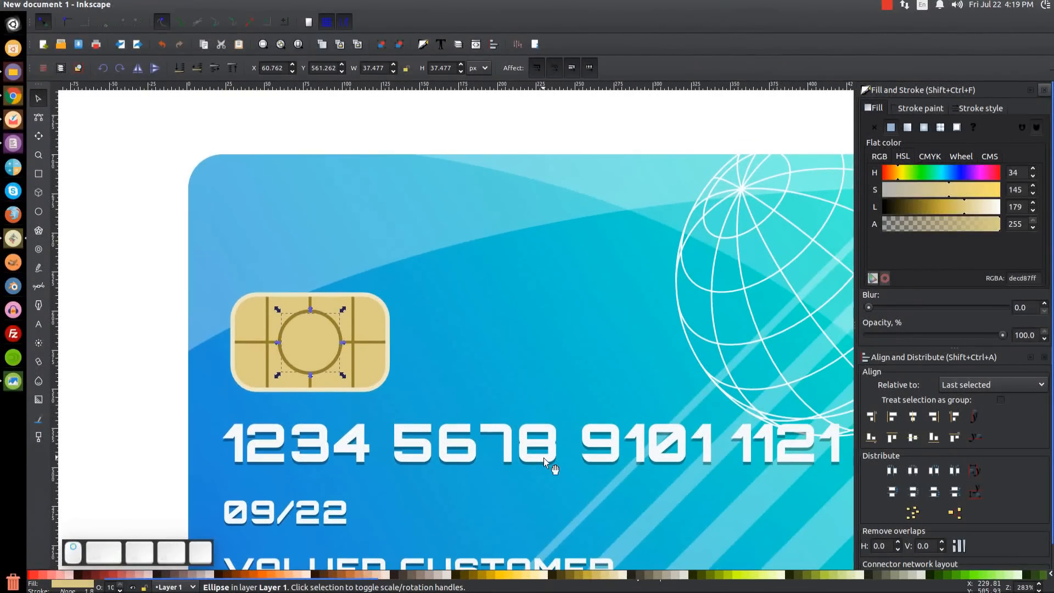
pyautogui.press('1')
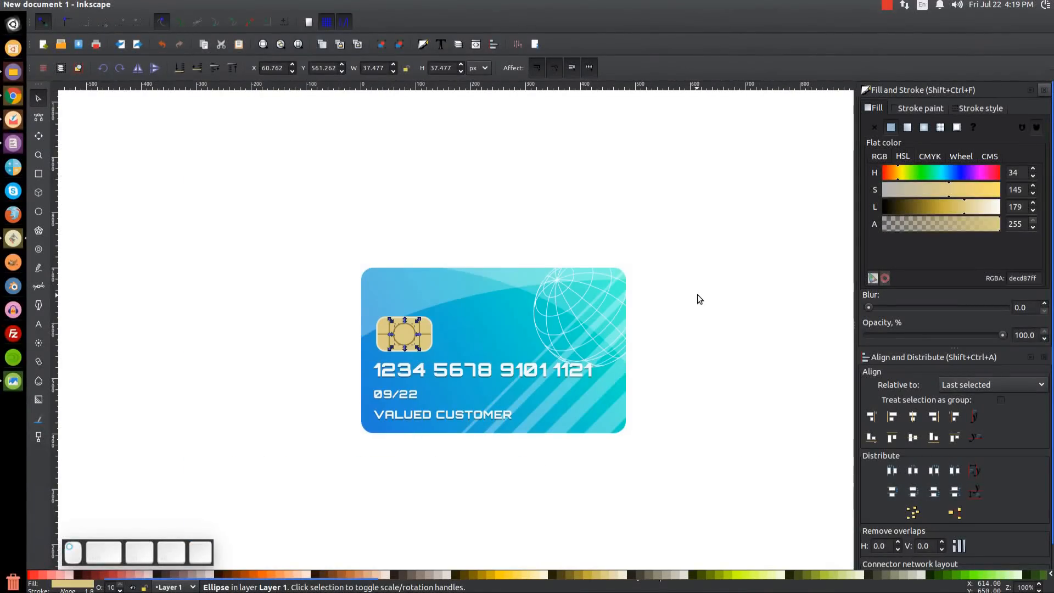
pyautogui.click(697, 294)
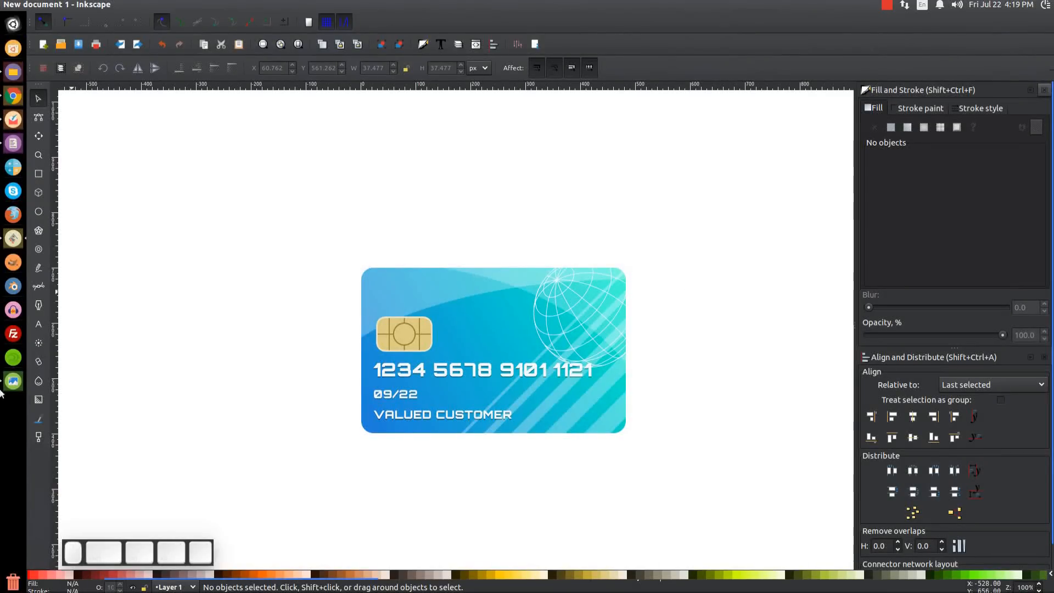
# Check the reference image thumbnail.png and draw a pill-shaped rounded rectangle about 113 × 58 px near the card's lower-right corner.
pyautogui.click(20, 385)
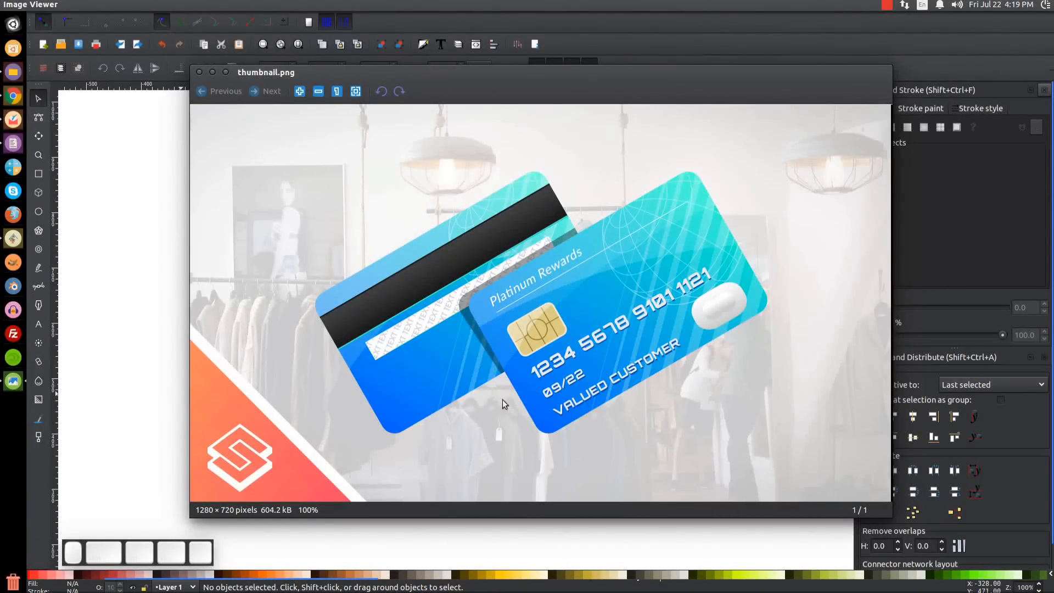
pyautogui.click(212, 72)
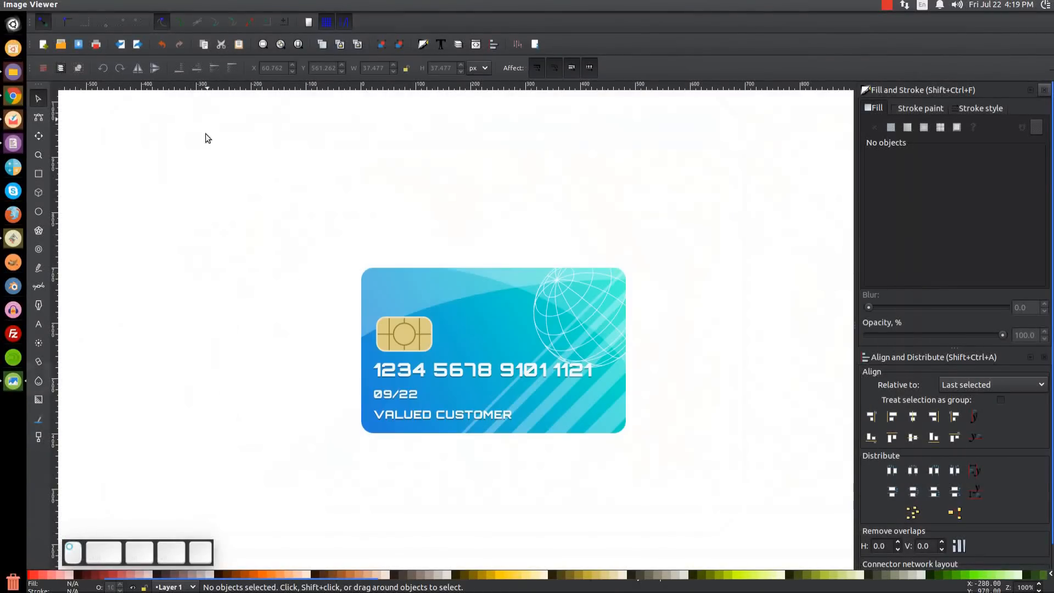
pyautogui.click(40, 174)
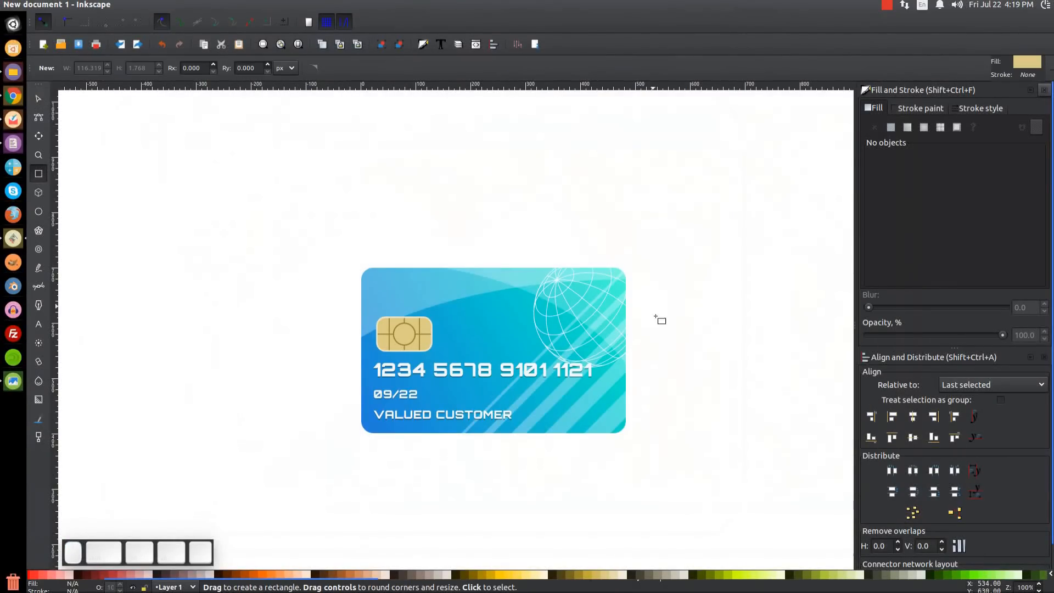
pyautogui.moveTo(547, 390)
pyautogui.mouseDown()
pyautogui.moveTo(608, 424)
pyautogui.moveTo(615, 412)
pyautogui.mouseUp()
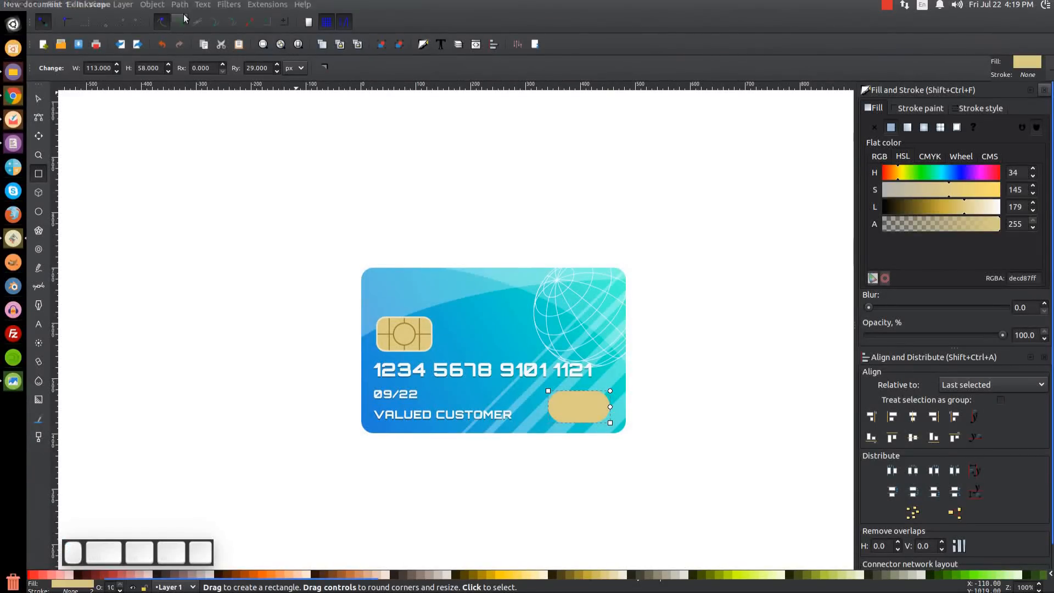
# Convert the pill-shaped rectangle to a path and stretch it upward to a height of about 65 px.
pyautogui.click(182, 6)
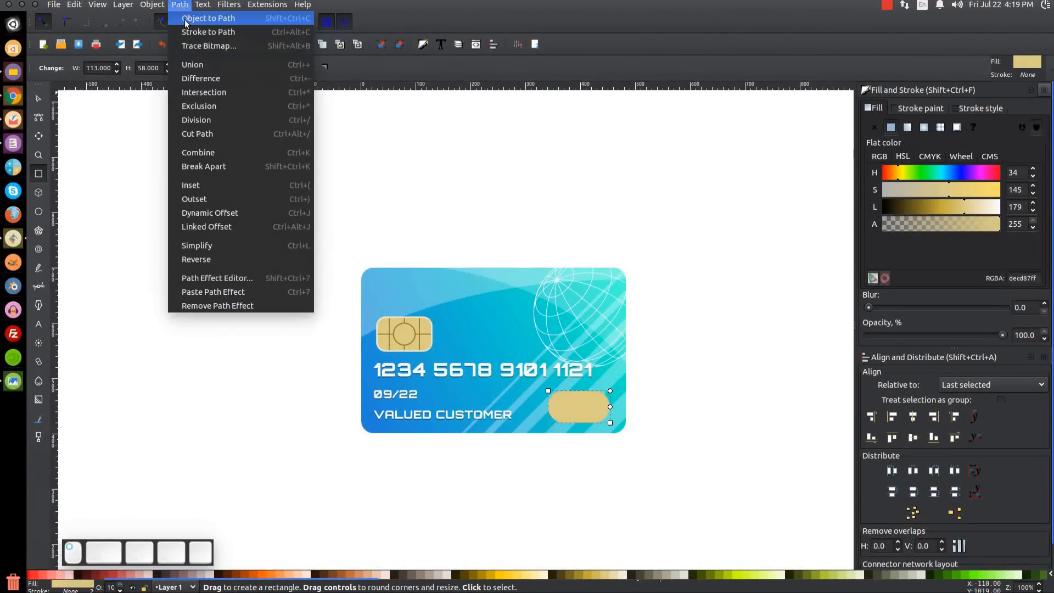
pyautogui.click(204, 19)
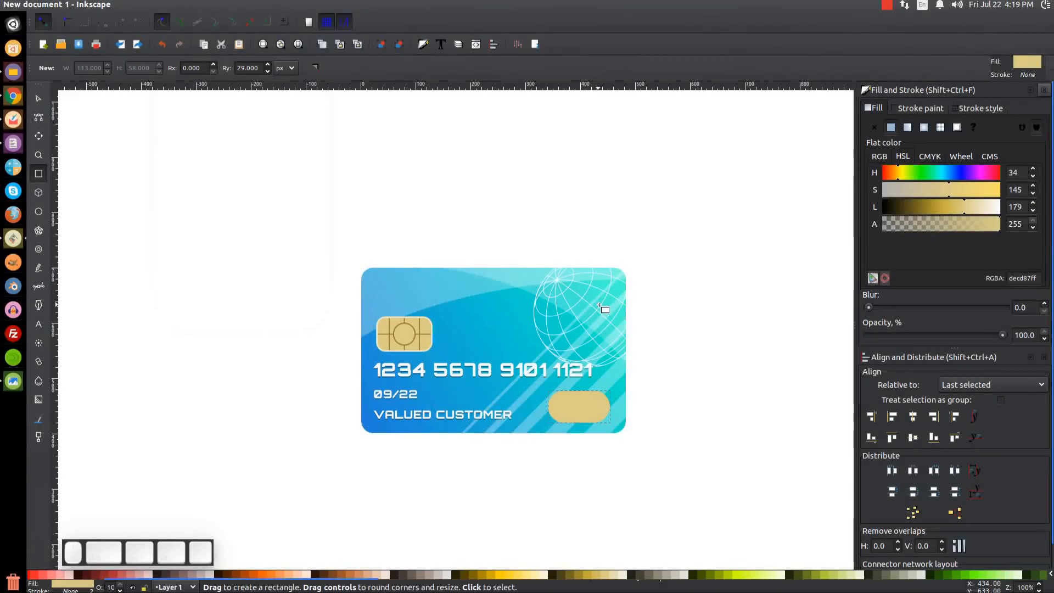
pyautogui.click(38, 98)
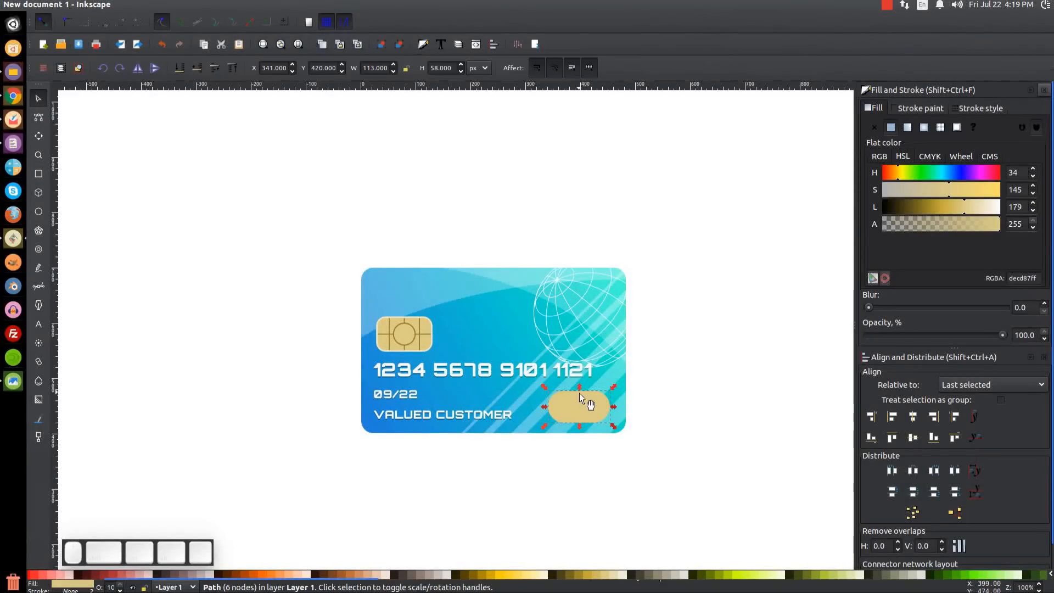
pyautogui.moveTo(581, 387); pyautogui.dragTo(582, 383)
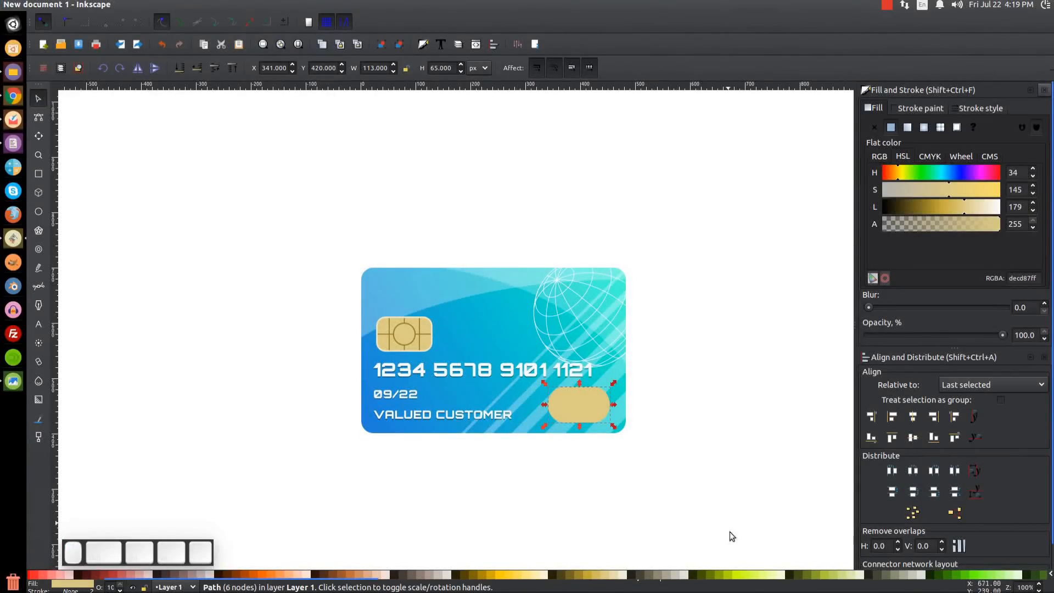
# Fill the pill shape with a linear gradient running from 10% Gray to fully opaque white.
pyautogui.scroll(3, 454, 571)
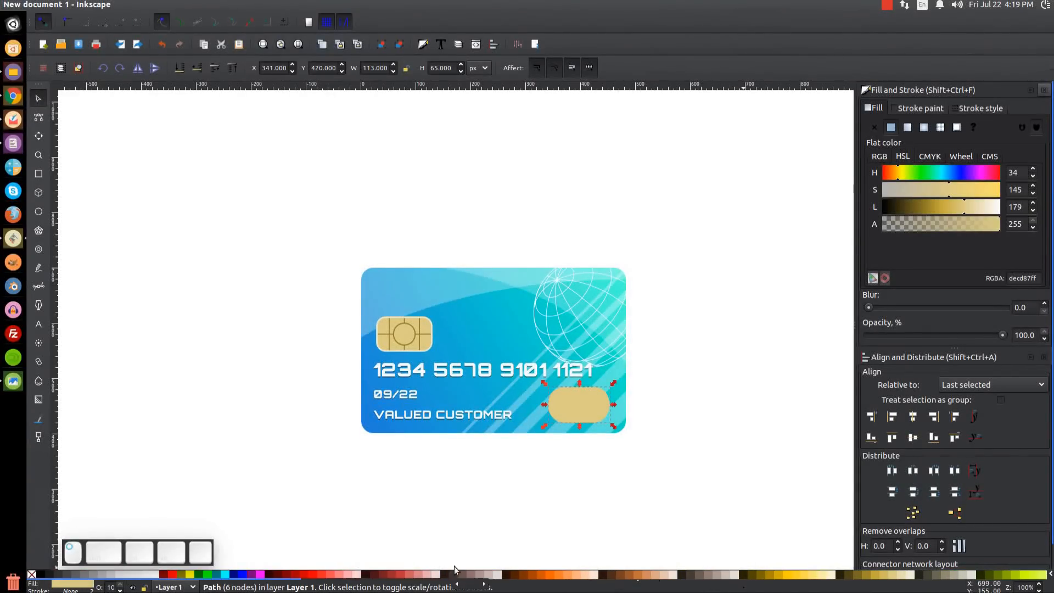
pyautogui.click(120, 576)
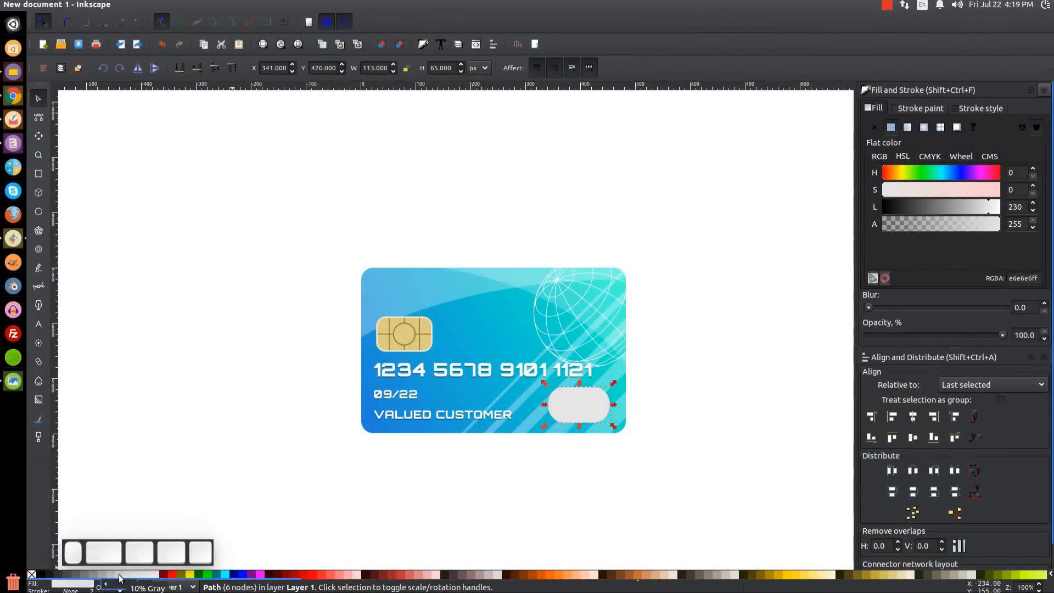
pyautogui.click(907, 131)
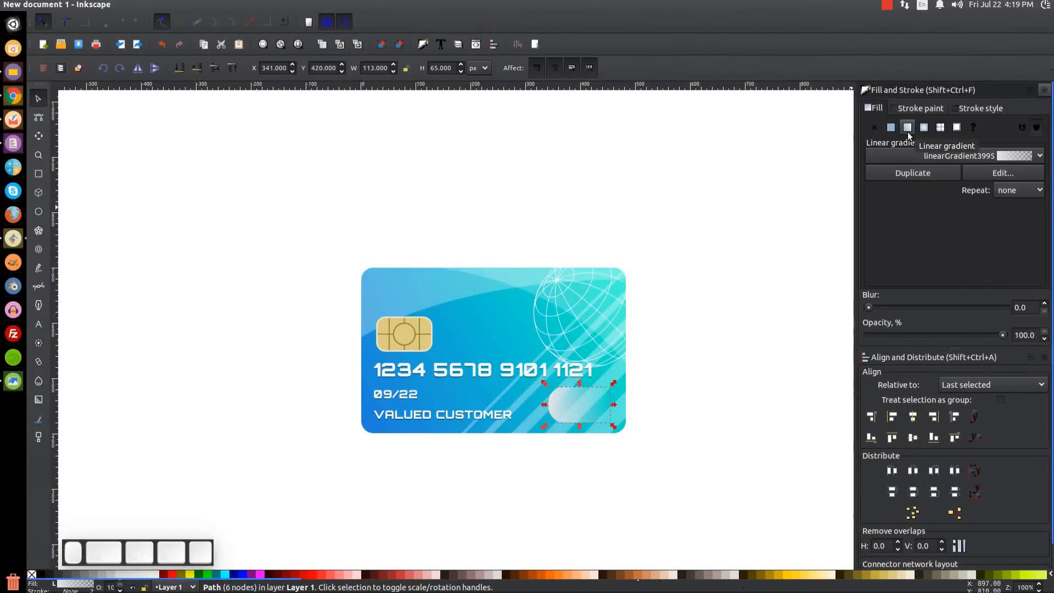
pyautogui.press('g')
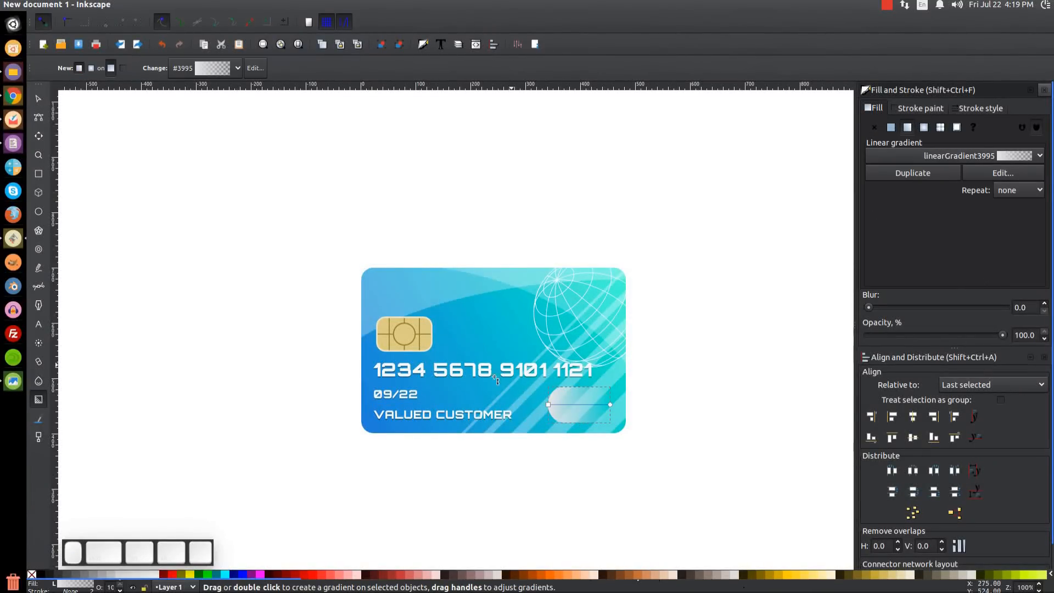
pyautogui.click(609, 404)
pyautogui.moveTo(920, 335); pyautogui.dragTo(1007, 335)
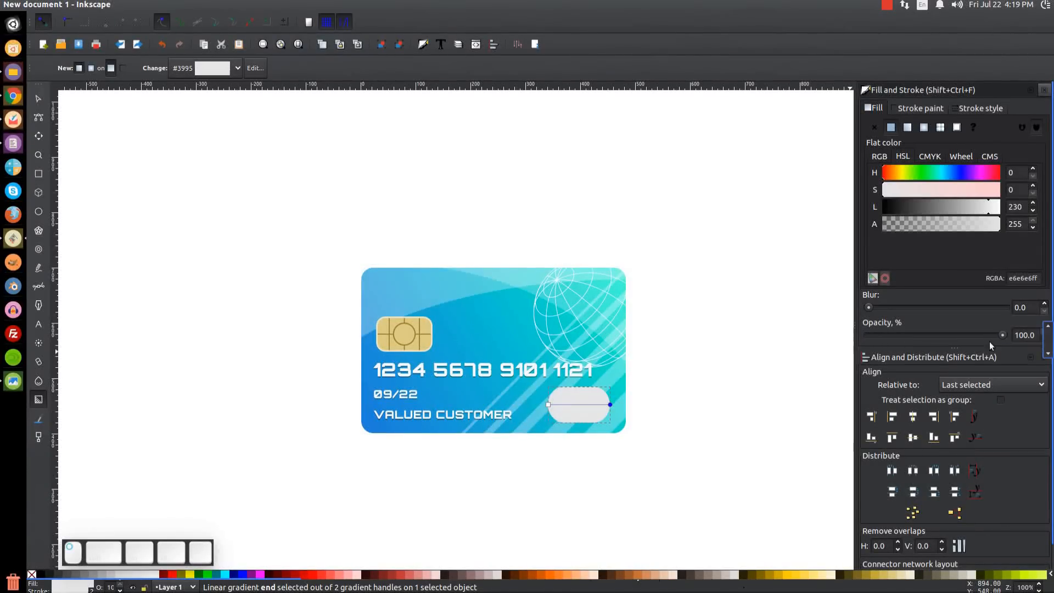
pyautogui.moveTo(992, 205); pyautogui.dragTo(1004, 205)
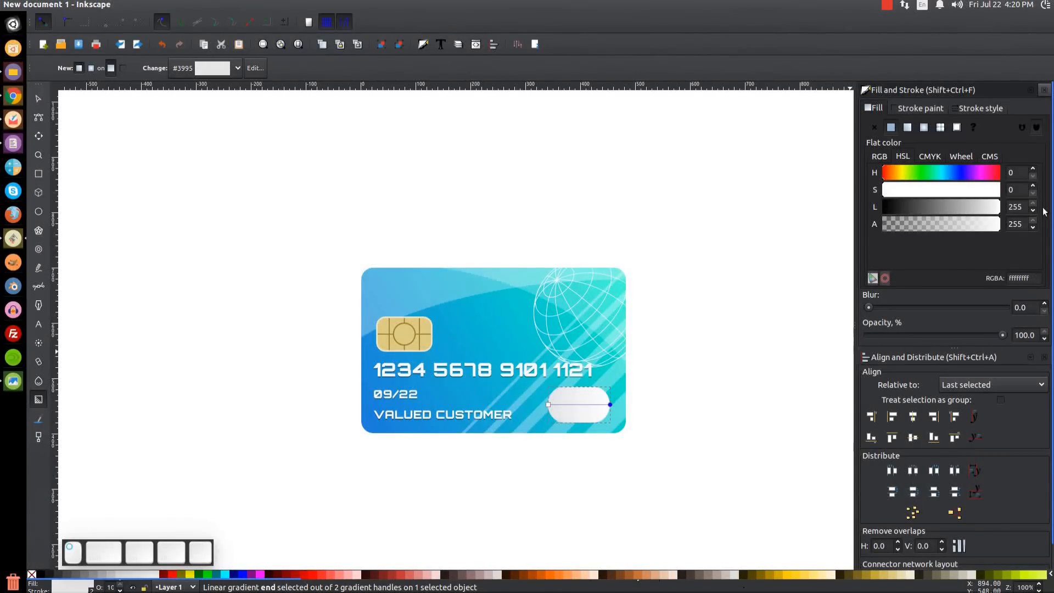
# Turn the pill's gradient vertical with white at the upper edge and darken its lower stop to lightness 189 (#bdbdbd).
pyautogui.moveTo(547, 405); pyautogui.dragTo(578, 421)
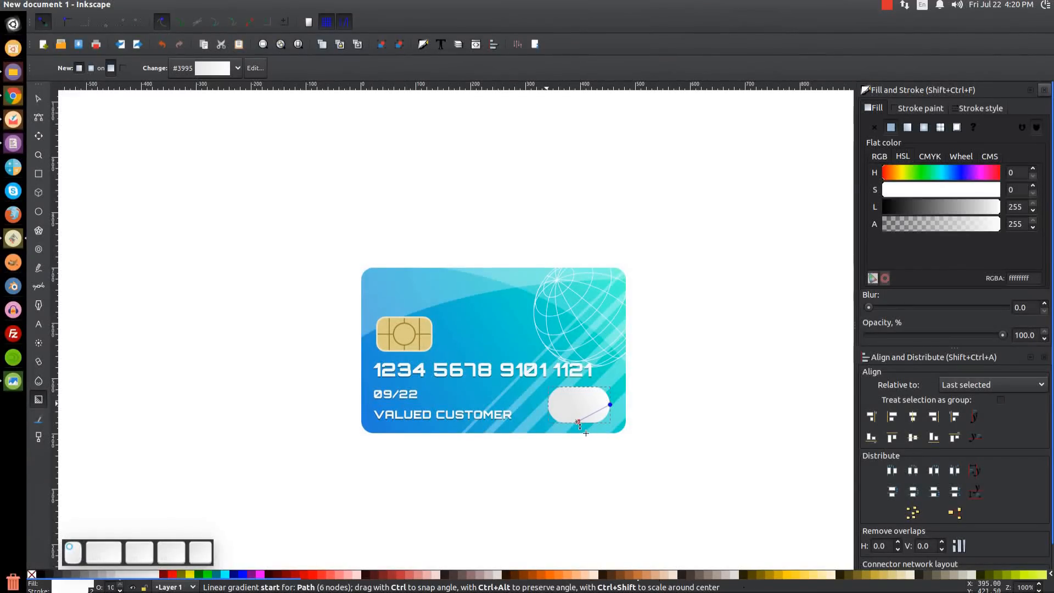
pyautogui.moveTo(610, 404); pyautogui.dragTo(578, 394)
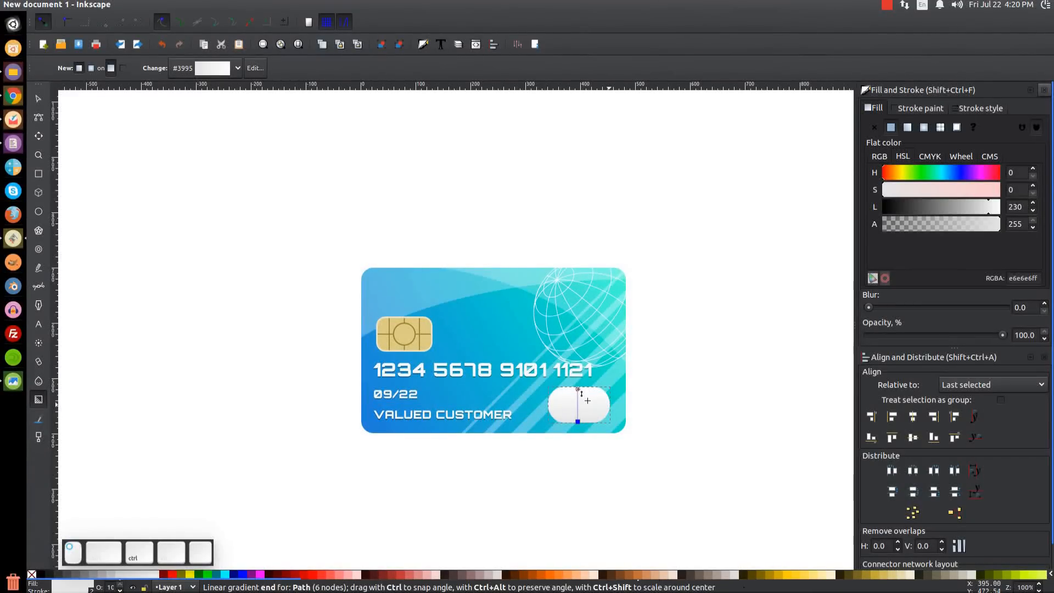
pyautogui.click(578, 389)
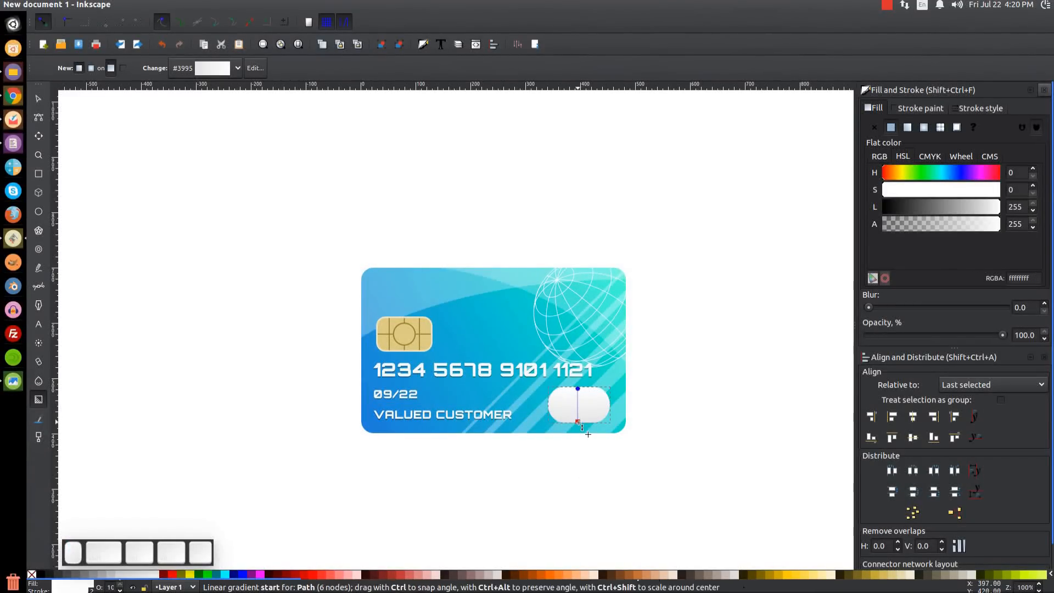
pyautogui.click(578, 422)
pyautogui.moveTo(987, 206); pyautogui.dragTo(969, 206)
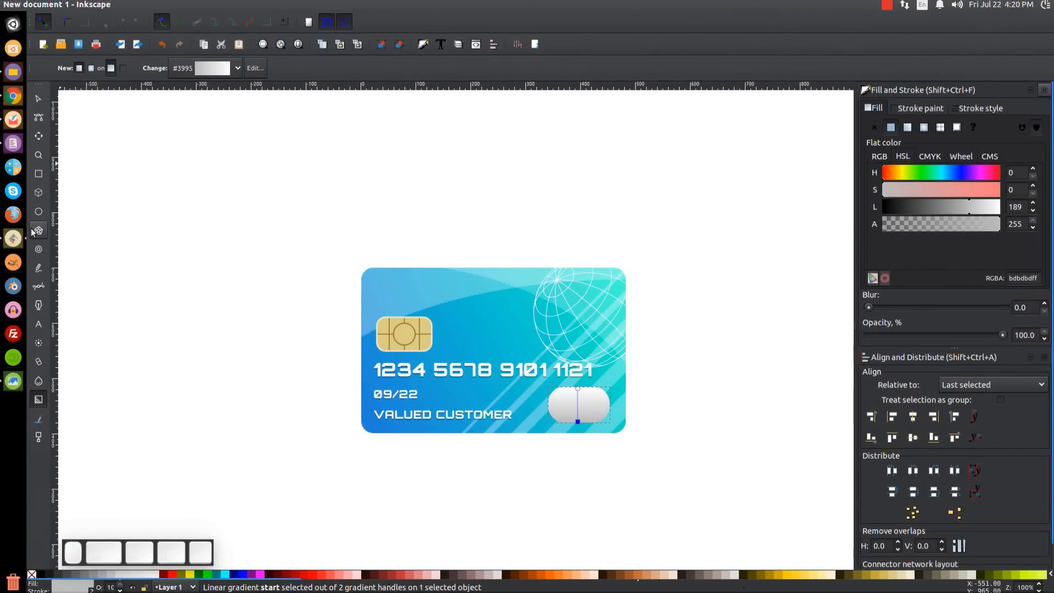
# Draw a gray circle about 38 px in diameter and position it in the left half of the pill shape.
pyautogui.click(38, 211)
pyautogui.hotkey('ctrl', 'shift')
pyautogui.moveTo(568, 402); pyautogui.dragTo(578, 411)
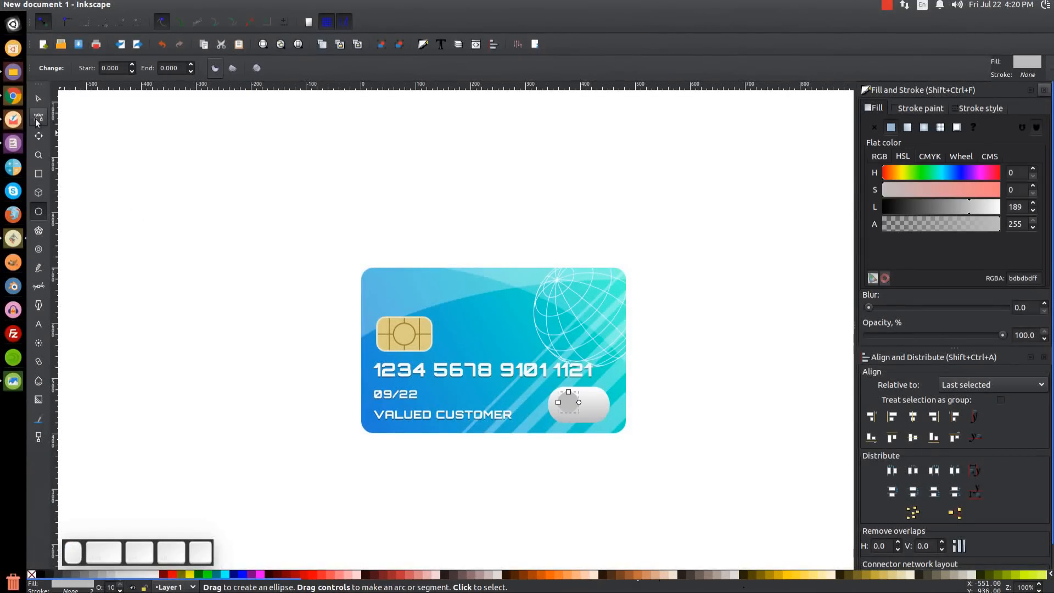
pyautogui.click(35, 95)
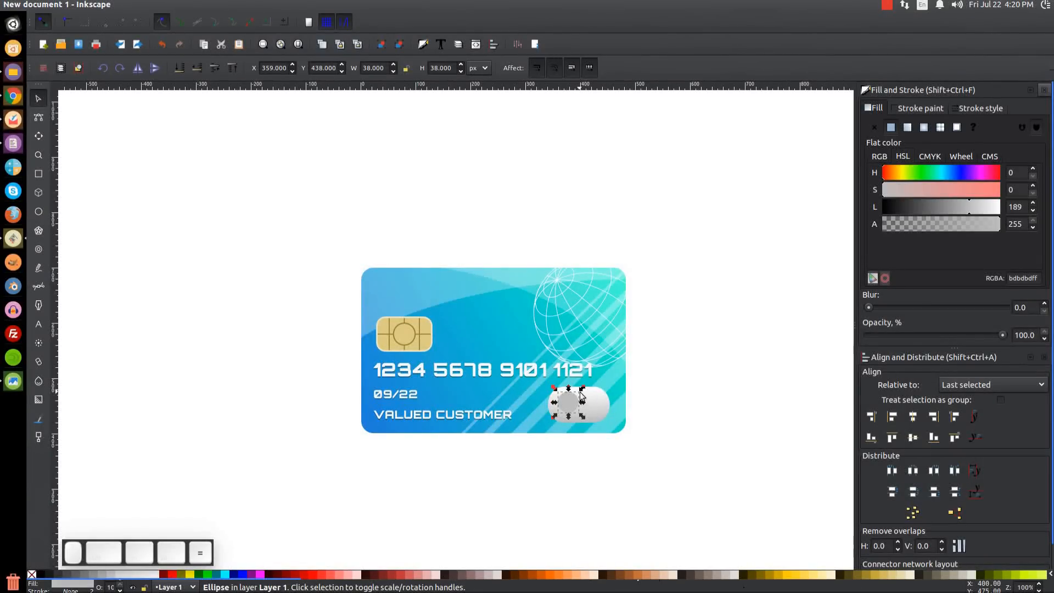
pyautogui.press('=')
pyautogui.press('=')
pyautogui.moveTo(675, 423); pyautogui.dragTo(488, 333)
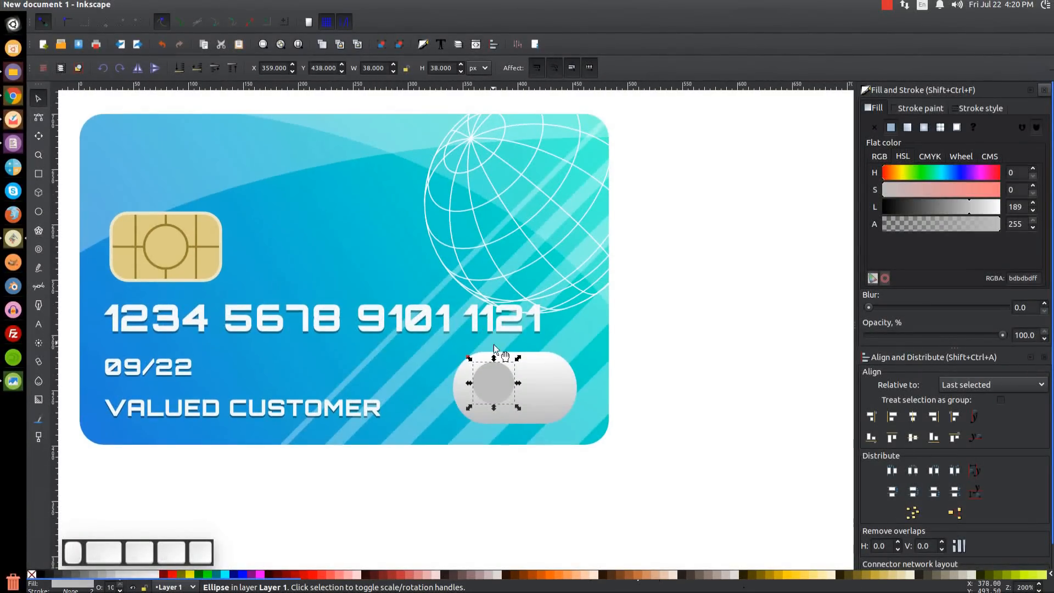
pyautogui.moveTo(502, 399); pyautogui.dragTo(500, 393)
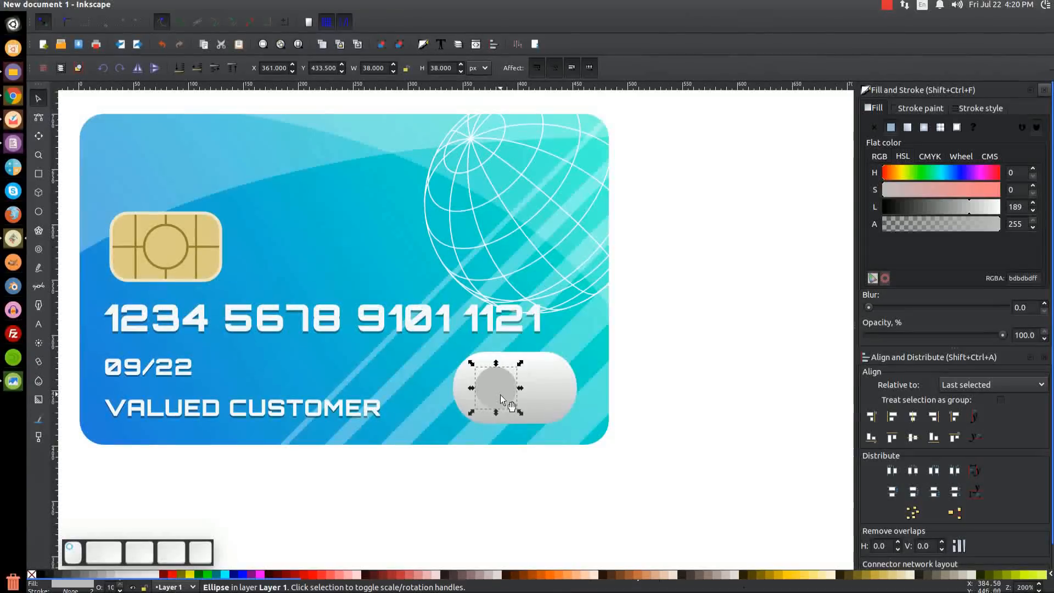
# Duplicate the gray circle, move the copy to the right so the two slightly overlap, and unite both into one path.
pyautogui.rightClick(499, 394)
pyautogui.click(541, 235)
pyautogui.moveTo(495, 384); pyautogui.dragTo(534, 387)
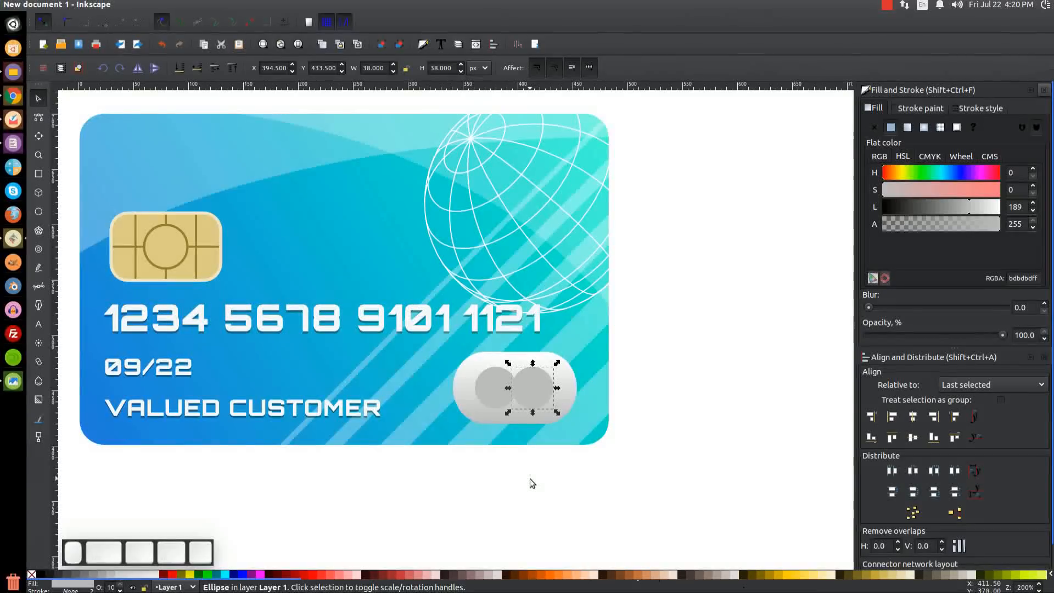
pyautogui.keyDown('shift'); pyautogui.click(489, 388); pyautogui.keyUp('shift')
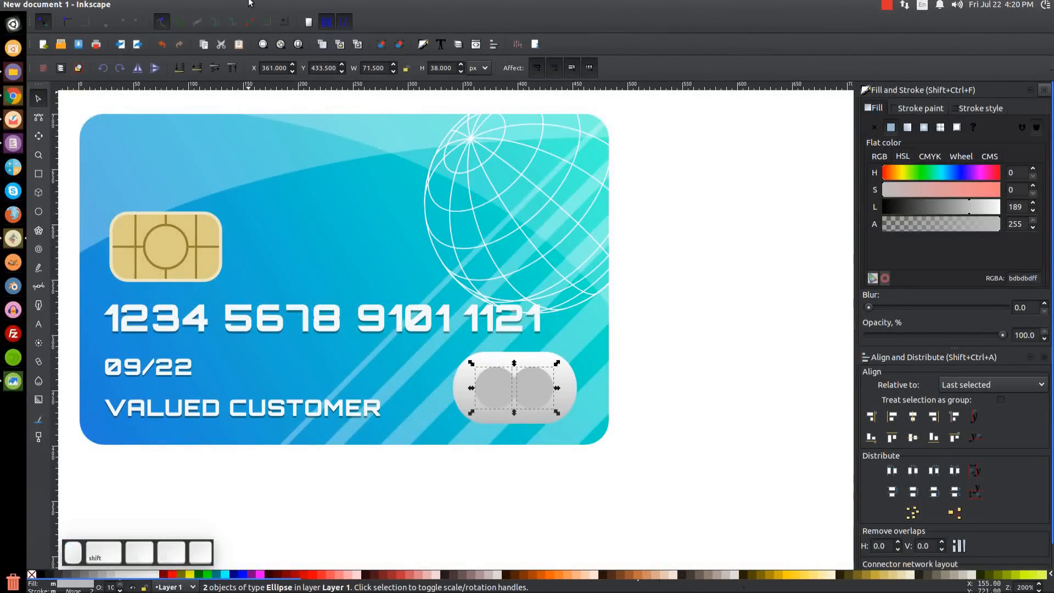
pyautogui.click(181, 5)
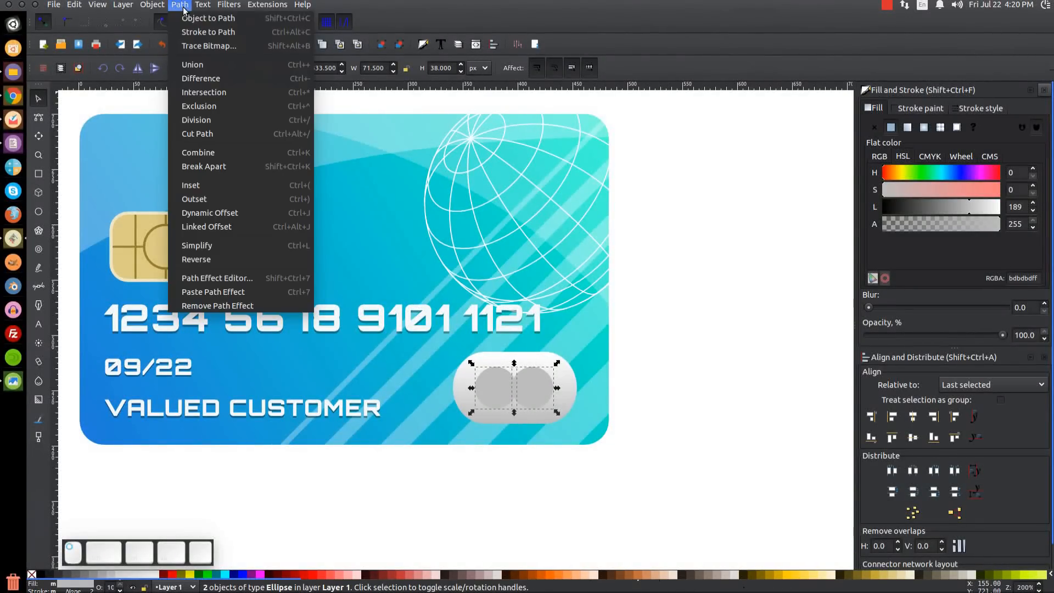
pyautogui.click(197, 66)
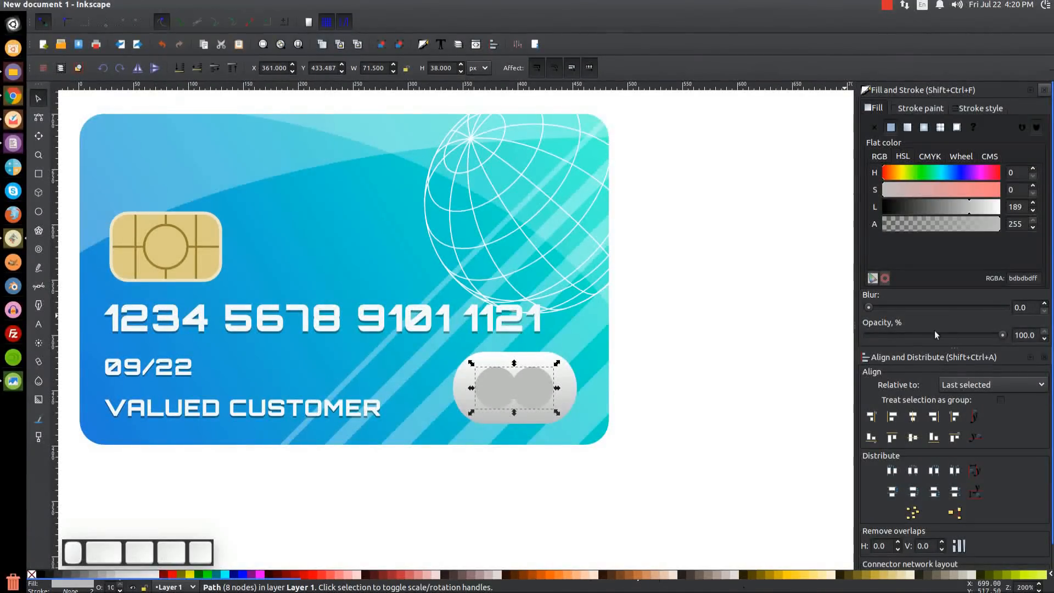
# Fill the united circles with the pill's gradient, linearGradient3995, running vertically from gray at the top to white at the bottom.
pyautogui.click(908, 127)
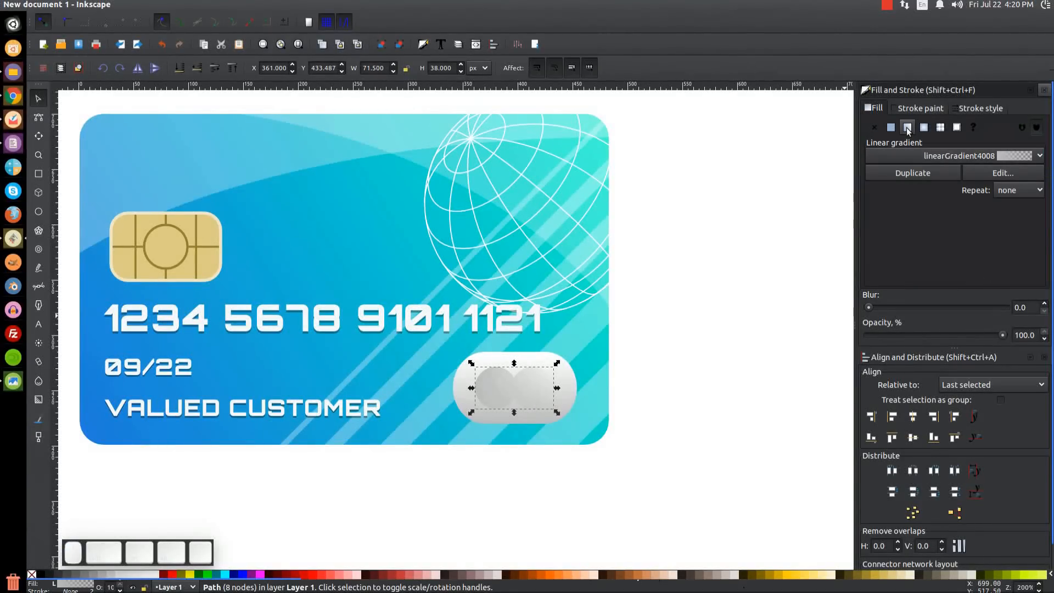
pyautogui.click(1038, 156)
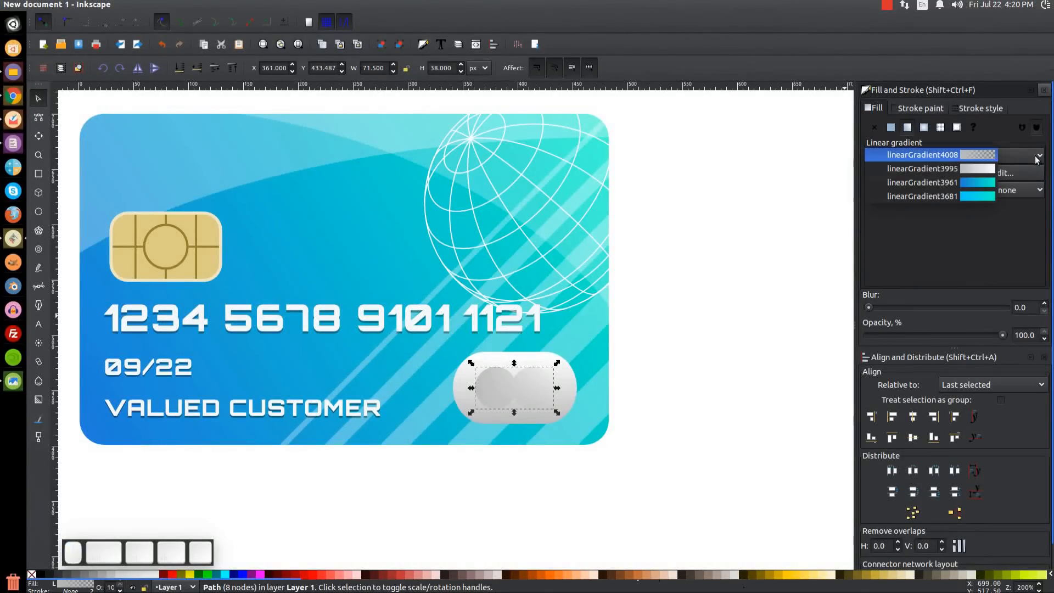
pyautogui.click(975, 168)
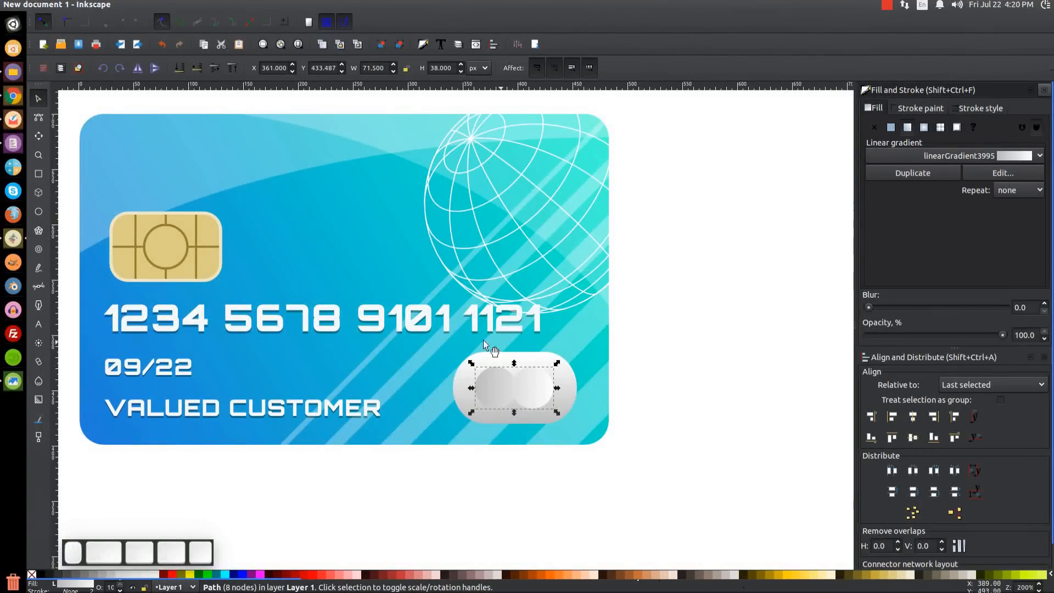
pyautogui.press('g')
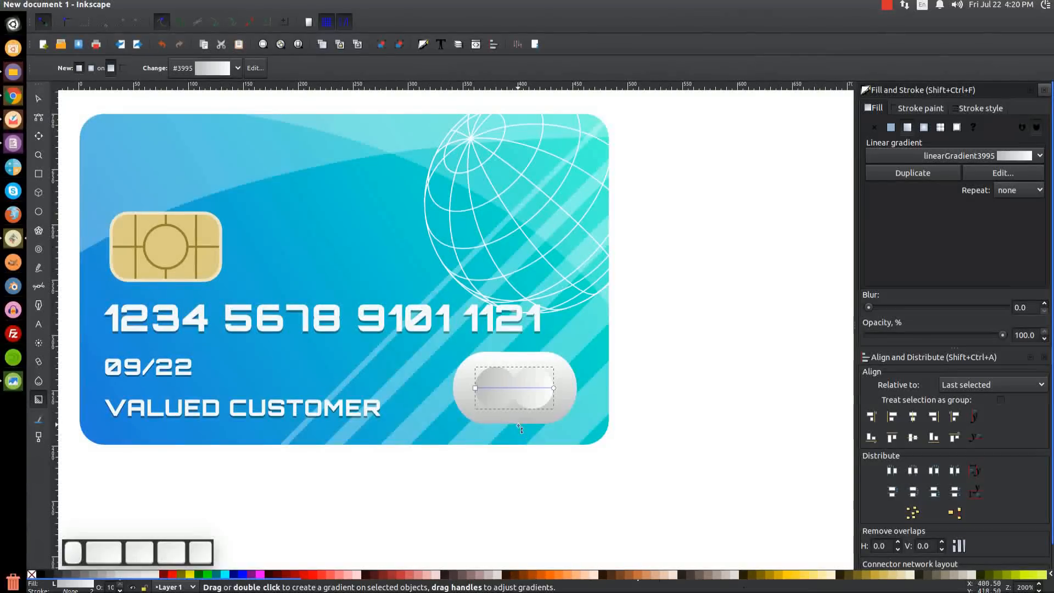
pyautogui.moveTo(474, 389)
pyautogui.mouseDown()
pyautogui.moveTo(514, 376)
pyautogui.moveTo(514, 406)
pyautogui.mouseUp()
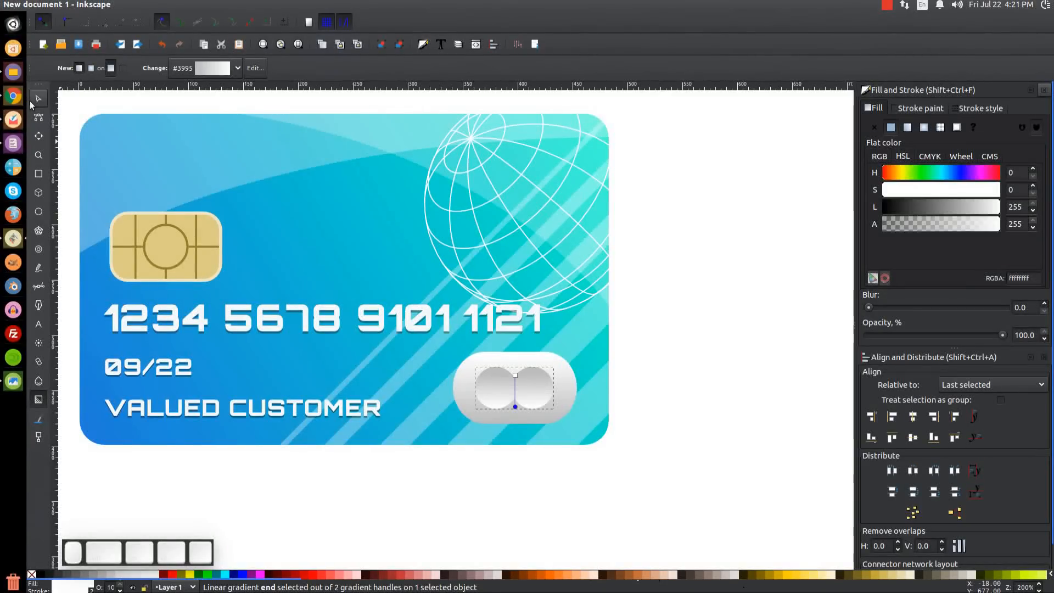
pyautogui.press('s')
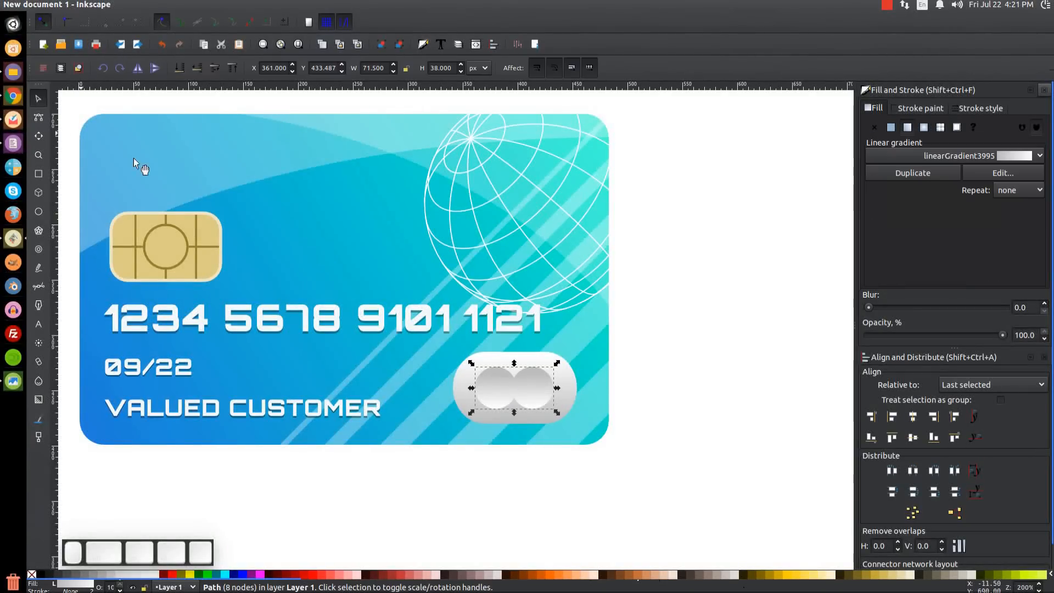
# Centre the united circles on the pill shape and deselect everything.
pyautogui.keyDown('shift'); pyautogui.click(461, 380); pyautogui.keyUp('shift')
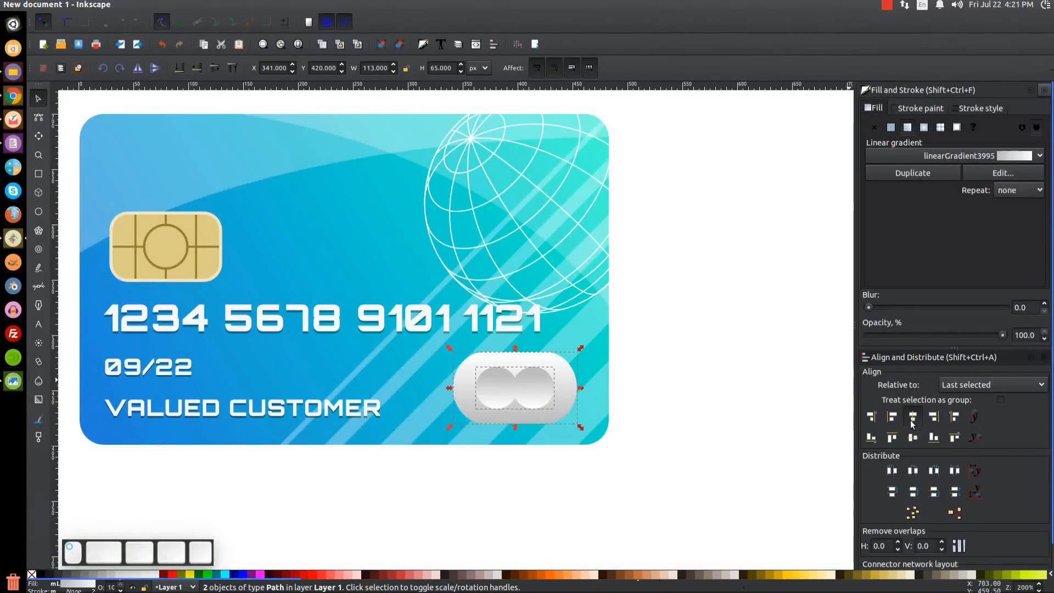
pyautogui.moveTo(697, 419); pyautogui.dragTo(785, 338)
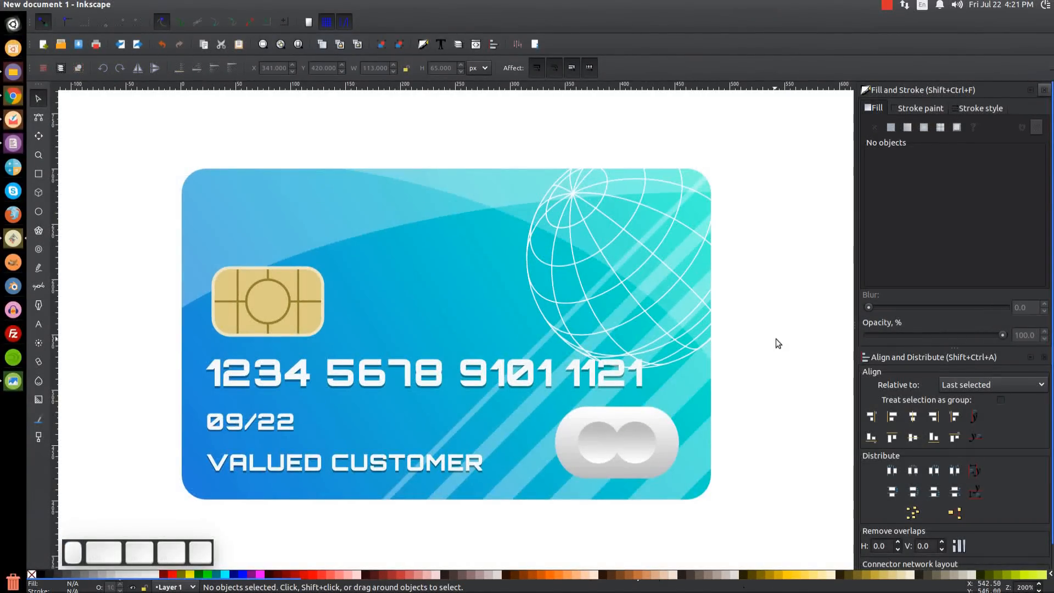
pyautogui.press('1')
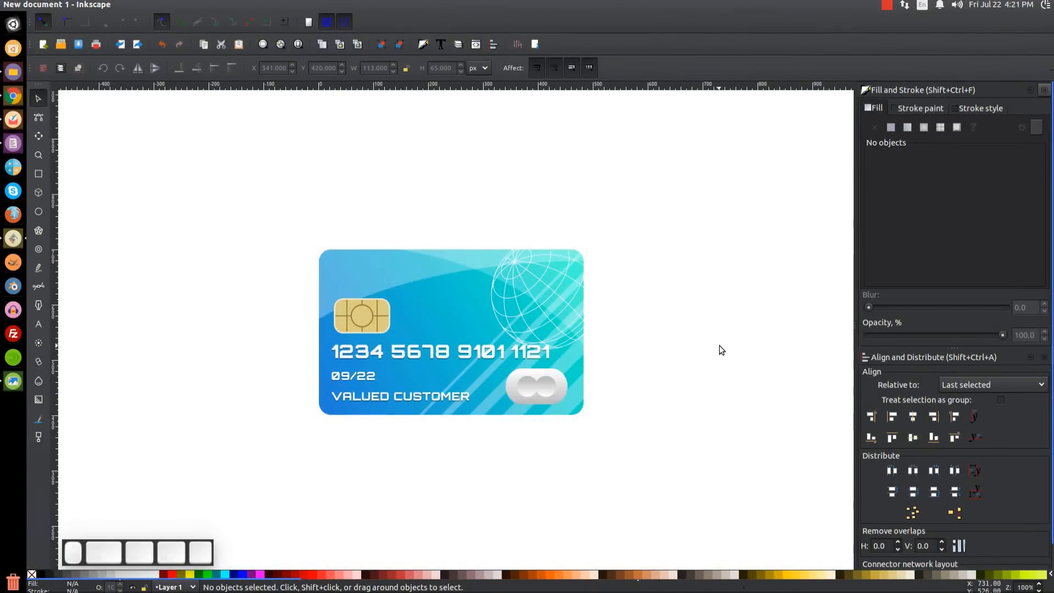
# Lower the wireframe globe's opacity to 61.1%, check the thumbnail.png reference image, and deselect everything.
pyautogui.click(493, 304)
pyautogui.moveTo(999, 340)
pyautogui.mouseDown()
pyautogui.moveTo(933, 337)
pyautogui.moveTo(950, 336)
pyautogui.mouseUp()
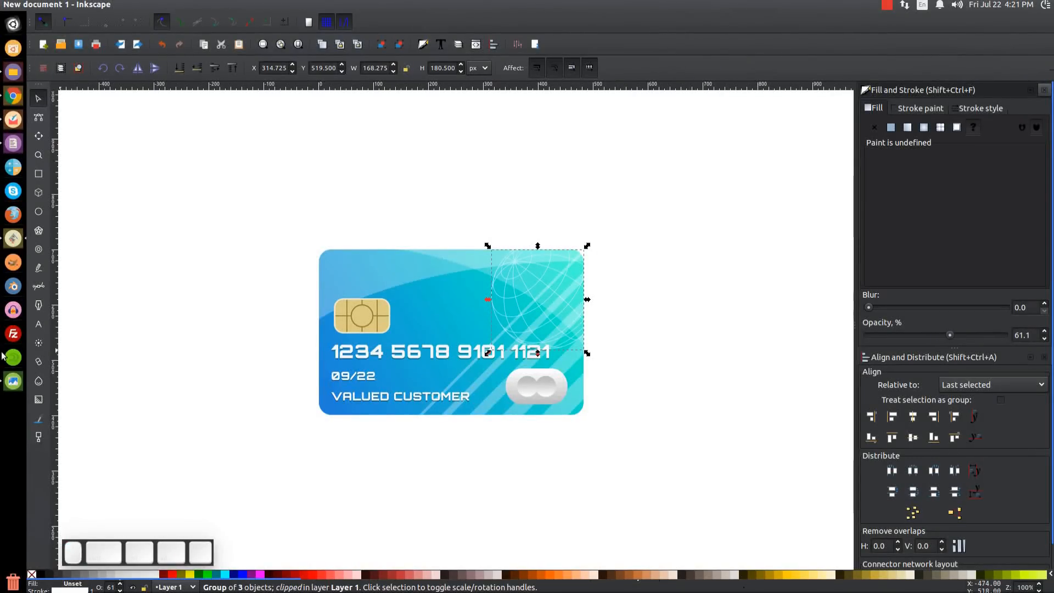
pyautogui.click(12, 383)
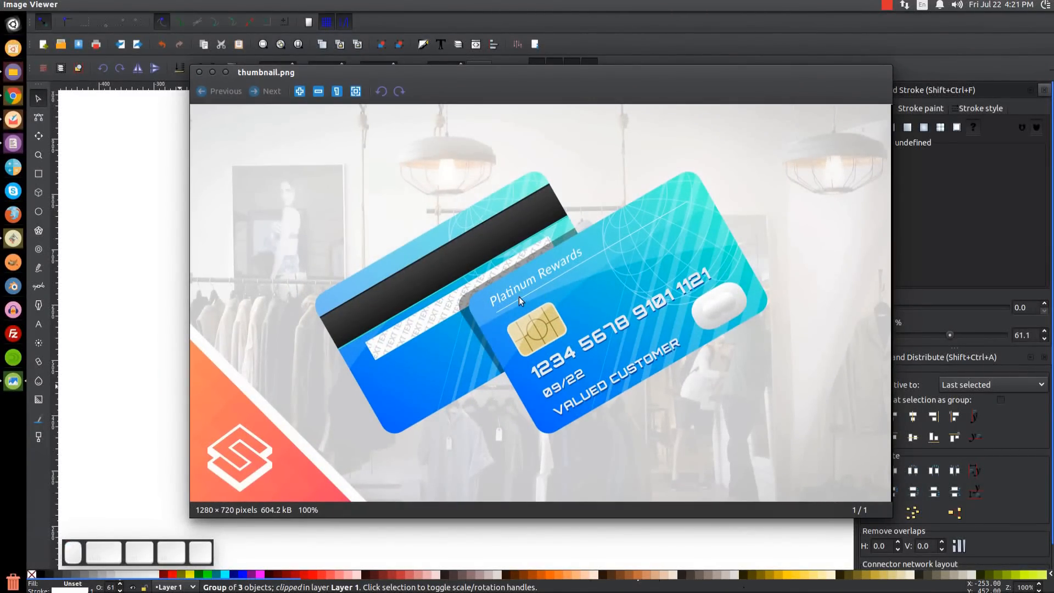
pyautogui.click(225, 73)
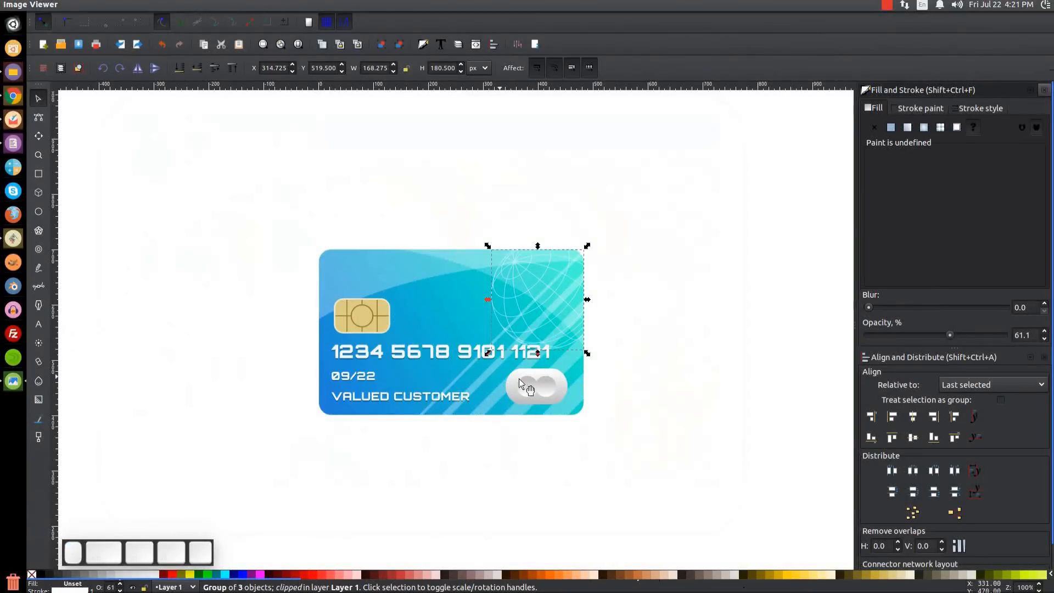
pyautogui.click(413, 162)
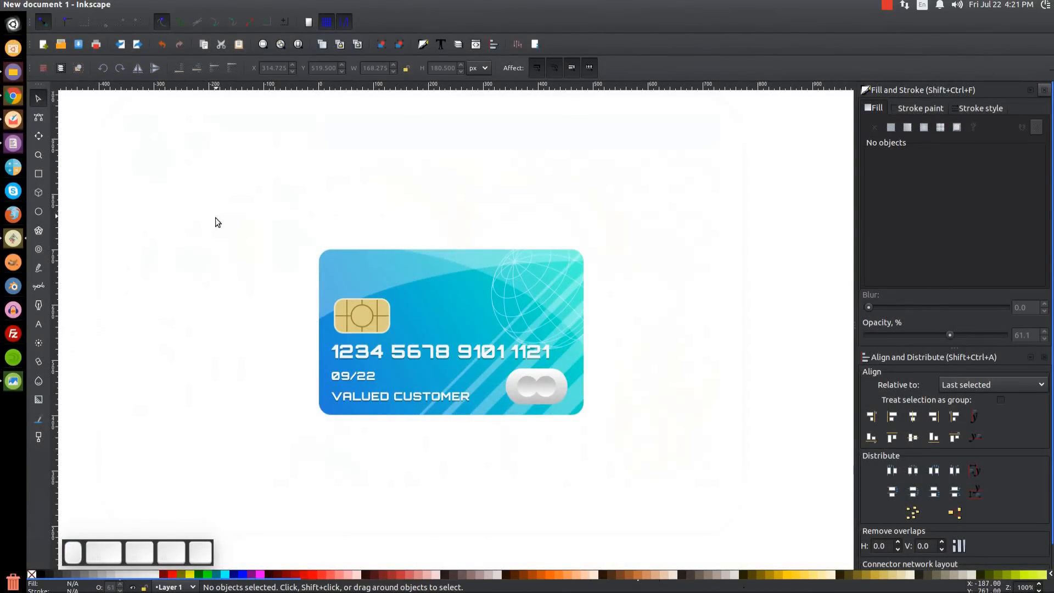
# Add the text "Platinum Rewards" above the card in italic TeX Gyre Adventor at size 40.
pyautogui.click(39, 324)
pyautogui.click(393, 201)
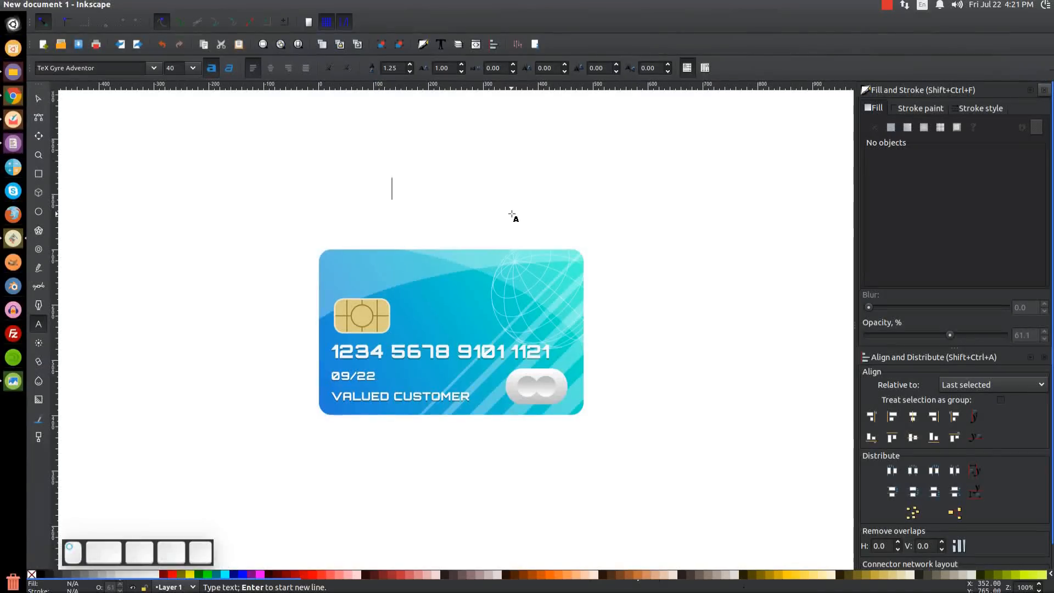
pyautogui.write('Platinum')
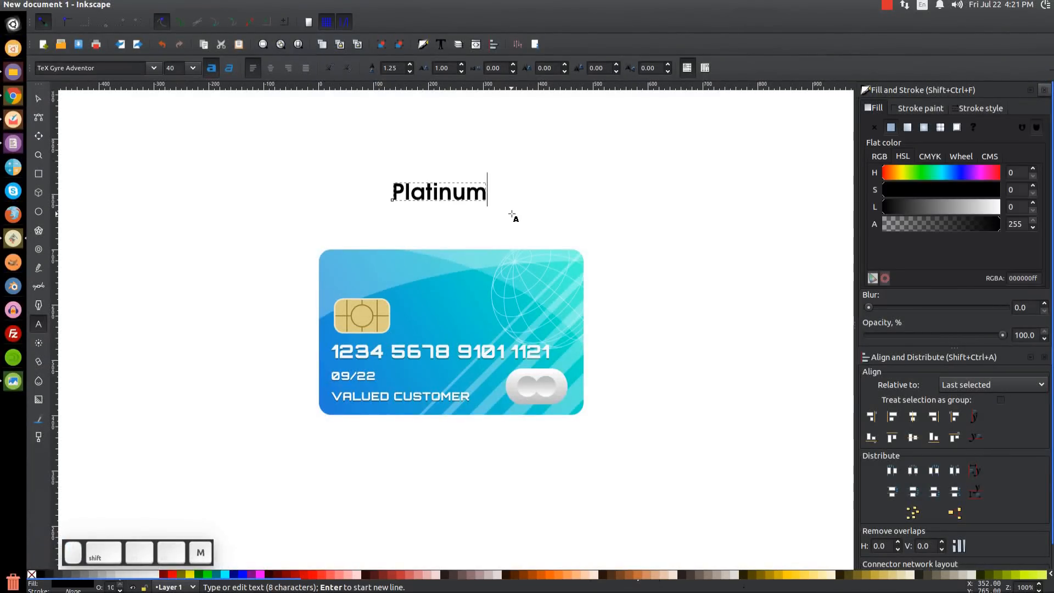
pyautogui.write(' Rewards')
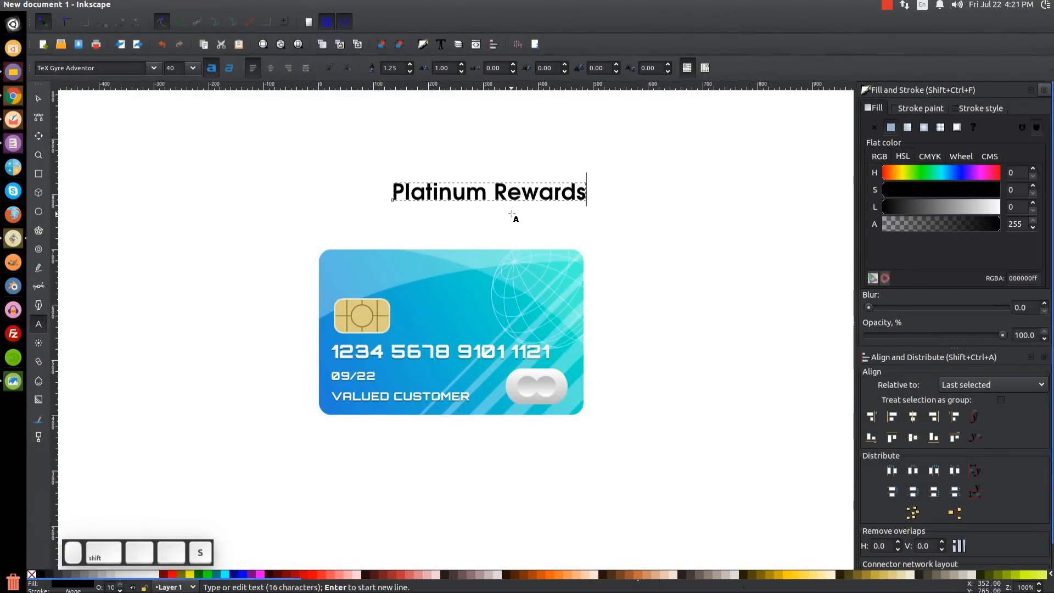
pyautogui.click(229, 67)
# Place the title in the card's upper-left area, scale it proportionally to about 230 px wide, and fill it white.
pyautogui.click(39, 98)
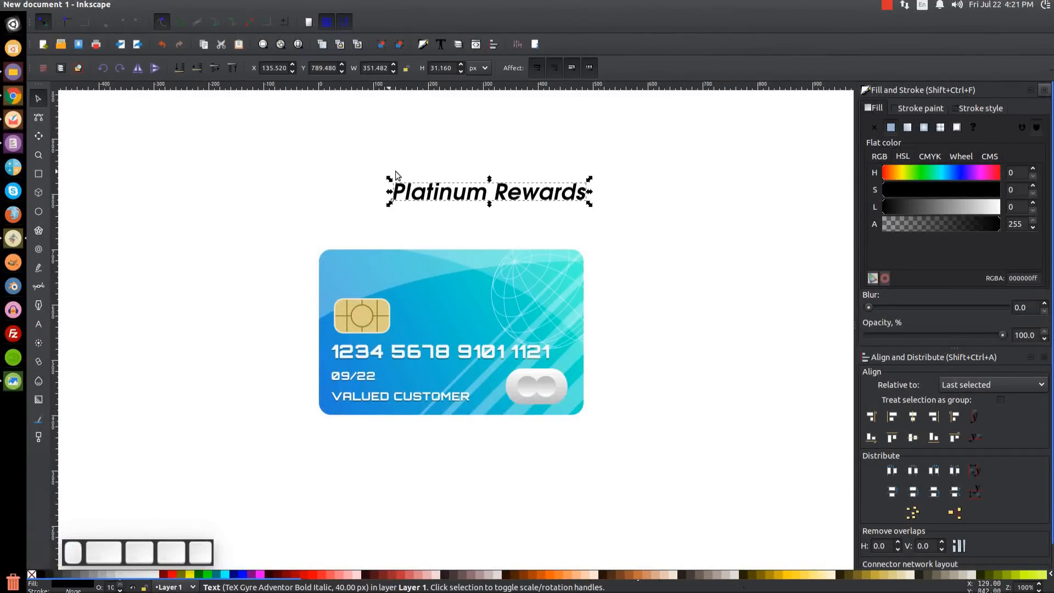
pyautogui.moveTo(551, 201); pyautogui.dragTo(465, 278)
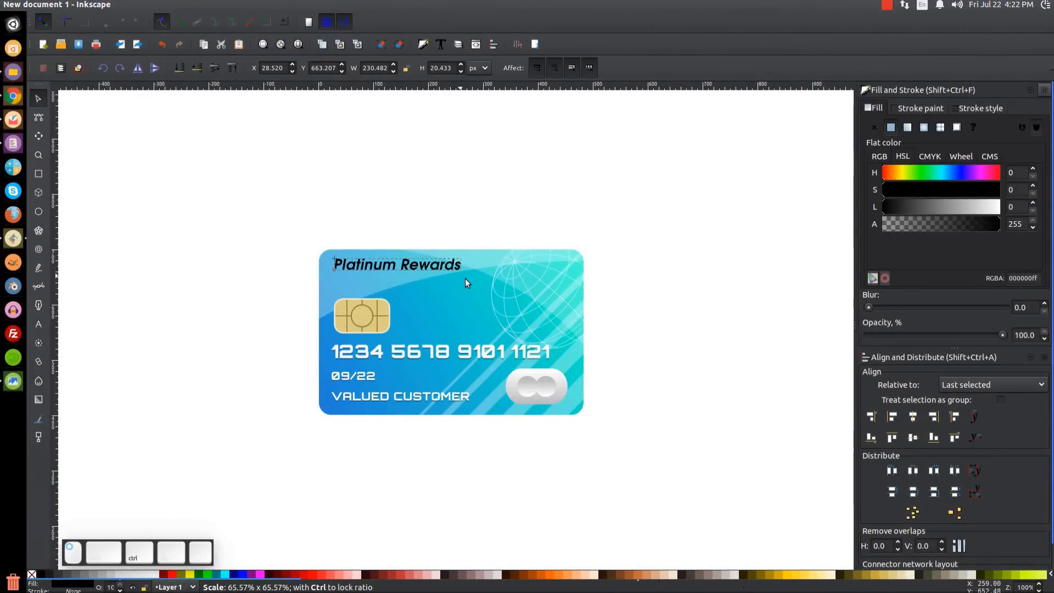
pyautogui.click(152, 575)
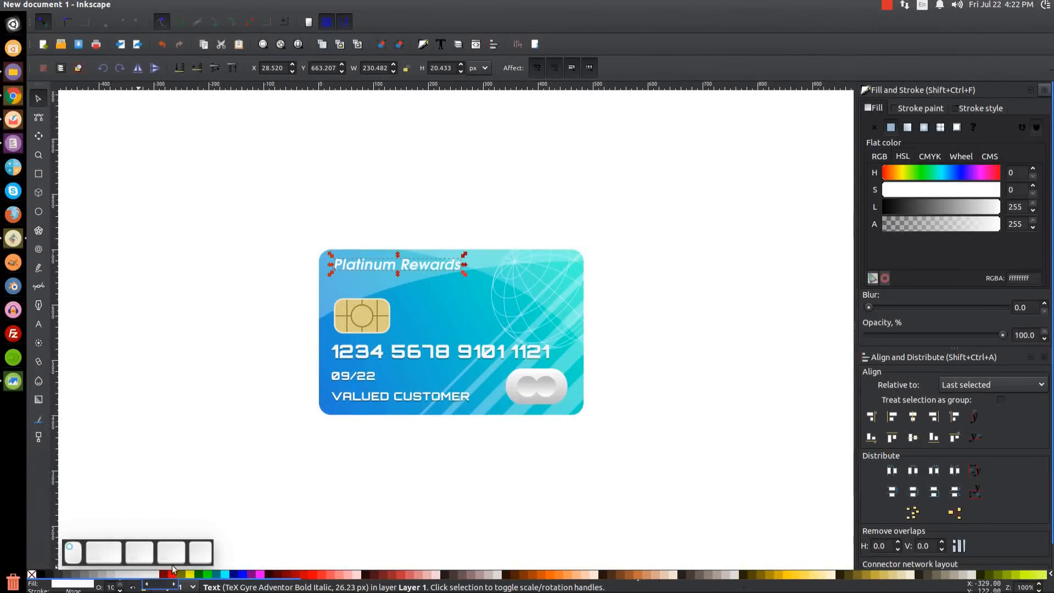
# Draw a white 413 by 3 px rectangle beneath the title, with square corners and 100% opacity.
pyautogui.click(38, 174)
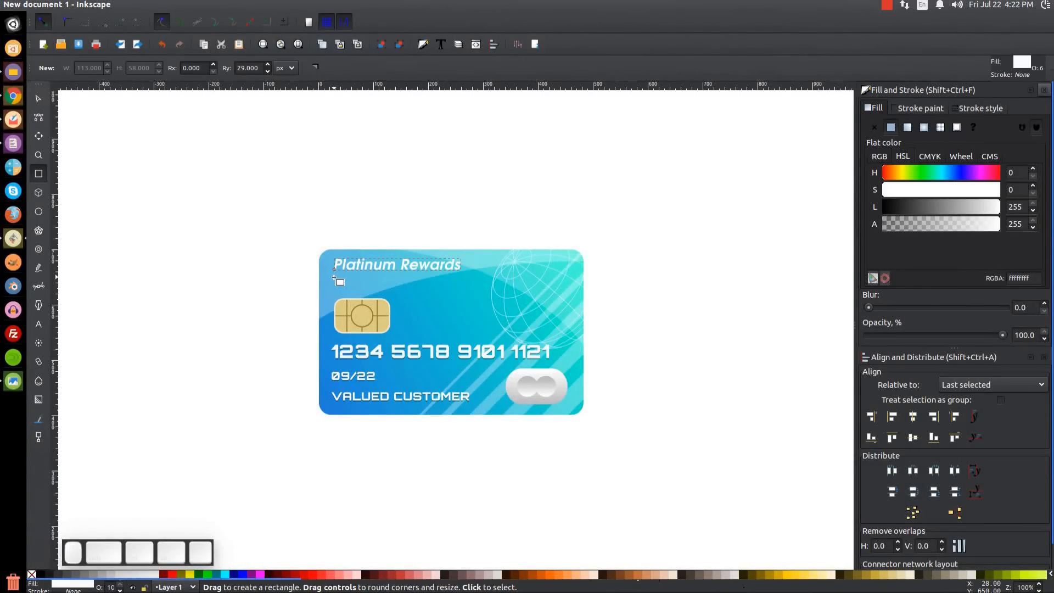
pyautogui.moveTo(335, 278); pyautogui.dragTo(561, 279)
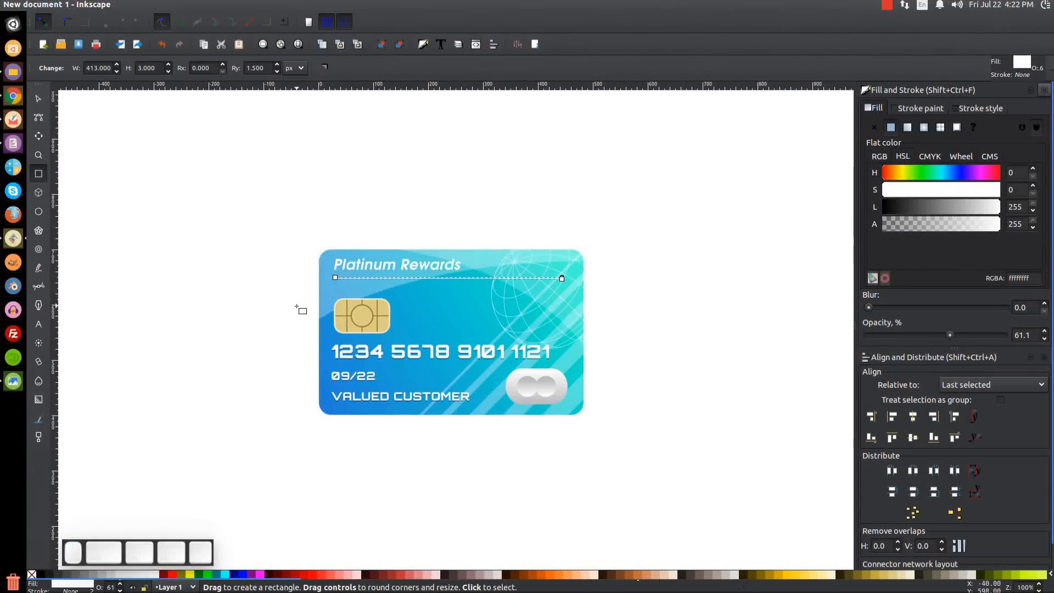
pyautogui.click(324, 67)
pyautogui.moveTo(947, 335); pyautogui.dragTo(1004, 335)
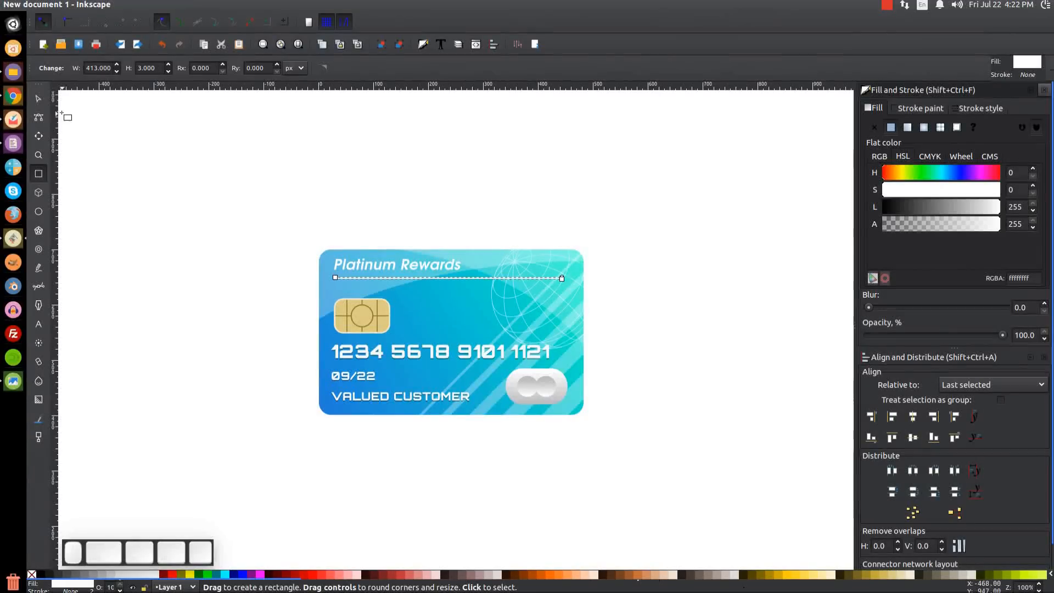
# Move the white line slightly up, closer to the title, and deselect it.
pyautogui.click(39, 99)
pyautogui.moveTo(496, 275); pyautogui.dragTo(496, 273)
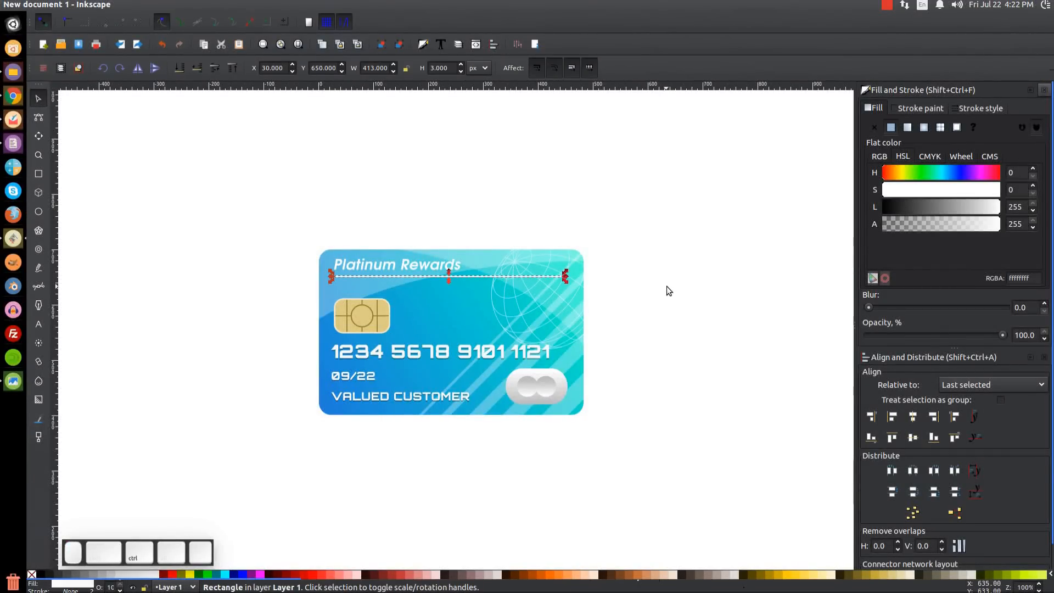
pyautogui.click(631, 292)
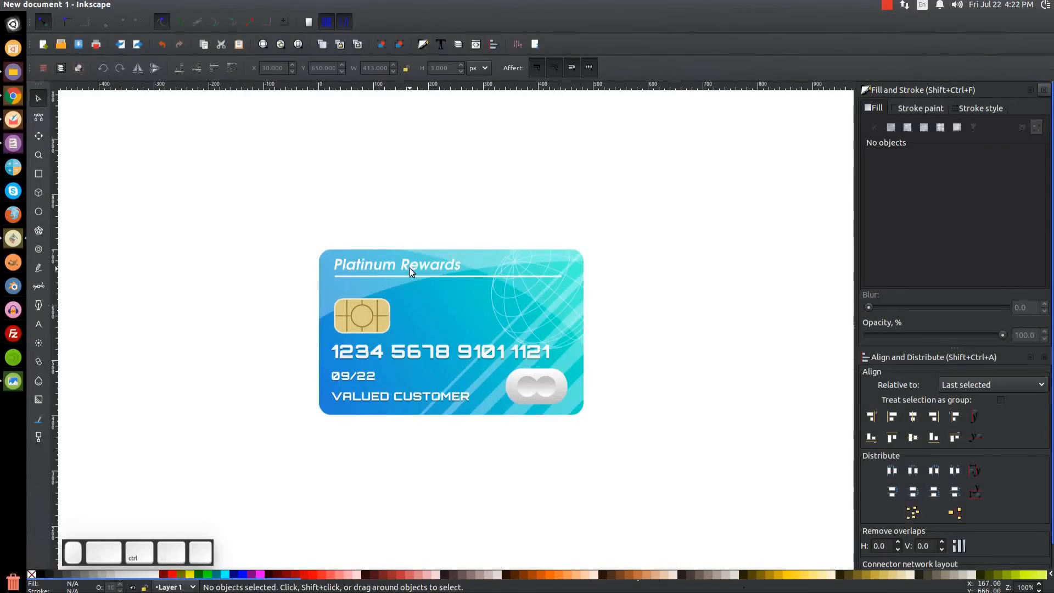
# Thin the white line under the title to about 1.6 px high, keeping its width.
pyautogui.scroll(3, 409, 268)
pyautogui.click(463, 181)
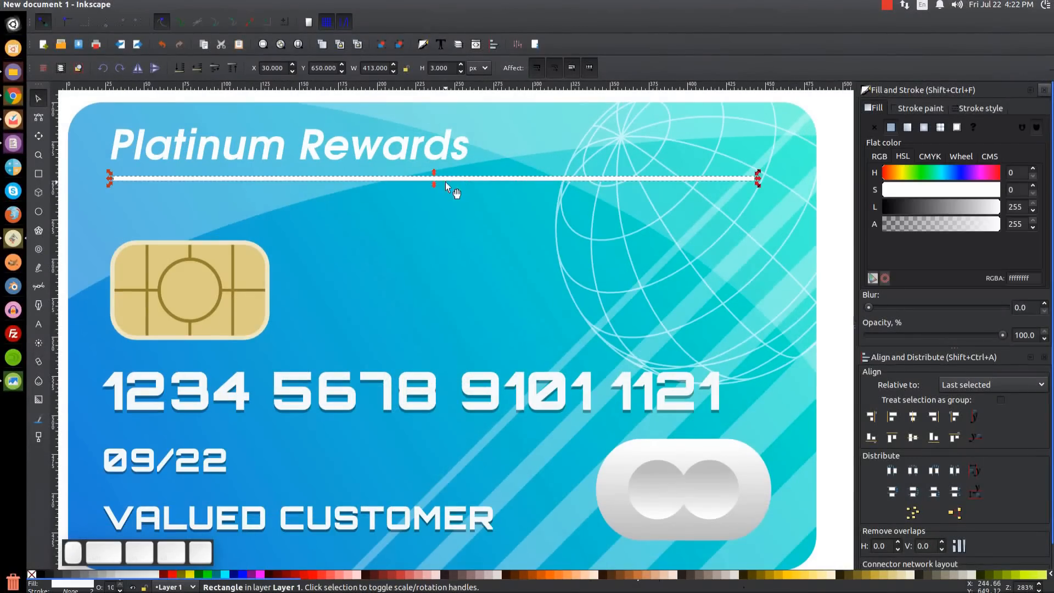
pyautogui.moveTo(433, 184); pyautogui.dragTo(440, 182)
pyautogui.click(432, 143)
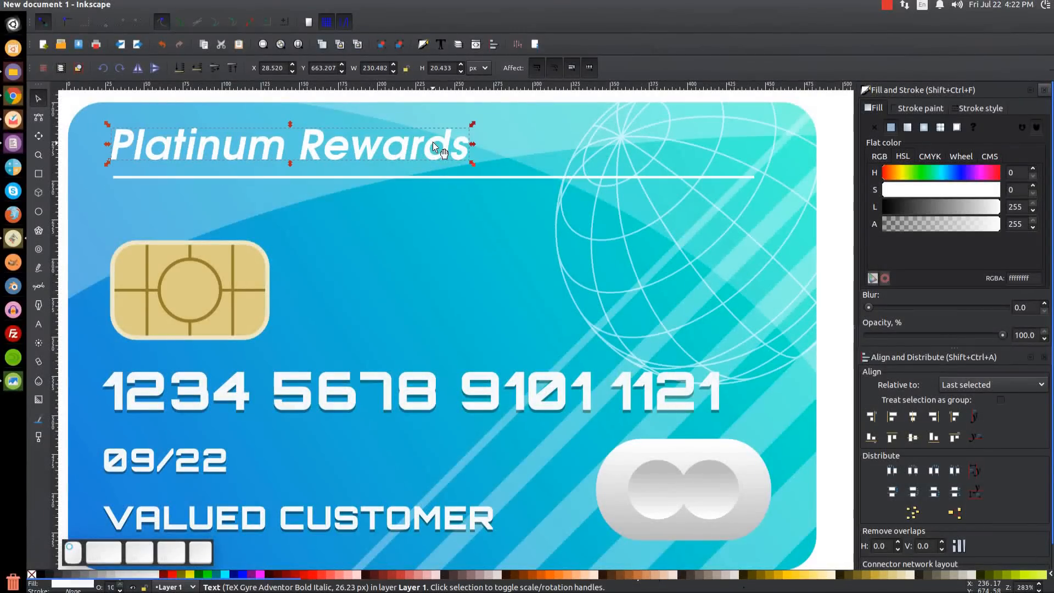
pyautogui.click(455, 179)
pyautogui.scroll(-3, 522, 308)
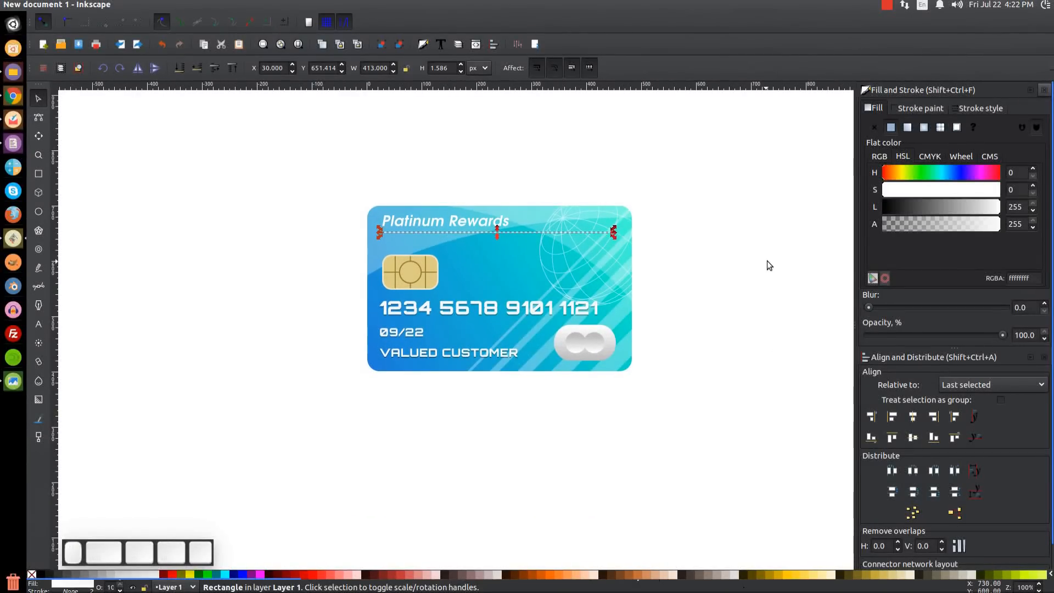
pyautogui.click(766, 261)
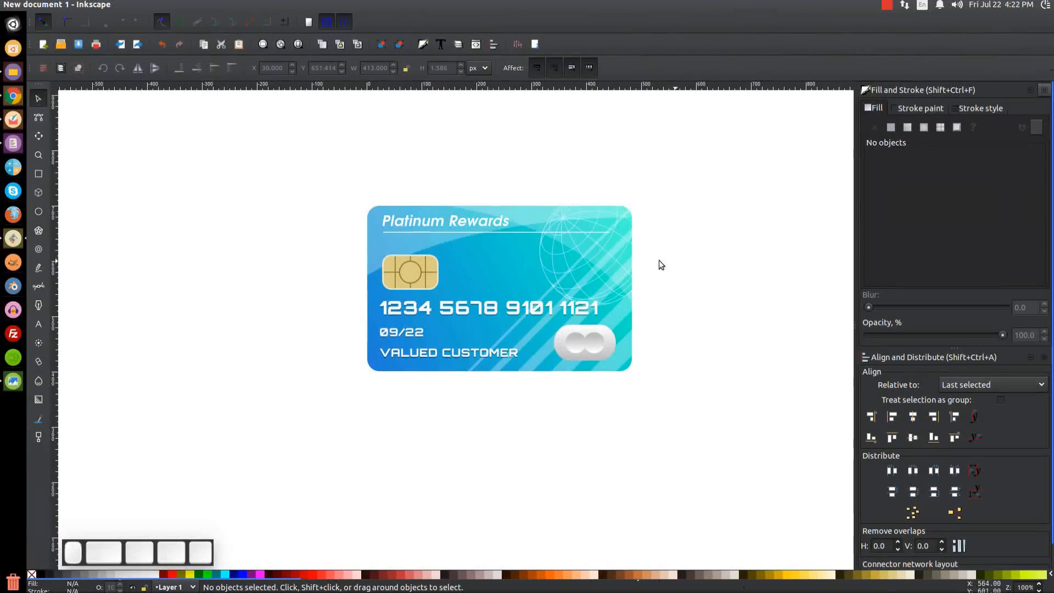
# Check the reference image, duplicate the whole card, and place the copy to its left at X about -530 px.
pyautogui.click(12, 381)
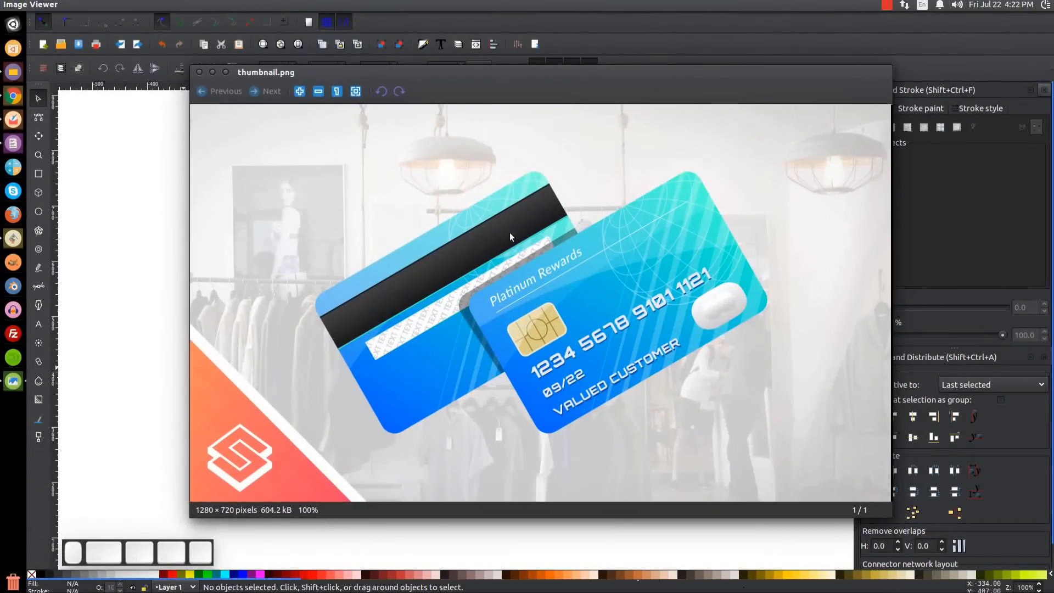
pyautogui.click(200, 73)
pyautogui.moveTo(722, 423); pyautogui.dragTo(283, 156)
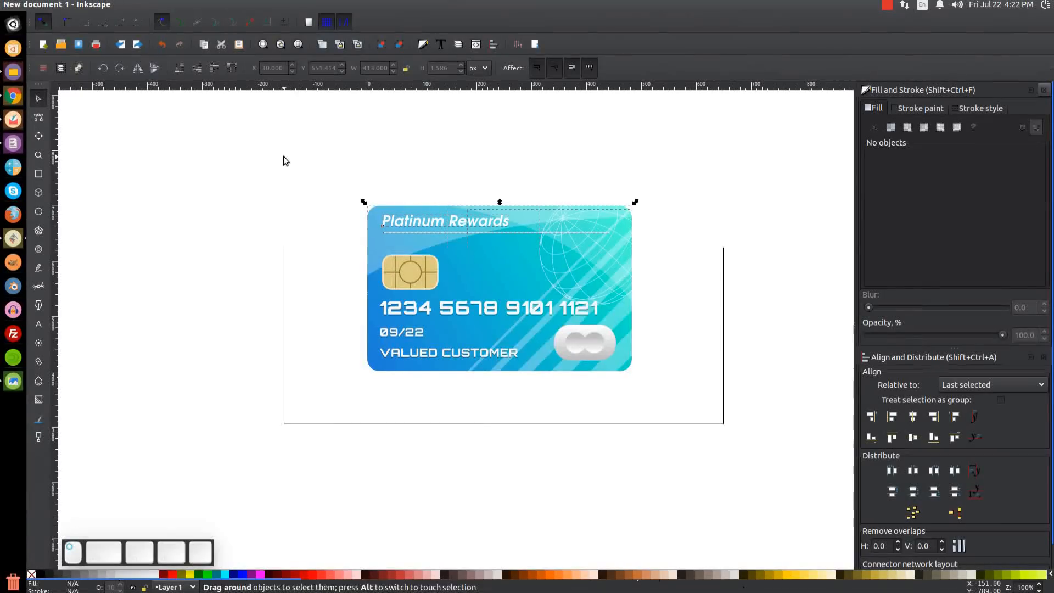
pyautogui.rightClick(526, 253)
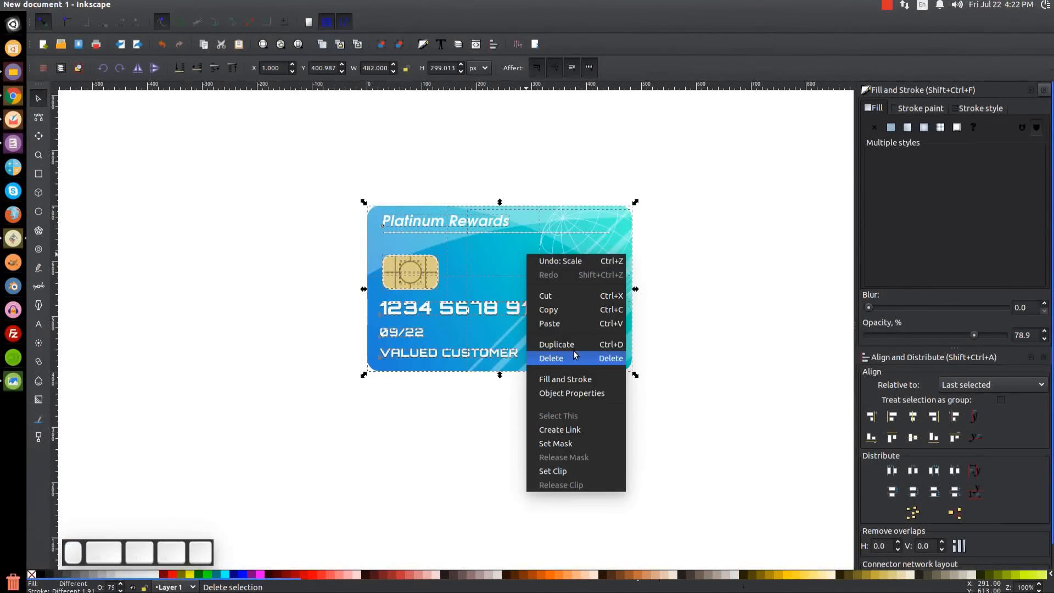
pyautogui.click(540, 343)
pyautogui.moveTo(529, 351); pyautogui.dragTo(619, 352)
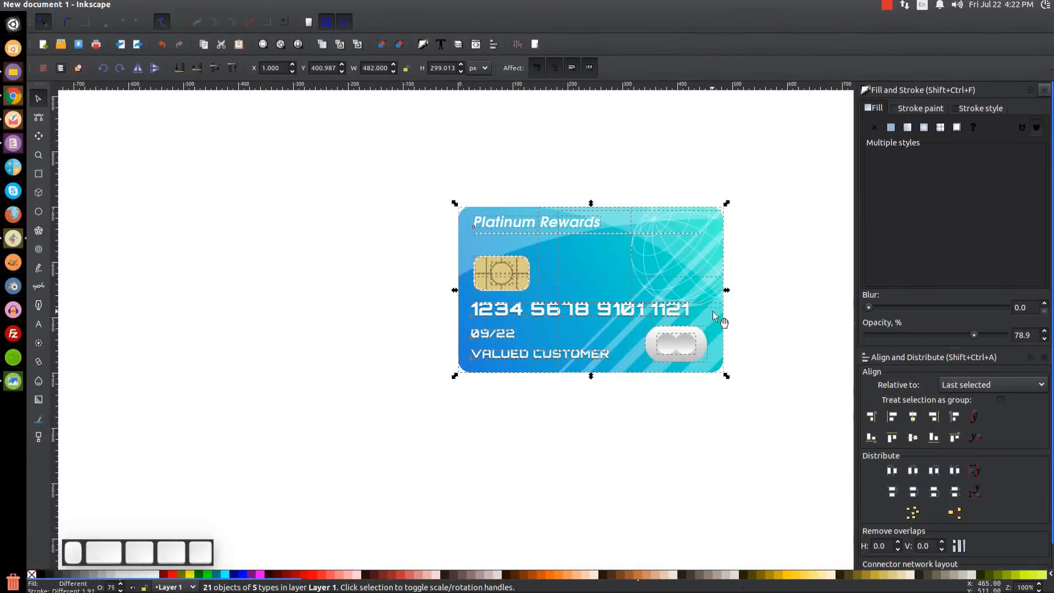
pyautogui.moveTo(697, 289); pyautogui.dragTo(470, 284)
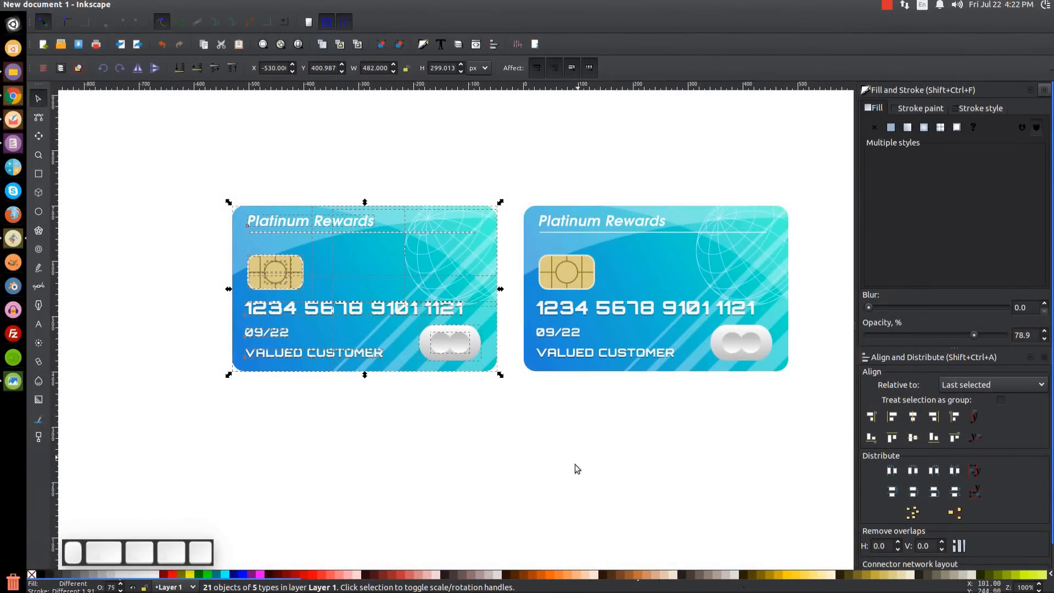
# Delete the silver pill-shaped badge and its joined circles from the left card copy.
pyautogui.click(568, 481)
pyautogui.click(458, 347)
pyautogui.press('Escape')
pyautogui.click(458, 338)
pyautogui.press('Delete')
# Delete the cardholder line, expiry date and card number, along with their shadows, from the left card copy.
pyautogui.click(307, 361)
pyautogui.press('Escape')
pyautogui.click(294, 354)
pyautogui.press('Delete')
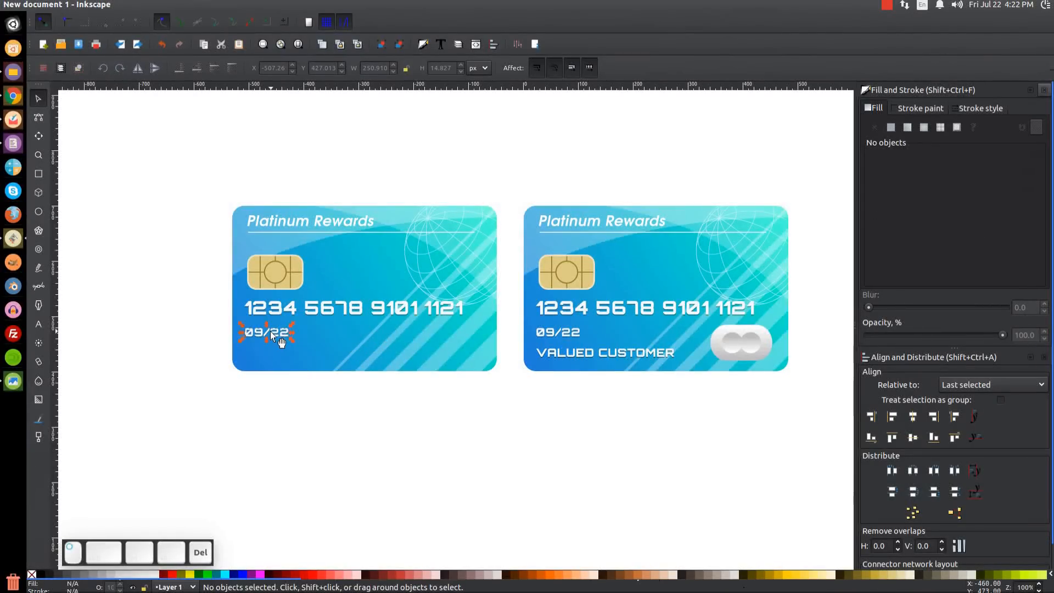
pyautogui.click(271, 332)
pyautogui.press('Delete')
pyautogui.click(298, 305)
pyautogui.press('Delete')
pyautogui.click(318, 308)
pyautogui.press('Delete')
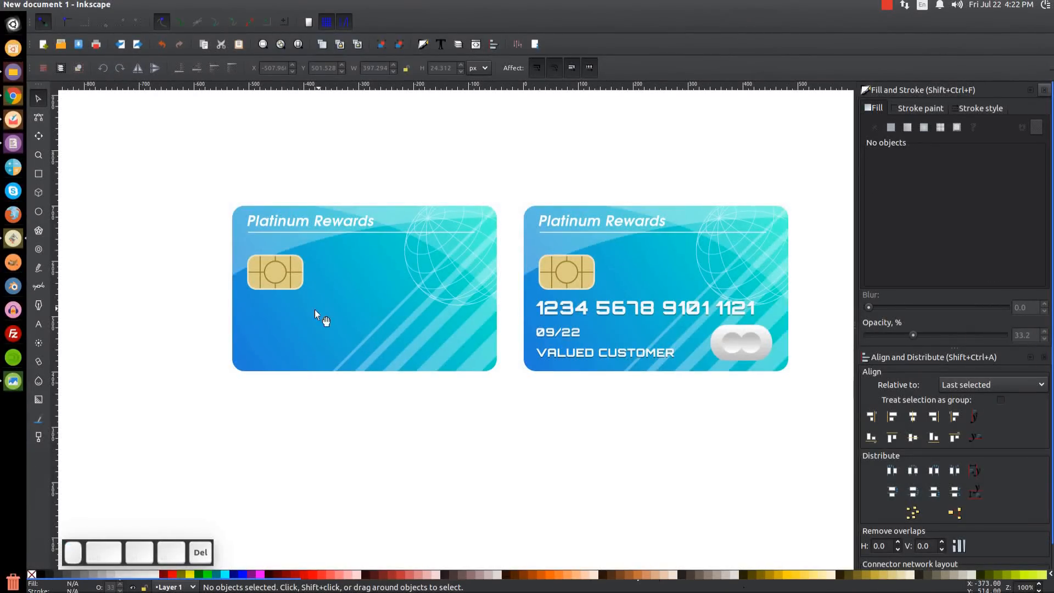
# Delete the gold chip and its backing shape from the left card copy.
pyautogui.click(290, 275)
pyautogui.press('Delete')
pyautogui.click(274, 267)
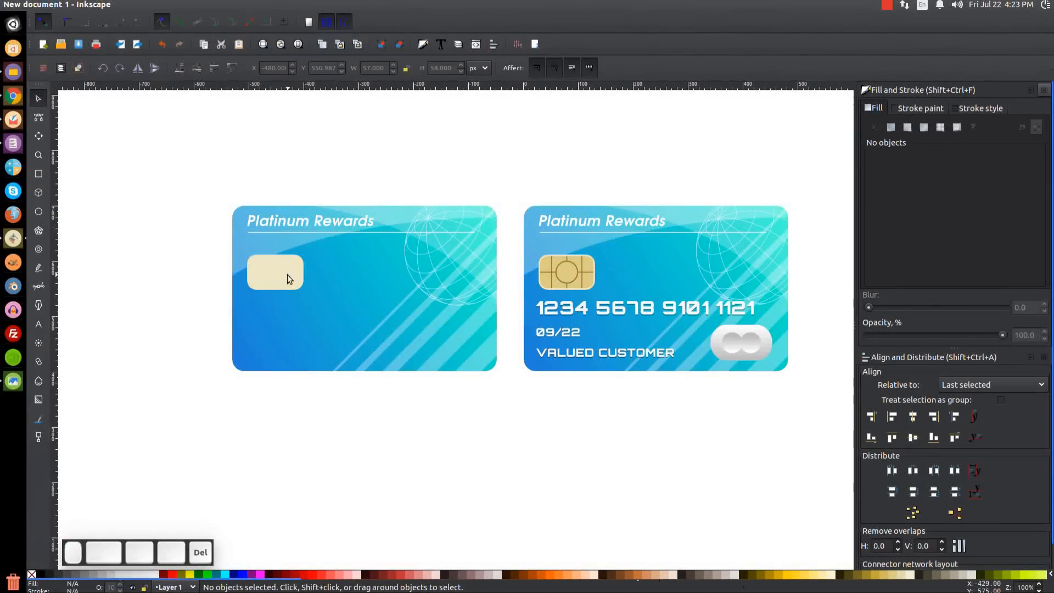
pyautogui.press('Delete')
# Delete the "Platinum Rewards" title and the line beneath it from the left card copy.
pyautogui.click(296, 226)
pyautogui.press('Delete')
pyautogui.click(373, 230)
pyautogui.press('Delete')
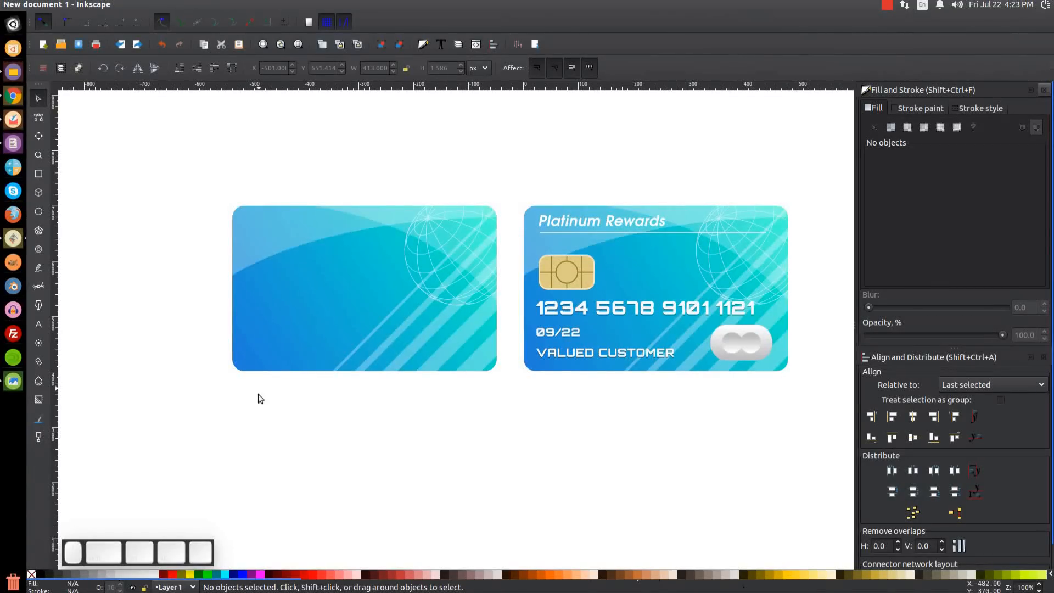
# Following the reference, draw a stripe about 537 by 65 px across the left card's upper part and fill it with dark gray 1a1a1a.
pyautogui.click(13, 381)
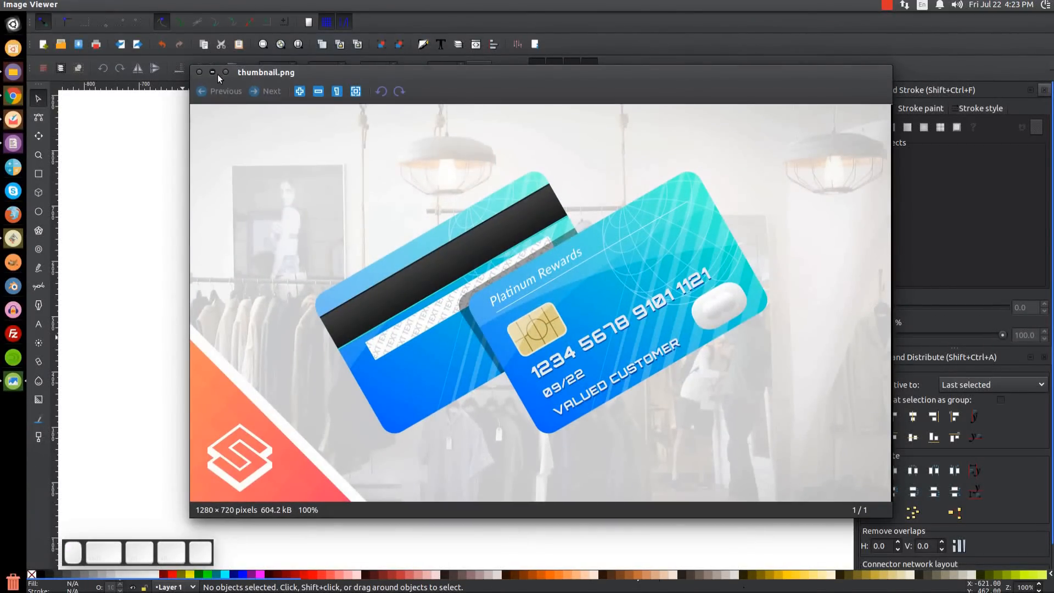
pyautogui.click(224, 72)
pyautogui.click(39, 175)
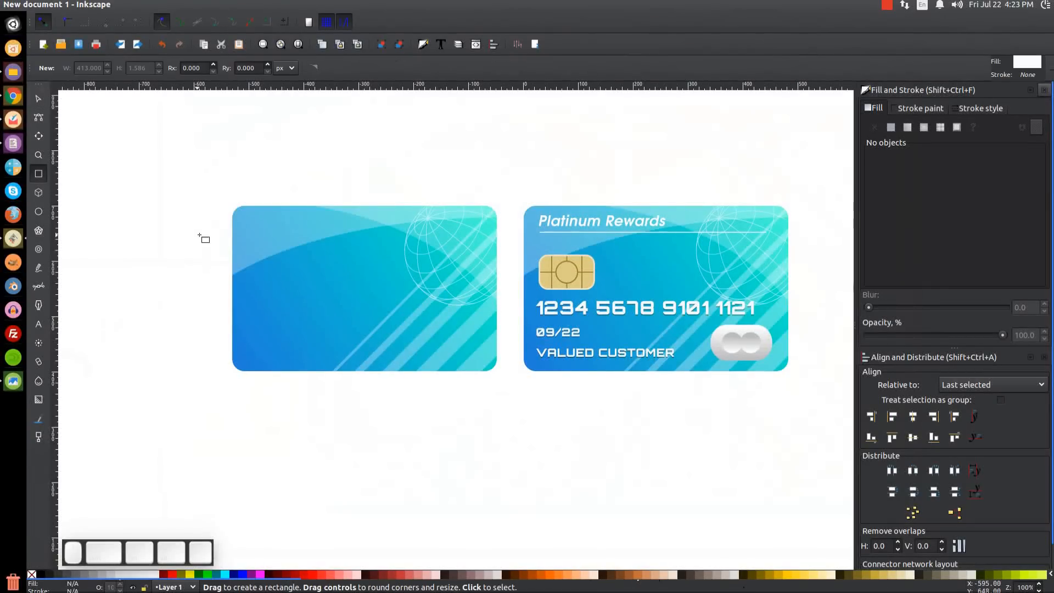
pyautogui.moveTo(232, 224); pyautogui.dragTo(509, 259)
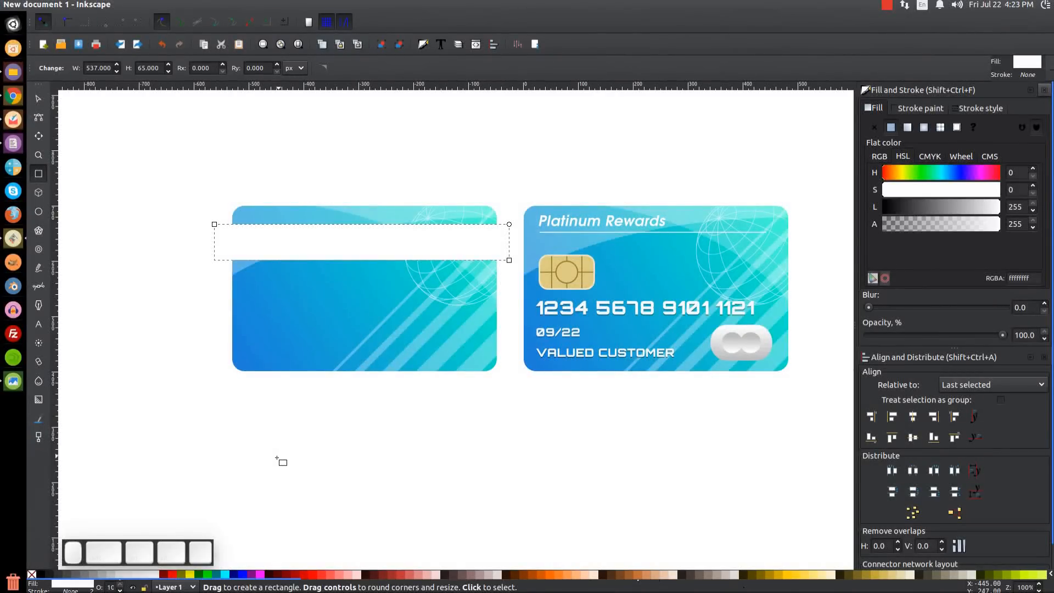
pyautogui.click(50, 574)
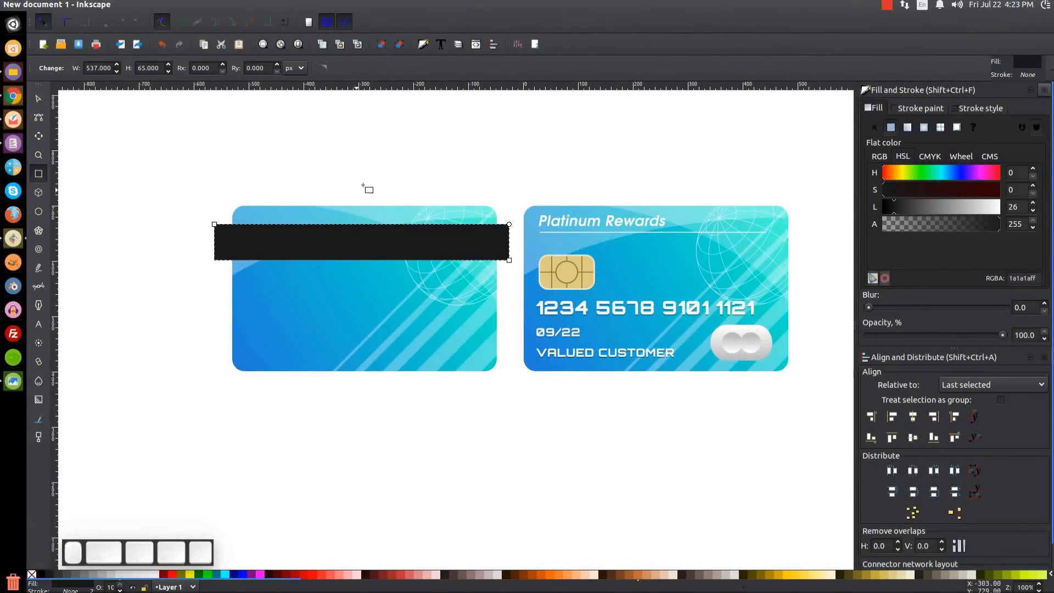
# Trim the dark stripe to the left card's outline by intersecting it with a duplicate of the card's gradient background.
pyautogui.click(39, 98)
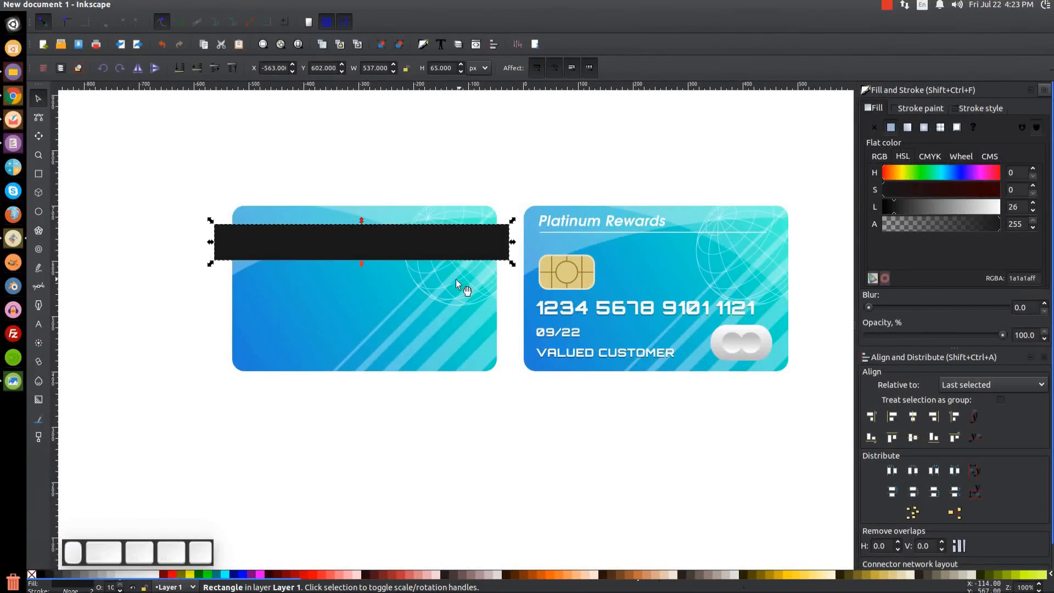
pyautogui.click(305, 305)
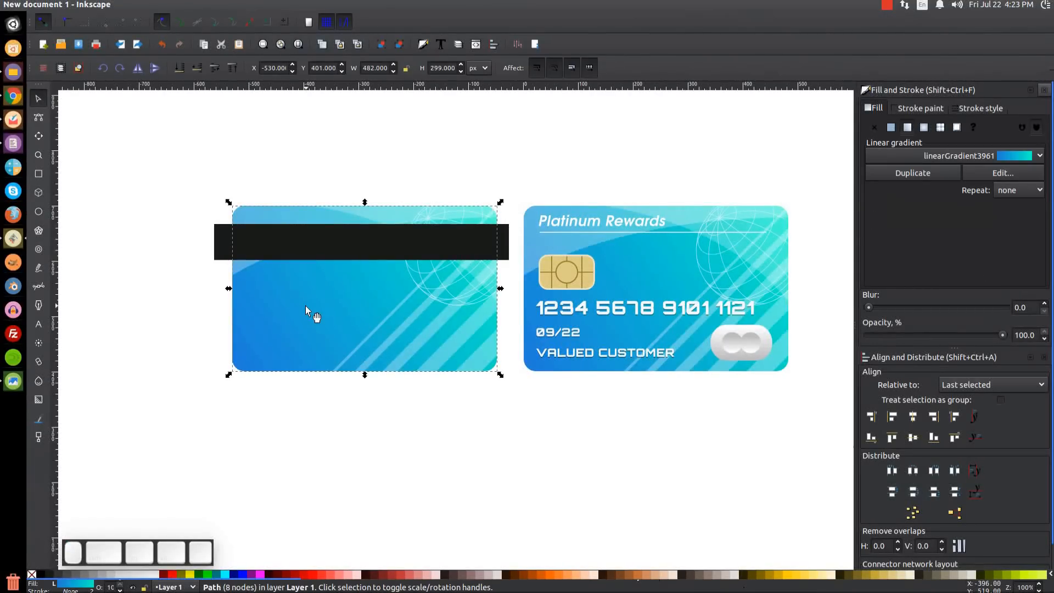
pyautogui.rightClick(305, 305)
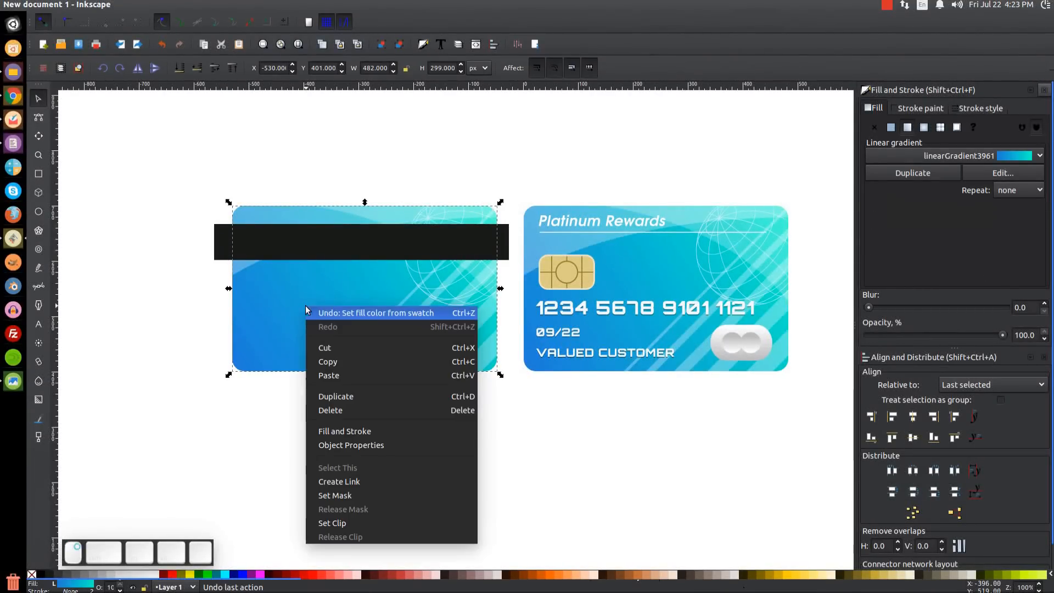
pyautogui.click(340, 391)
pyautogui.press('shift')
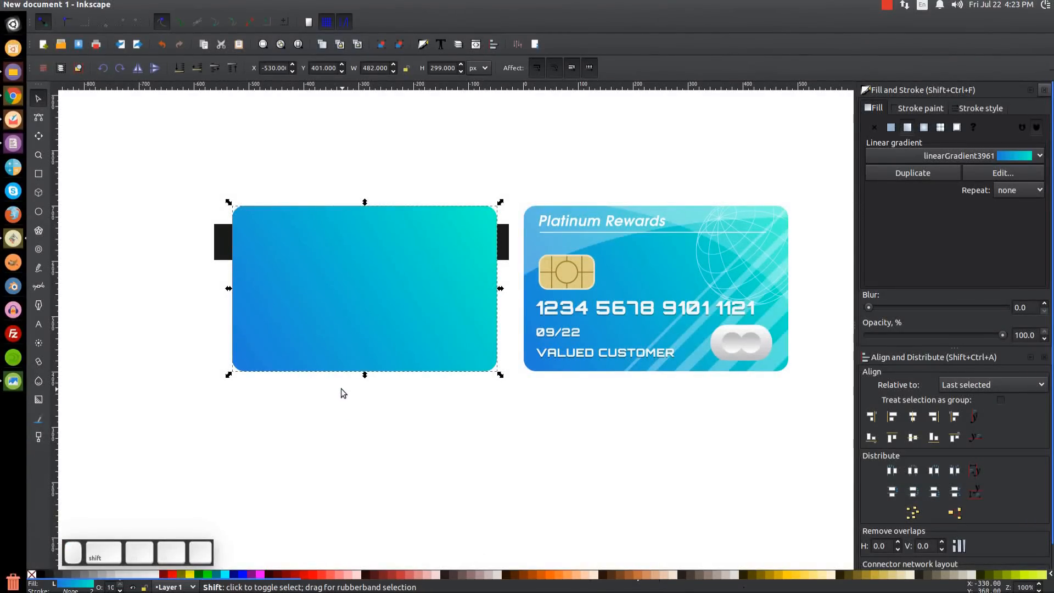
pyautogui.keyDown('shift'); pyautogui.click(221, 234); pyautogui.keyUp('shift')
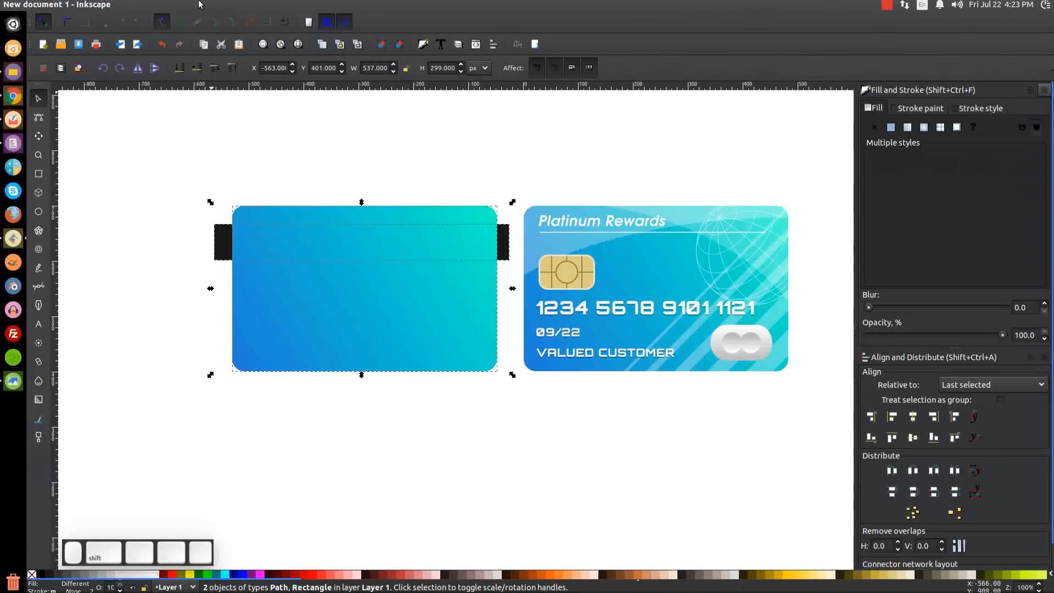
pyautogui.click(180, 5)
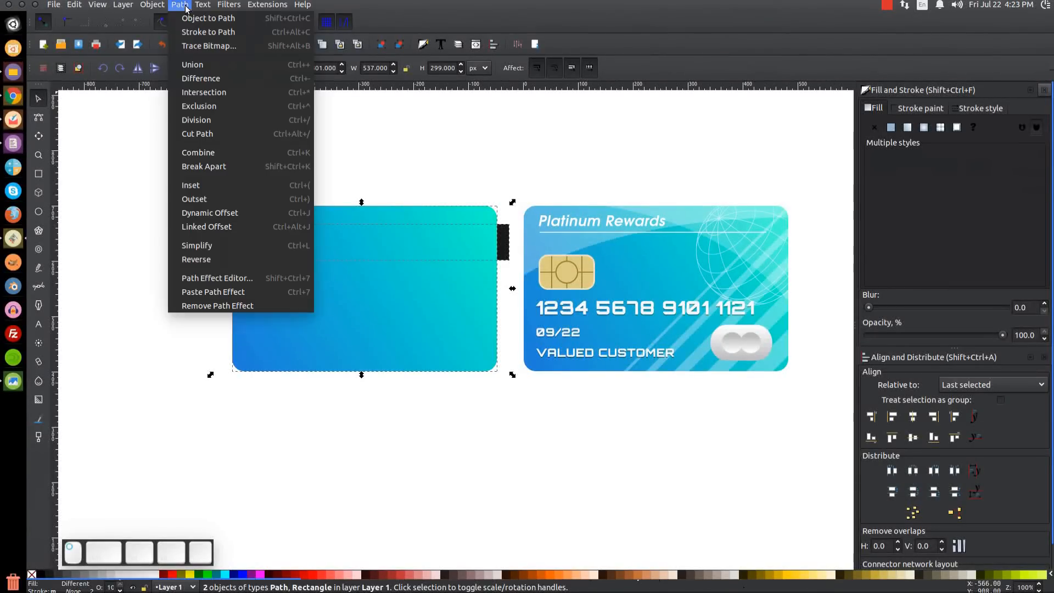
pyautogui.click(197, 91)
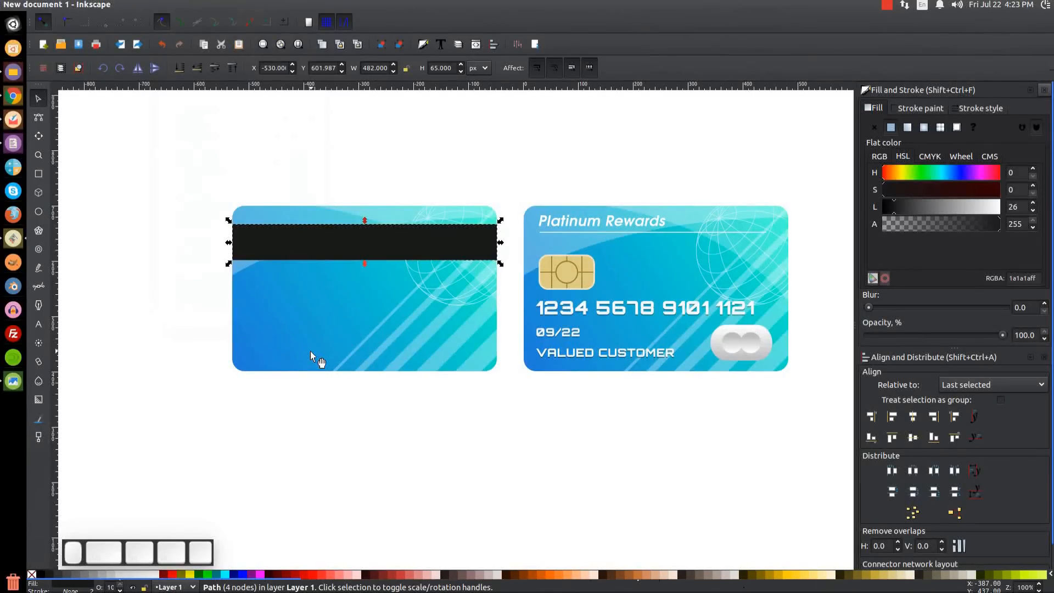
# Give the trimmed stripe a vertical linear gradient running from 3a3a3a at its upper edge to 1a1a1a at its lower edge.
pyautogui.click(905, 129)
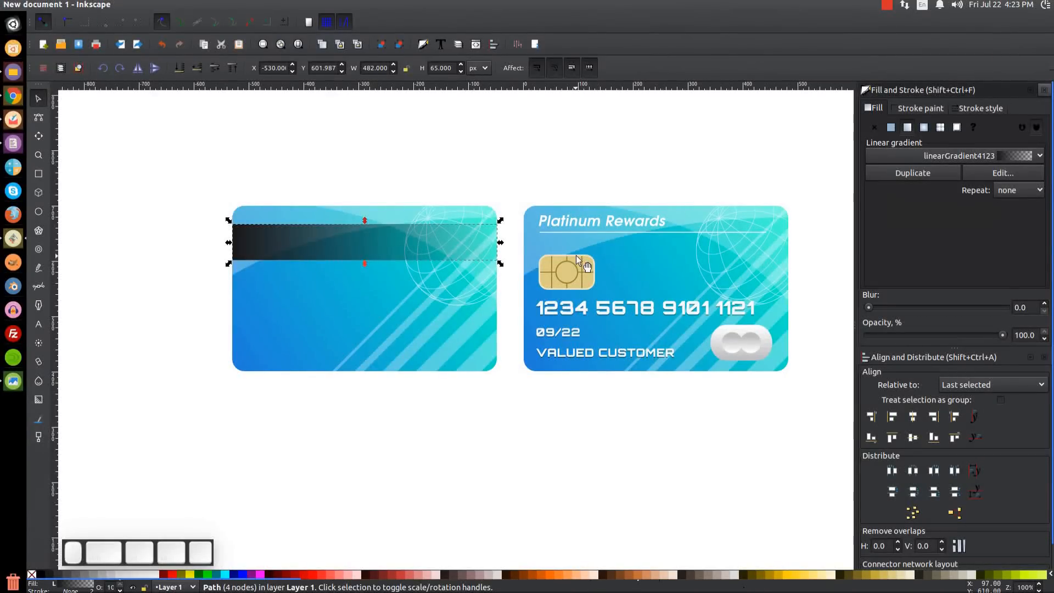
pyautogui.press('g')
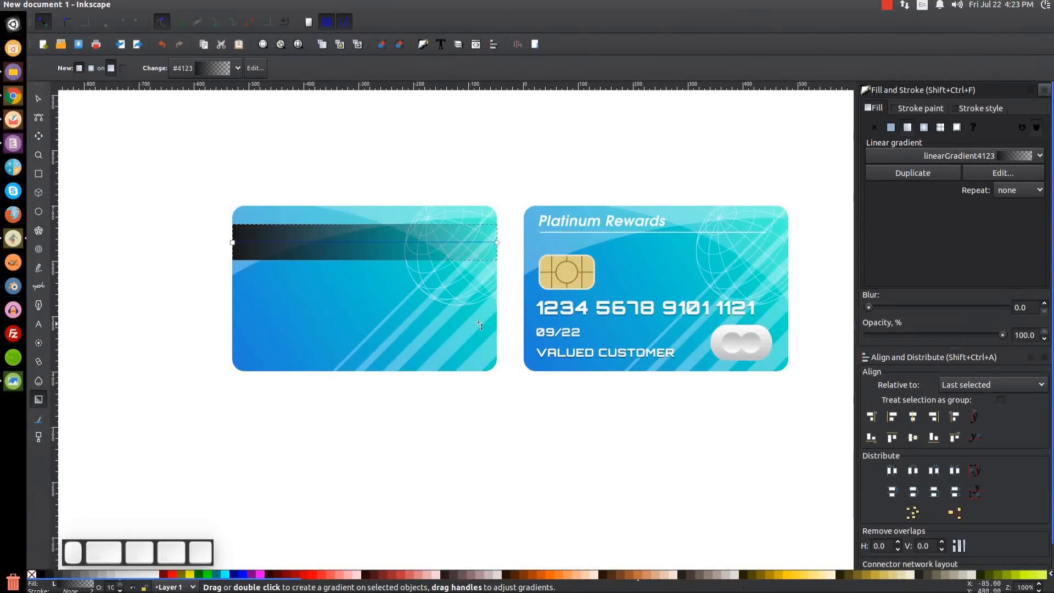
pyautogui.click(497, 242)
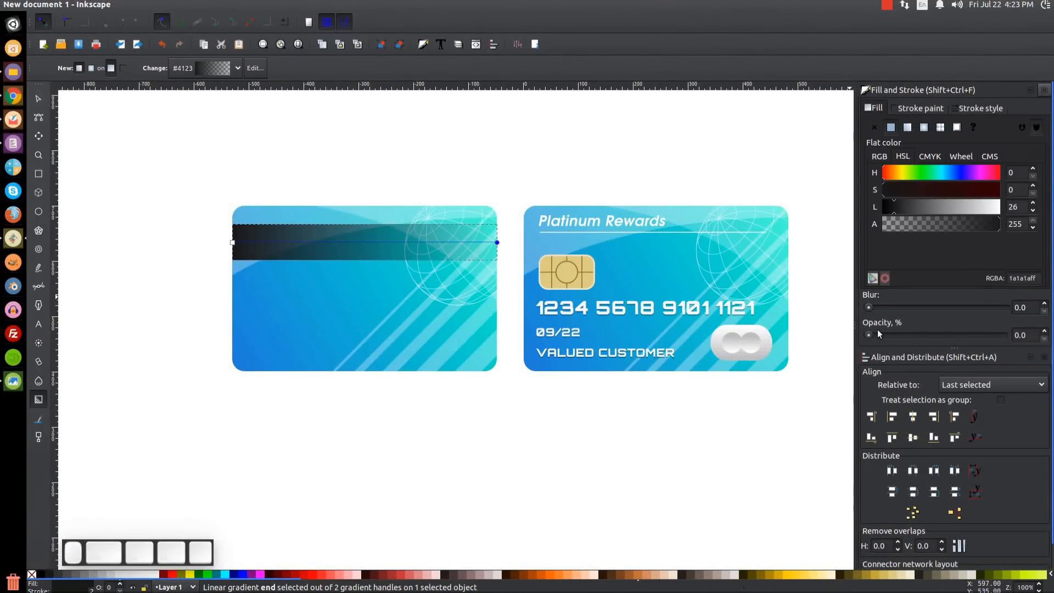
pyautogui.moveTo(880, 335); pyautogui.dragTo(1001, 334)
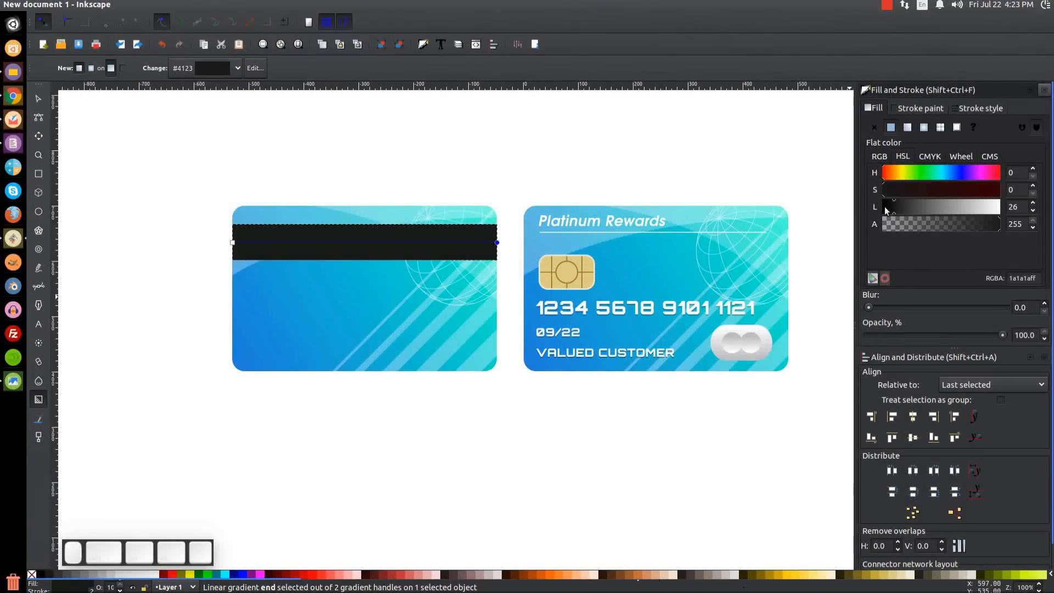
pyautogui.moveTo(891, 210); pyautogui.dragTo(908, 207)
pyautogui.moveTo(497, 244); pyautogui.dragTo(361, 227)
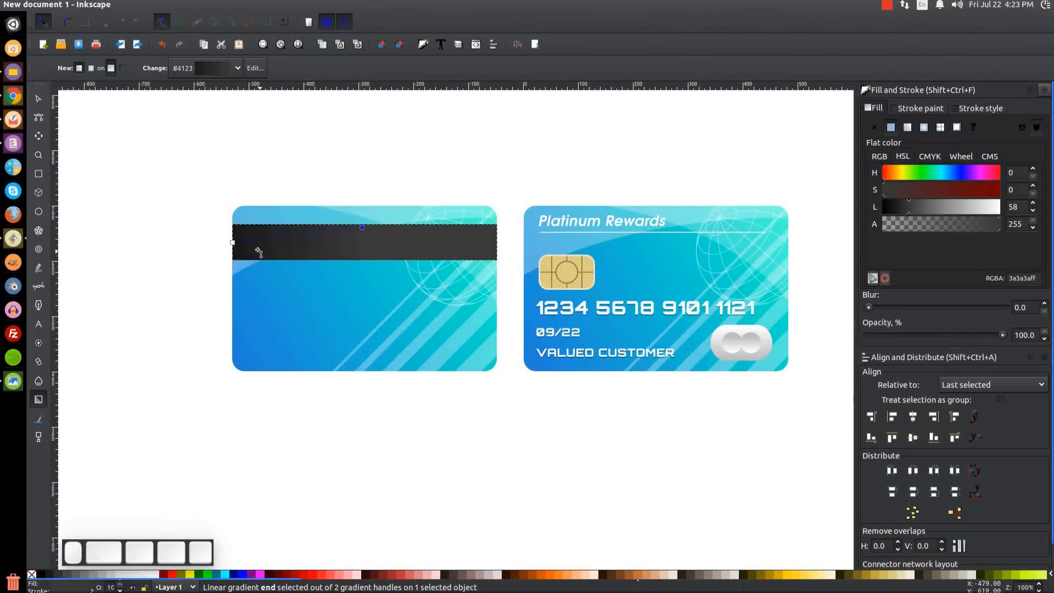
pyautogui.moveTo(232, 242); pyautogui.dragTo(363, 257)
# Duplicate the gradient stripe in place and fill the copy with flat 90% Gray 1a1a1a.
pyautogui.moveTo(359, 298); pyautogui.dragTo(437, 346)
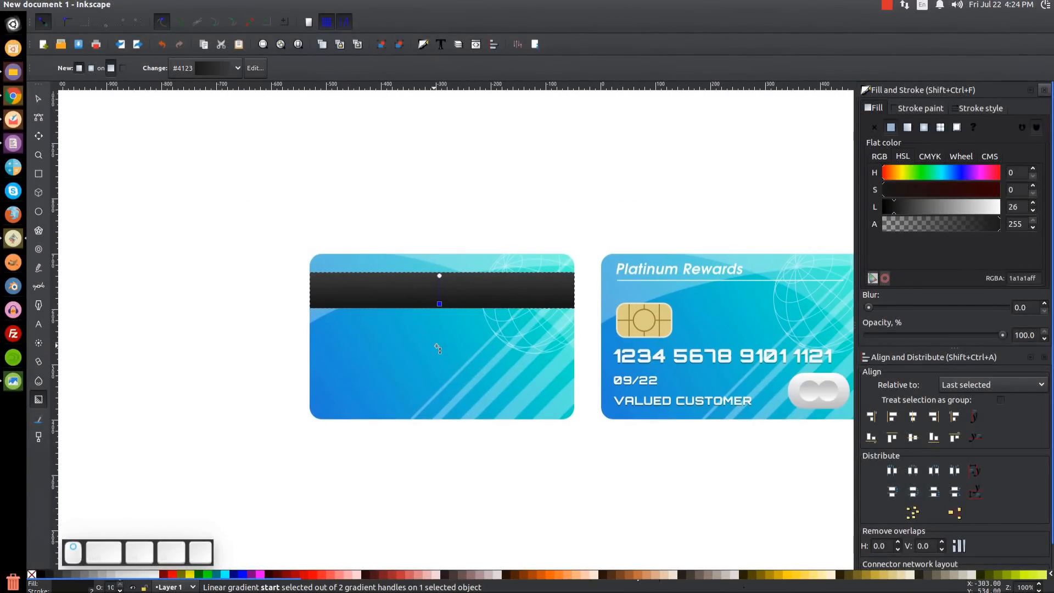
pyautogui.click(39, 98)
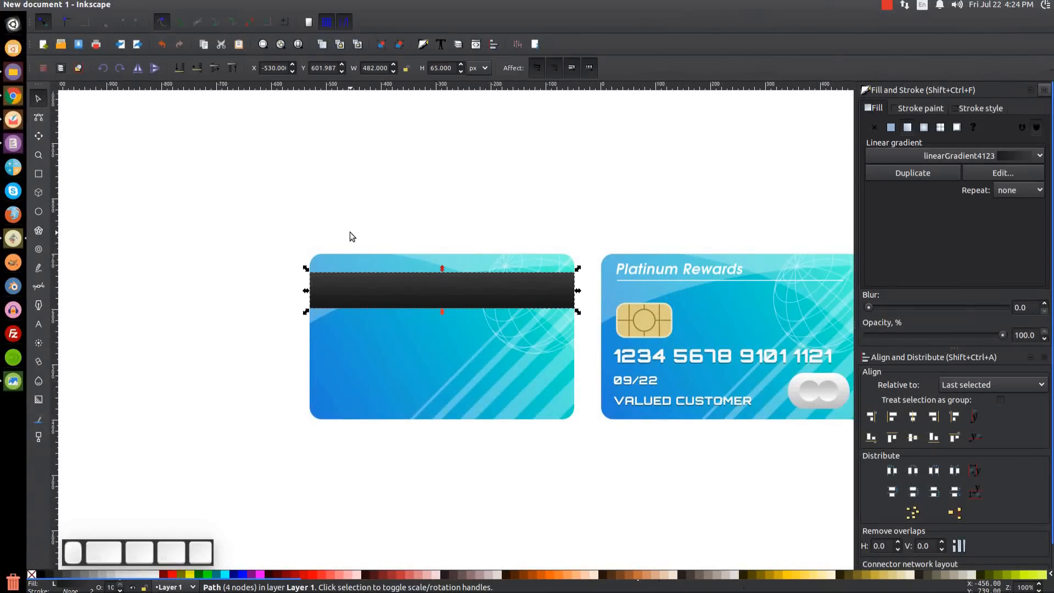
pyautogui.press('+')
pyautogui.press('+')
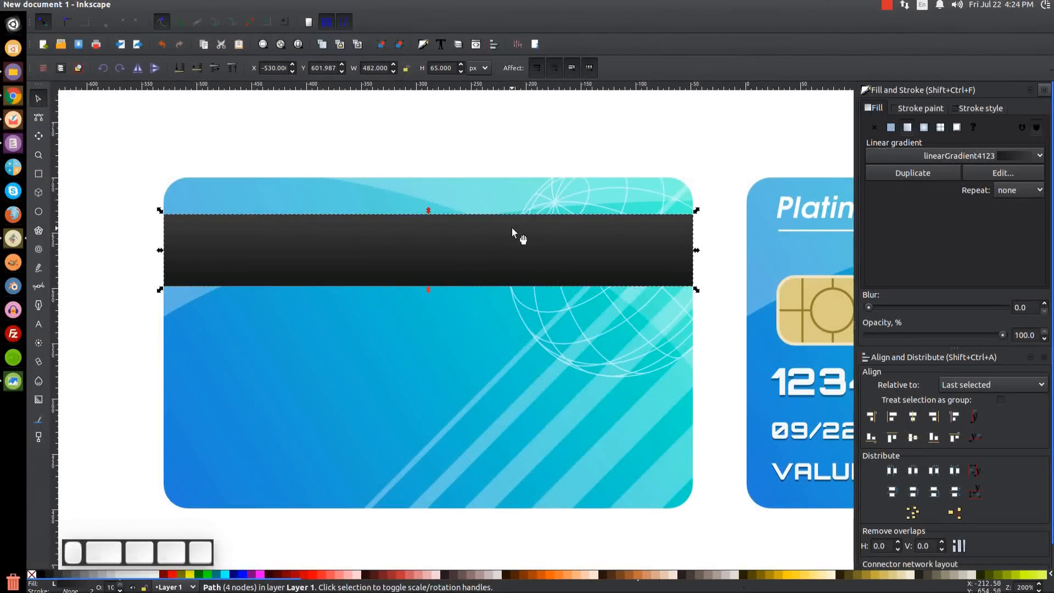
pyautogui.rightClick(512, 227)
pyautogui.click(554, 321)
pyautogui.click(45, 575)
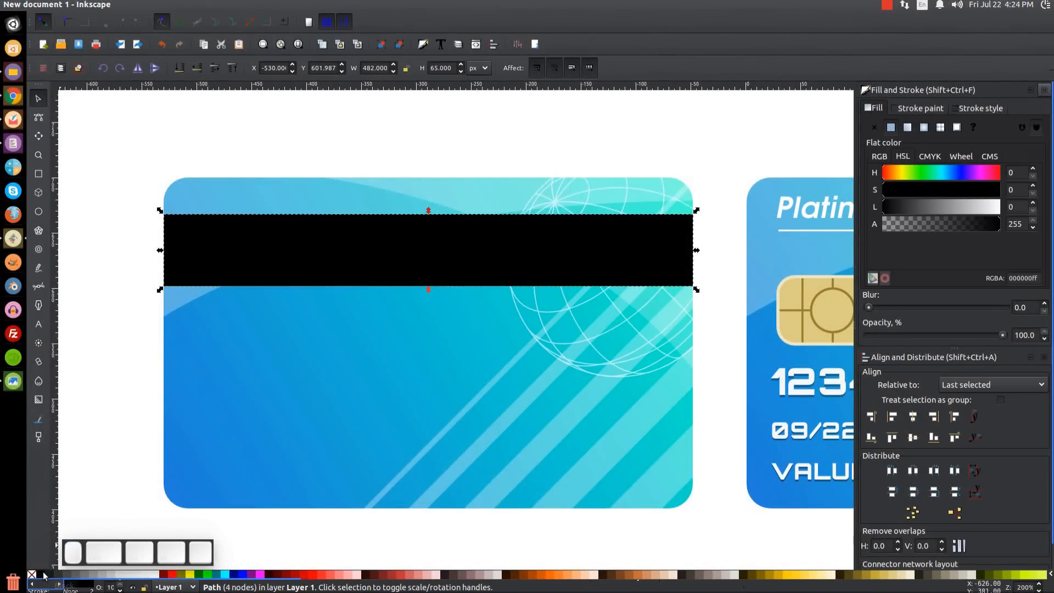
pyautogui.click(48, 575)
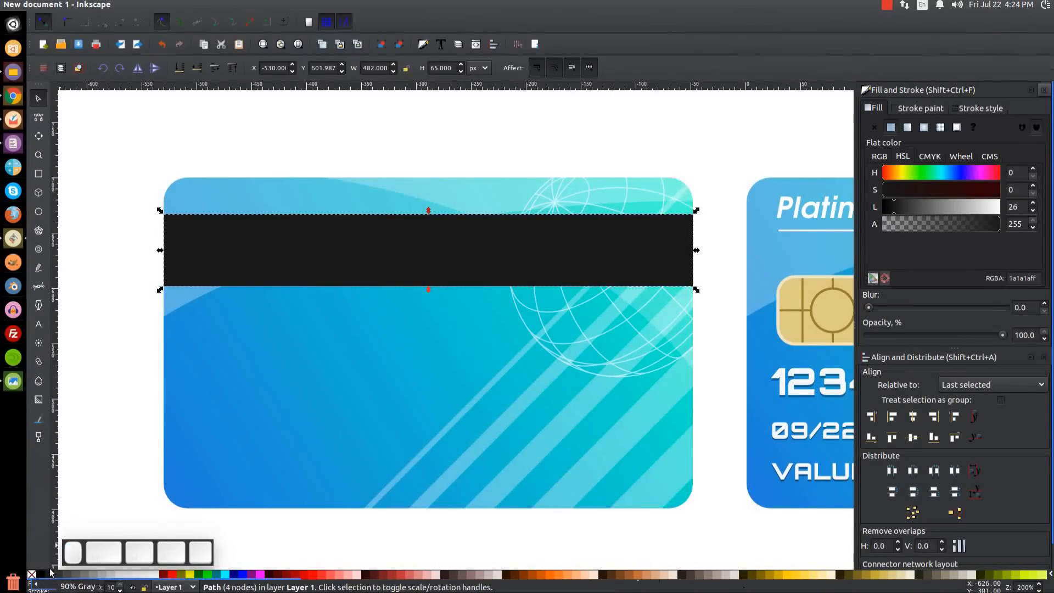
# Following the reference, shrink the flat gray copy to a 2.5 px high line along the stripe's upper edge.
pyautogui.click(13, 386)
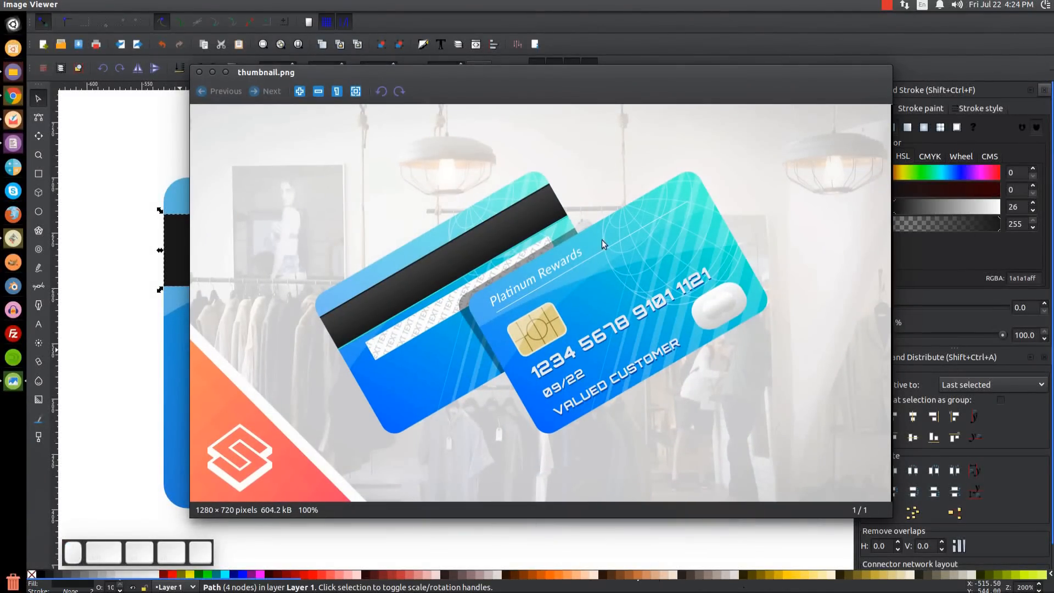
pyautogui.click(212, 73)
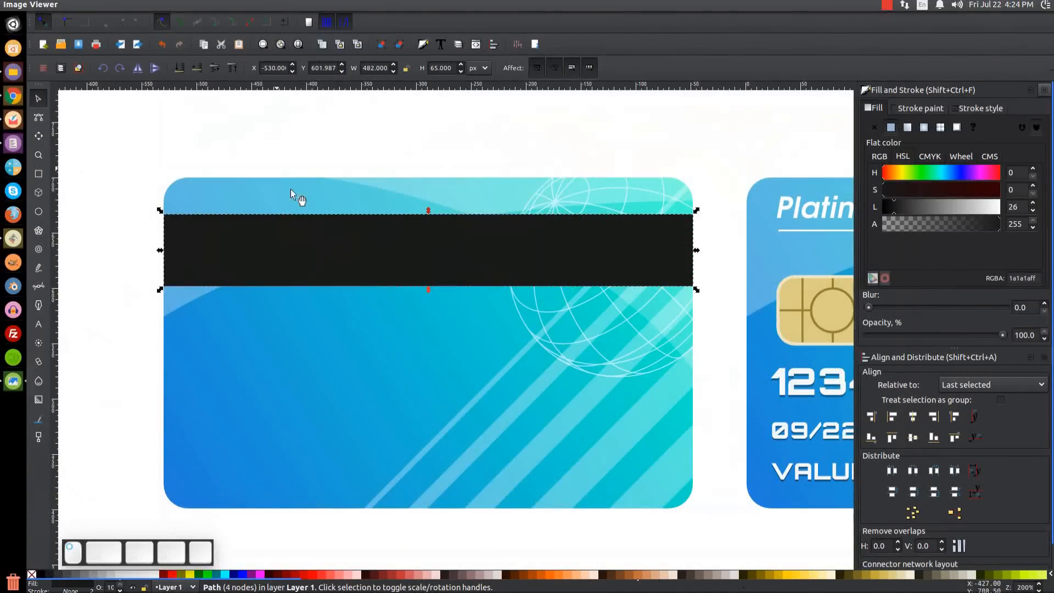
pyautogui.moveTo(429, 291); pyautogui.dragTo(451, 221)
# Duplicate the thin dark line and align the copy with the stripe's bottom edge.
pyautogui.rightClick(502, 215)
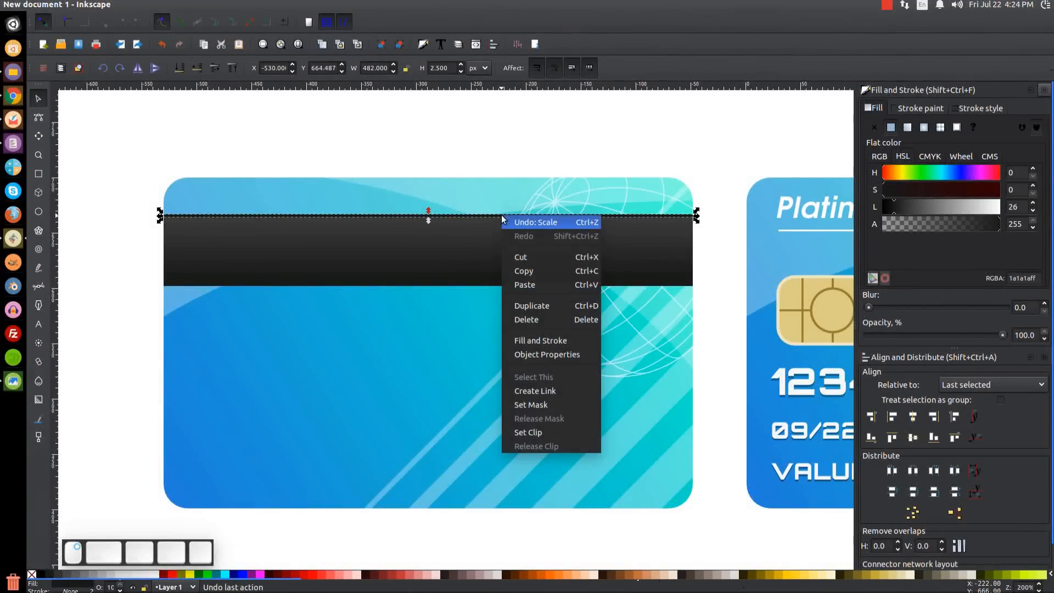
pyautogui.click(525, 305)
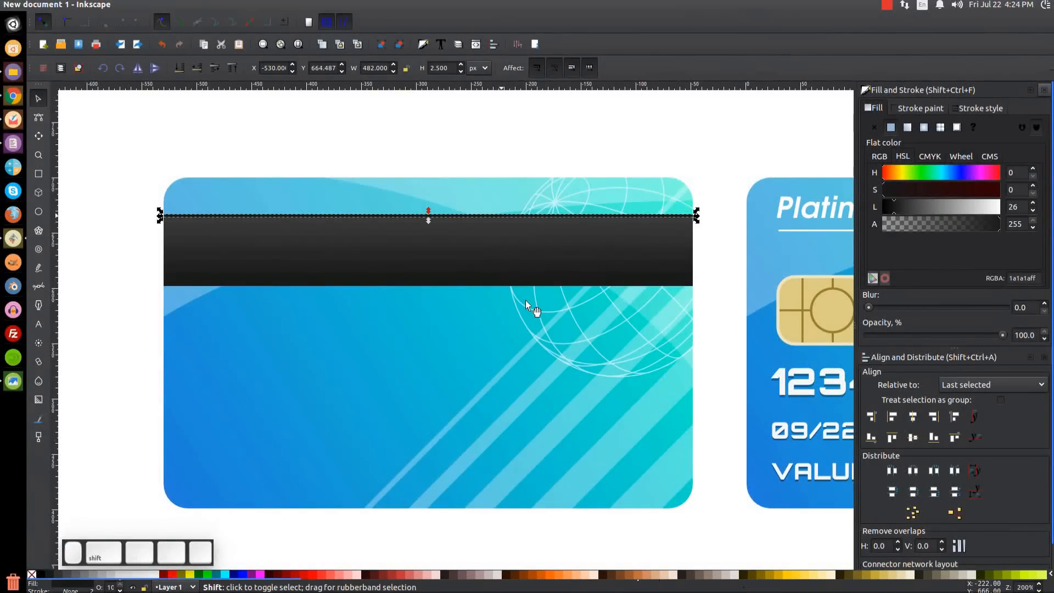
pyautogui.keyDown('shift'); pyautogui.click(423, 259); pyautogui.keyUp('shift')
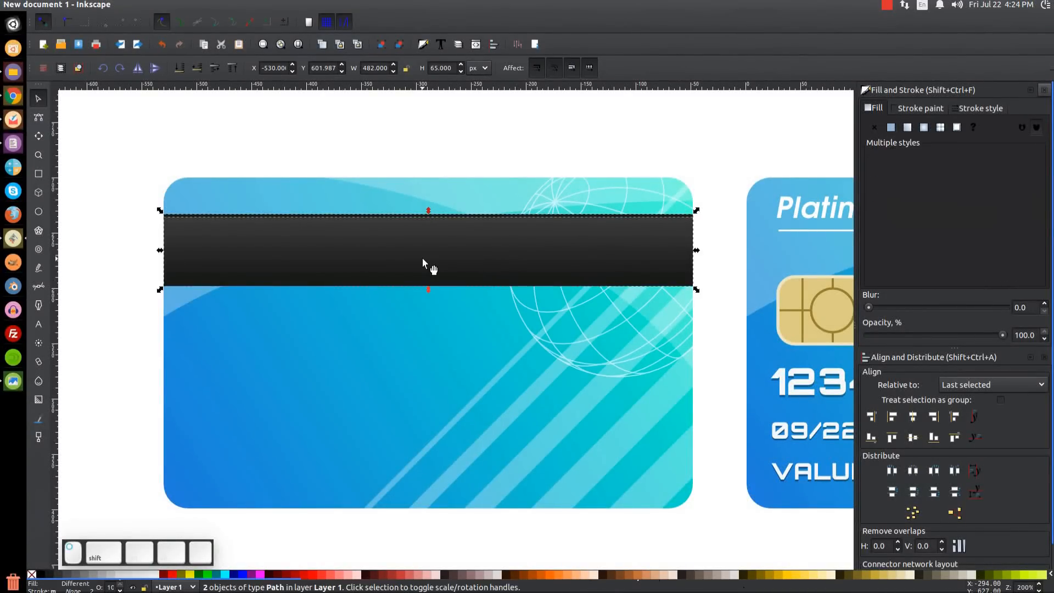
pyautogui.click(935, 439)
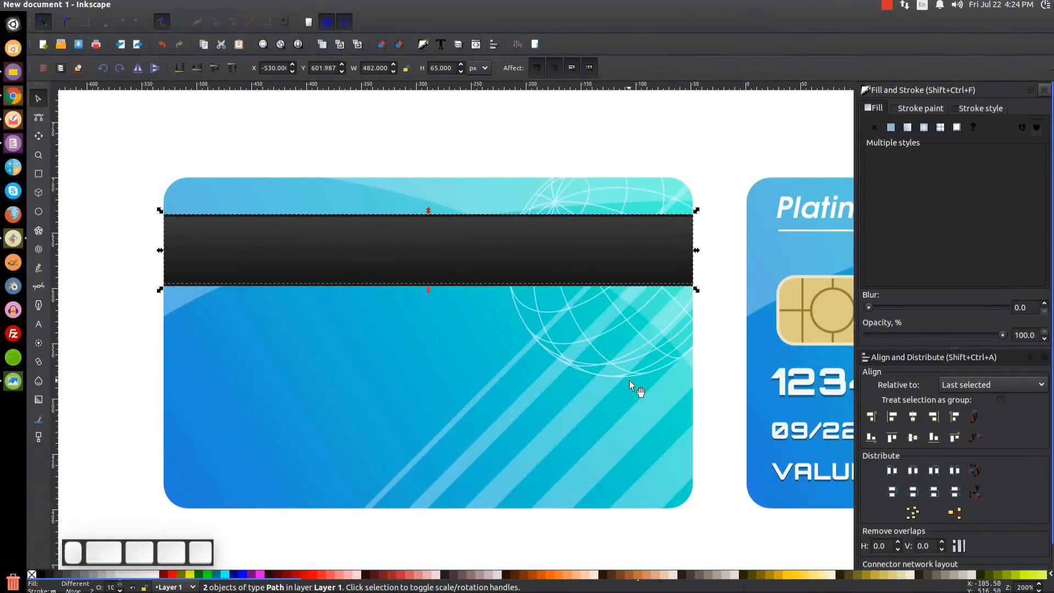
# Recolor the thin line at the stripe's bottom edge with a color sampled from the card, lightened to cyan 4ff0f4.
pyautogui.keyDown('shift'); pyautogui.click(482, 244); pyautogui.keyUp('shift')
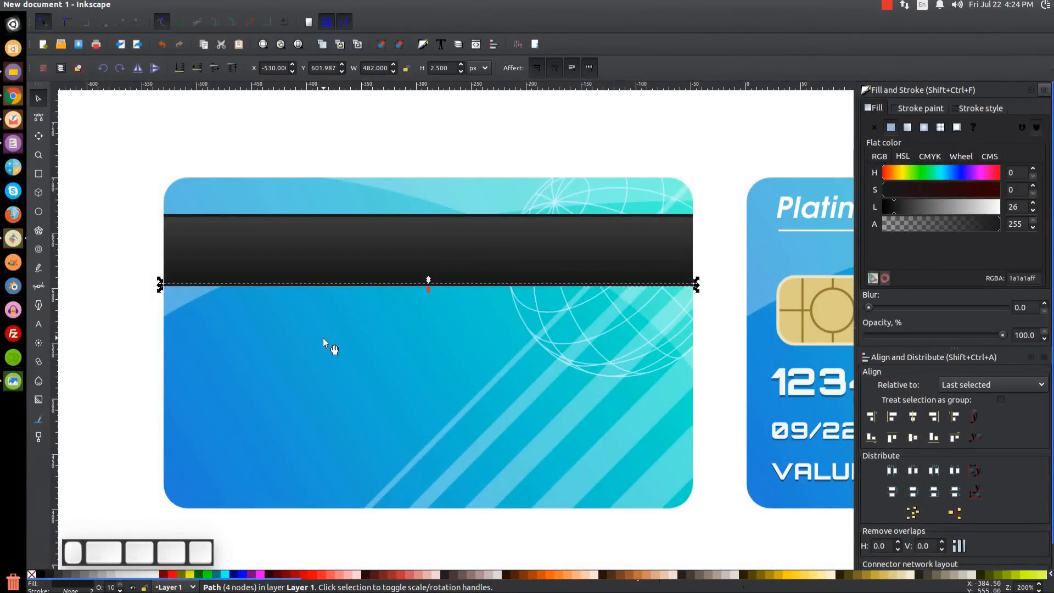
pyautogui.press('d')
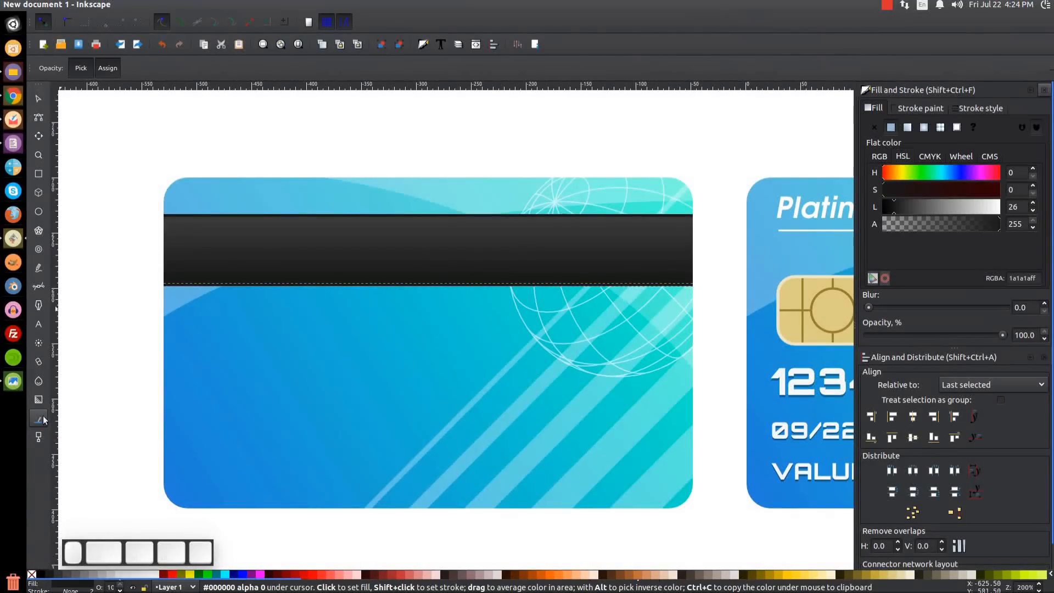
pyautogui.moveTo(486, 303); pyautogui.dragTo(494, 314)
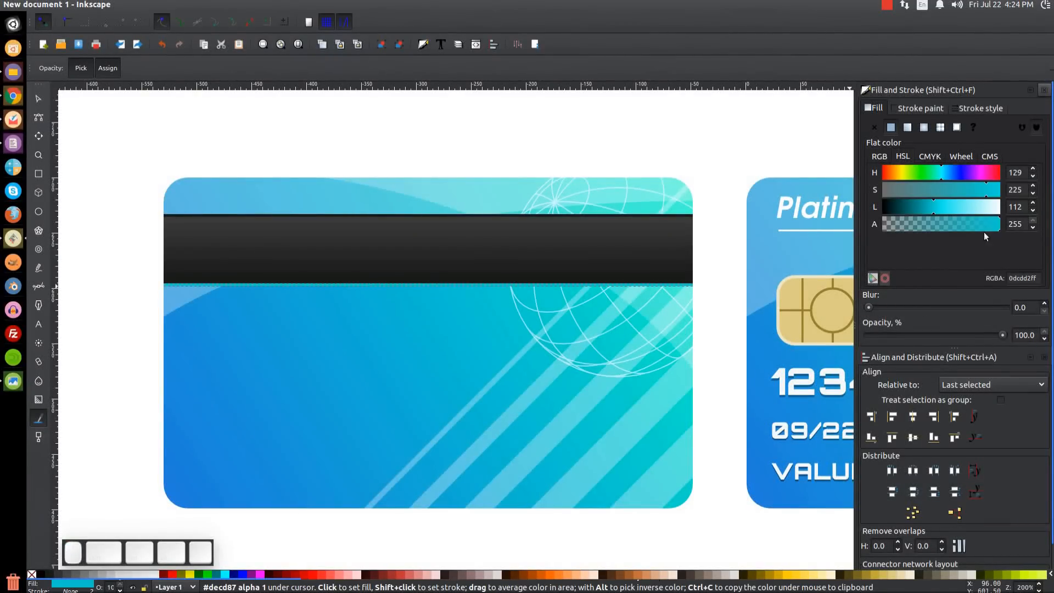
pyautogui.moveTo(921, 210); pyautogui.dragTo(956, 209)
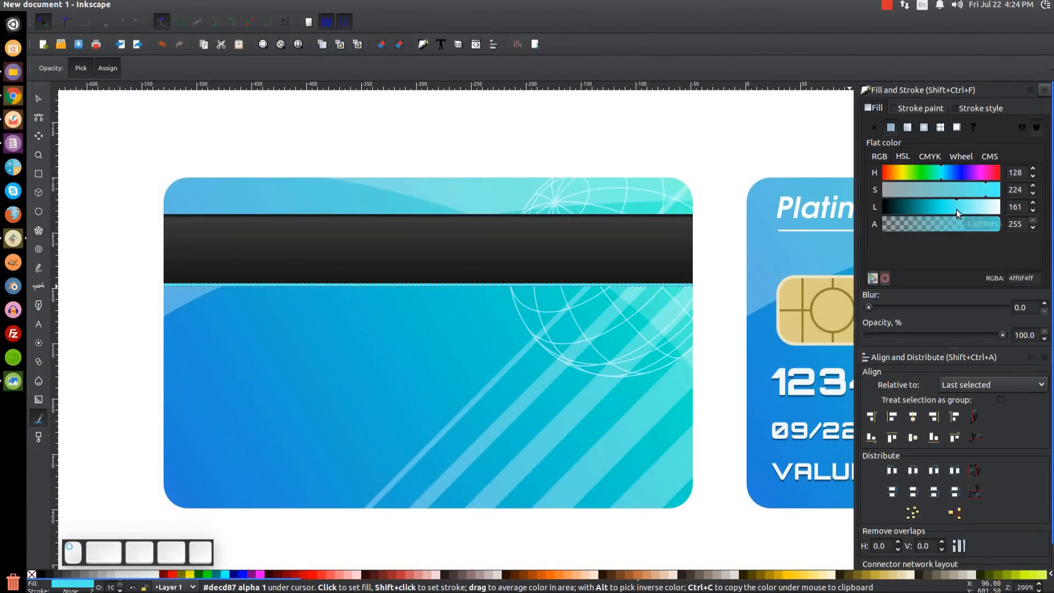
pyautogui.click(40, 100)
pyautogui.moveTo(646, 299); pyautogui.dragTo(578, 310)
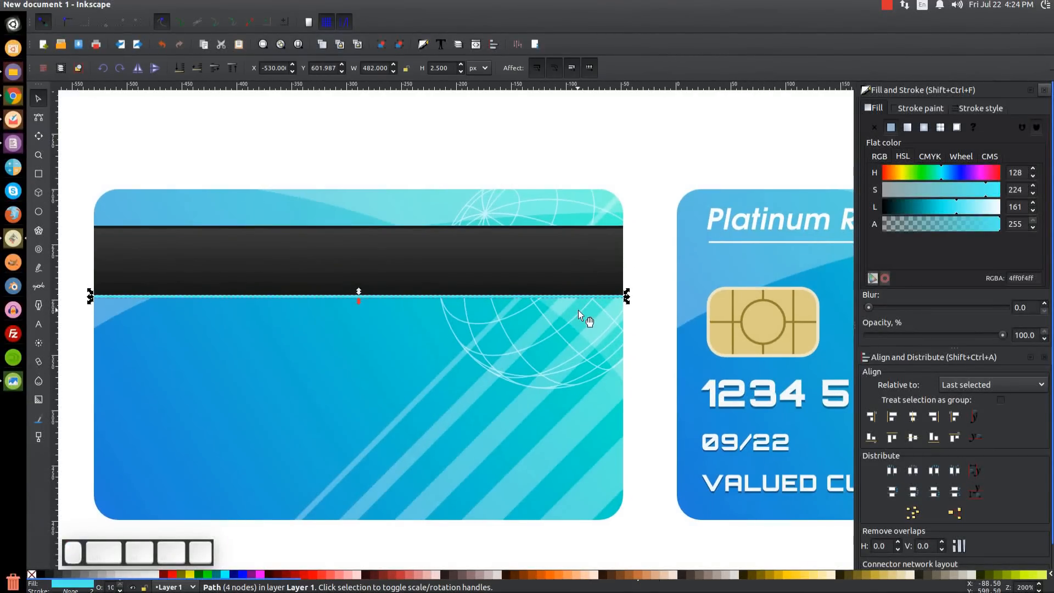
pyautogui.press('1')
pyautogui.click(606, 199)
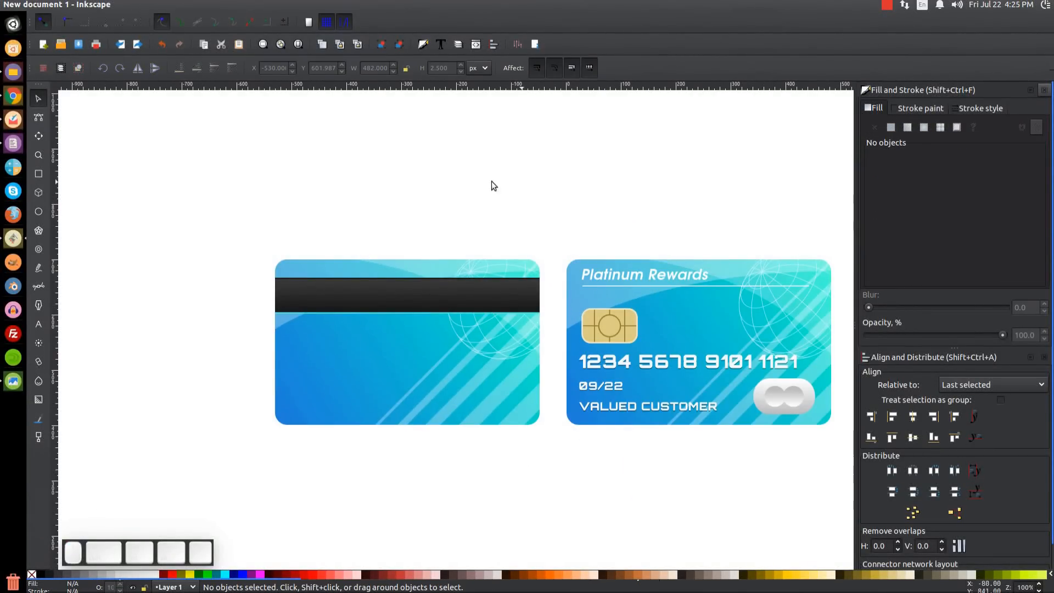
# Following the reference, draw a signature strip about 353 by 42 px below the dark stripe on the left card and fill it white.
pyautogui.click(12, 385)
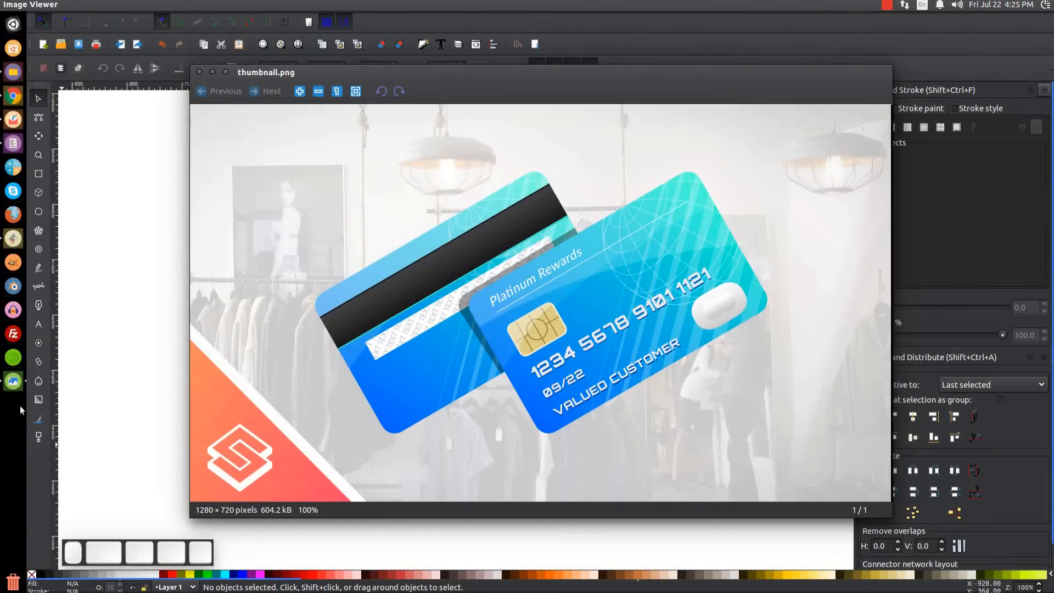
pyautogui.click(214, 72)
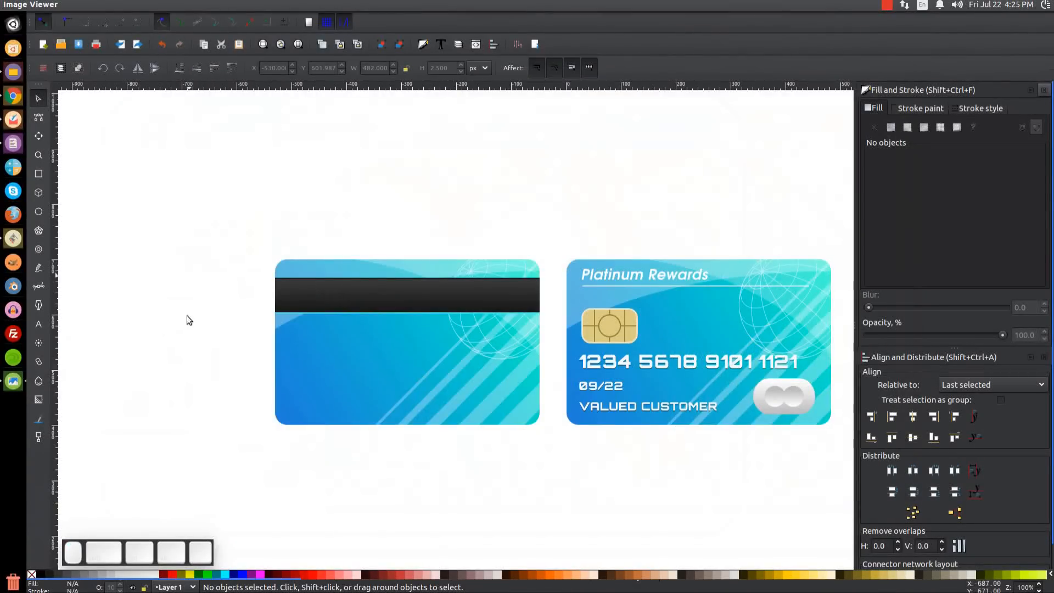
pyautogui.click(38, 173)
pyautogui.moveTo(308, 321)
pyautogui.mouseDown()
pyautogui.moveTo(378, 338)
pyautogui.moveTo(502, 345)
pyautogui.mouseUp()
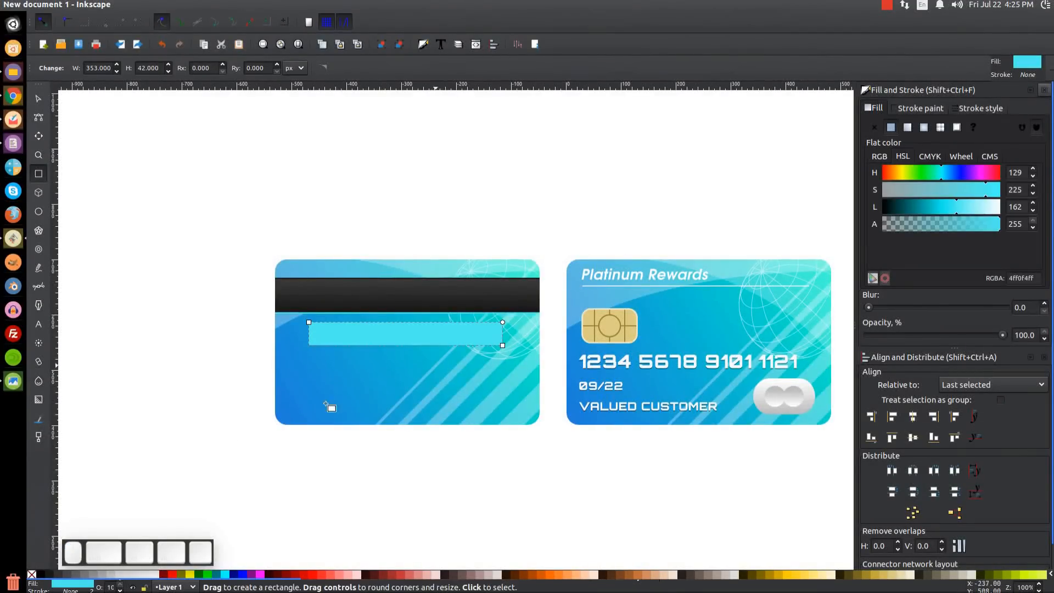
pyautogui.click(155, 575)
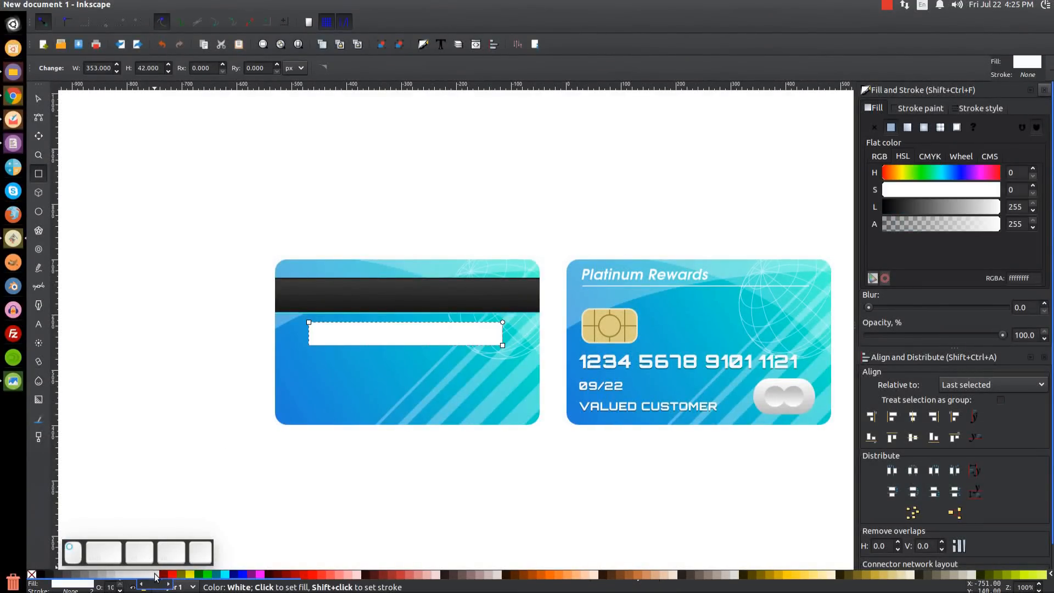
# Center the white signature strip horizontally on the left card.
pyautogui.click(34, 98)
pyautogui.press('shift')
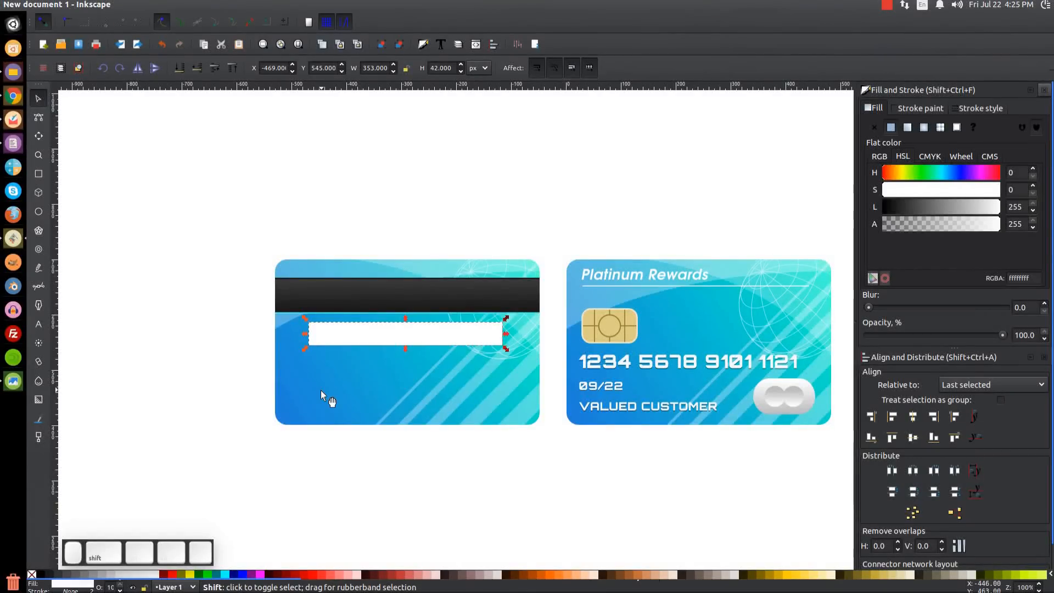
pyautogui.keyDown('shift'); pyautogui.click(312, 372); pyautogui.keyUp('shift')
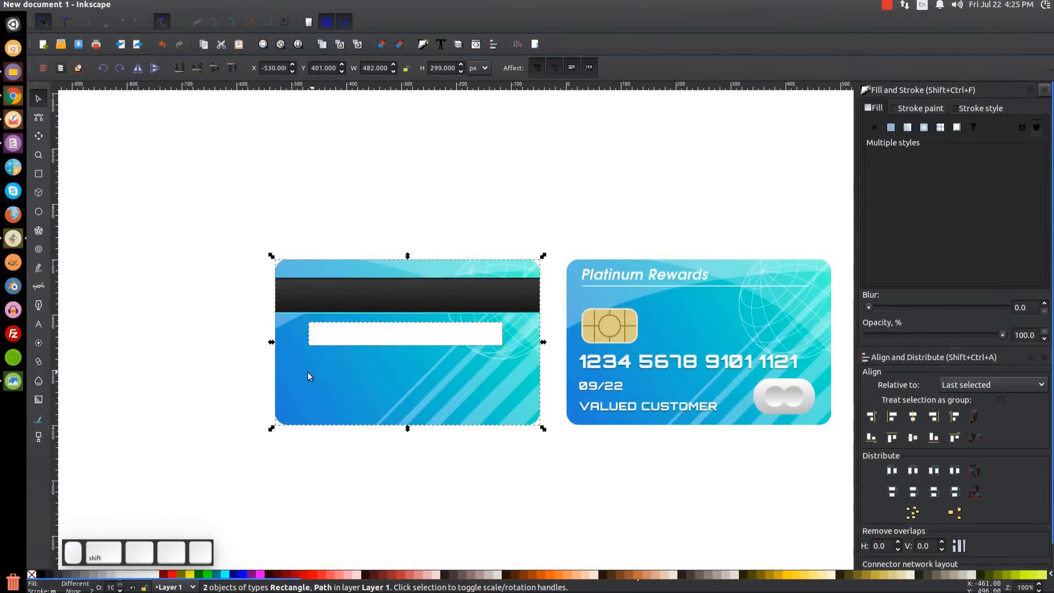
pyautogui.click(912, 418)
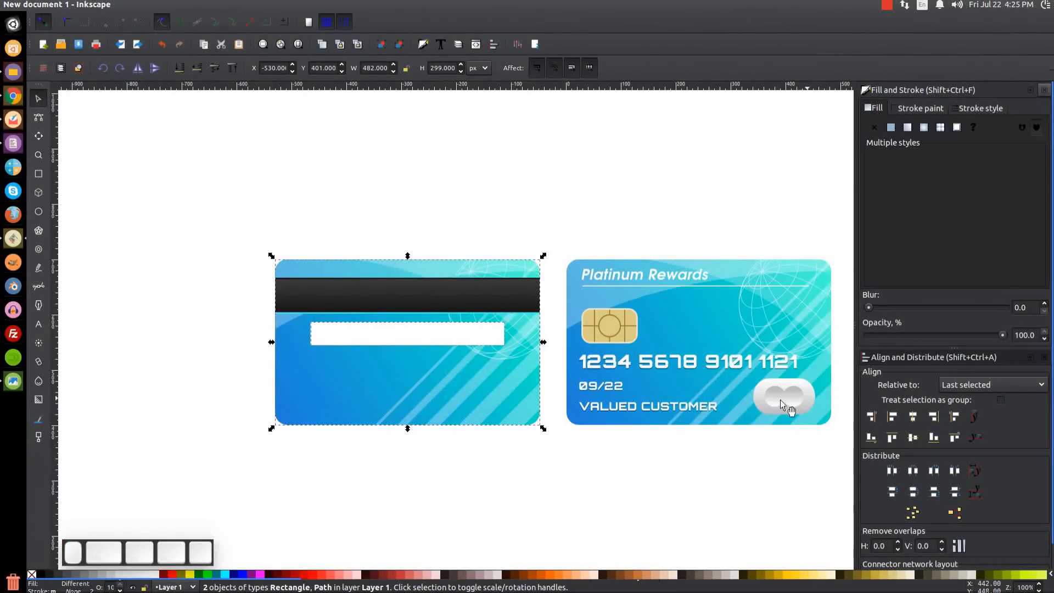
pyautogui.click(400, 483)
pyautogui.moveTo(401, 482); pyautogui.dragTo(374, 381)
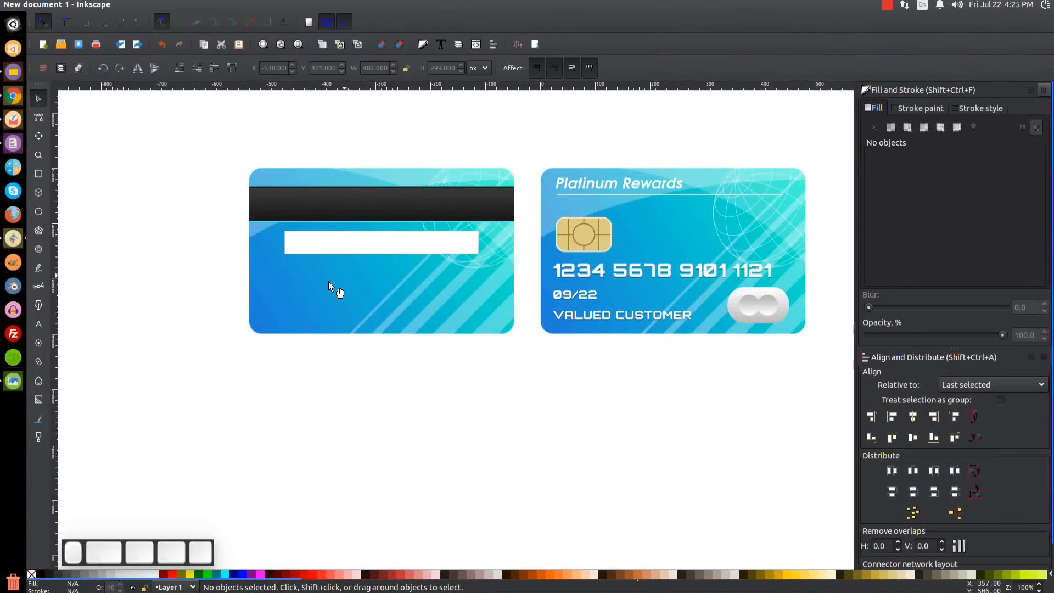
# Following the reference image's signature strip pattern, write the word TEXT on the empty canvas below the cards.
pyautogui.click(13, 381)
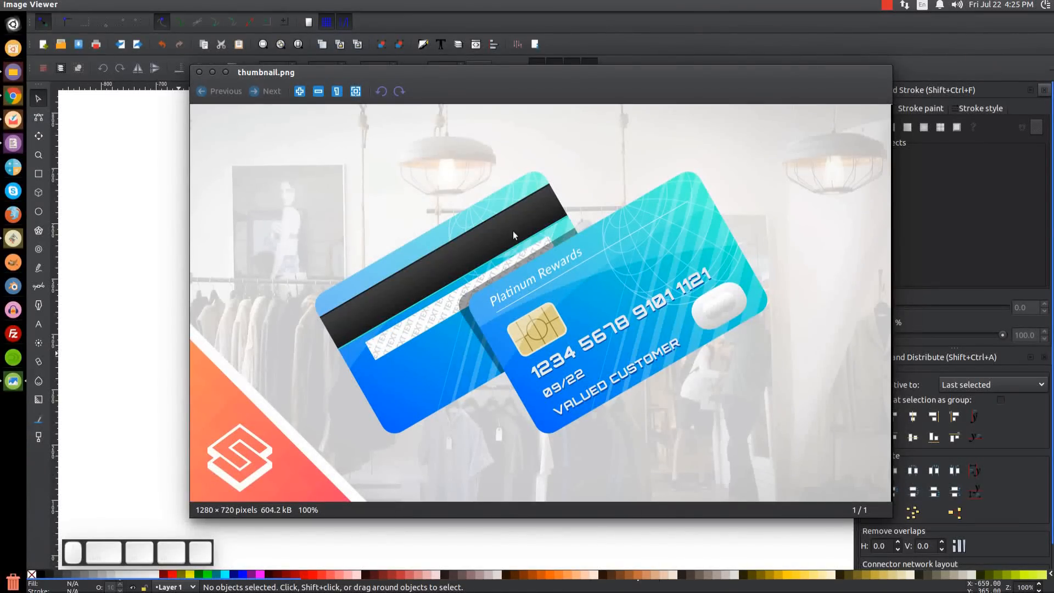
pyautogui.click(214, 72)
pyautogui.moveTo(431, 369); pyautogui.dragTo(387, 349)
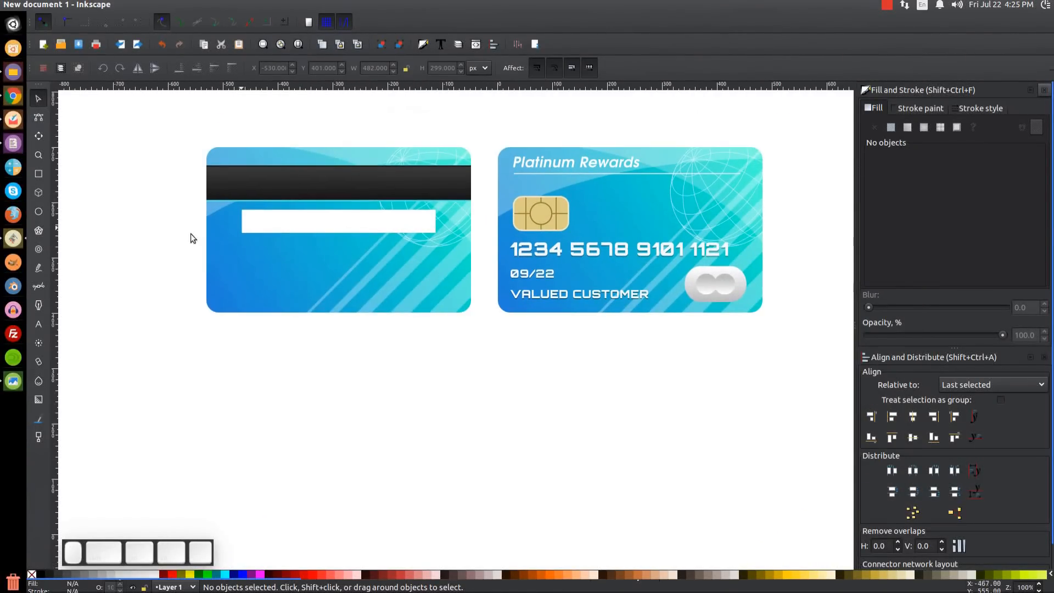
pyautogui.click(39, 323)
pyautogui.click(301, 405)
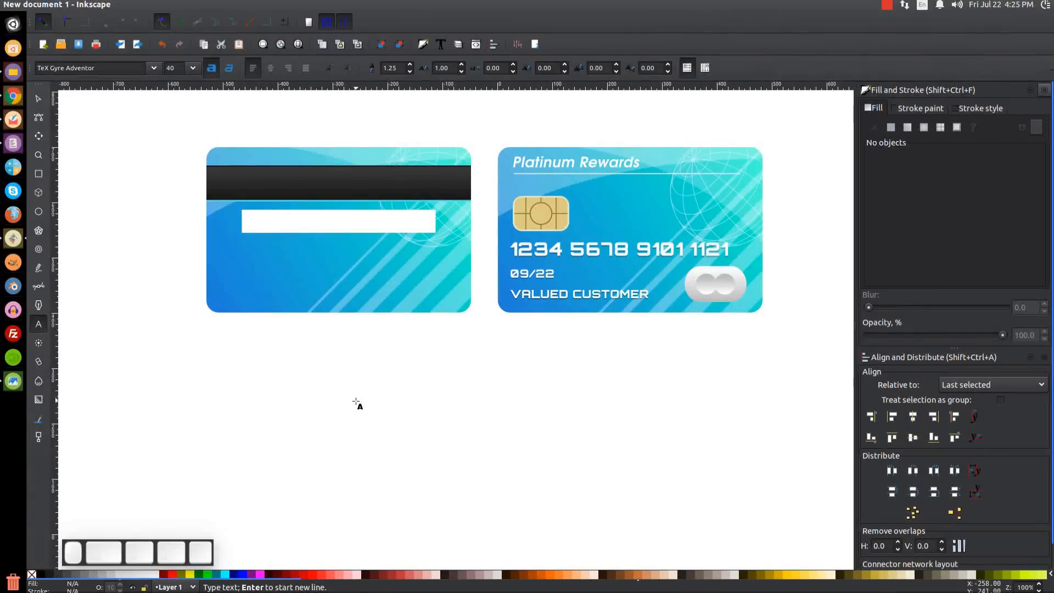
pyautogui.write('TEX')
pyautogui.press('BackSpace')
pyautogui.write('T')
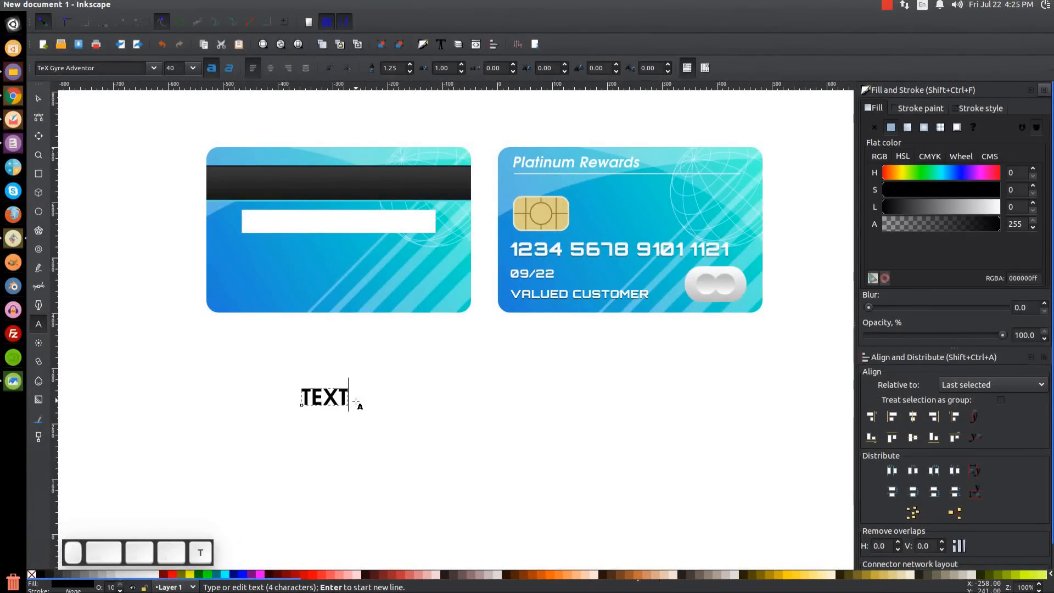
# Repeat the word TEXT on the same line until it holds nine copies separated by spaces.
pyautogui.moveTo(349, 396); pyautogui.dragTo(302, 395)
pyautogui.hotkey('ctrl', 'c')
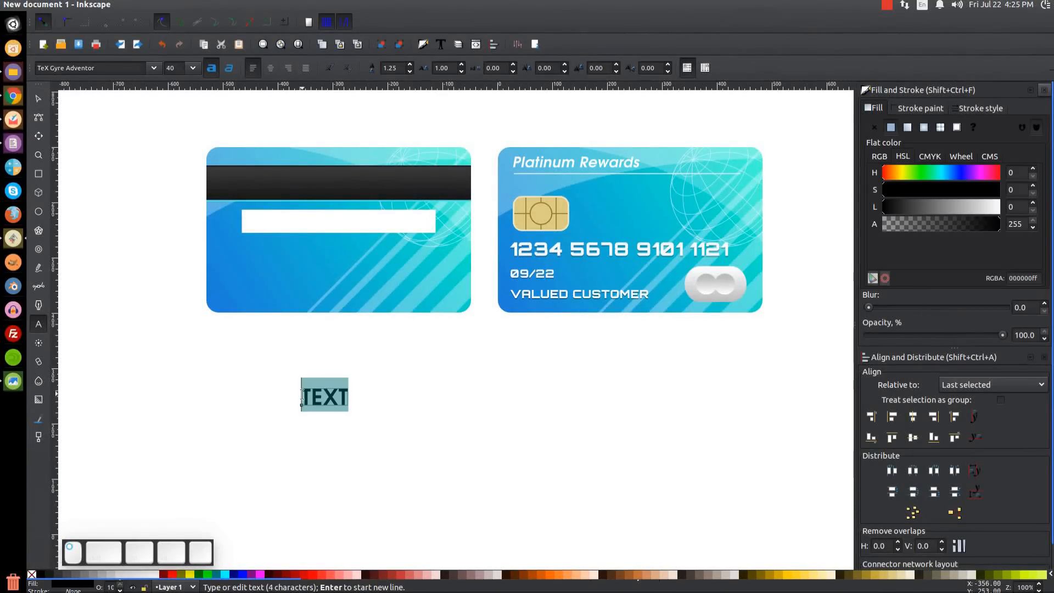
pyautogui.click(344, 396)
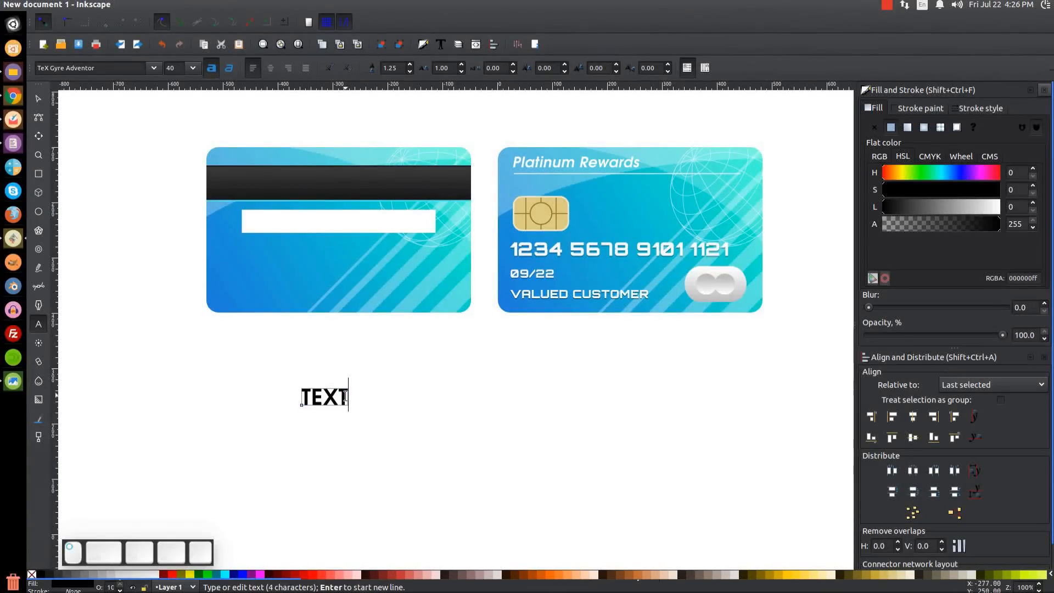
pyautogui.hotkey('ctrl', 'v')
pyautogui.hotkey('ctrl', 'v')
pyautogui.press('space')
pyautogui.hotkey('ctrl', 'v')
pyautogui.press('space')
pyautogui.hotkey('ctrl', 'v')
pyautogui.press('space')
pyautogui.hotkey('ctrl', 'v')
pyautogui.press('space')
pyautogui.hotkey('ctrl', 'v')
pyautogui.press('space')
pyautogui.hotkey('ctrl', 'v')
pyautogui.hotkey('ctrl', 'v')
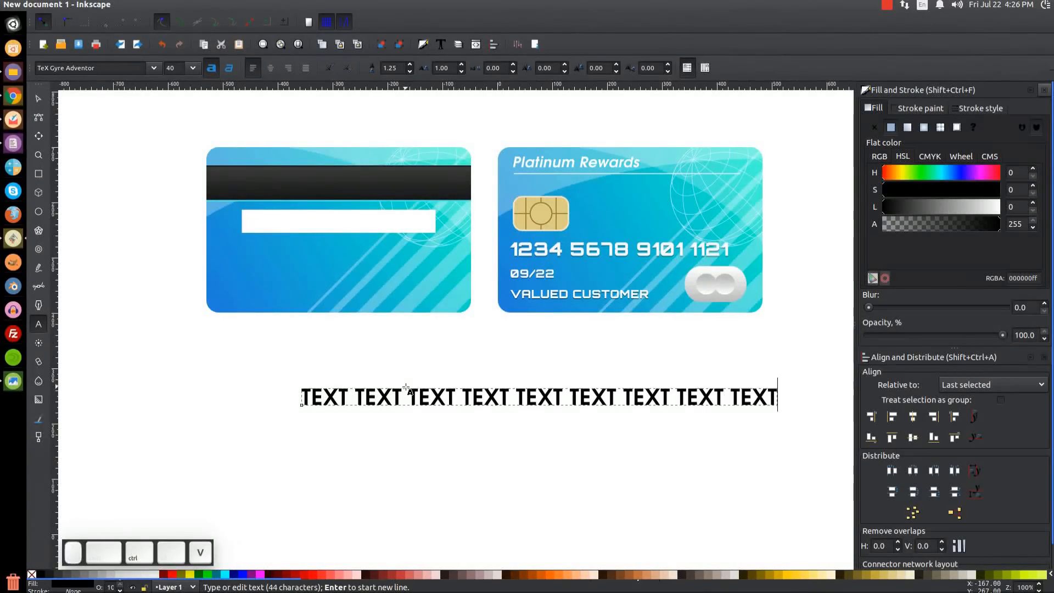
# Scale the line of TEXT words down proportionally to about 386 px wide.
pyautogui.press('F1')
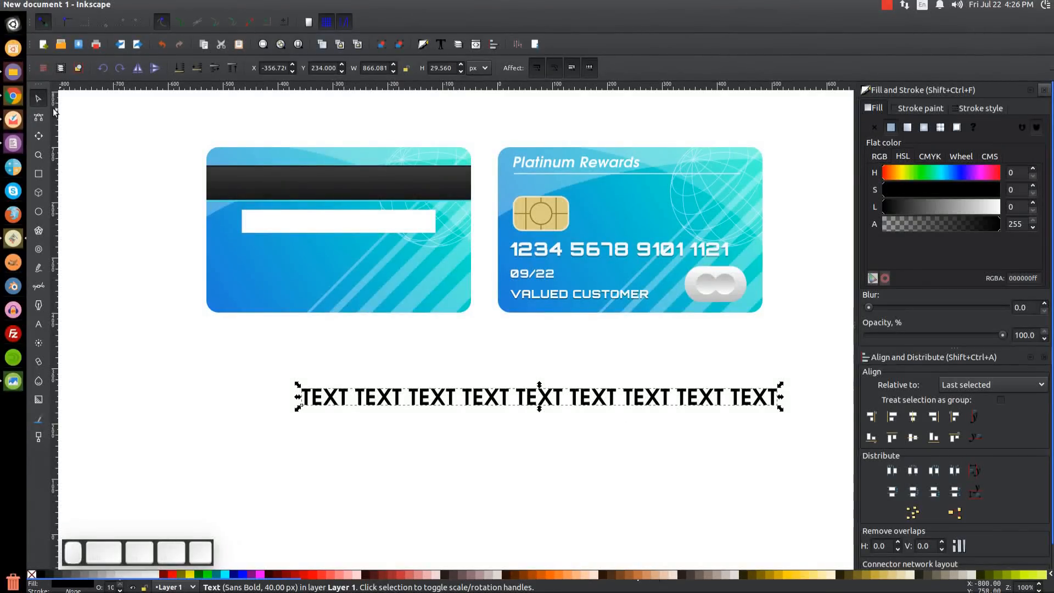
pyautogui.press('ctrl')
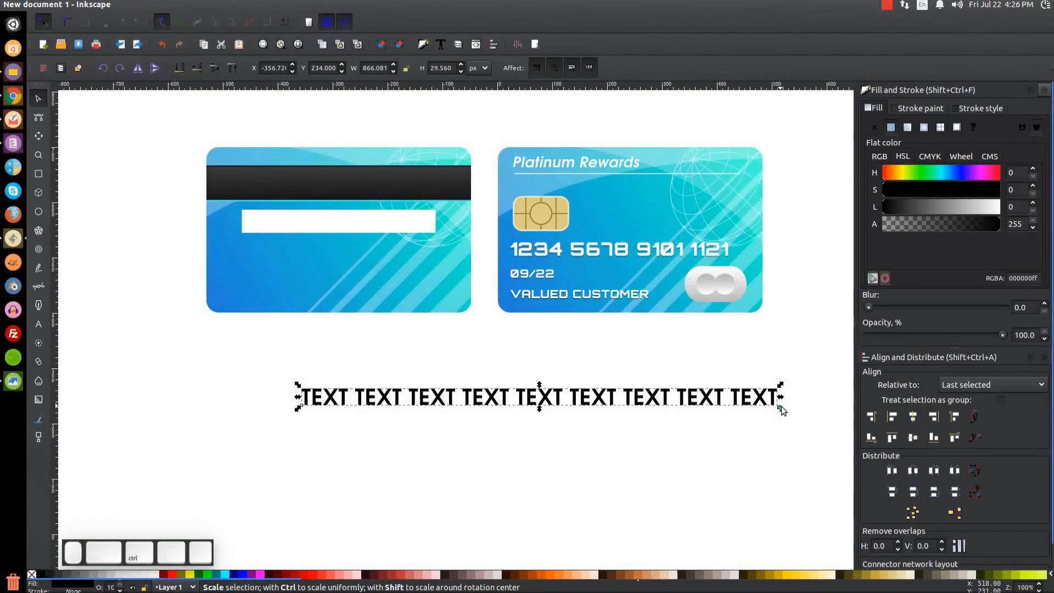
pyautogui.moveTo(781, 409); pyautogui.dragTo(509, 411)
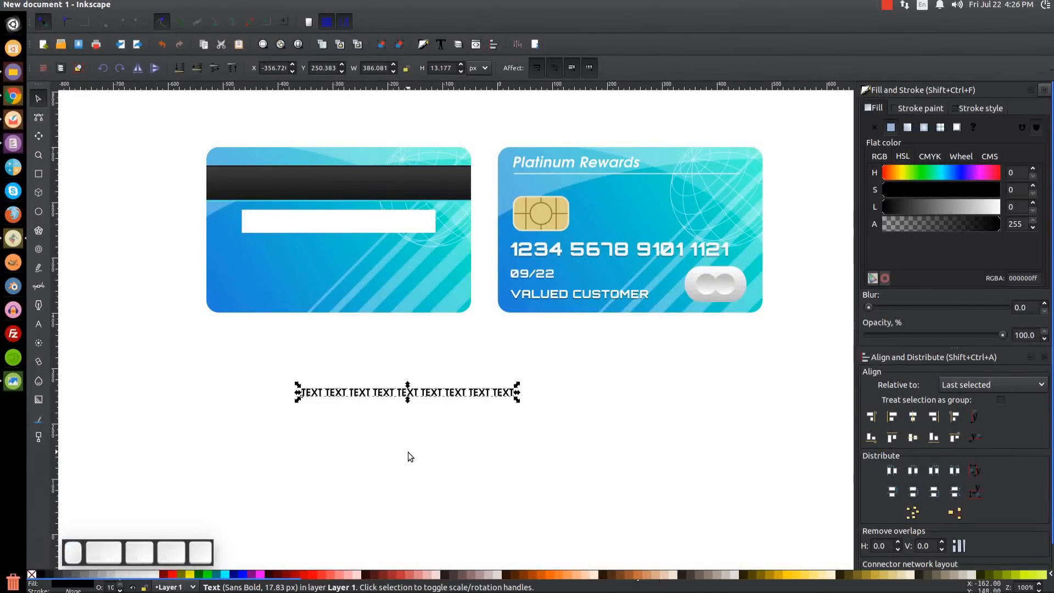
# Copy the nine-word line and append it to itself, making one line of eighteen TEXT words.
pyautogui.click(39, 324)
pyautogui.moveTo(515, 394); pyautogui.dragTo(297, 393)
pyautogui.hotkey('ctrl', 'c')
pyautogui.rightClick(406, 395)
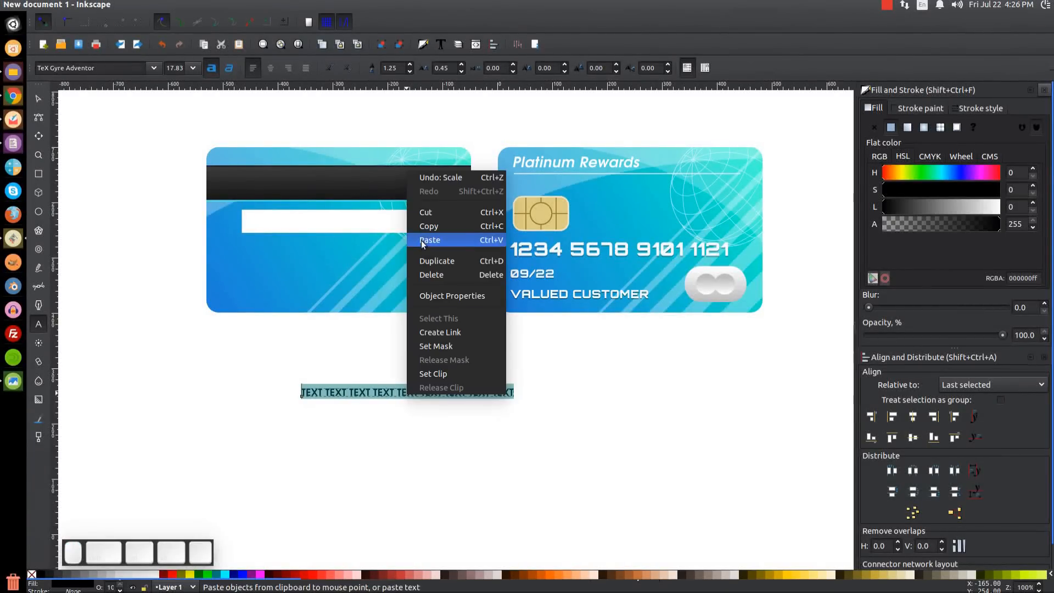
pyautogui.click(434, 226)
pyautogui.click(512, 393)
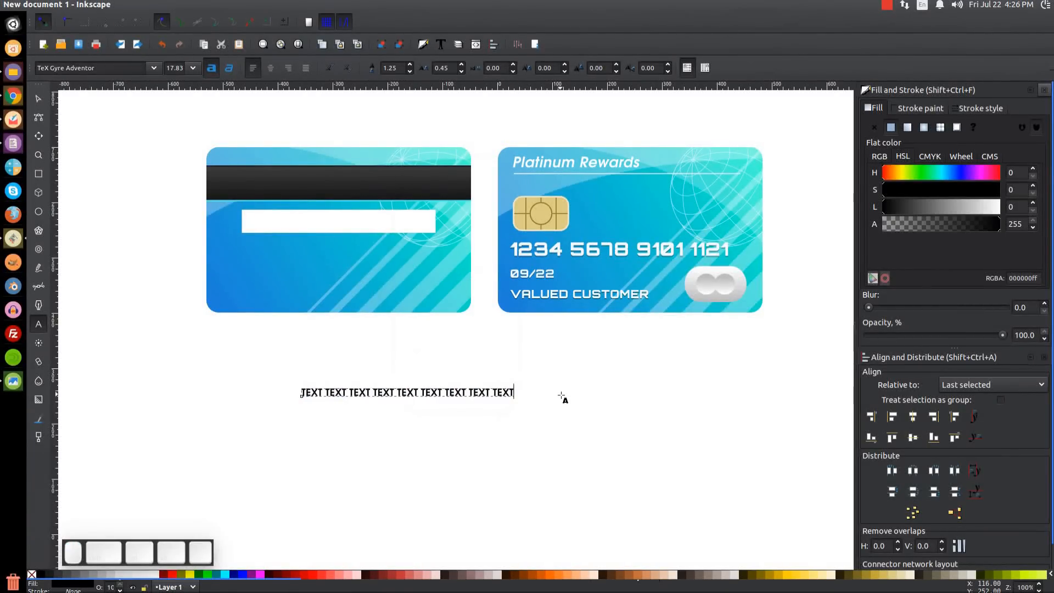
pyautogui.hotkey('ctrl', 'v')
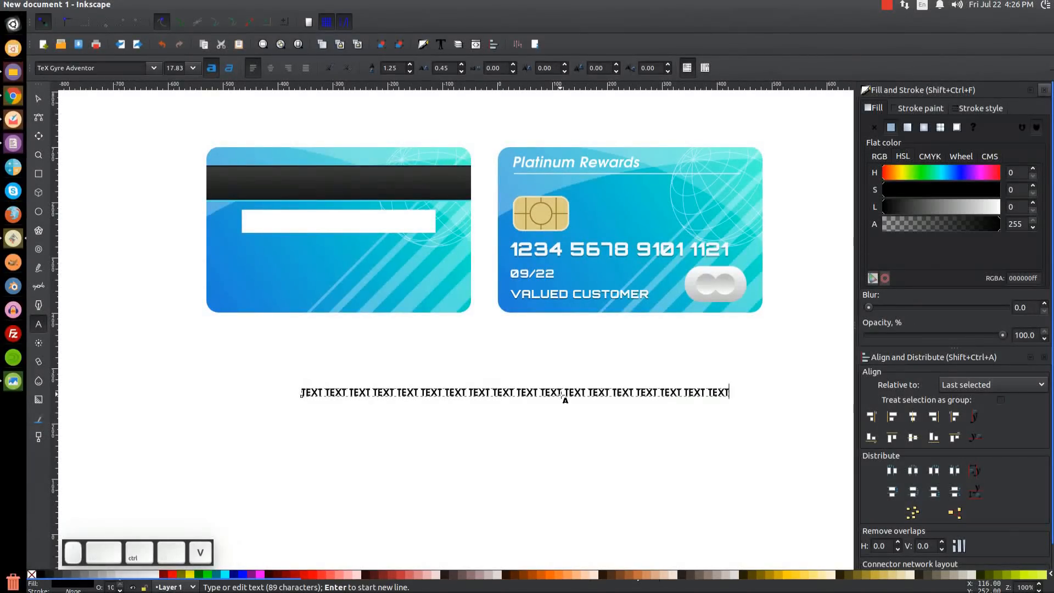
# Copy the whole eighteen-word line and repeat it on new lines below until the text block has 21 rows.
pyautogui.moveTo(729, 392); pyautogui.dragTo(270, 390)
pyautogui.rightClick(447, 391)
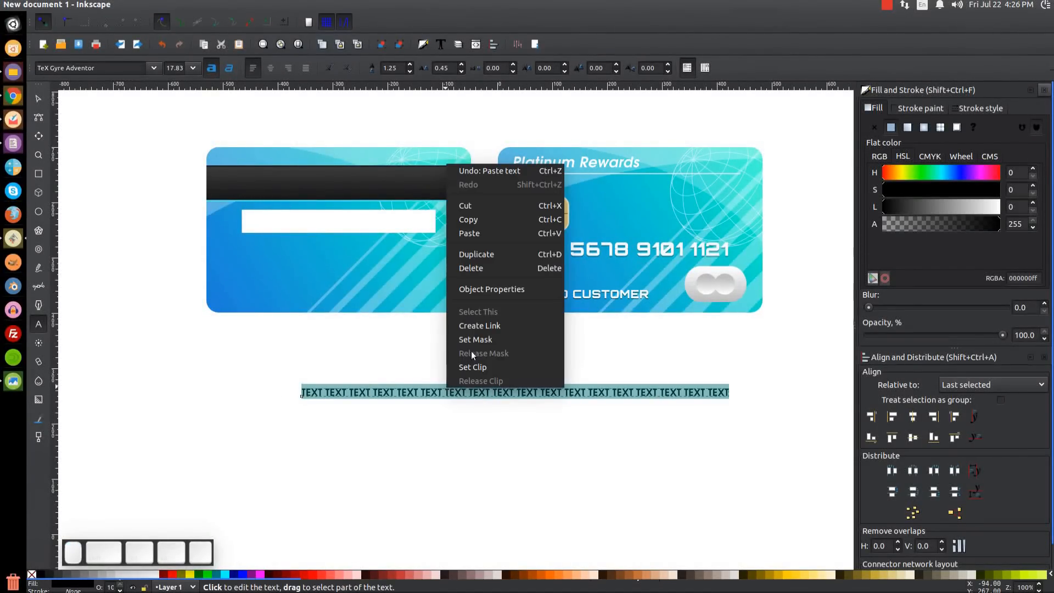
pyautogui.click(468, 219)
pyautogui.click(708, 392)
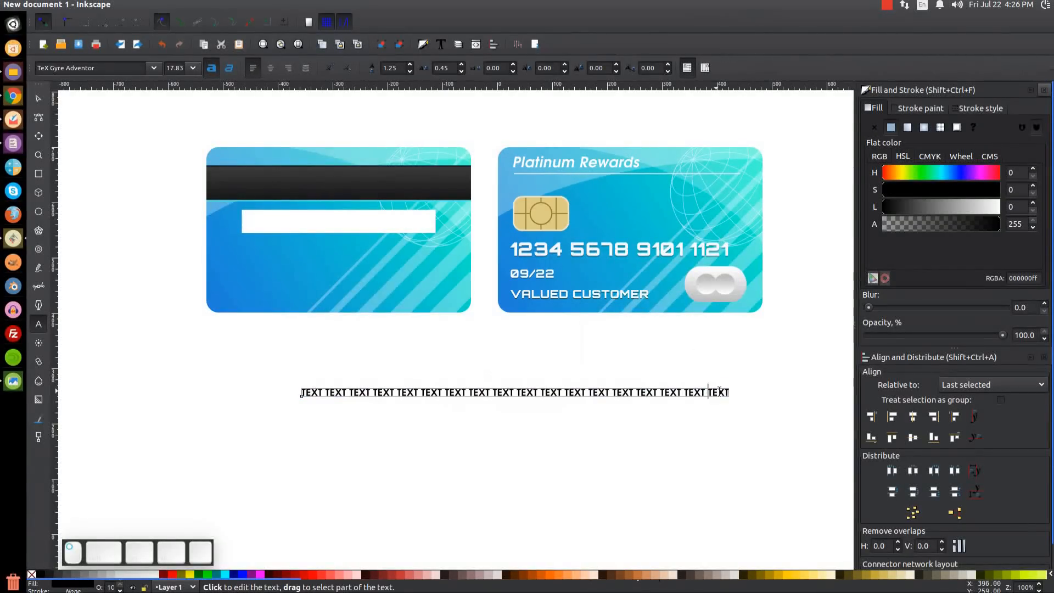
pyautogui.click(728, 392)
pyautogui.press('Return')
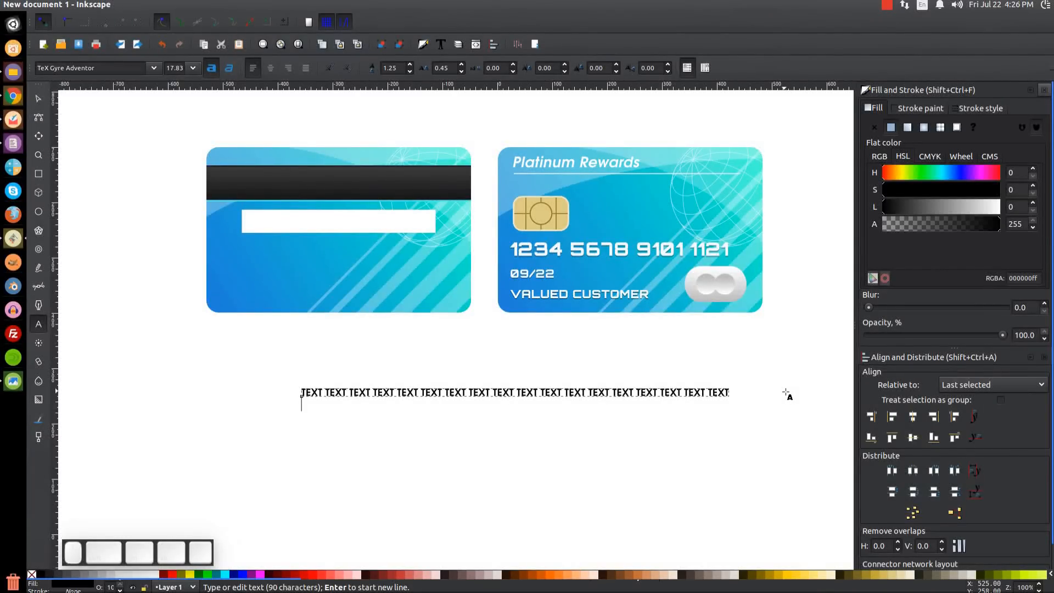
pyautogui.hotkey('ctrl', 'v')
pyautogui.press('Return')
pyautogui.hotkey('ctrl', 'v')
pyautogui.press('Return')
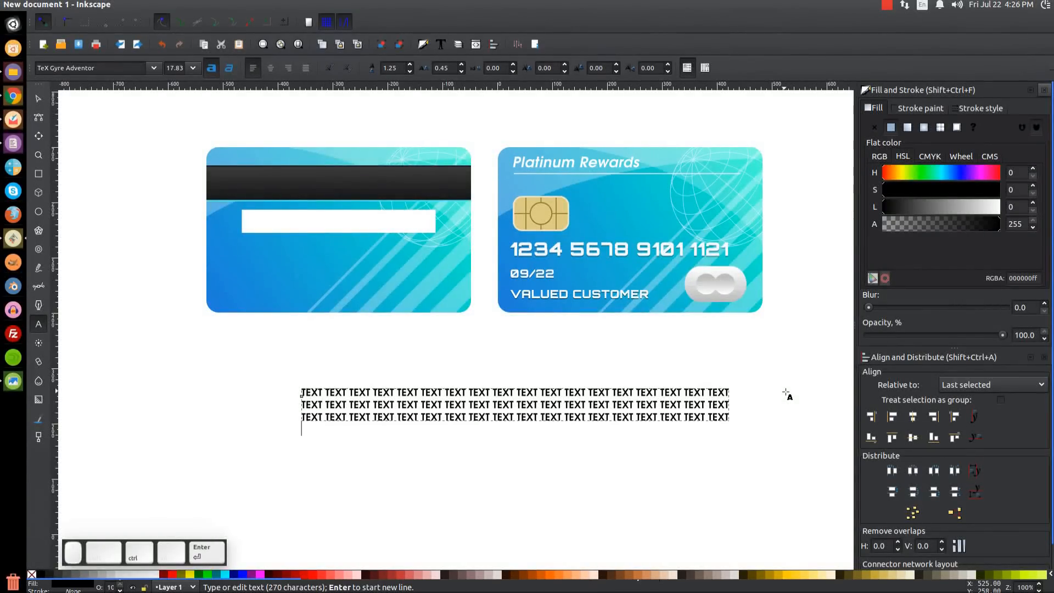
pyautogui.hotkey('ctrl', 'v')
pyautogui.press('Return')
pyautogui.hotkey('ctrl', 'v')
pyautogui.press('Return')
pyautogui.hotkey('ctrl', 'v')
pyautogui.press('Return')
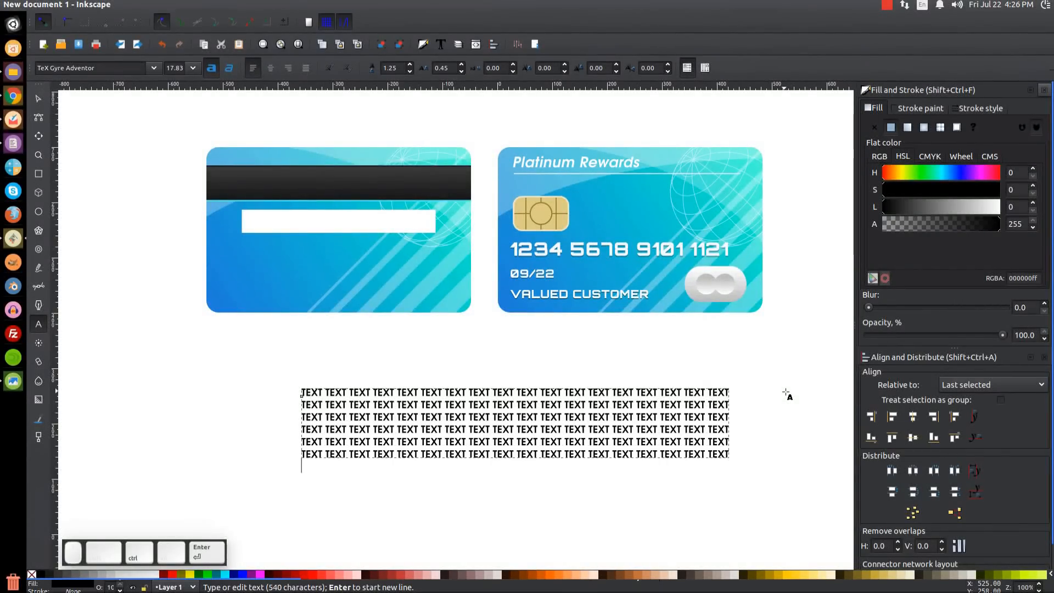
pyautogui.hotkey('ctrl', 'v')
pyautogui.press('Return')
pyautogui.hotkey('ctrl', 'v')
pyautogui.press('Return')
pyautogui.hotkey('ctrl', 'v')
pyautogui.press('Return')
pyautogui.hotkey('ctrl', 'v')
pyautogui.press('Return')
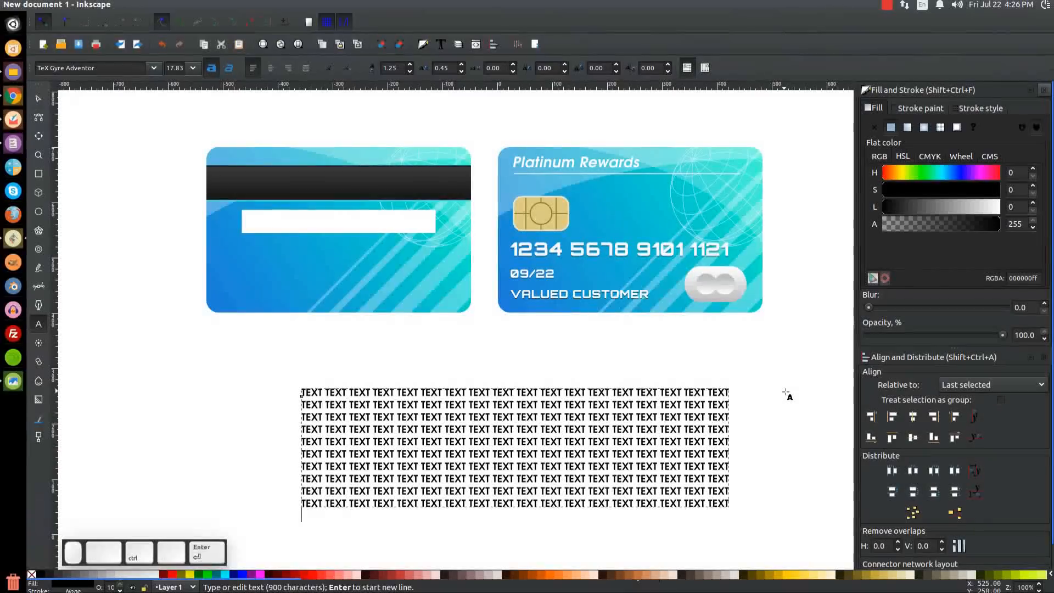
pyautogui.hotkey('ctrl', 'v')
pyautogui.press('Return')
pyautogui.hotkey('ctrl', 'v')
pyautogui.press('Return')
pyautogui.hotkey('ctrl', 'v')
pyautogui.press('Return')
pyautogui.hotkey('ctrl', 'v')
pyautogui.press('Return')
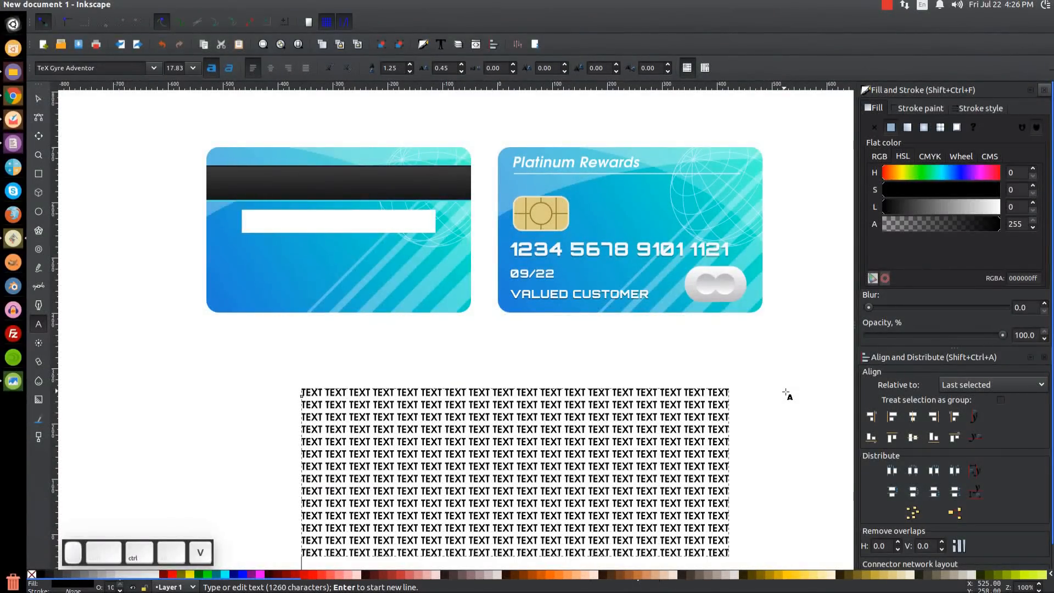
pyautogui.hotkey('ctrl', 'v')
pyautogui.press('Return')
pyautogui.hotkey('ctrl', 'v')
pyautogui.press('Return')
pyautogui.hotkey('ctrl', 'v')
pyautogui.press('Return')
pyautogui.hotkey('ctrl', 'v')
pyautogui.press('Return')
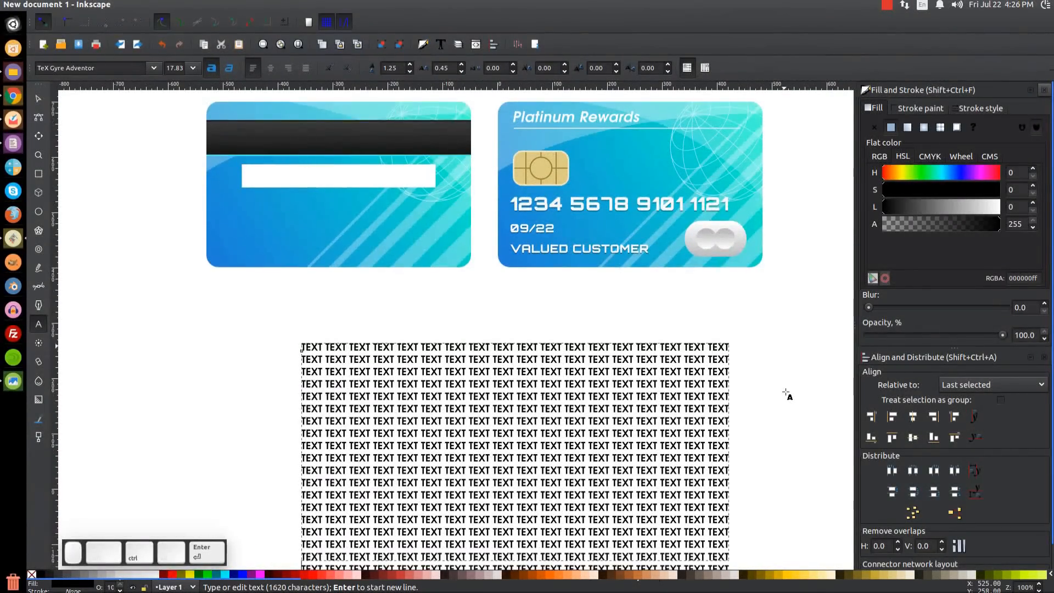
pyautogui.hotkey('ctrl', 'v')
pyautogui.press('Return')
pyautogui.hotkey('ctrl', 'v')
pyautogui.press('Return')
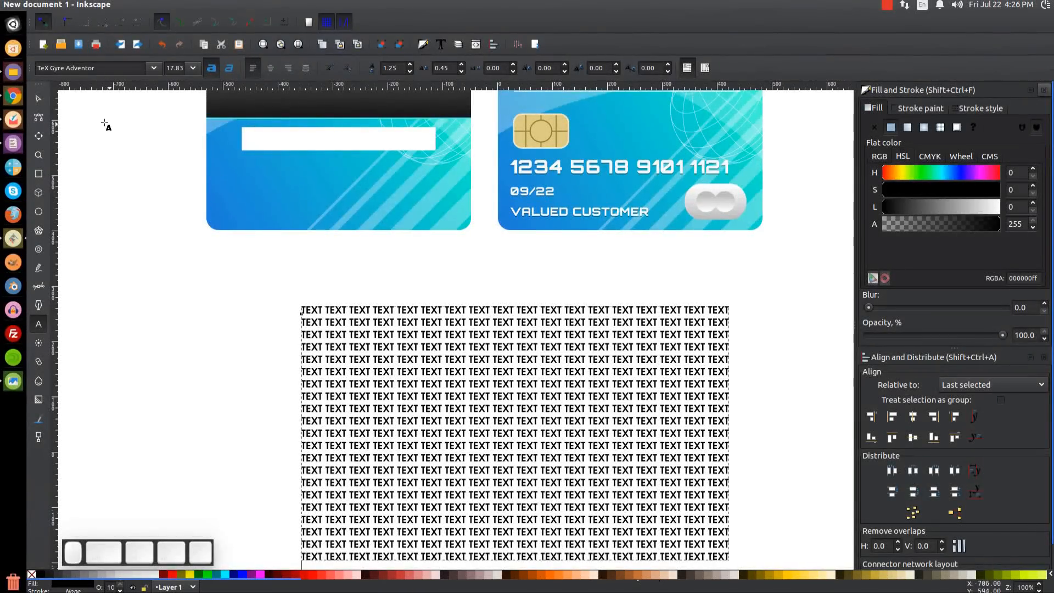
# Move the block of repeated TEXT over the left card so that it covers the white signature strip.
pyautogui.click(39, 102)
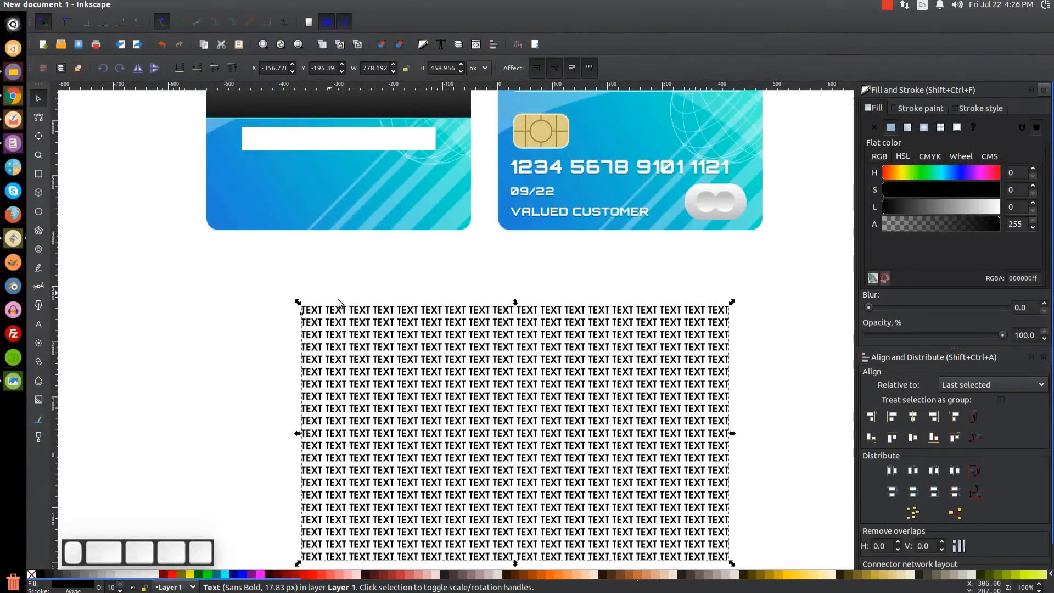
pyautogui.moveTo(427, 345); pyautogui.dragTo(483, 410)
pyautogui.moveTo(685, 500); pyautogui.dragTo(554, 333)
pyautogui.click(575, 210)
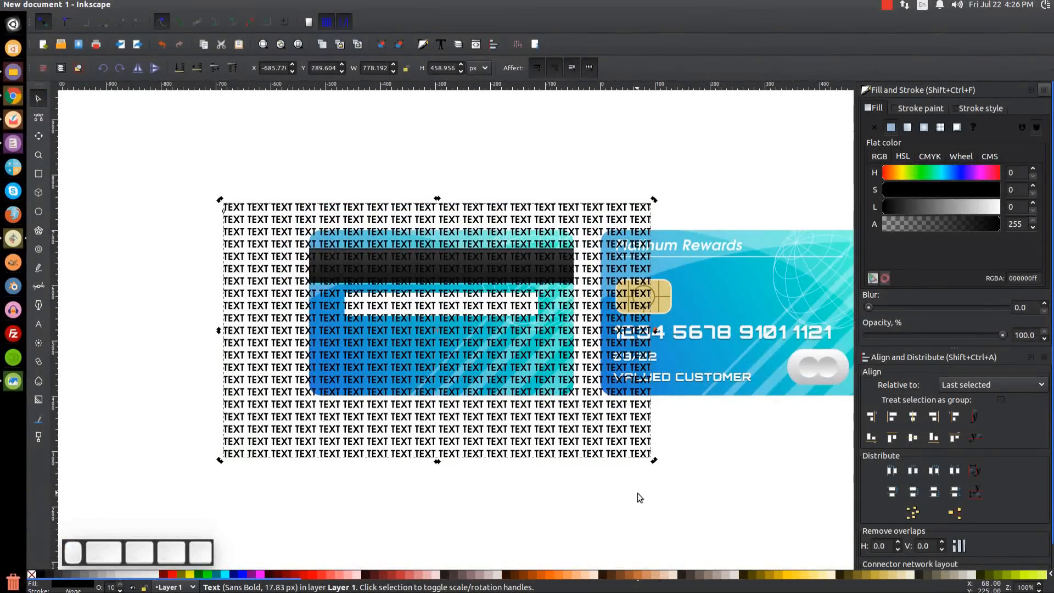
# Rotate the text block about 30 degrees counterclockwise and shrink it proportionally around its center to about 593 px wide.
pyautogui.press('ctrl')
pyautogui.moveTo(655, 459); pyautogui.dragTo(681, 304)
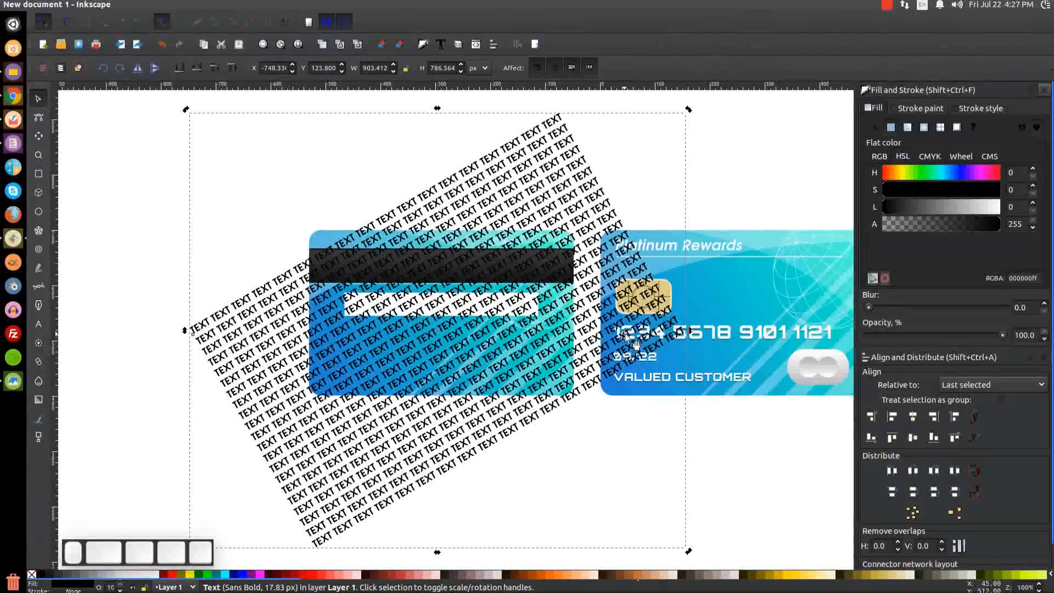
pyautogui.click(548, 130)
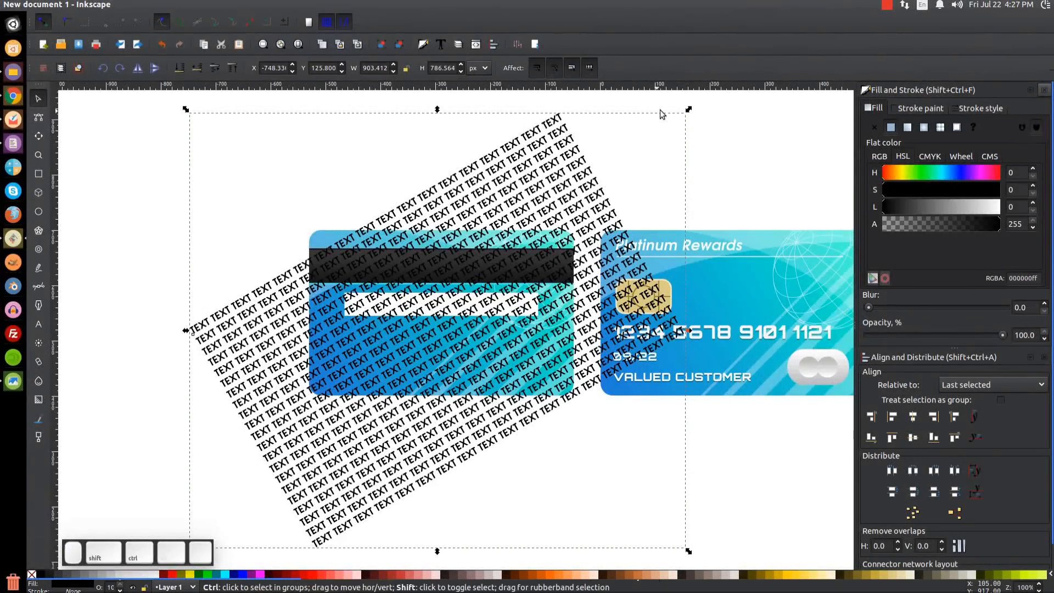
pyautogui.moveTo(688, 109); pyautogui.dragTo(603, 163)
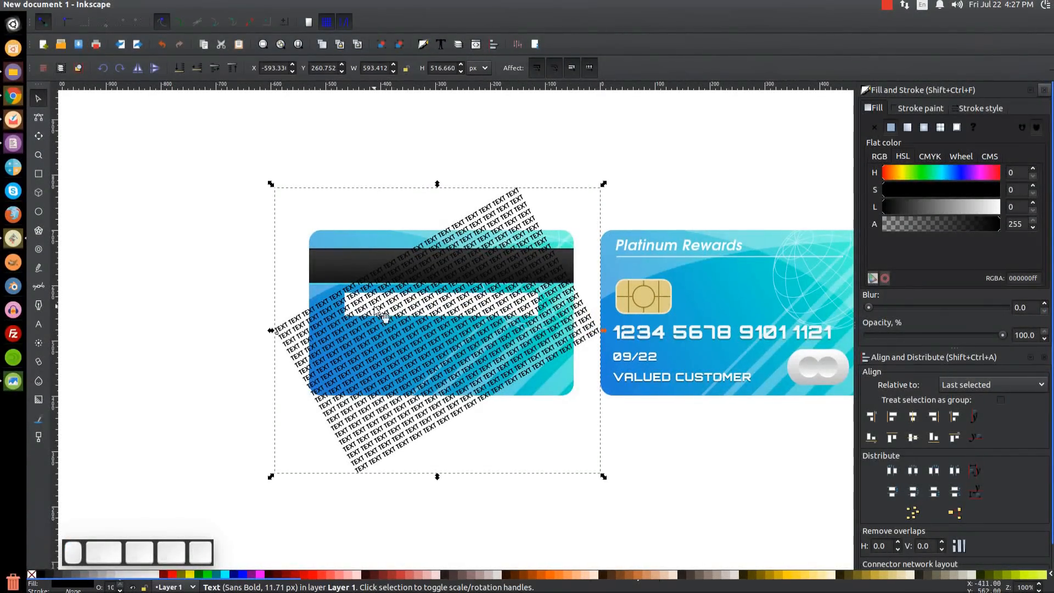
# Duplicate the white signature strip beneath the rotated TEXT block and clip the text block to the duplicate strip.
pyautogui.press('alt')
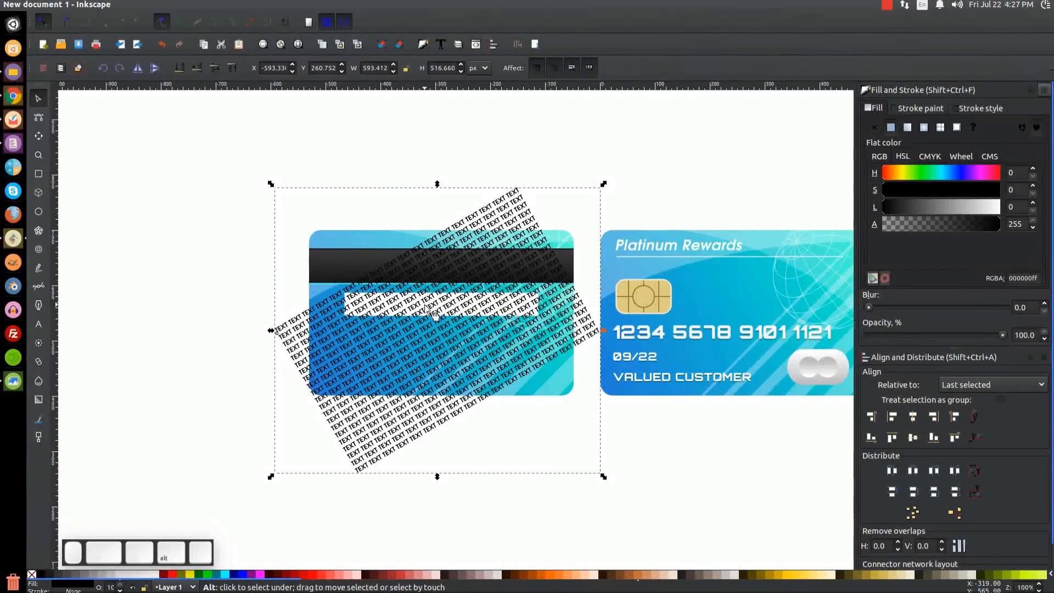
pyautogui.keyDown('alt'); pyautogui.click(409, 315); pyautogui.keyUp('alt')
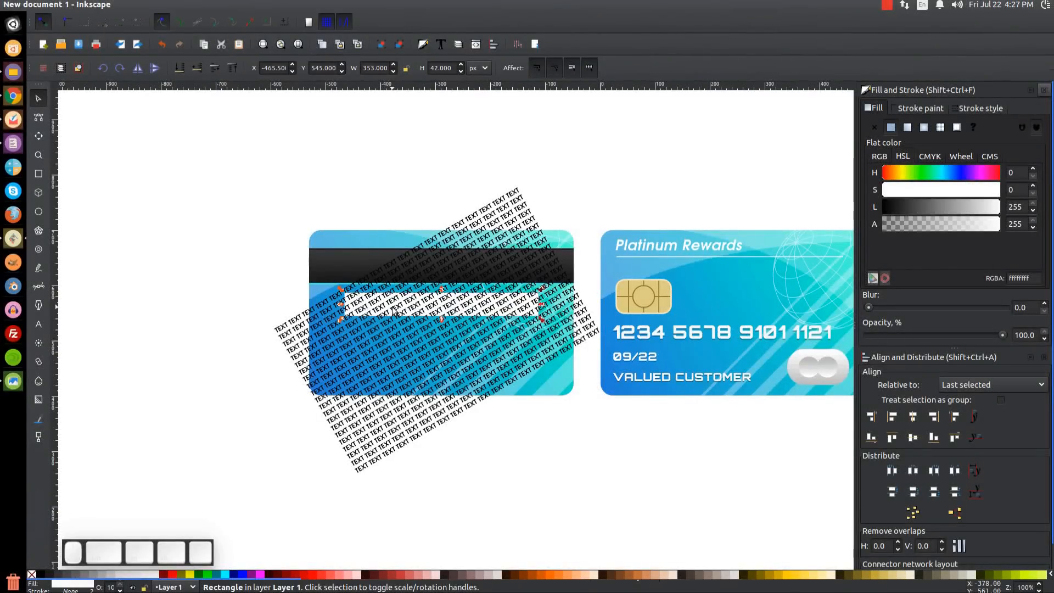
pyautogui.press('ctrl')
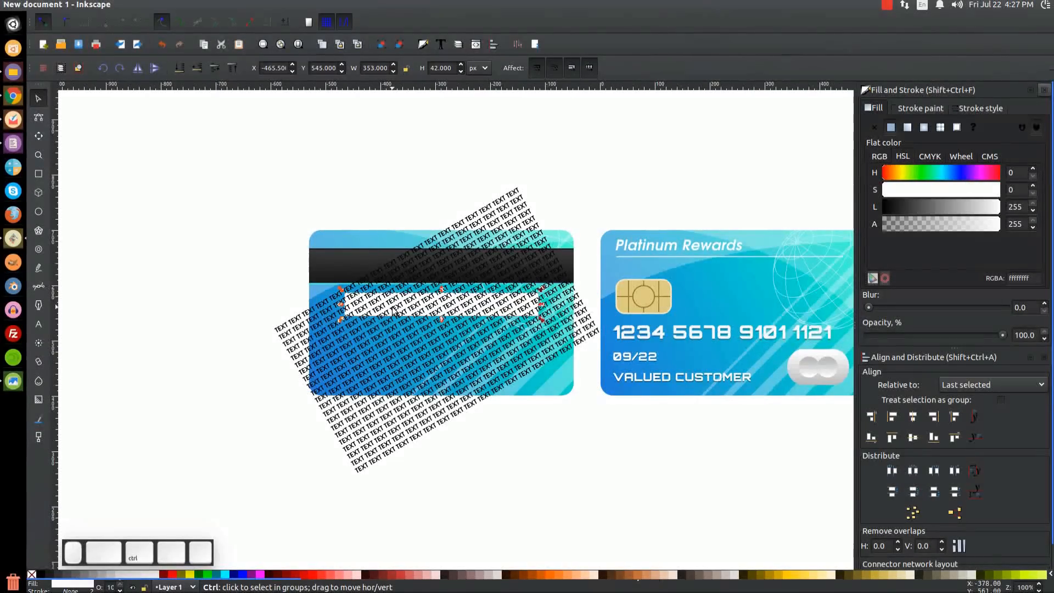
pyautogui.hotkey('ctrl', 'd')
pyautogui.press('shift')
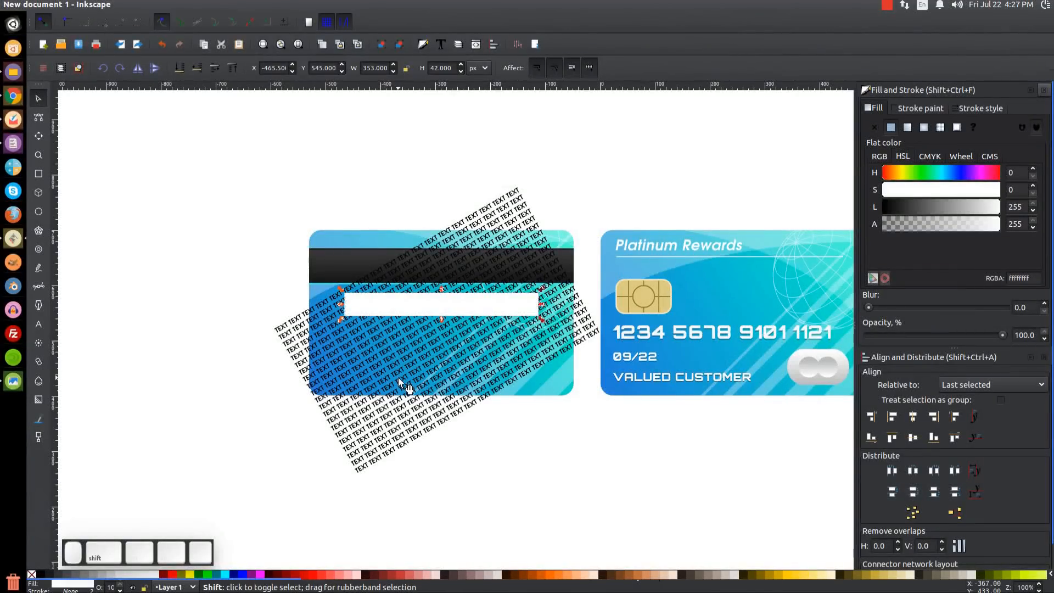
pyautogui.keyDown('shift'); pyautogui.click(373, 351); pyautogui.keyUp('shift')
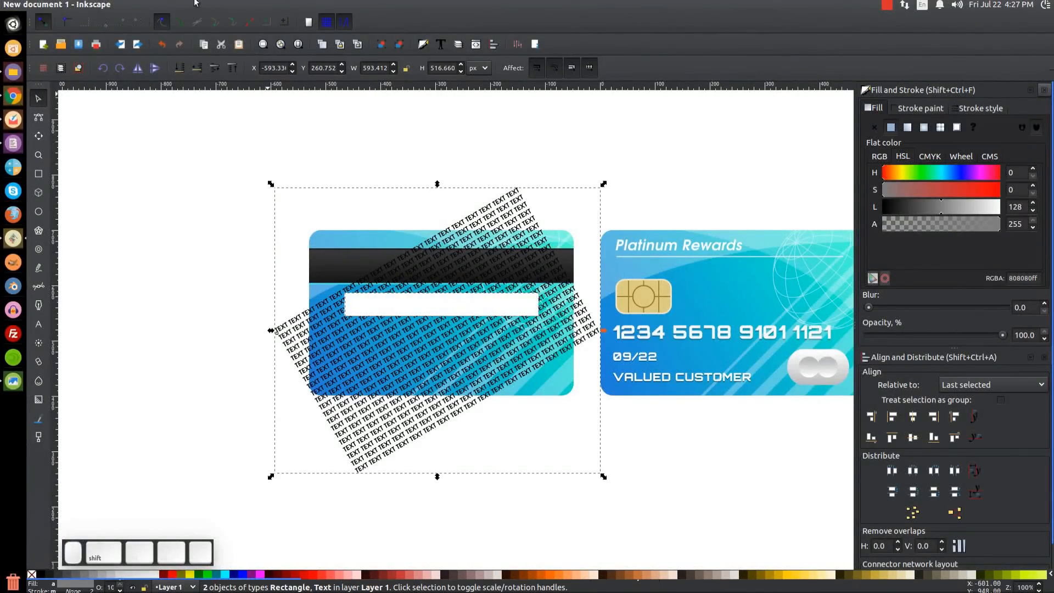
pyautogui.click(159, 5)
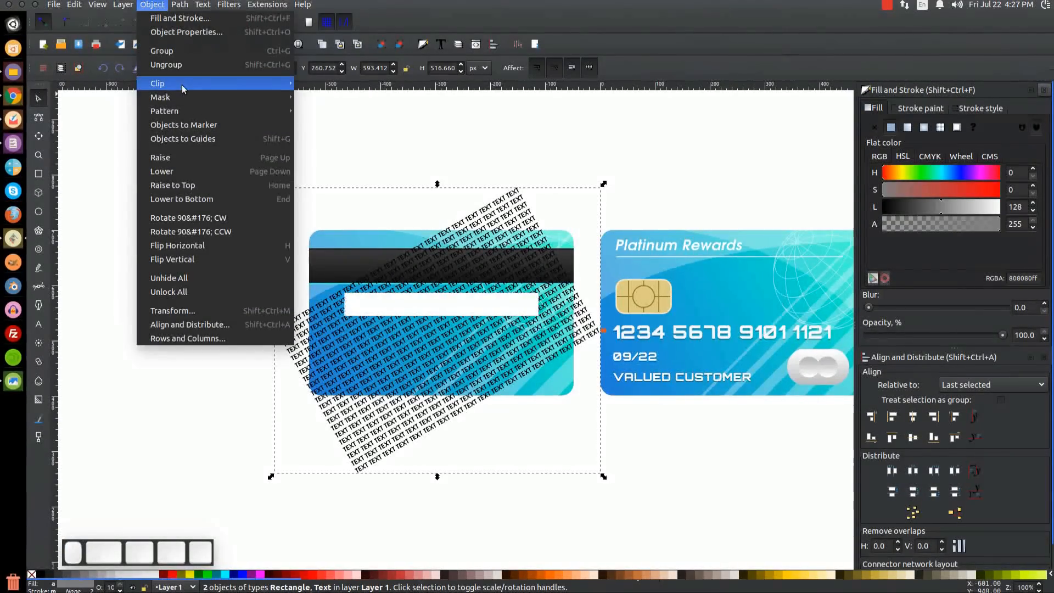
pyautogui.moveTo(258, 83)
pyautogui.click(312, 84)
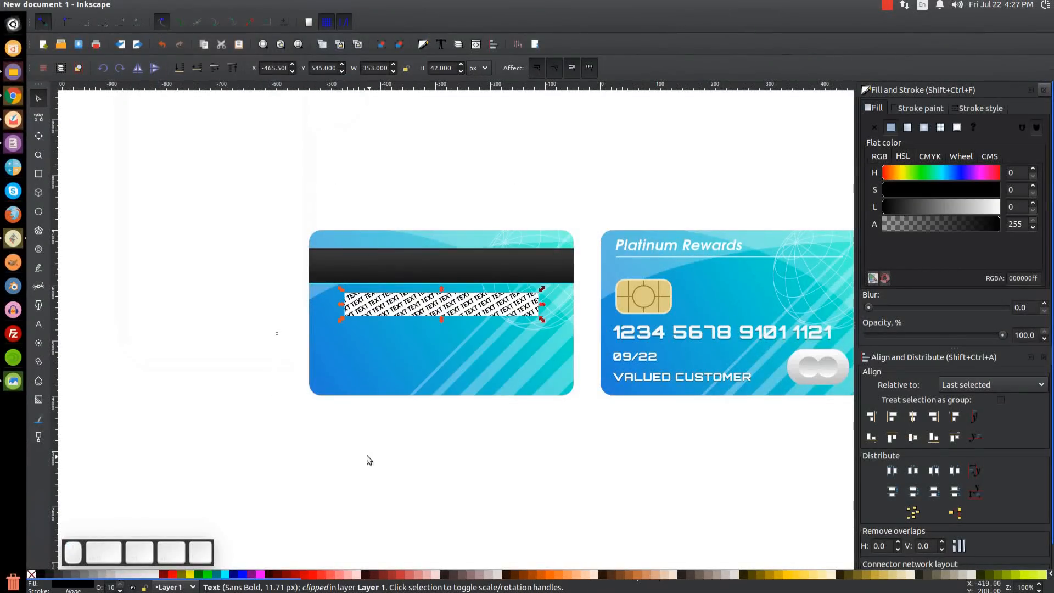
# Set the clipped TEXT pattern's fill lightness to 208, and compare the cards with the thumbnail.png reference in Image Viewer.
pyautogui.click(968, 208)
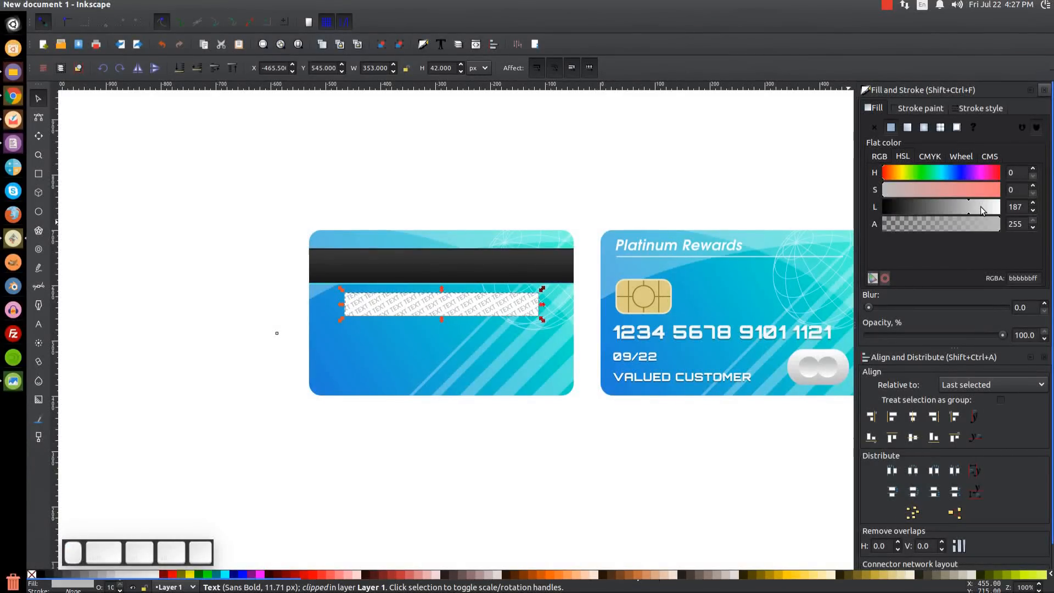
pyautogui.click(980, 206)
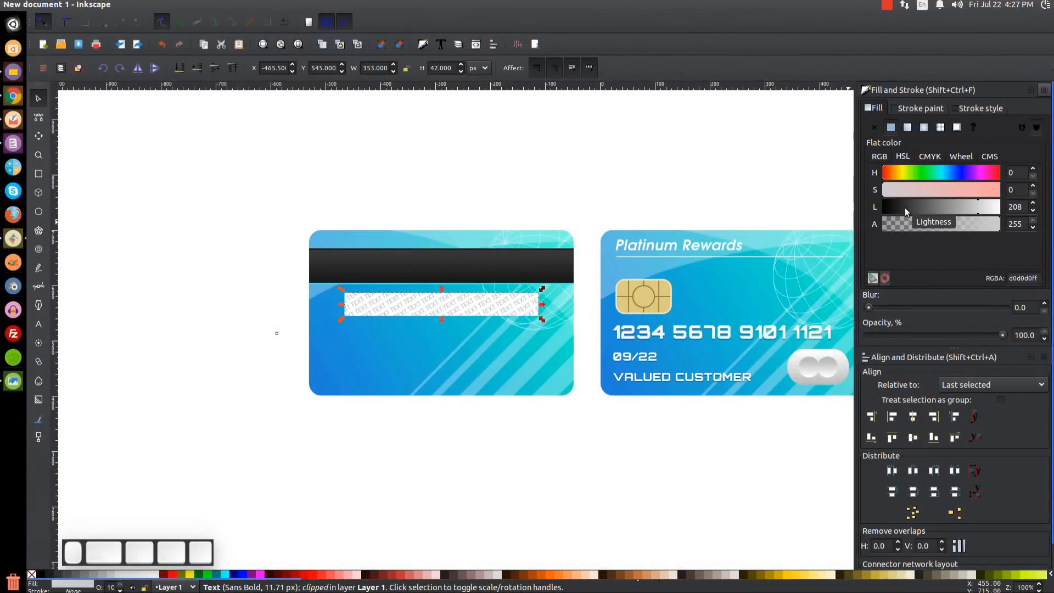
pyautogui.moveTo(696, 231); pyautogui.dragTo(623, 262)
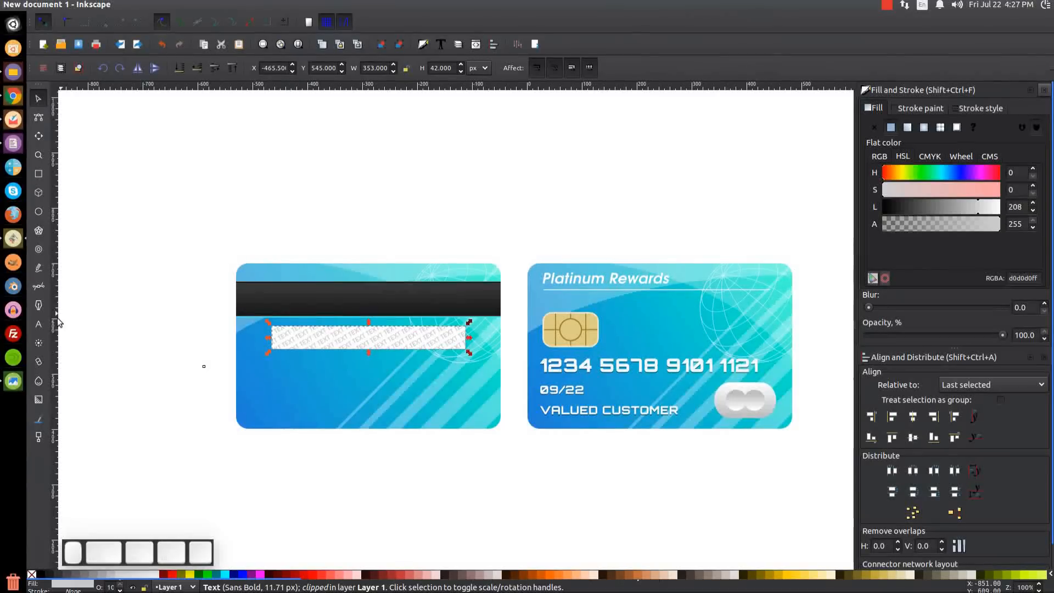
pyautogui.click(9, 396)
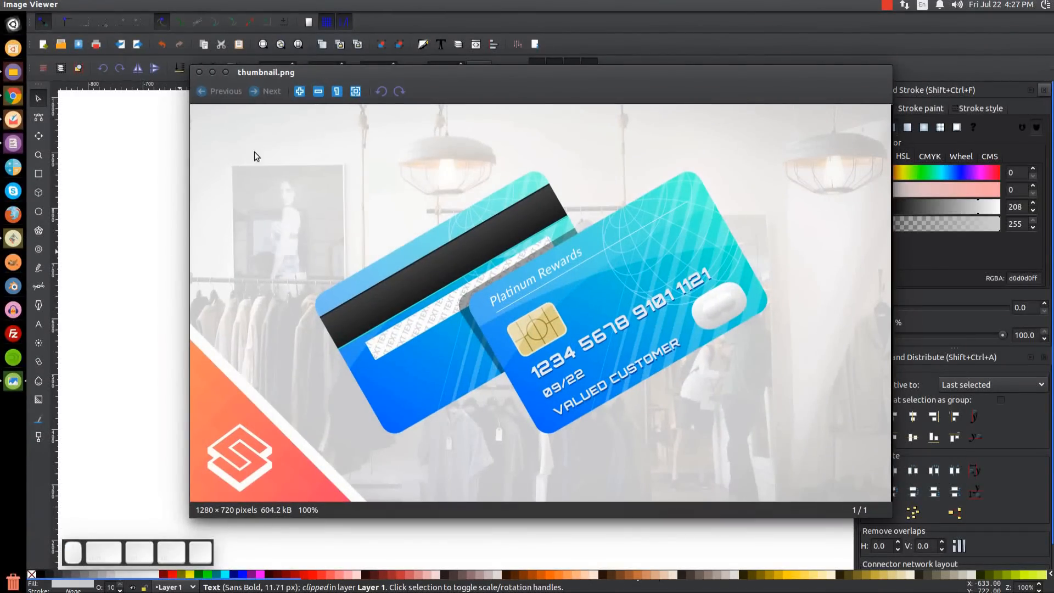
pyautogui.click(218, 77)
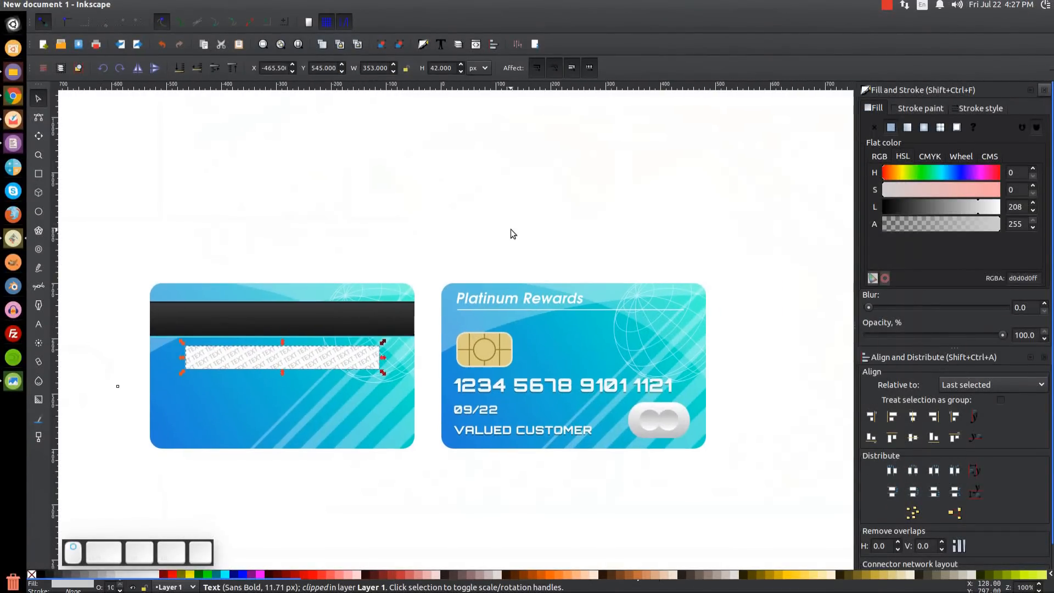
# Group all objects of the back card, and group all objects of the front card separately.
pyautogui.moveTo(471, 234); pyautogui.dragTo(539, 188)
pyautogui.click(564, 250)
pyautogui.moveTo(165, 156); pyautogui.dragTo(487, 435)
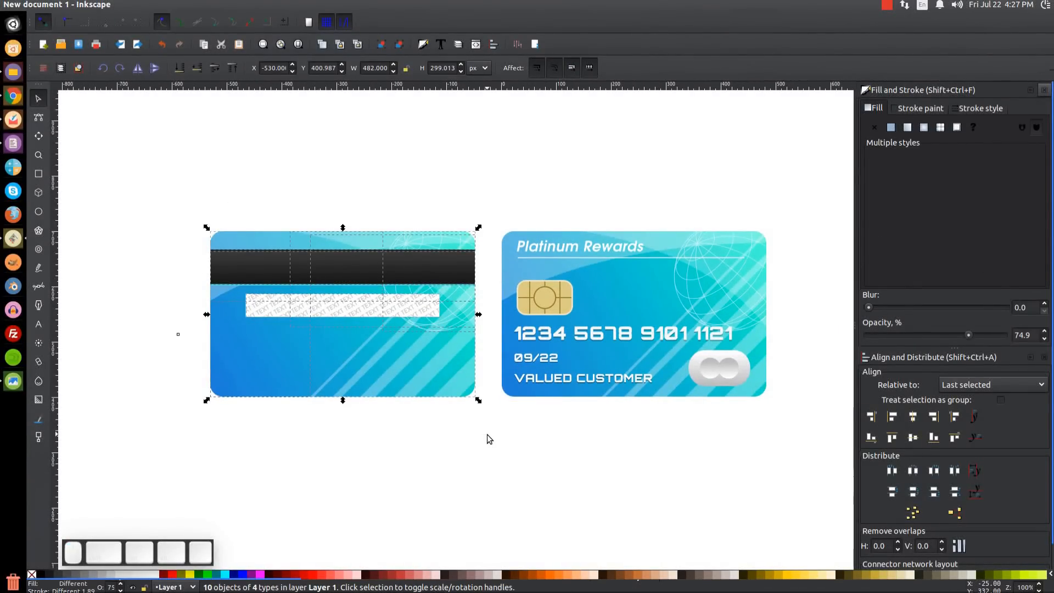
pyautogui.click(383, 44)
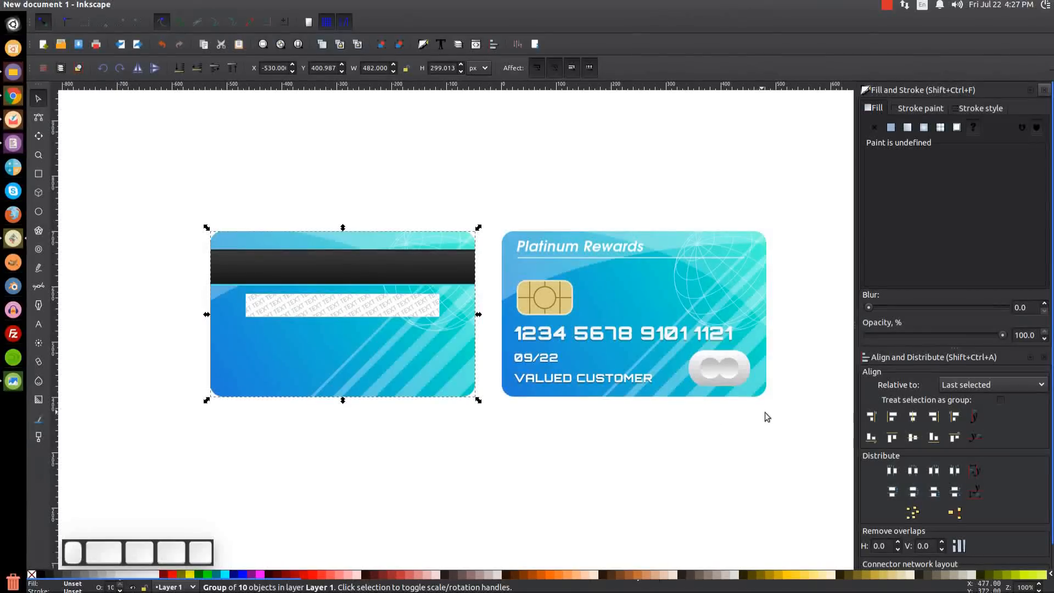
pyautogui.moveTo(814, 452); pyautogui.dragTo(484, 158)
pyautogui.click(381, 44)
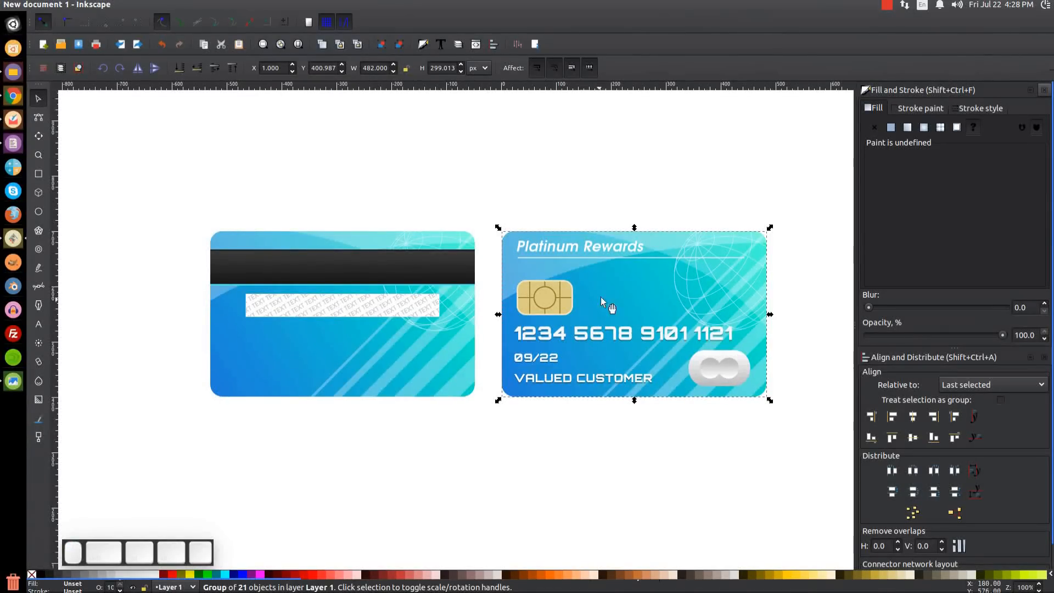
# Rotate the front card group and the back card group each about 30 degrees counterclockwise.
pyautogui.click(614, 262)
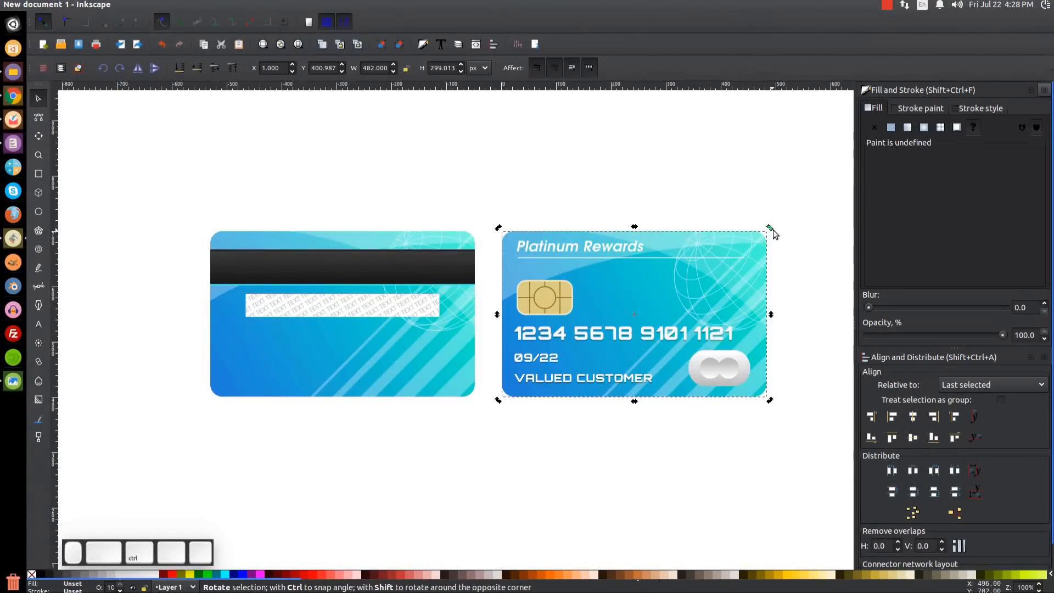
pyautogui.moveTo(773, 230); pyautogui.dragTo(727, 170)
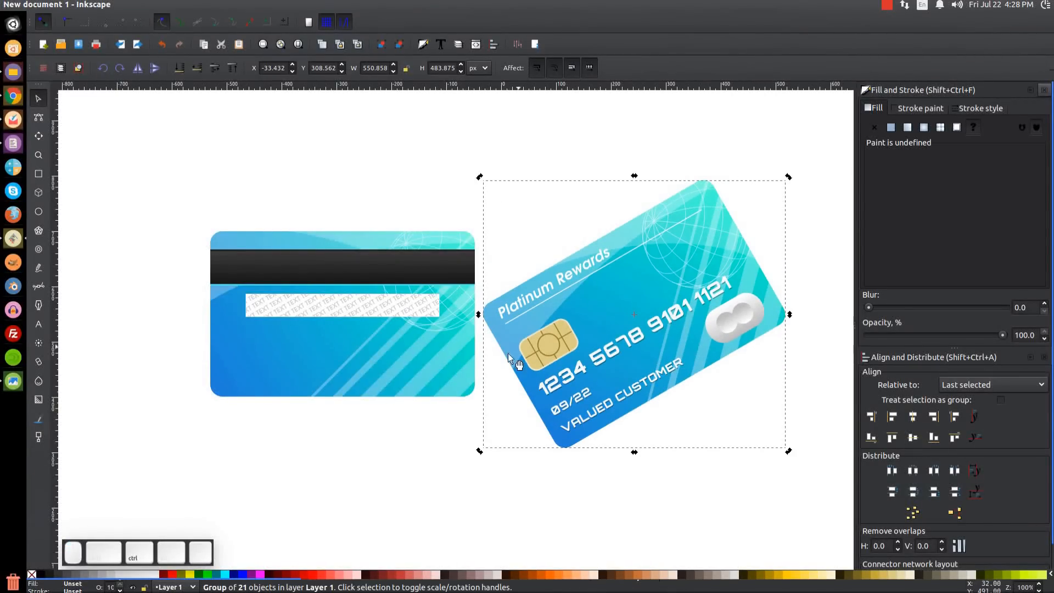
pyautogui.click(403, 281)
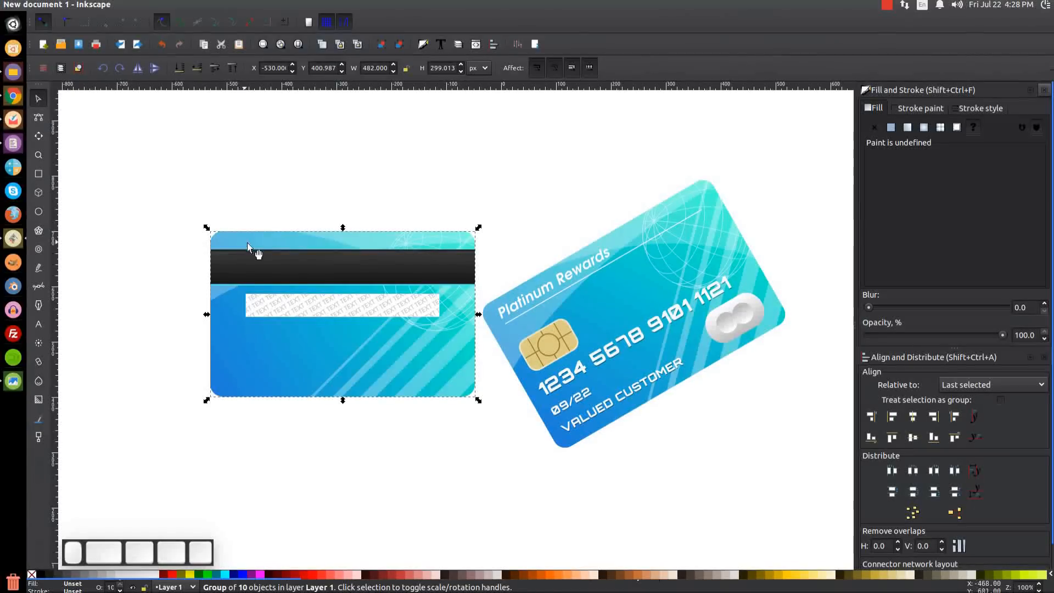
pyautogui.click(439, 266)
pyautogui.moveTo(478, 400); pyautogui.dragTo(515, 368)
# Move the front card horizontally about 270 px toward the back card so it overlaps it, and check the arrangement against thumbnail.png.
pyautogui.click(720, 276)
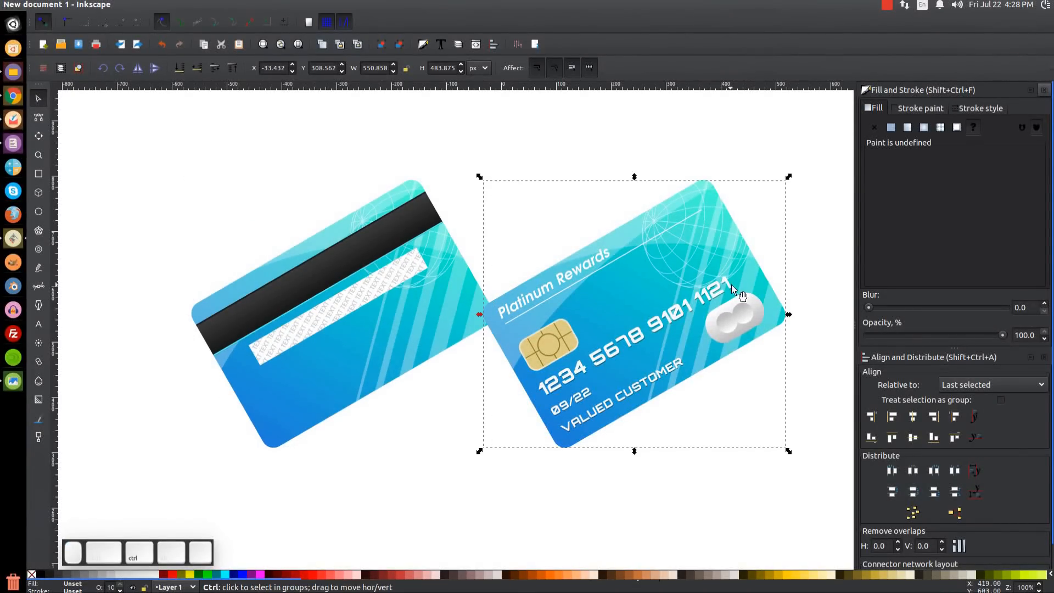
pyautogui.moveTo(733, 287); pyautogui.dragTo(586, 292)
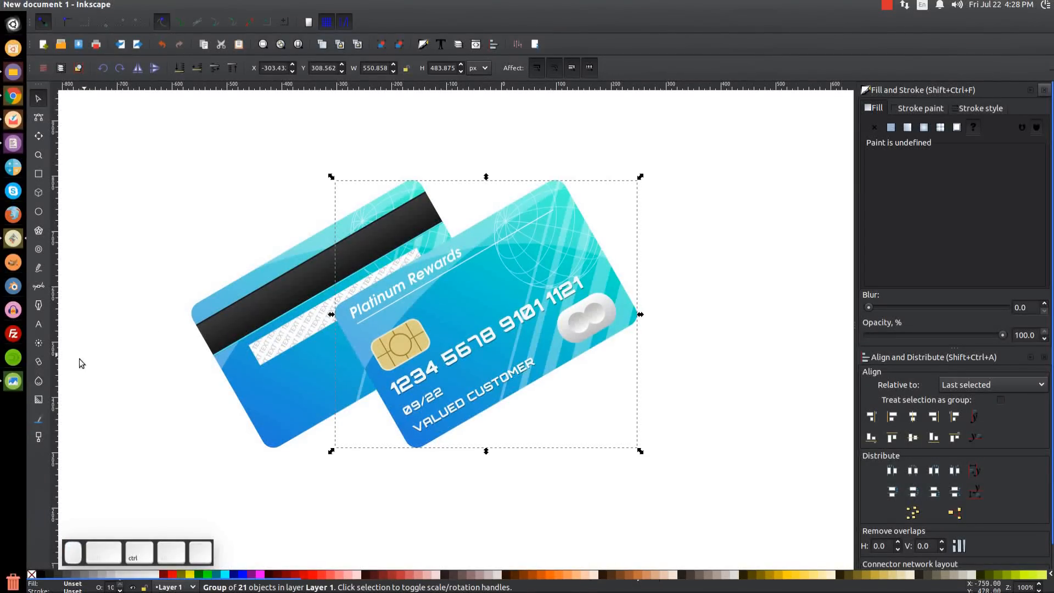
pyautogui.click(15, 381)
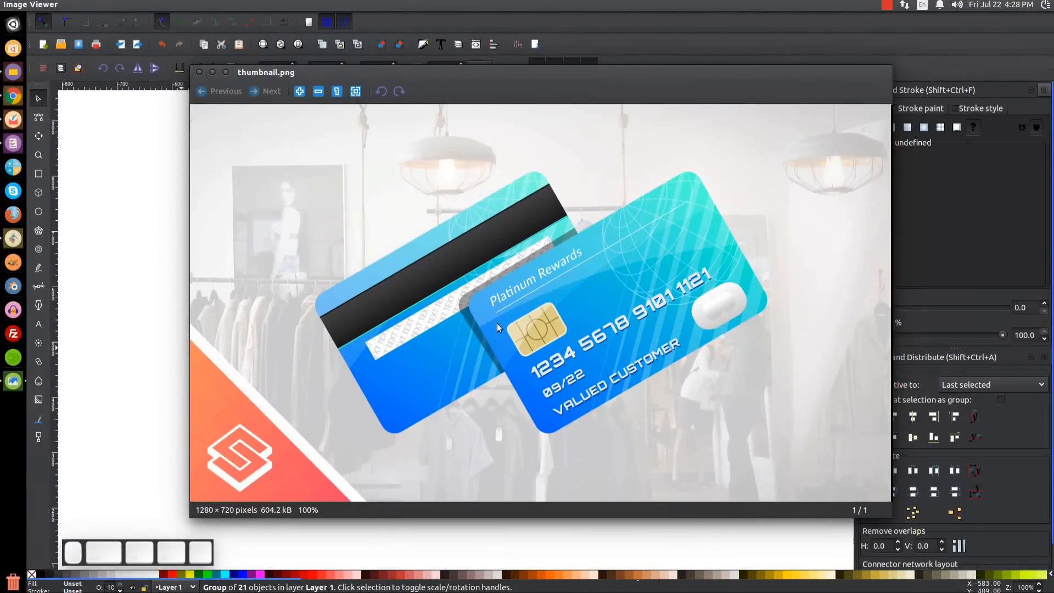
pyautogui.click(212, 72)
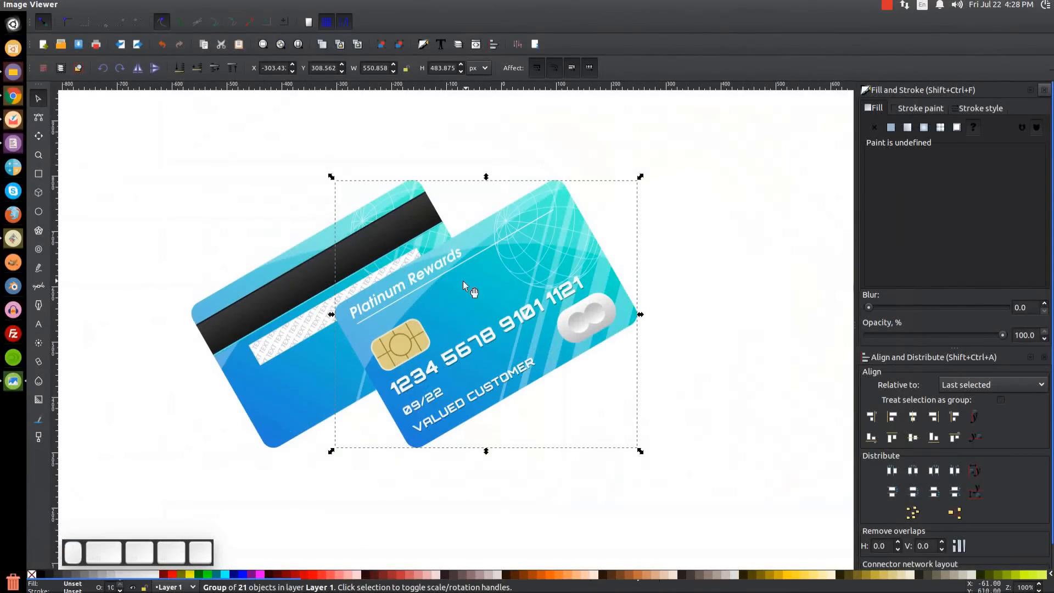
# Ungroup the front card and the back card.
pyautogui.click(398, 44)
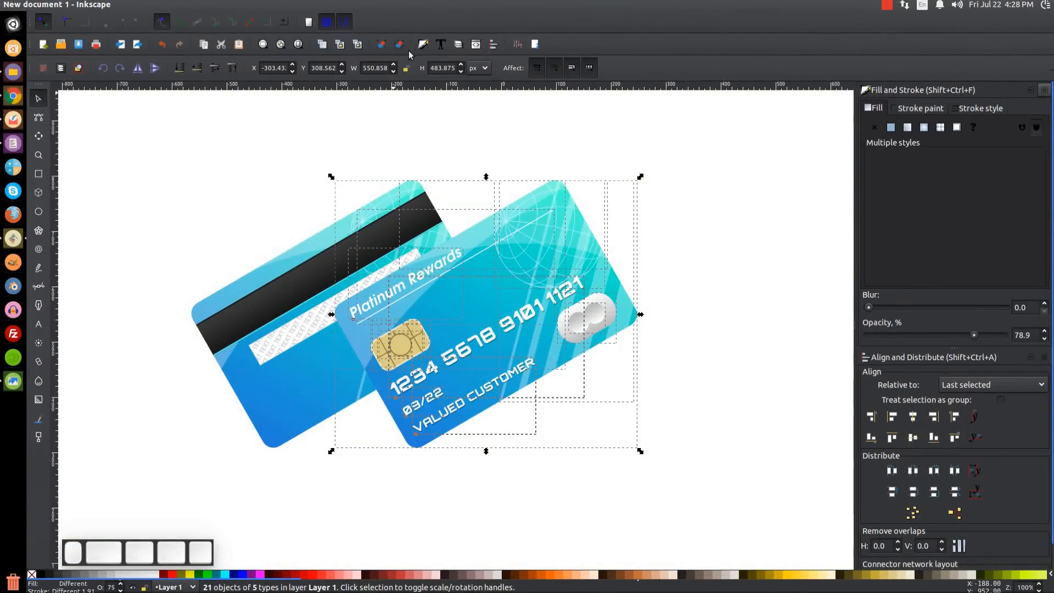
pyautogui.click(288, 378)
pyautogui.click(399, 48)
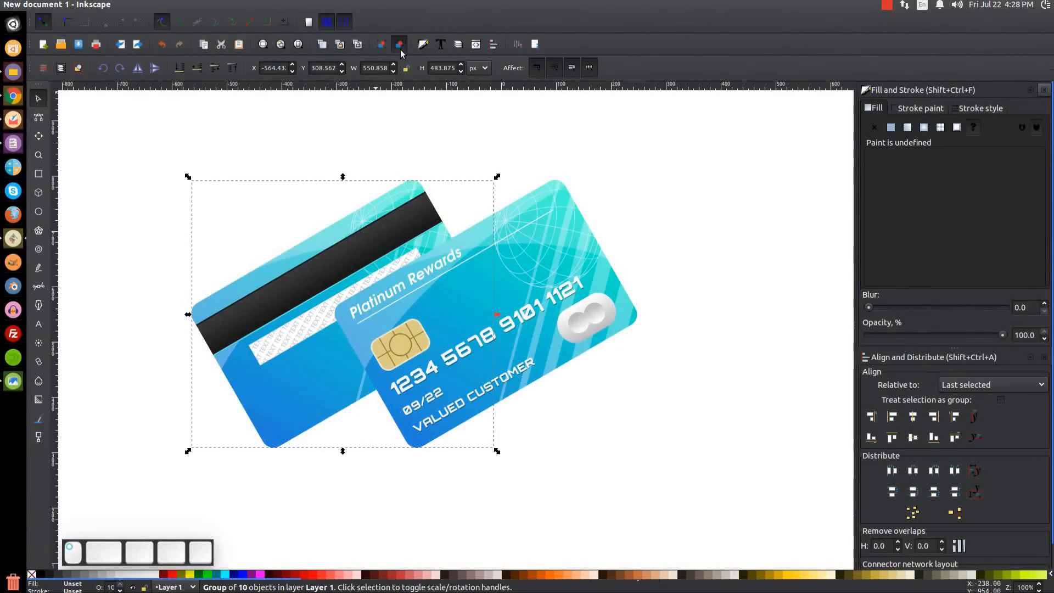
# Duplicate the front card's gradient base shape and fill the duplicate with solid black.
pyautogui.click(475, 310)
pyautogui.moveTo(475, 308); pyautogui.dragTo(466, 277)
pyautogui.hotkey('ctrl', 'z')
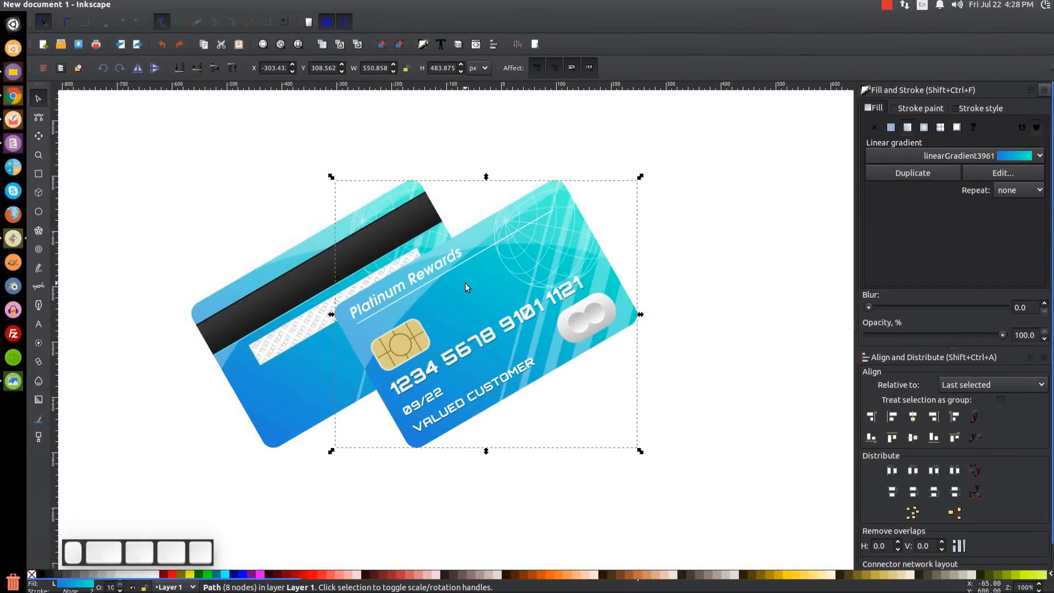
pyautogui.press('ctrl')
pyautogui.hotkey('ctrl', 'd')
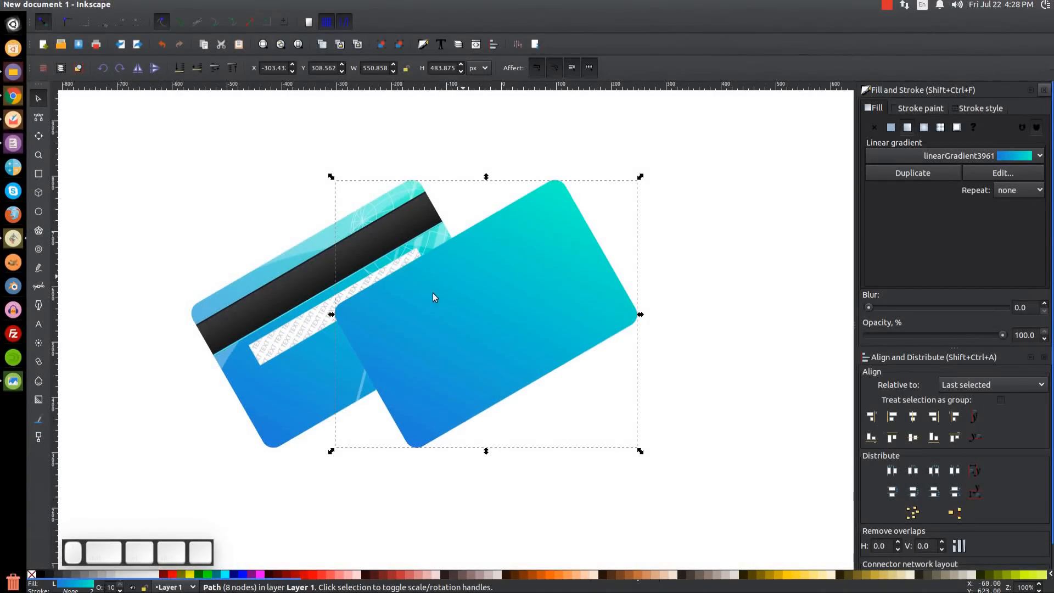
pyautogui.click(40, 573)
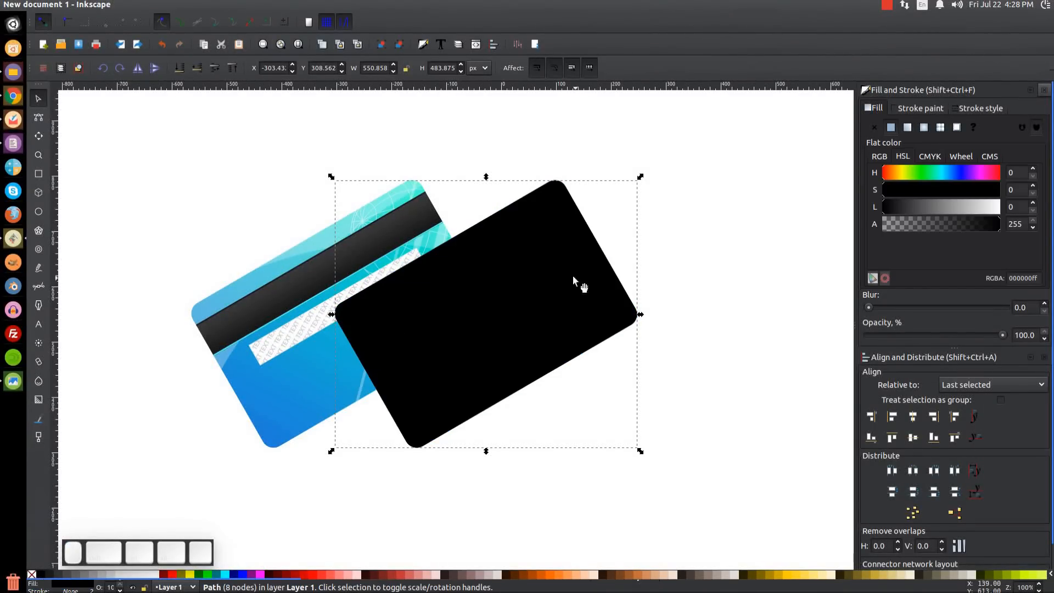
# Move the black shape's rotation center to its lowest corner, reduce its height to about 443 px and skew it toward the back card.
pyautogui.click(538, 234)
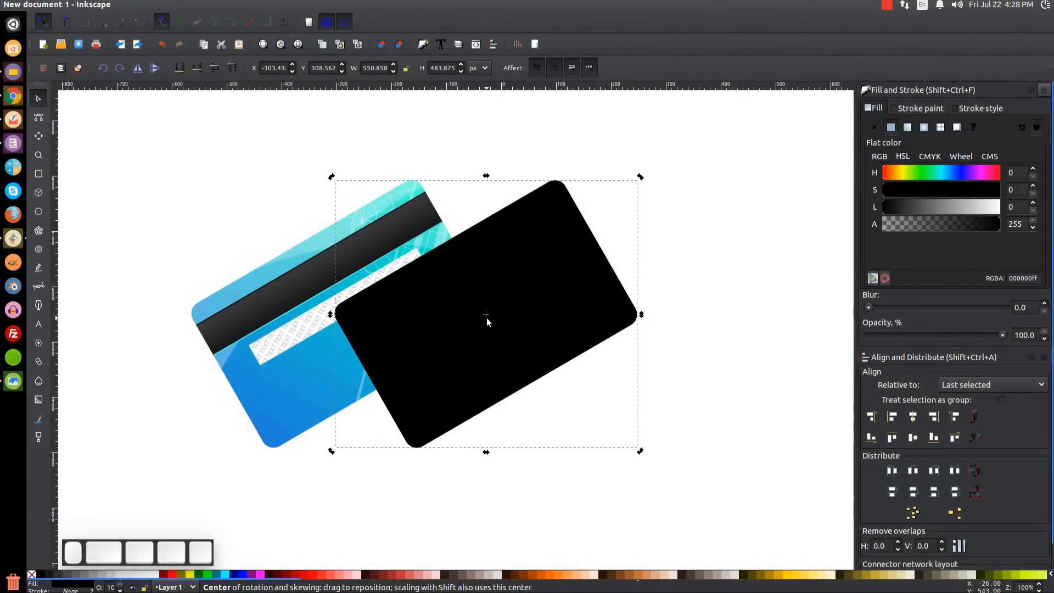
pyautogui.moveTo(486, 315); pyautogui.dragTo(414, 448)
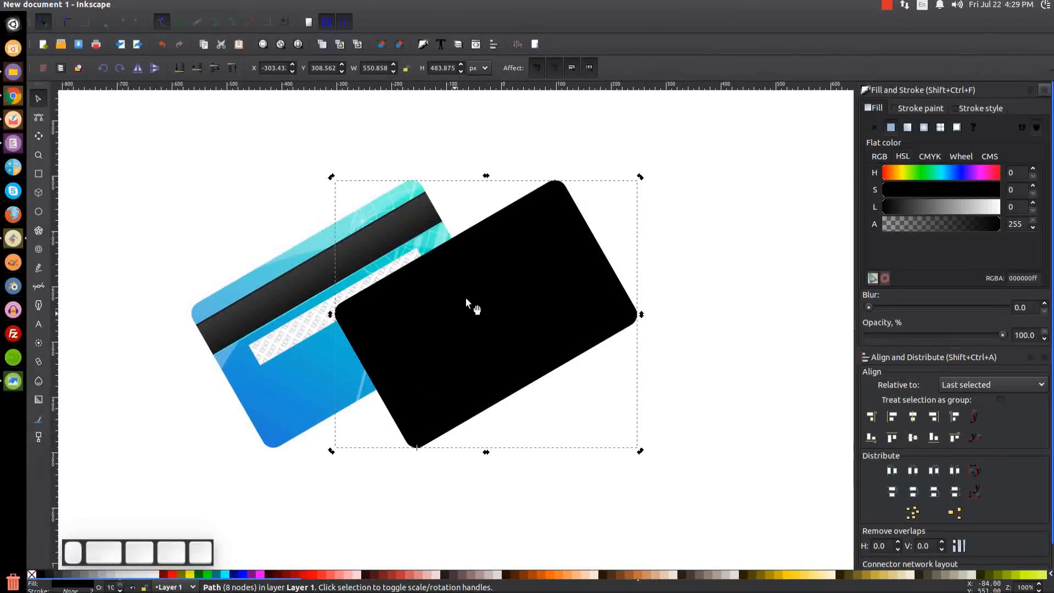
pyautogui.click(553, 214)
pyautogui.moveTo(485, 176); pyautogui.dragTo(487, 233)
pyautogui.click(541, 259)
pyautogui.moveTo(488, 218); pyautogui.dragTo(460, 200)
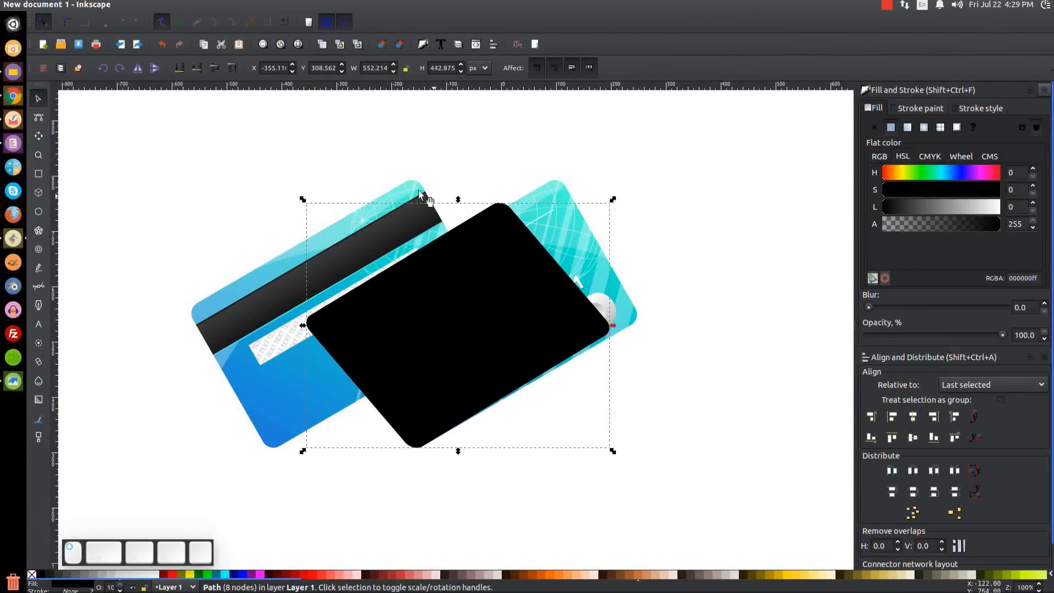
# Lower the black shape one level at a time until it sits behind every front card element but above the back card.
pyautogui.click(197, 69)
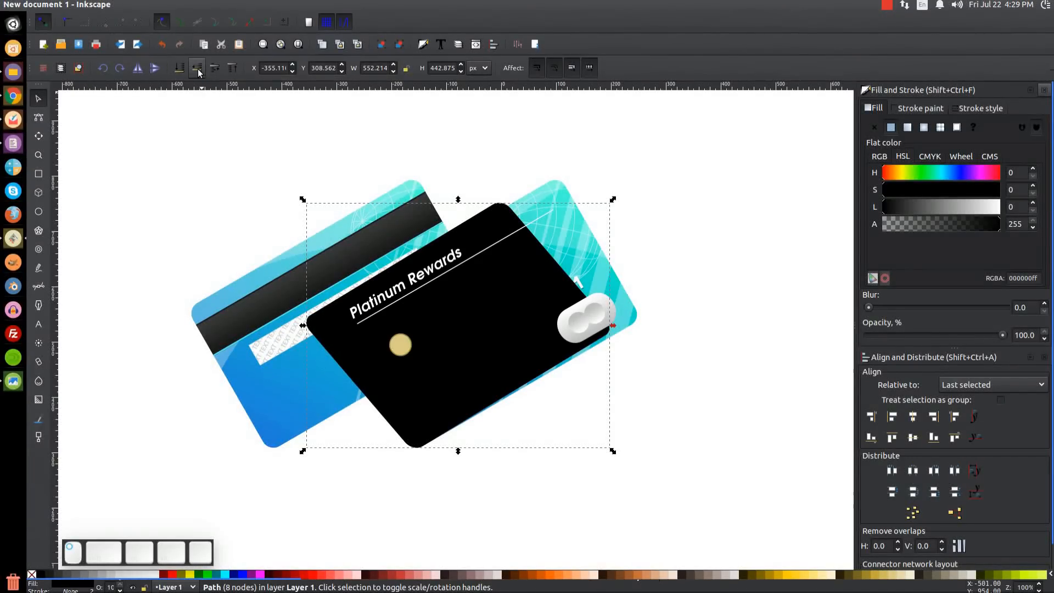
pyautogui.click(197, 68)
pyautogui.click(197, 68)
pyautogui.click(196, 69)
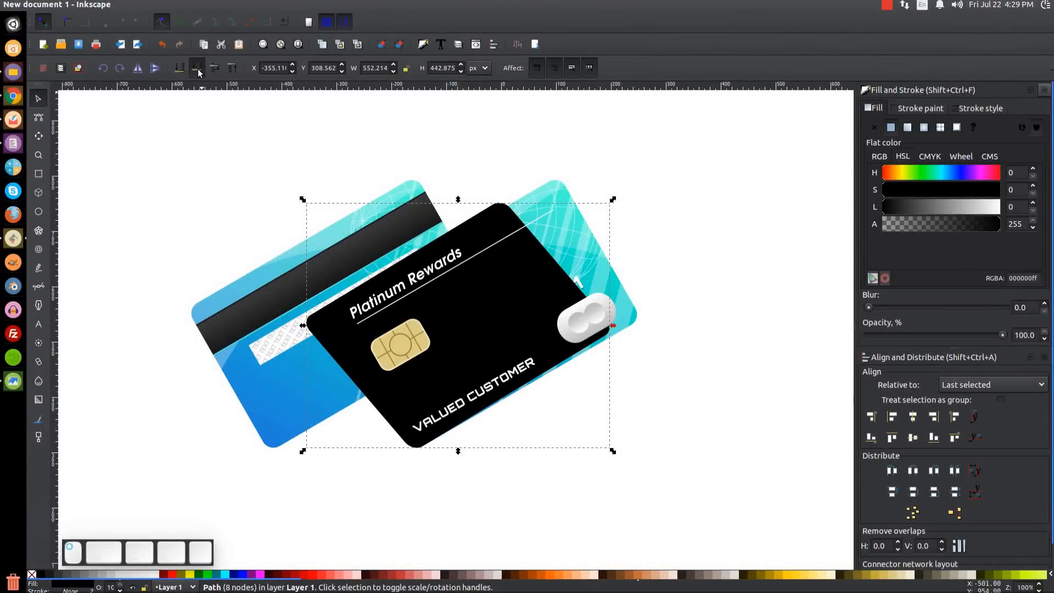
pyautogui.click(197, 69)
pyautogui.click(197, 68)
pyautogui.click(197, 68)
pyautogui.click(197, 69)
pyautogui.click(197, 68)
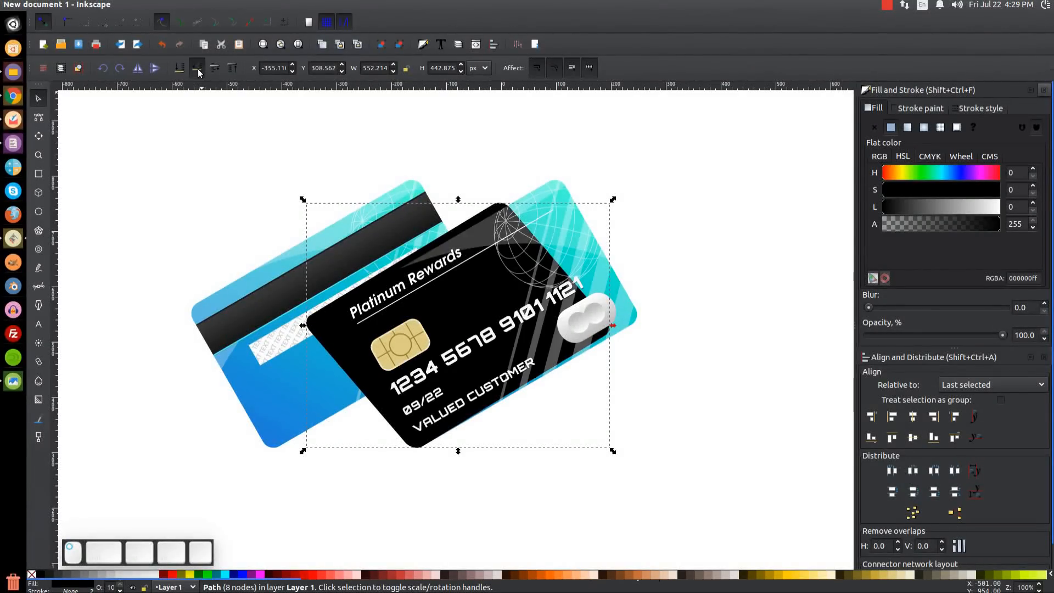
pyautogui.click(196, 68)
pyautogui.click(197, 68)
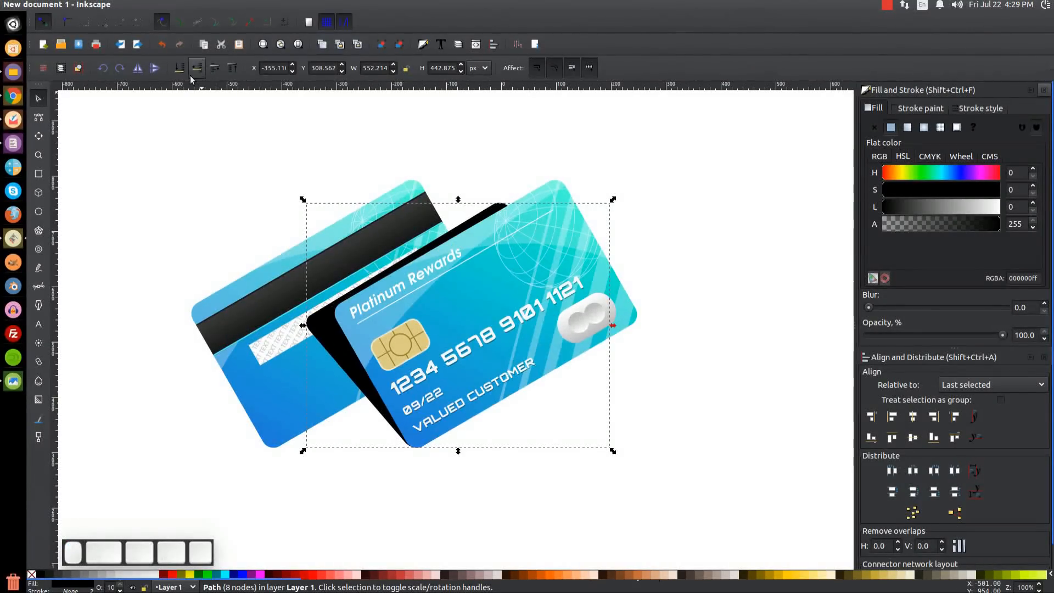
# Reduce the black shape's skew and adjust its height to about 463 px, leaving a narrower shadow along the front card's edges.
pyautogui.click(323, 343)
pyautogui.moveTo(461, 199)
pyautogui.mouseDown()
pyautogui.moveTo(483, 197)
pyautogui.moveTo(476, 186)
pyautogui.mouseUp()
pyautogui.click(332, 338)
pyautogui.click(325, 325)
pyautogui.click(322, 325)
pyautogui.click(473, 189)
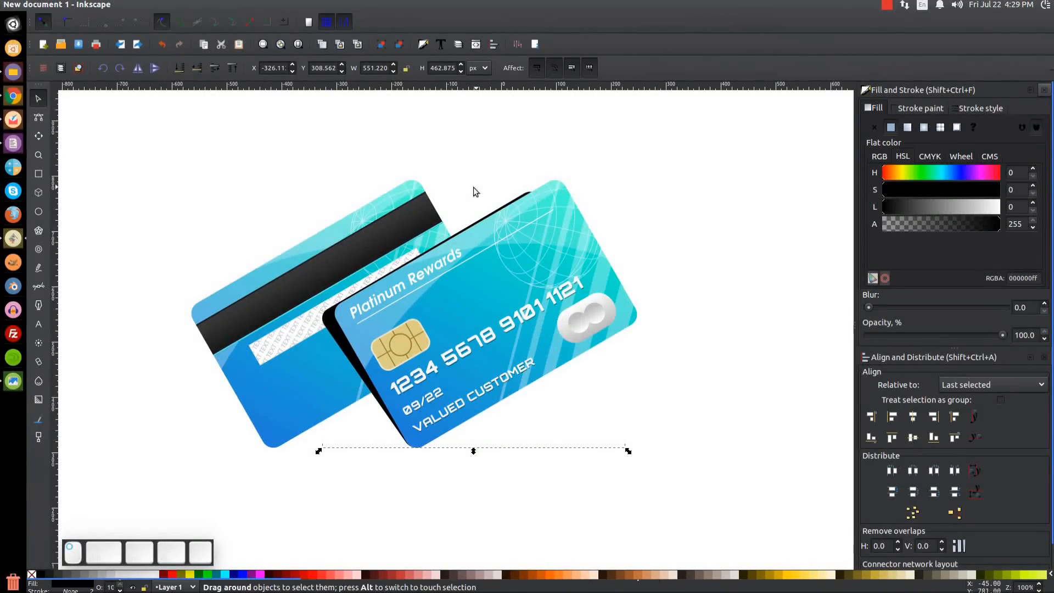
# Stretch the black shadow shape to about 473 px high and skew its upper edge slightly back toward the front card.
pyautogui.click(327, 320)
pyautogui.moveTo(474, 188); pyautogui.dragTo(476, 182)
pyautogui.click(328, 317)
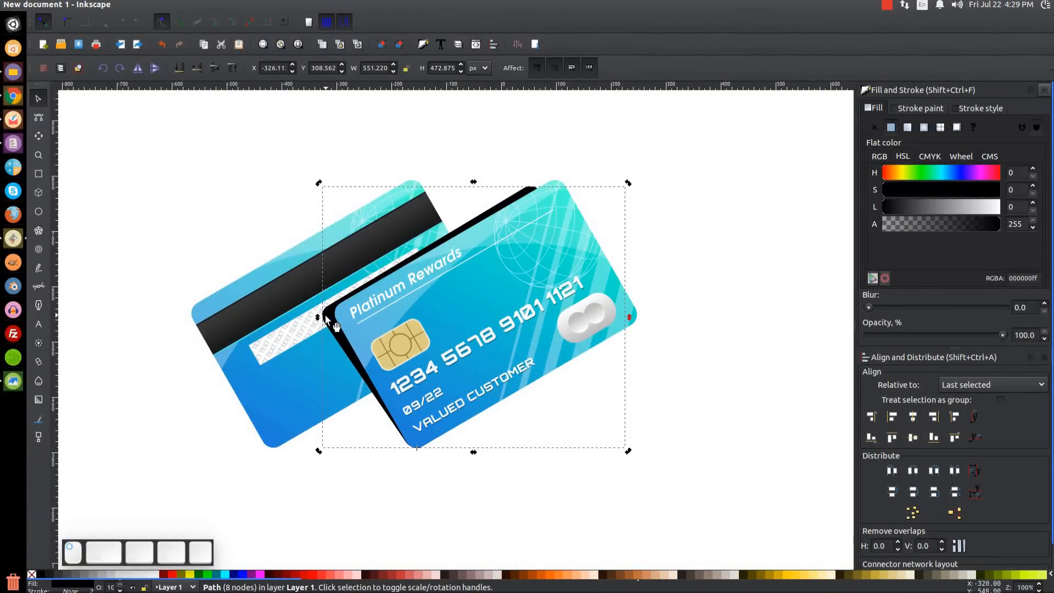
pyautogui.moveTo(473, 182); pyautogui.dragTo(479, 182)
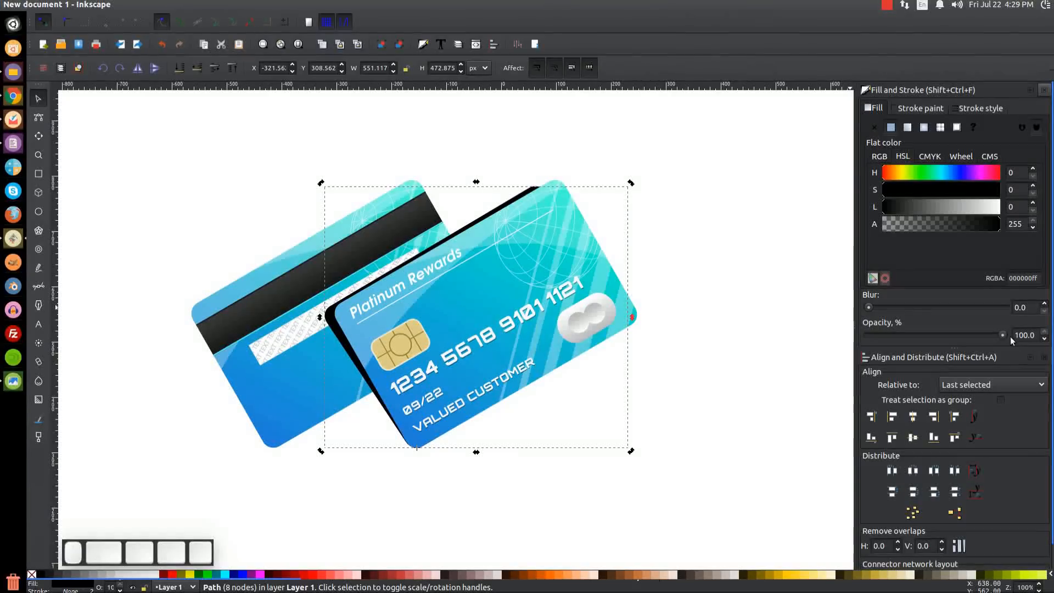
# Lower the black shadow shape's opacity to 28.7% and deselect it.
pyautogui.moveTo(1005, 337); pyautogui.dragTo(907, 335)
pyautogui.click(767, 349)
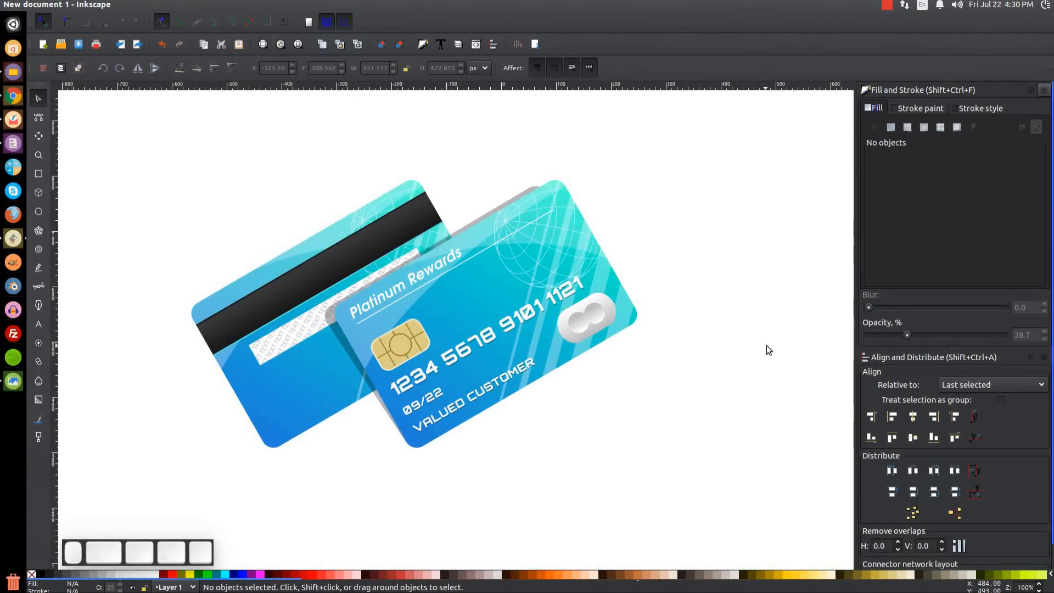
# Group both cards with the shadow and scale the group down proportionally about its center to about 488 px wide.
pyautogui.moveTo(618, 325); pyautogui.dragTo(660, 327)
pyautogui.moveTo(779, 501); pyautogui.dragTo(130, 108)
pyautogui.click(381, 44)
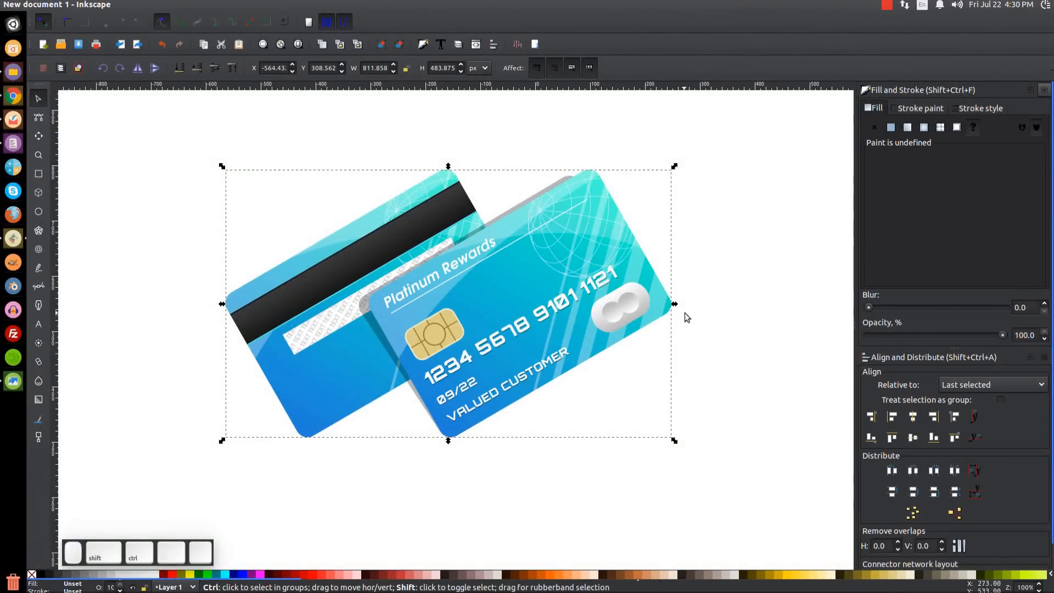
pyautogui.moveTo(676, 301); pyautogui.dragTo(589, 312)
pyautogui.click(662, 360)
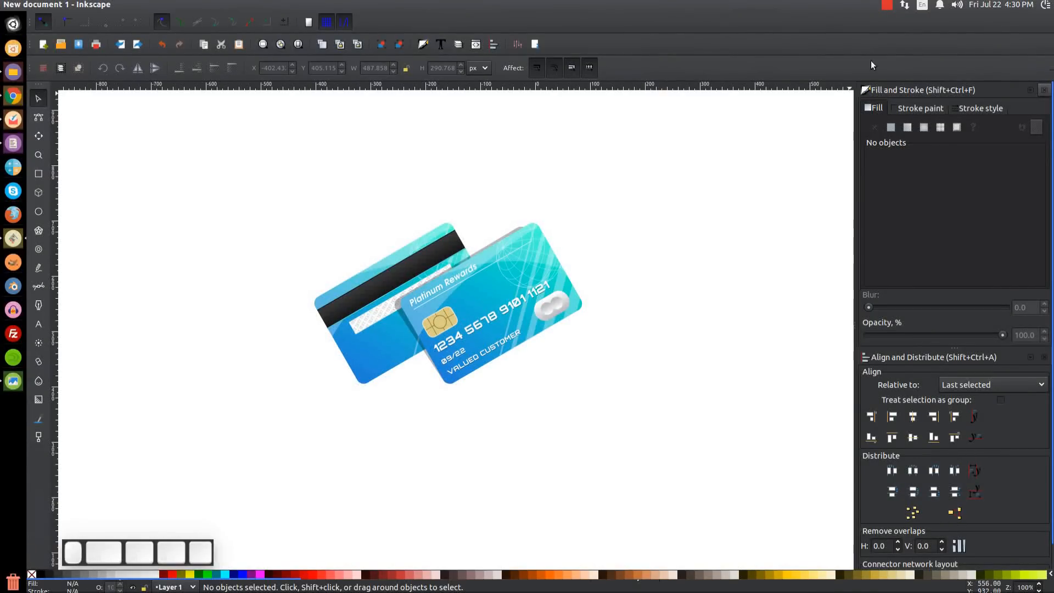
pyautogui.click(882, 7)
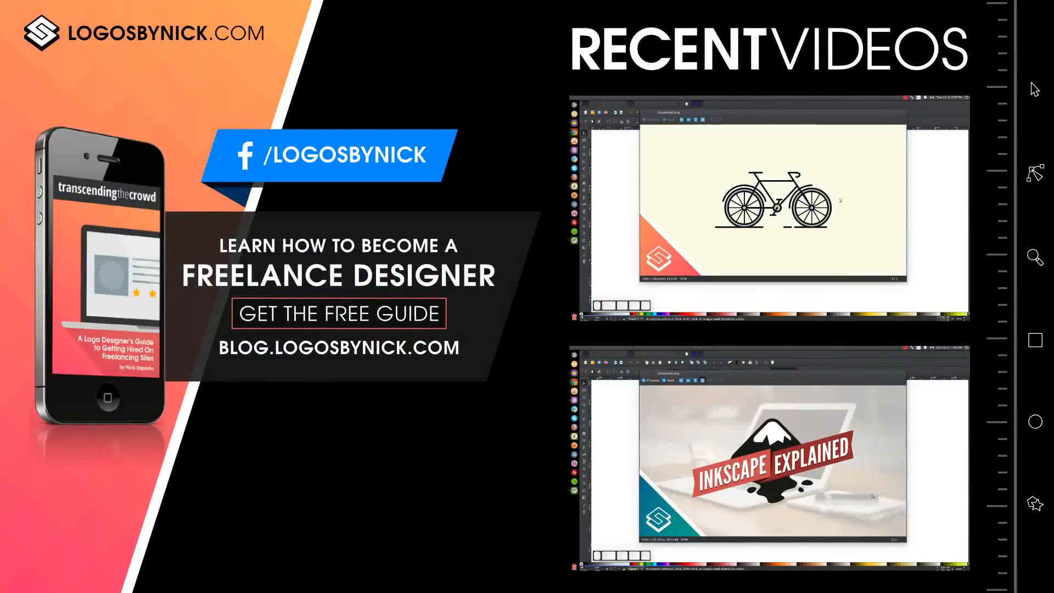